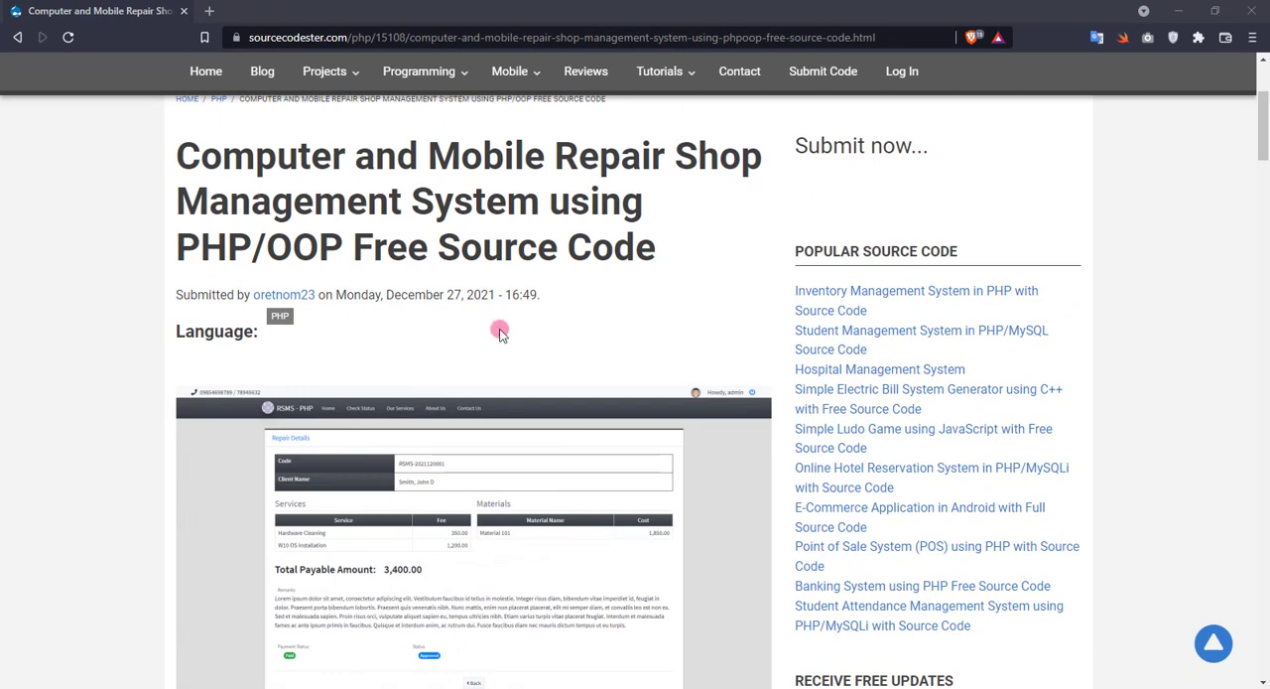
Review the repair shop system's project page, covering its introduction, technologies, features, system snapshots and setup instructions.
scroll(523, 325, down, 2)
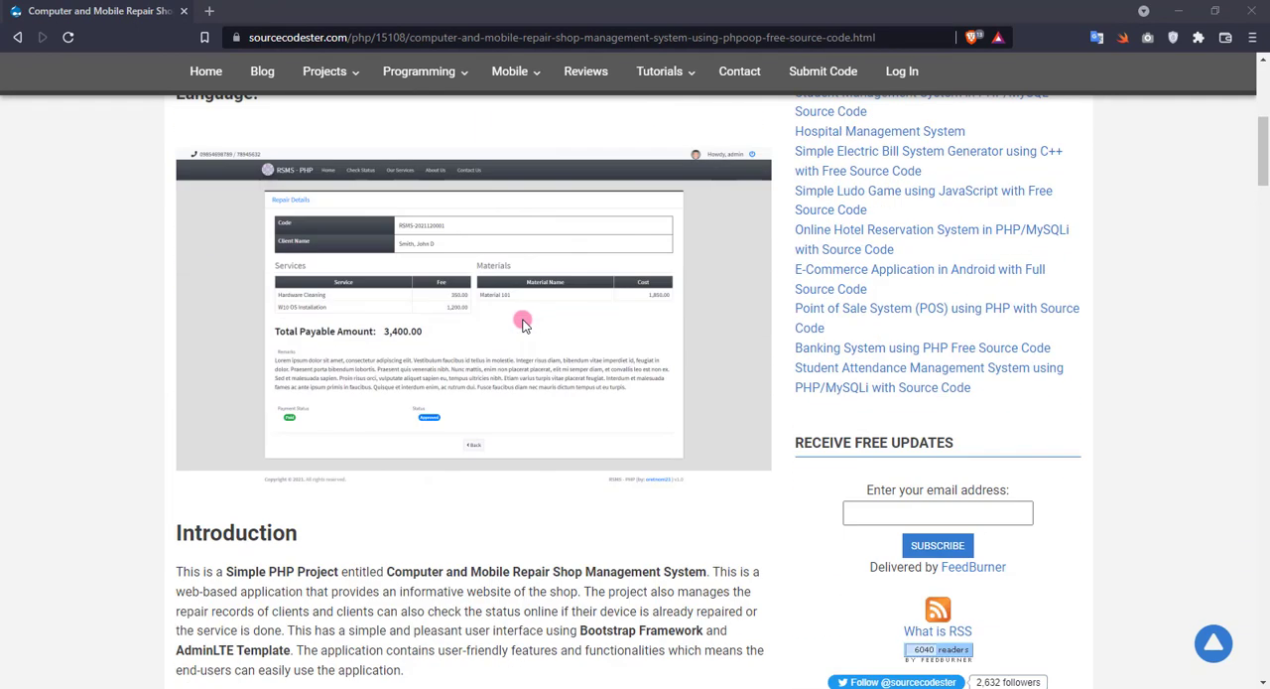
scroll(523, 324, down, 2)
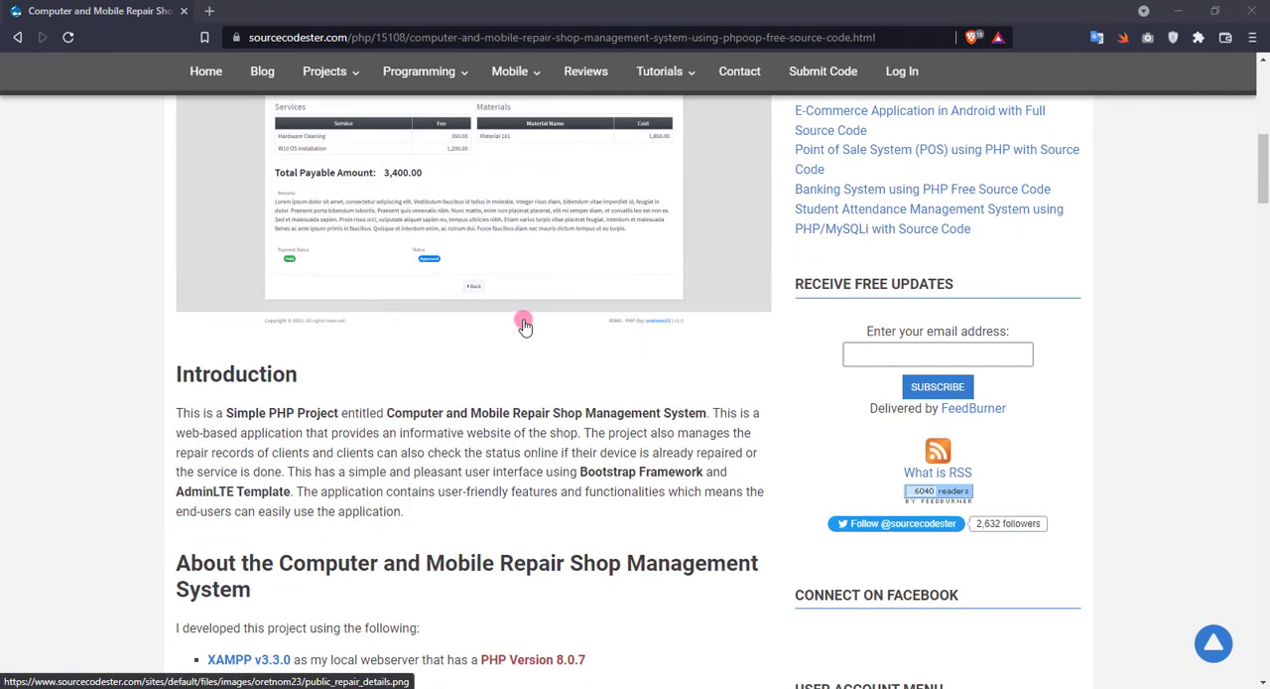
scroll(290, 429, down, 3)
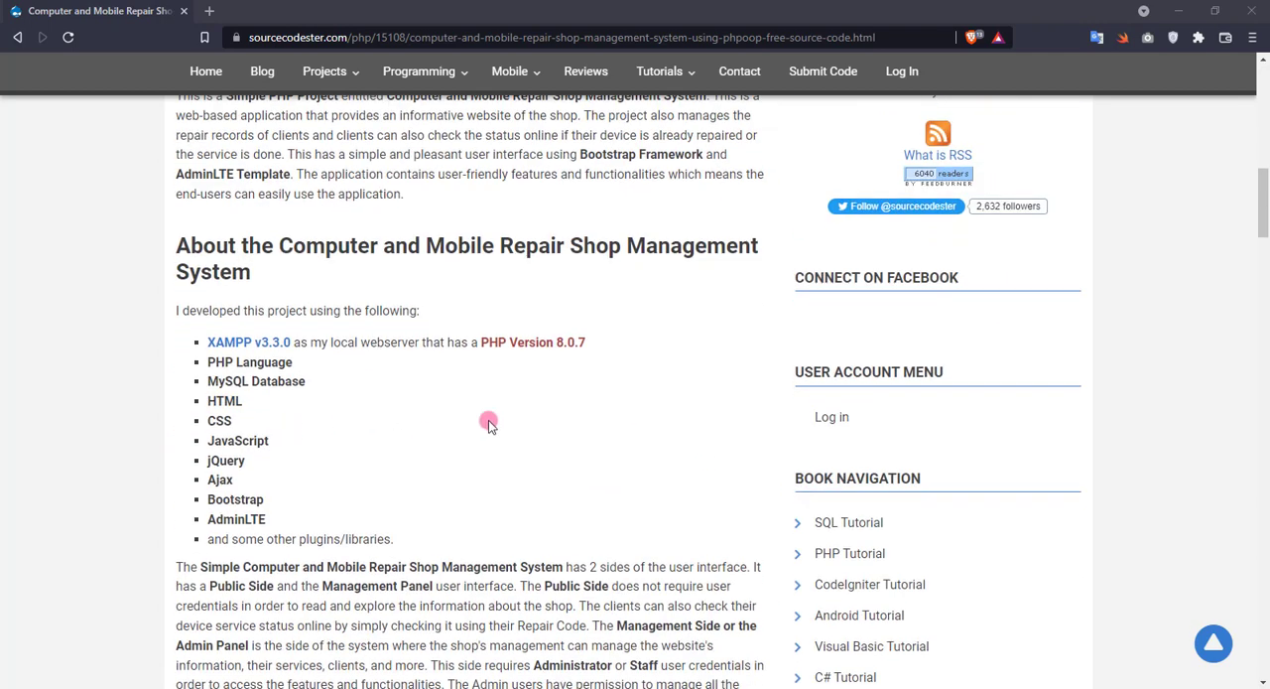
scroll(488, 422, down, 1)
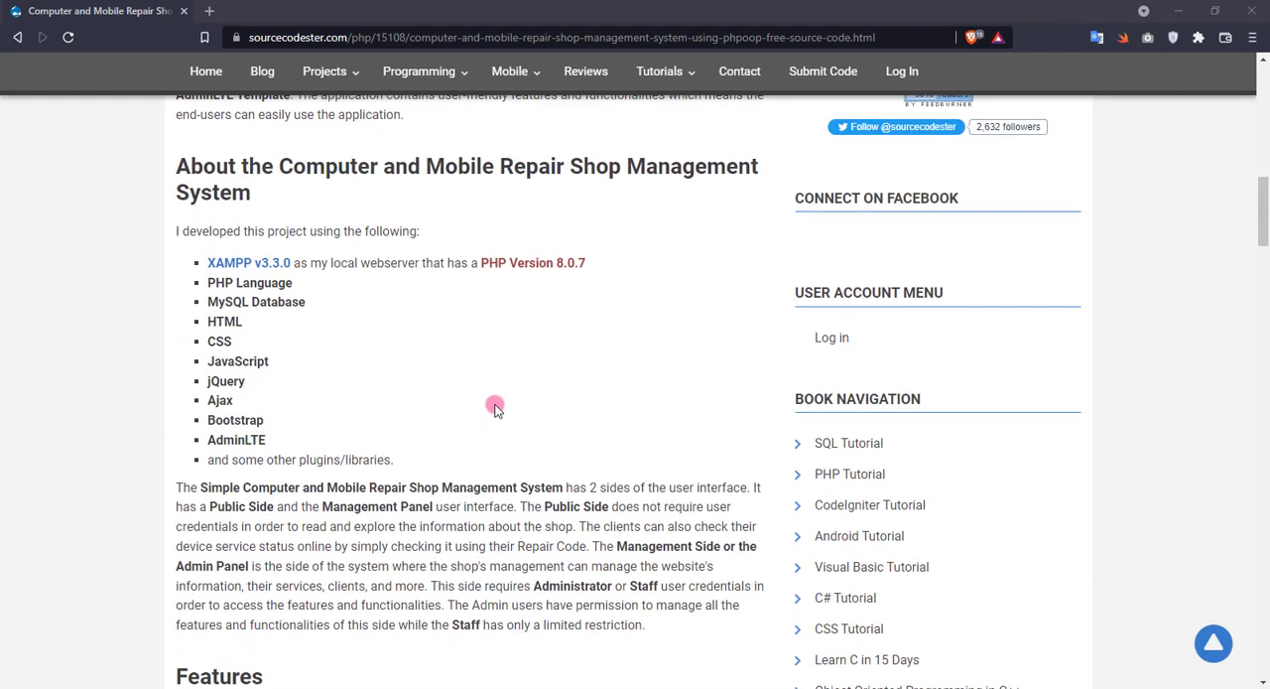
scroll(495, 407, down, 4)
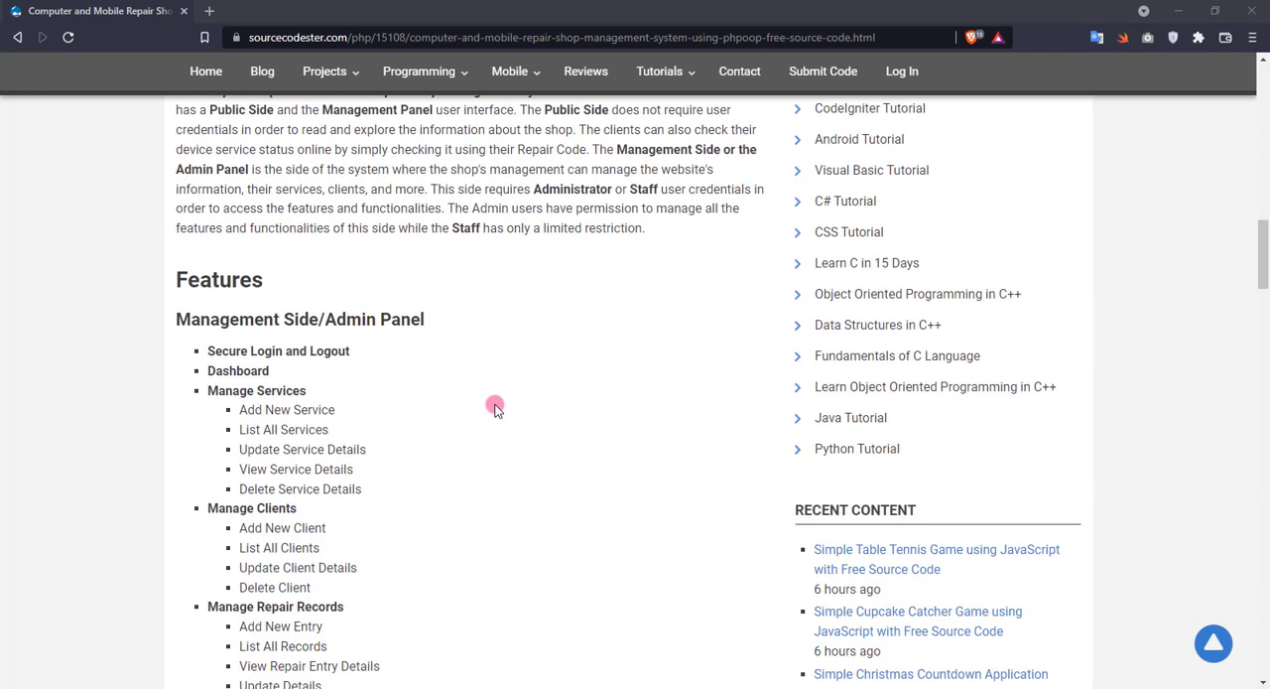
scroll(494, 387, down, 1)
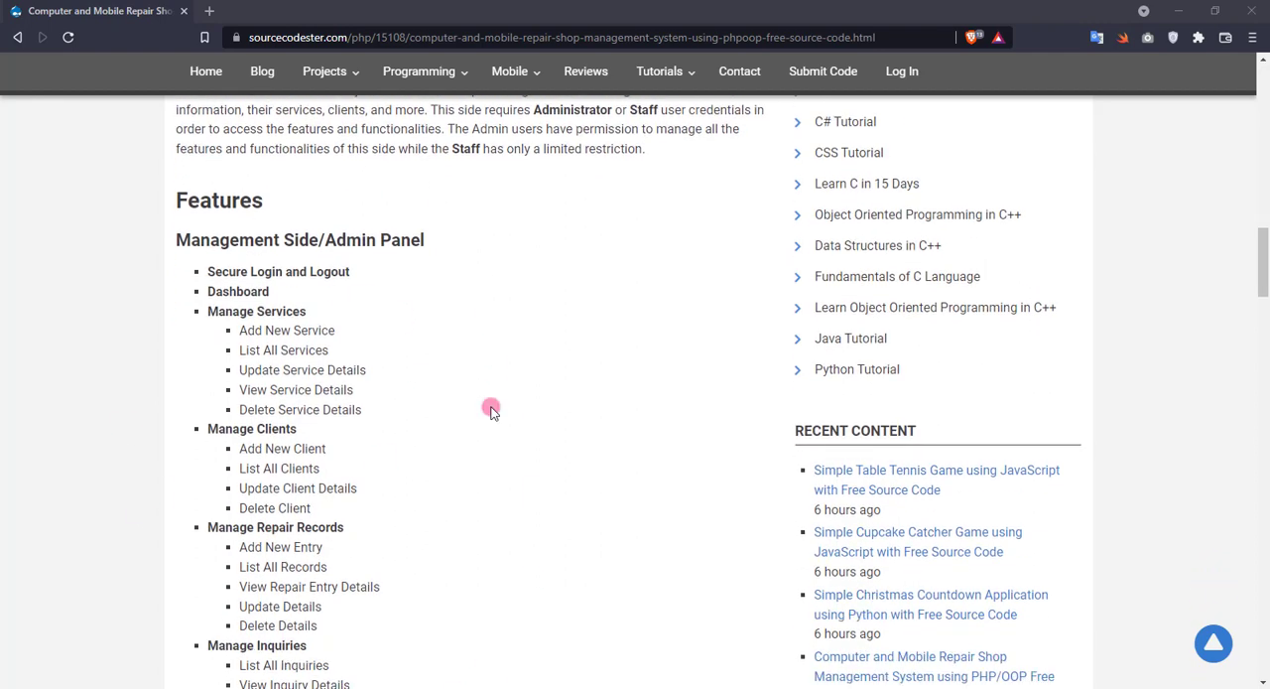
scroll(491, 409, down, 2)
scroll(405, 470, down, 3)
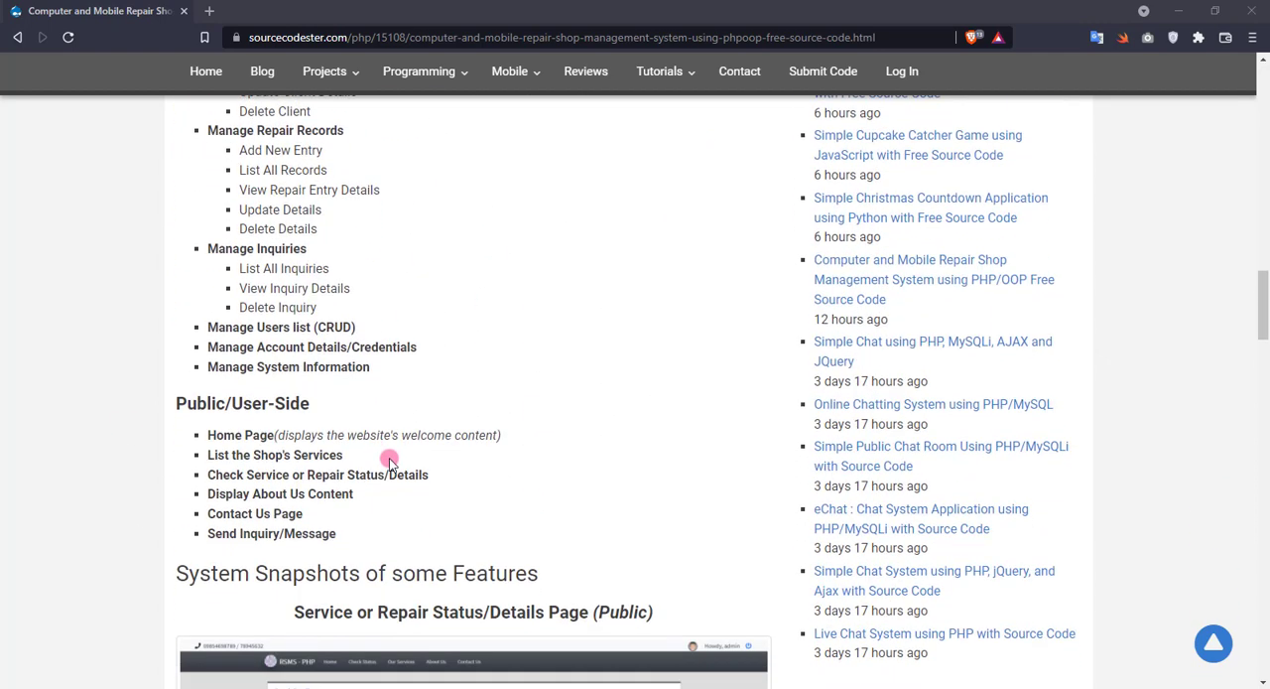
scroll(349, 481, down, 4)
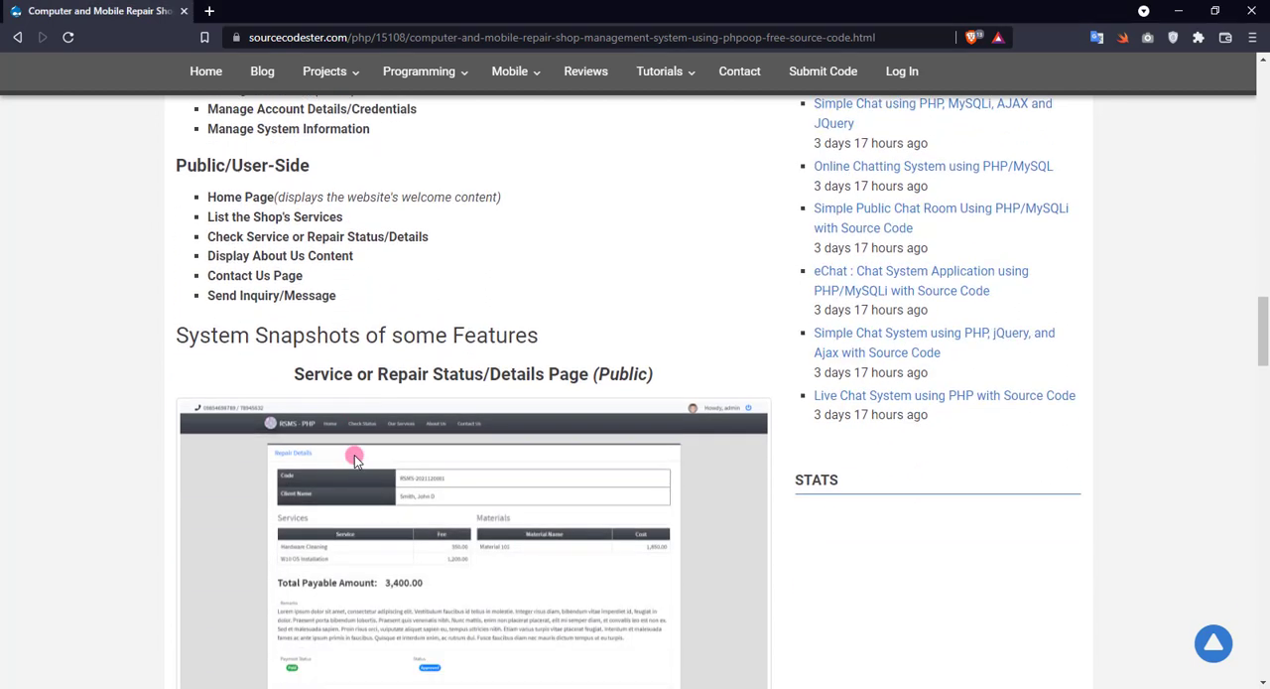
scroll(352, 460, down, 5)
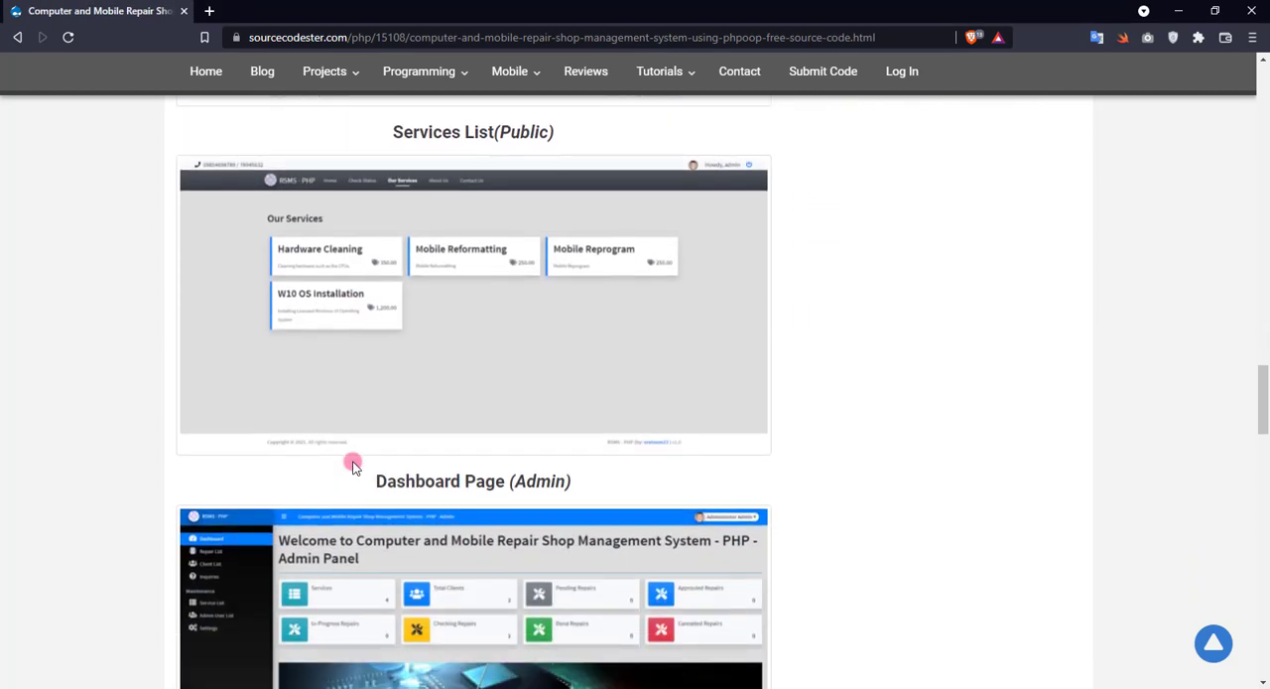
scroll(353, 463, down, 3)
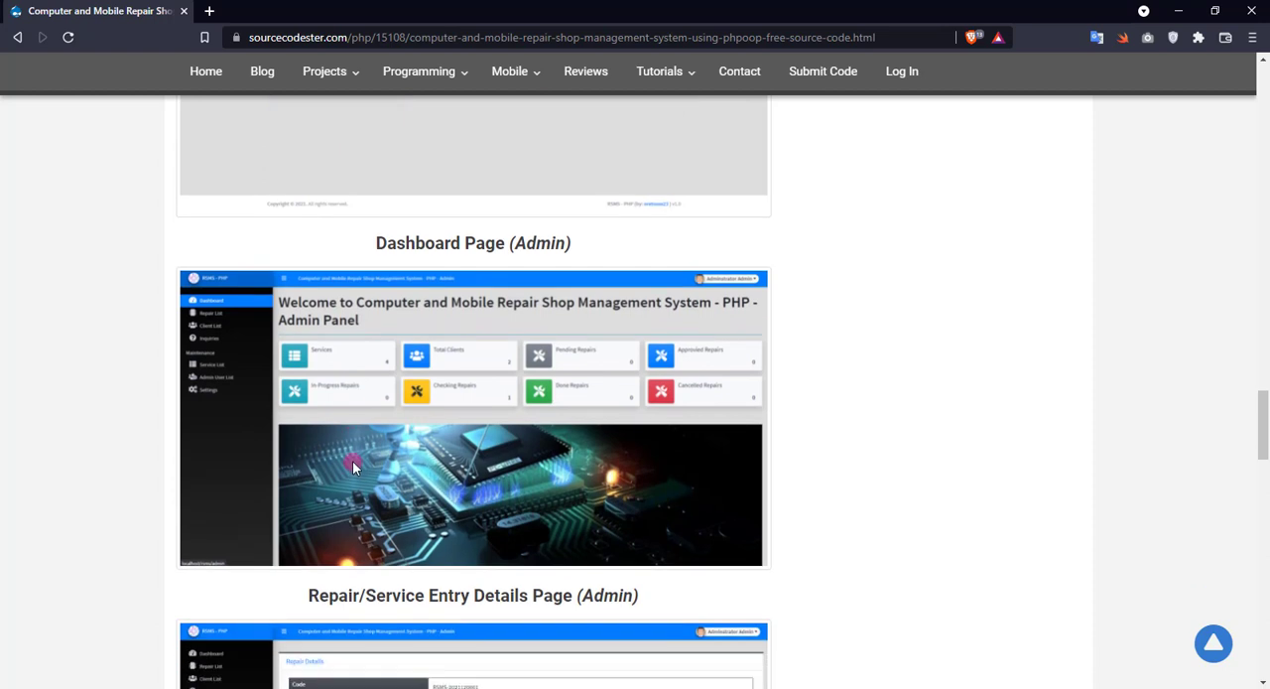
scroll(353, 460, down, 2)
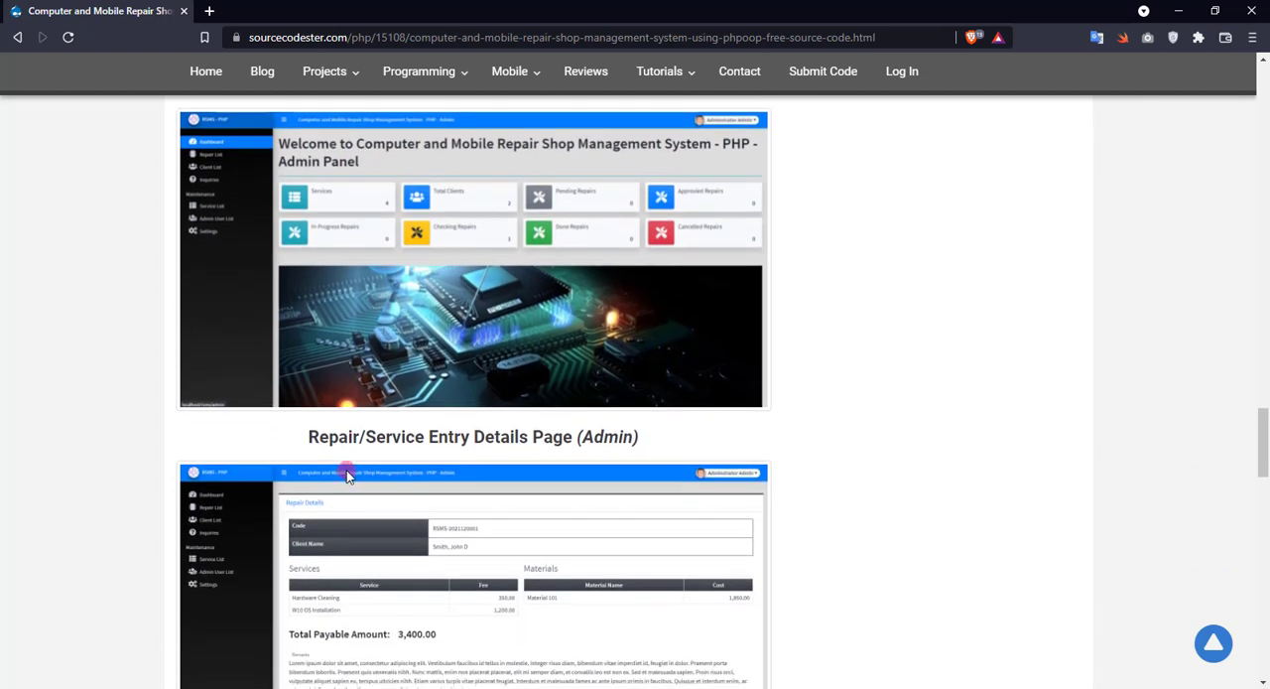
scroll(347, 476, down, 3)
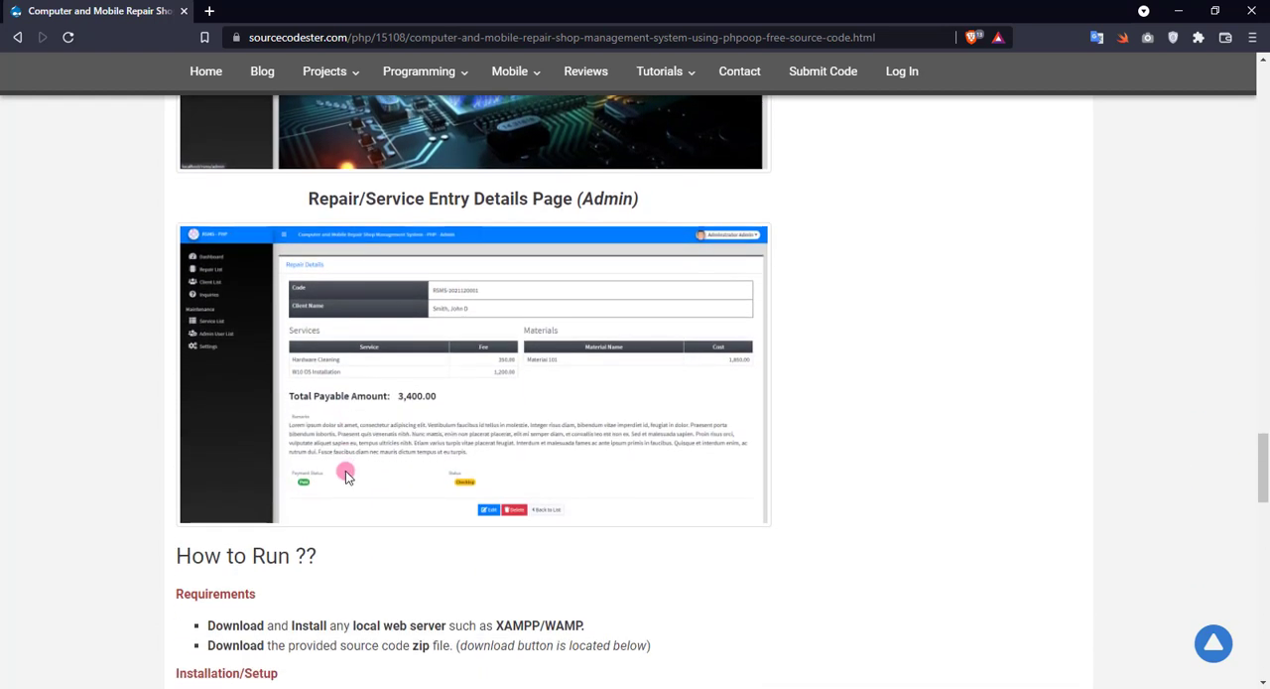
scroll(345, 475, down, 4)
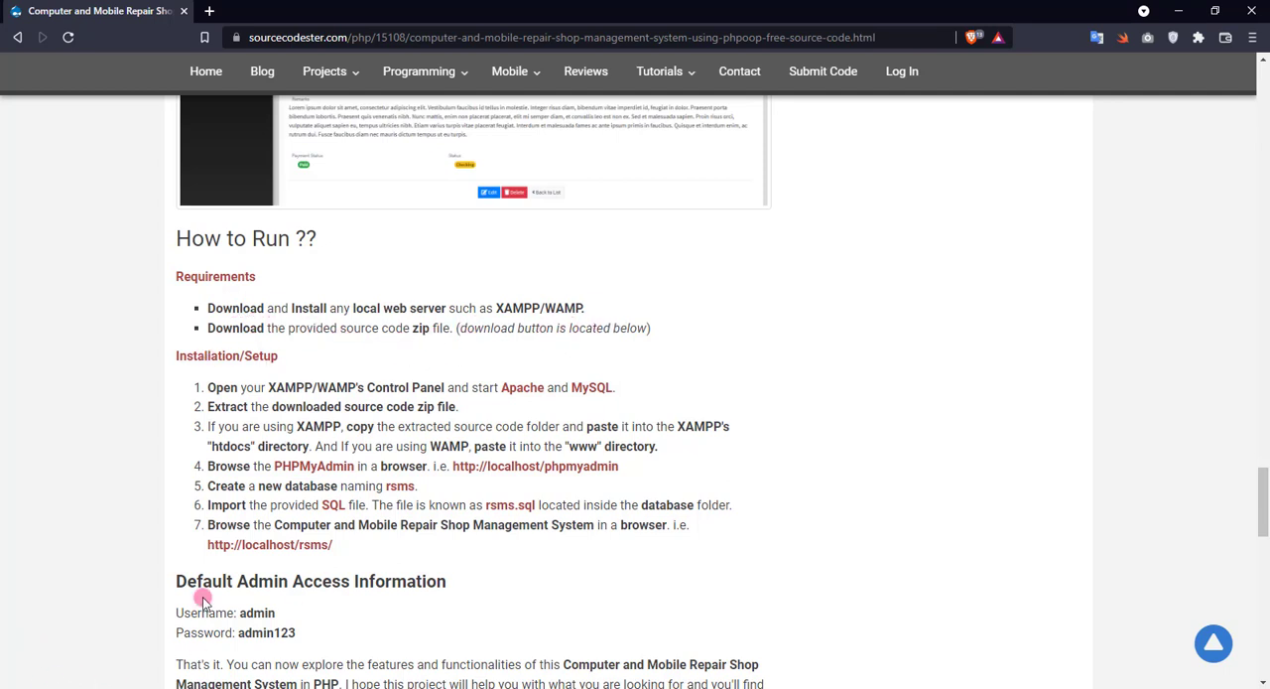
Download the project's source code and save it as the ZIP archive rsms in the Downloads folder.
scroll(203, 599, down, 2)
click(255, 671)
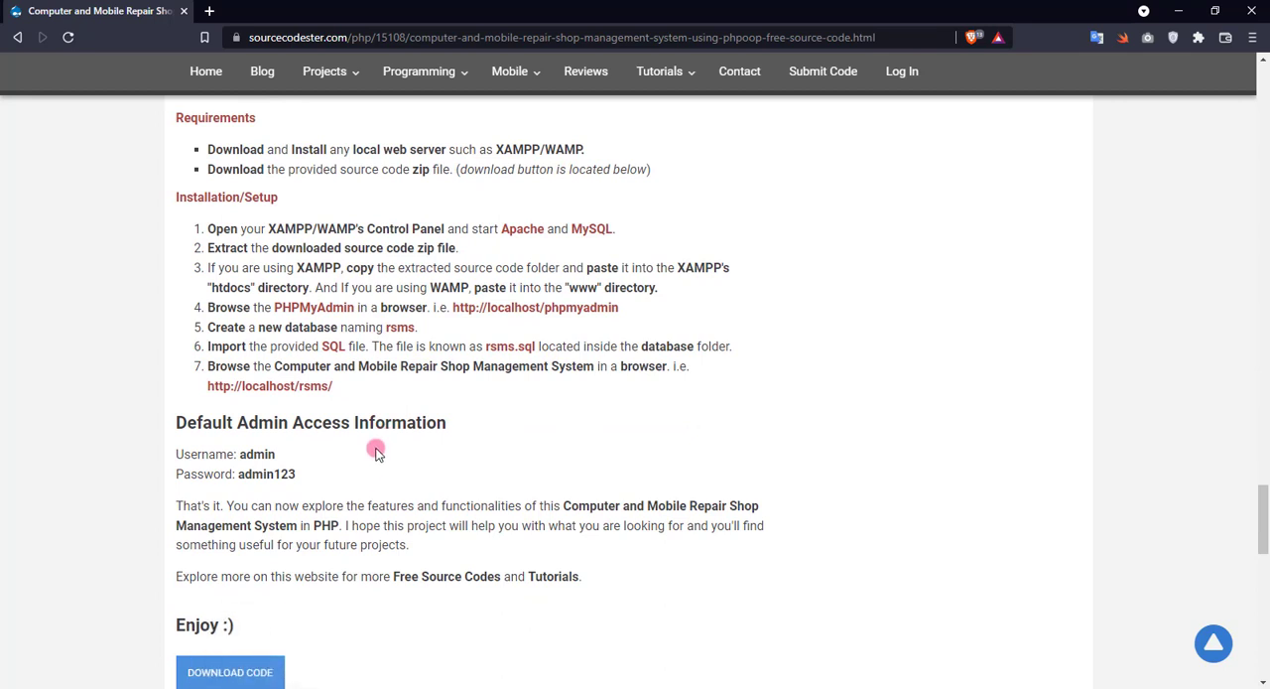
click(241, 670)
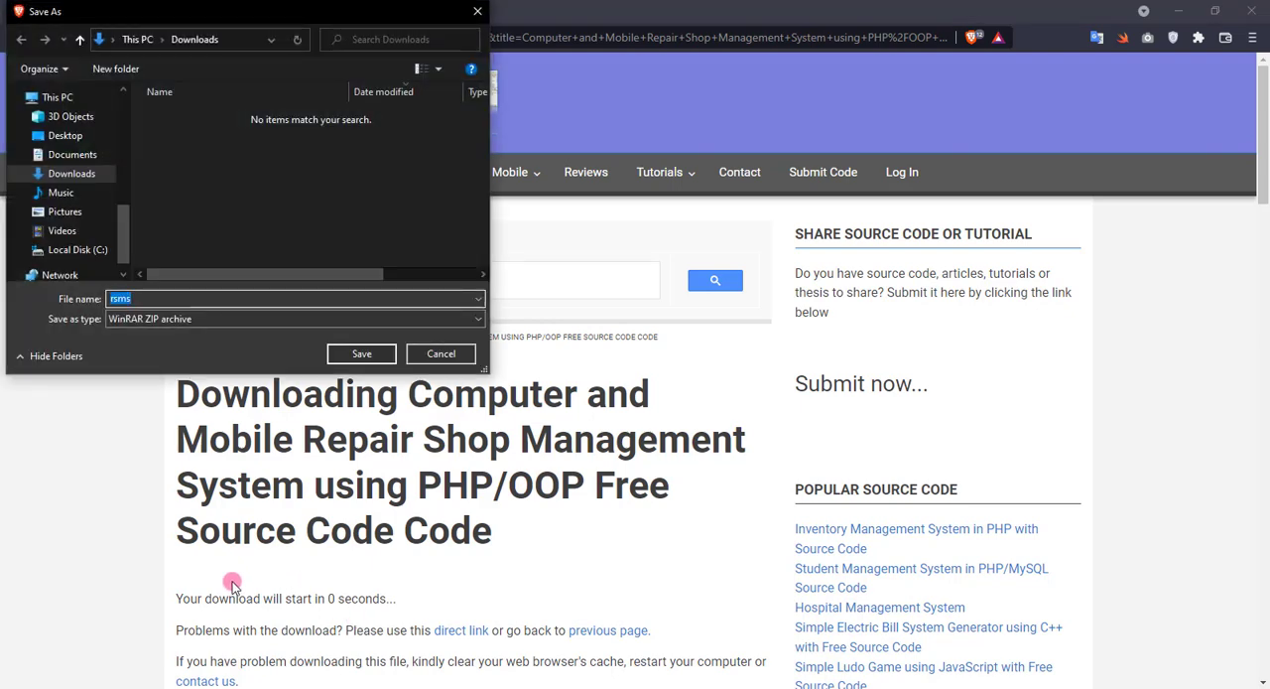
click(362, 353)
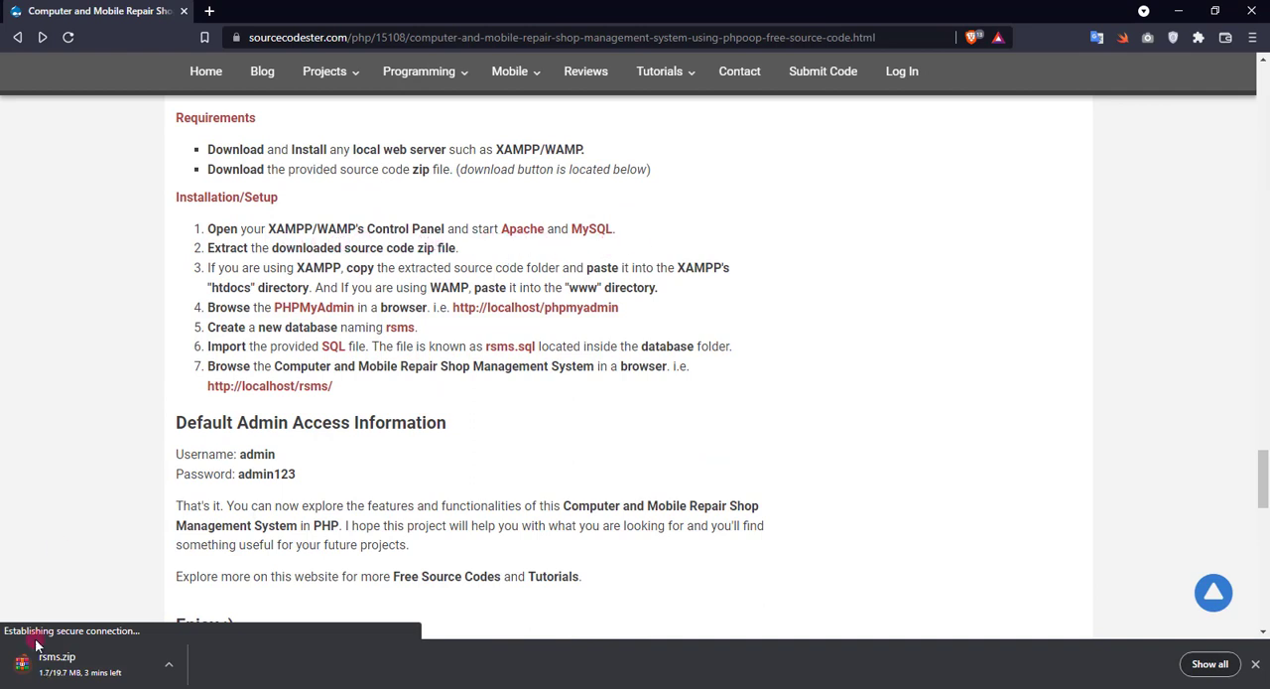
Open the XAMPP Control Panel, start the Apache and MySQL modules, and dismiss its window.
key(super)
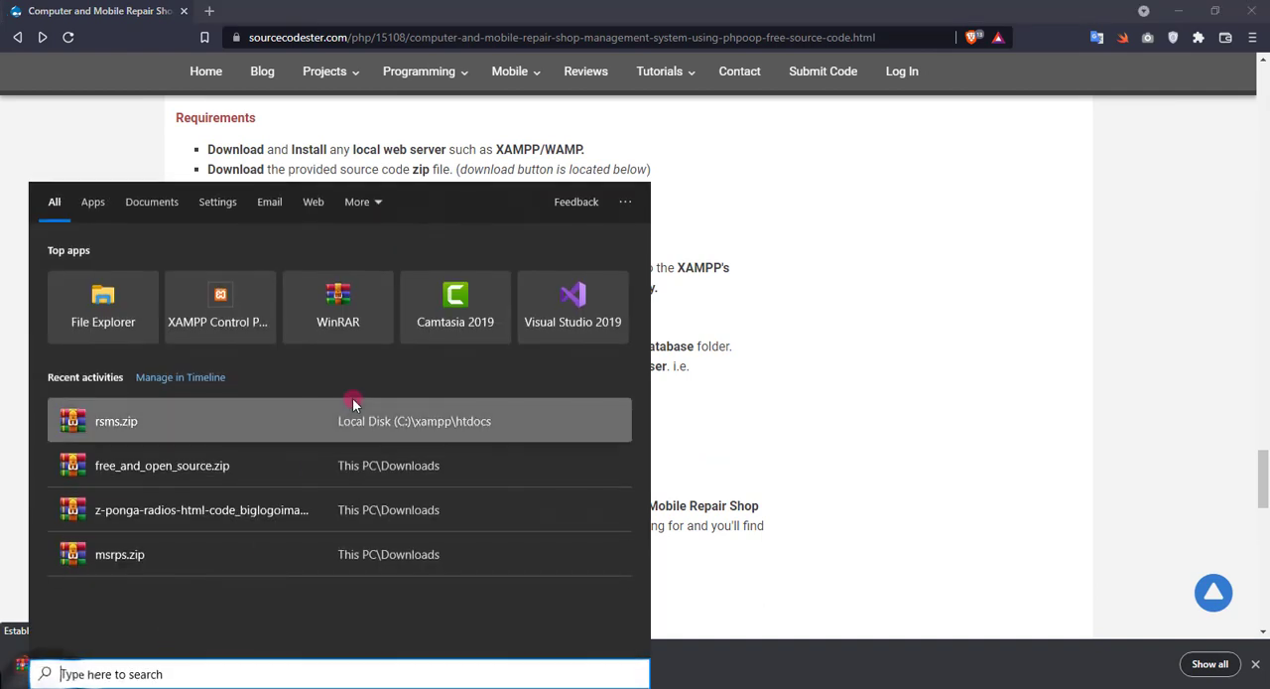
click(234, 320)
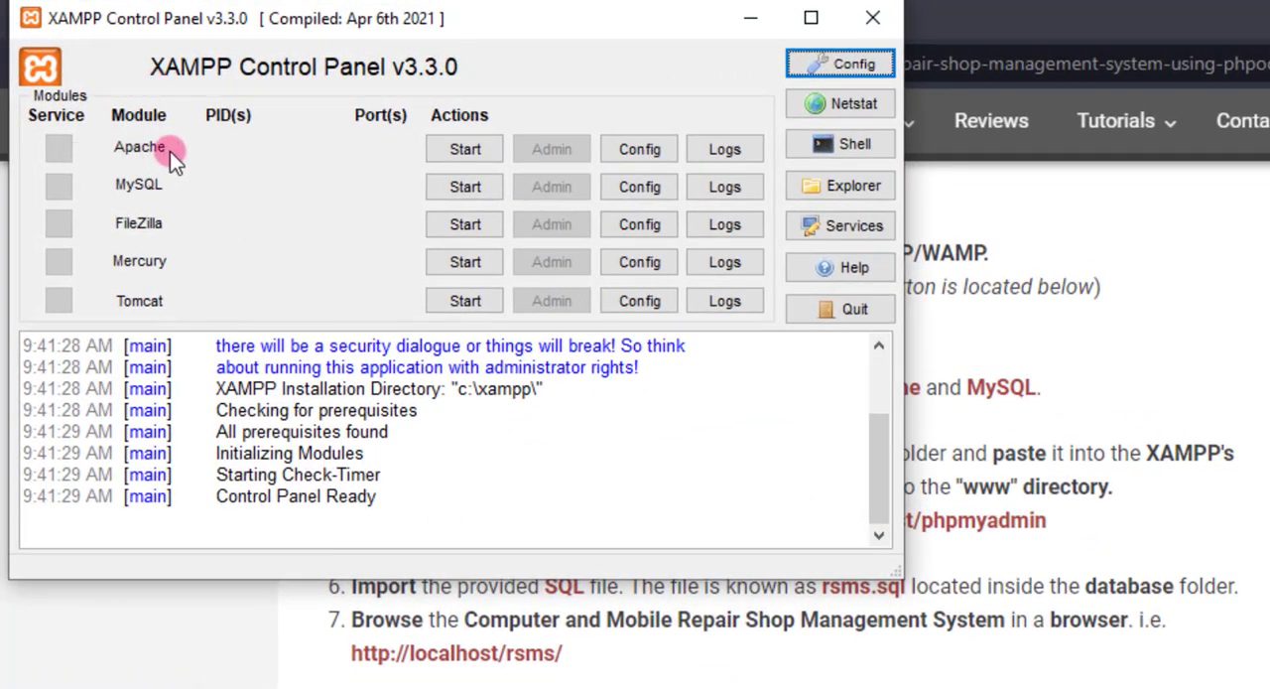
click(460, 151)
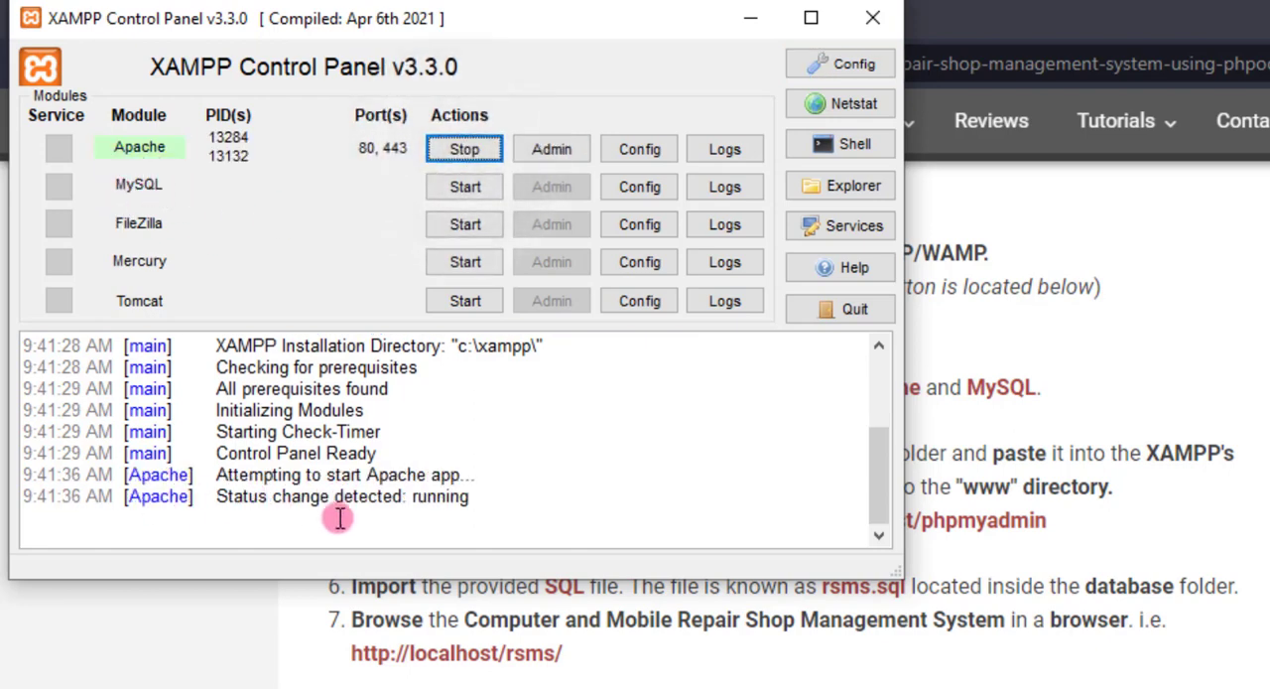
click(463, 186)
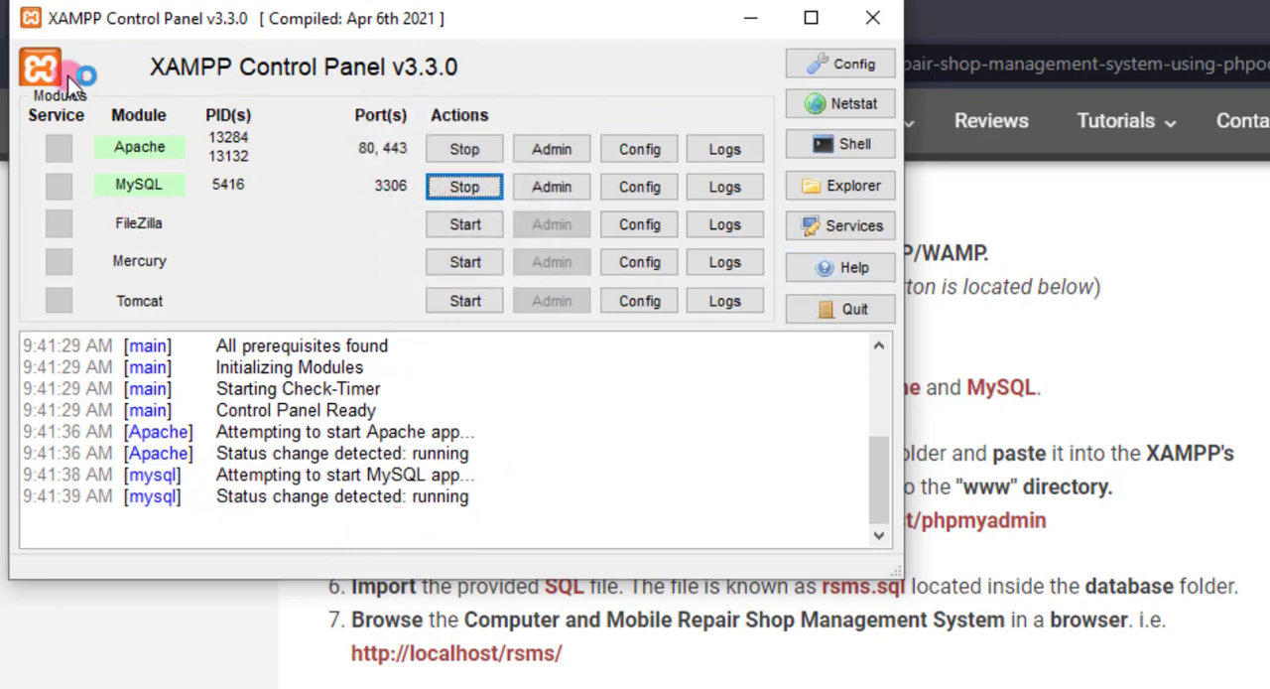
click(886, 15)
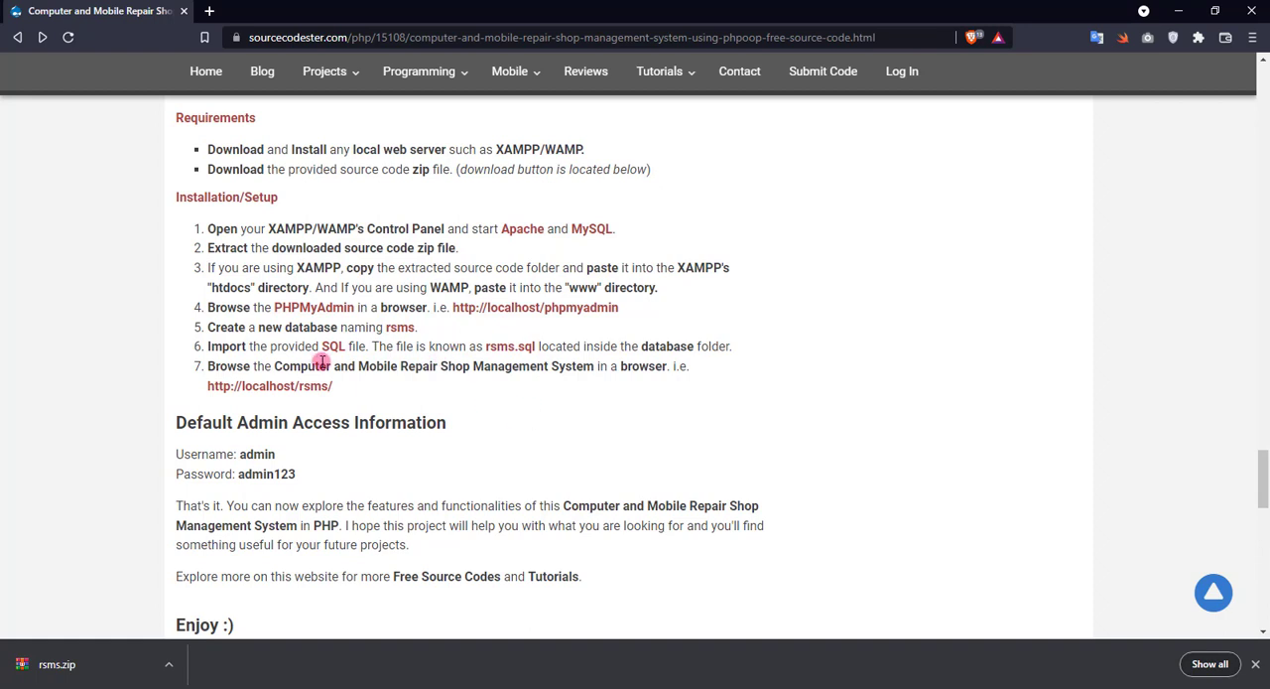
Examine the setup instruction on which directory receives the source code folder under XAMPP and under WAMP.
double_click(309, 268)
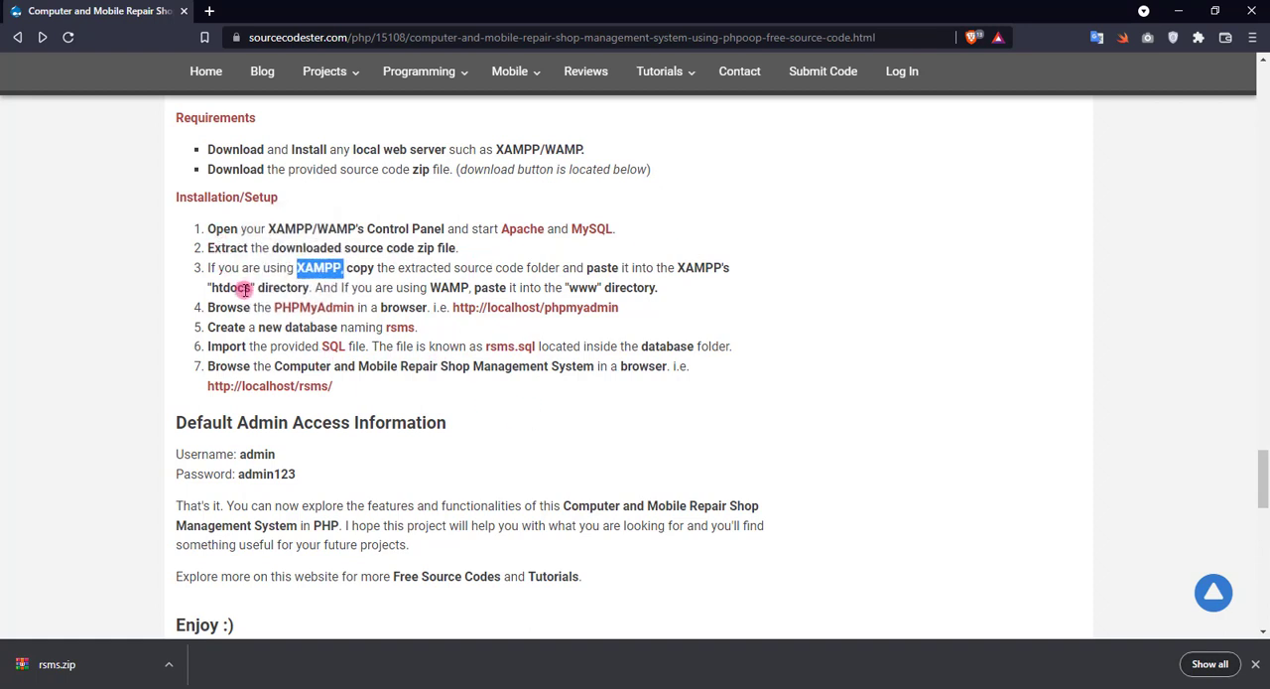
drag(211, 287, 310, 287)
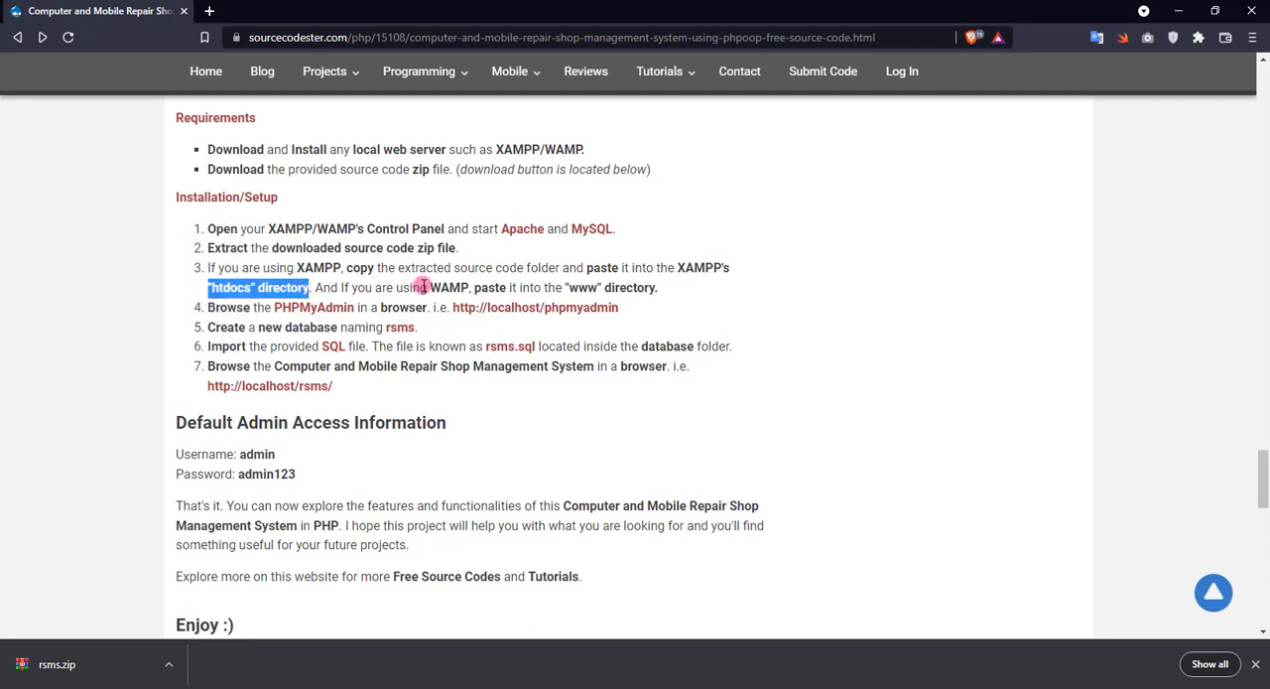
drag(426, 286, 479, 287)
drag(566, 287, 658, 287)
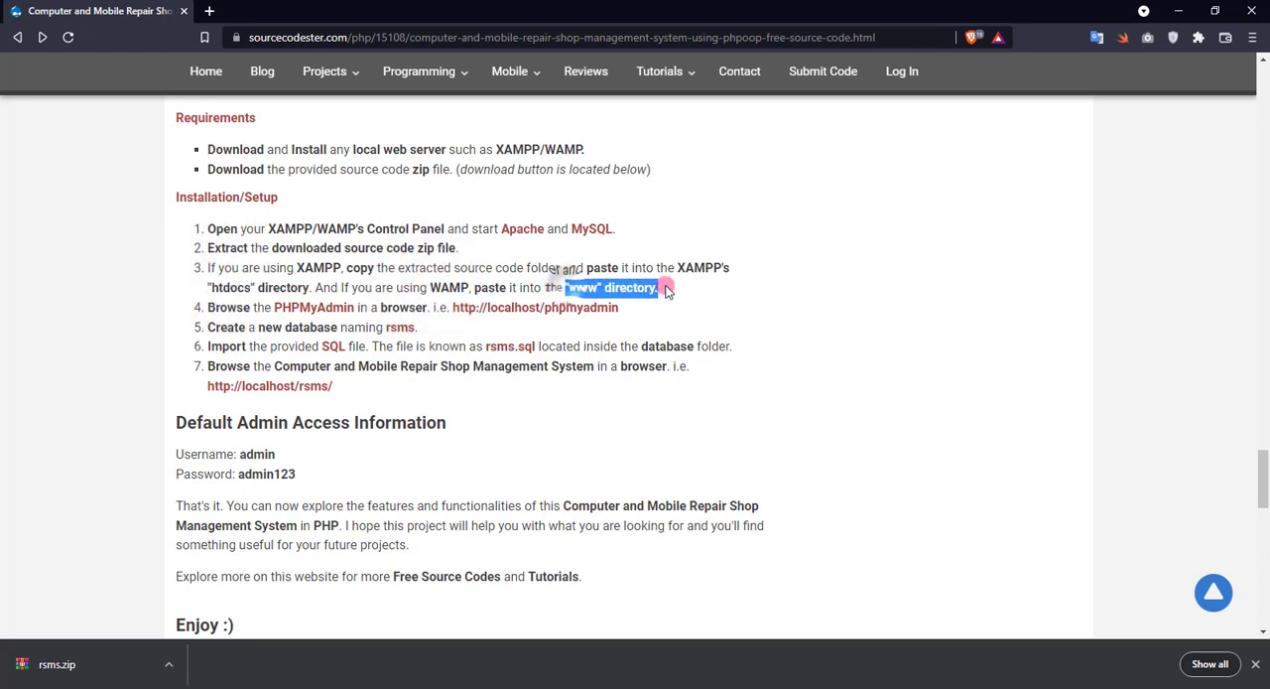
click(954, 261)
Extract the downloaded rsms.zip archive into C:\xampp\htdocs and close the archive window.
click(74, 662)
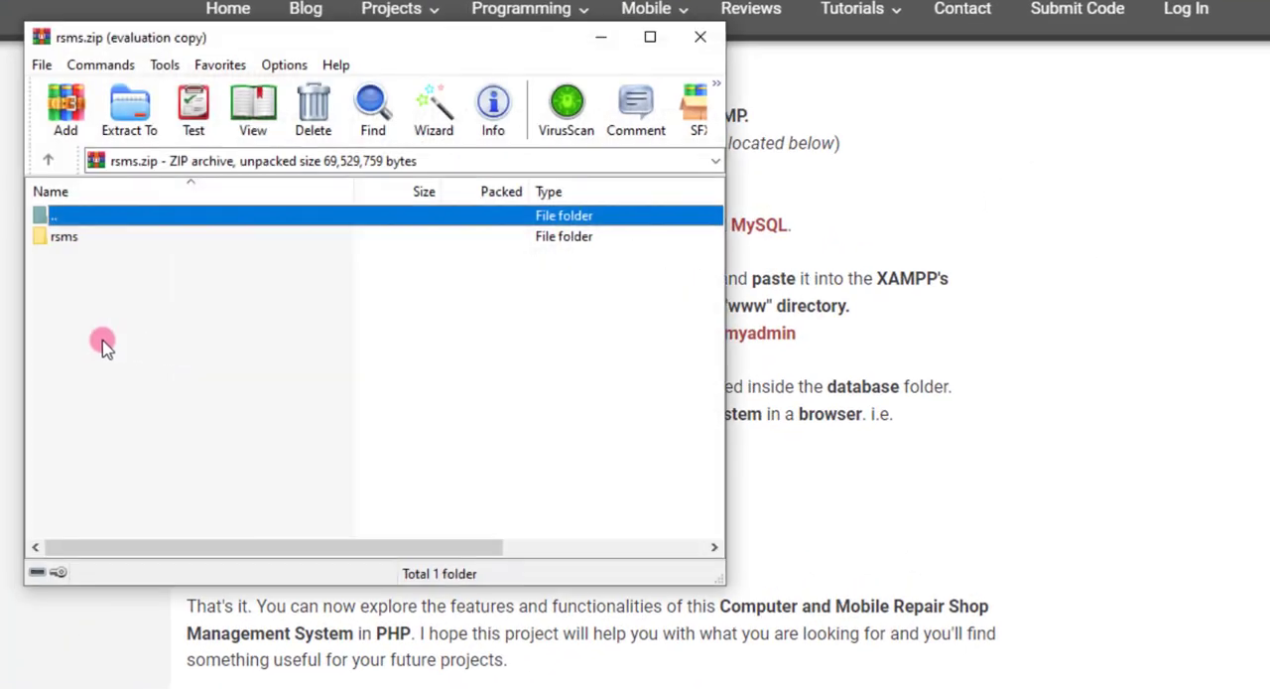
click(80, 293)
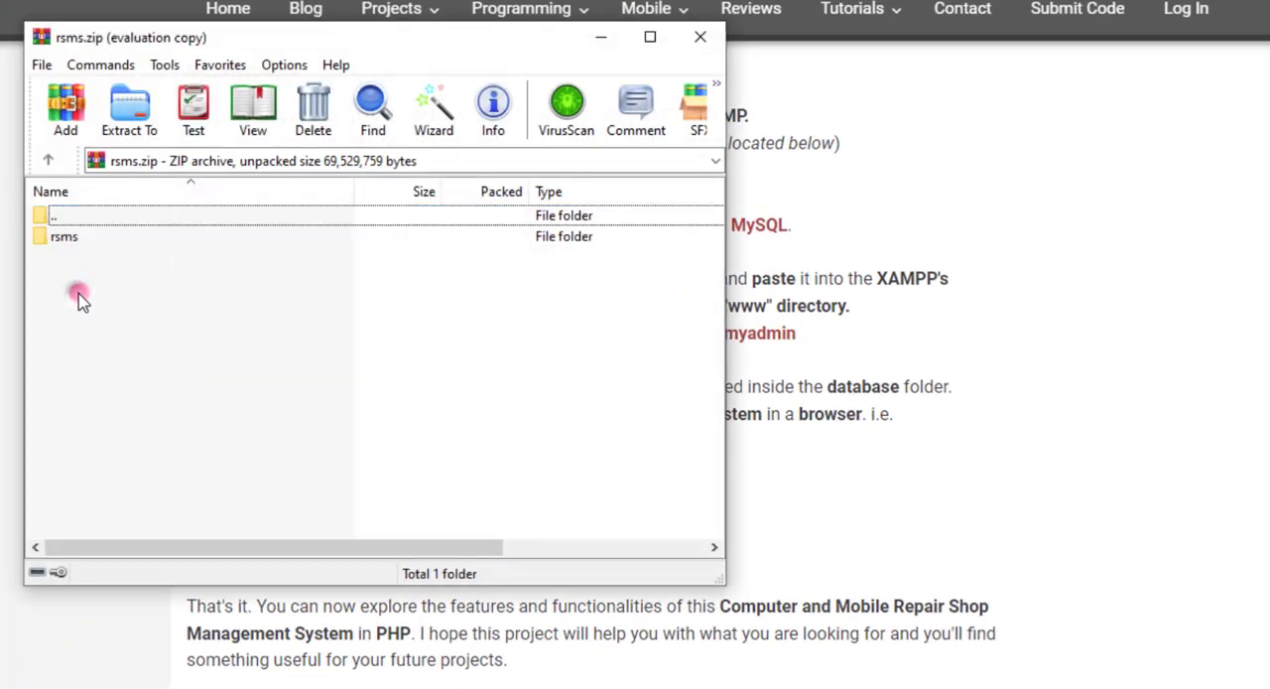
key(Escape)
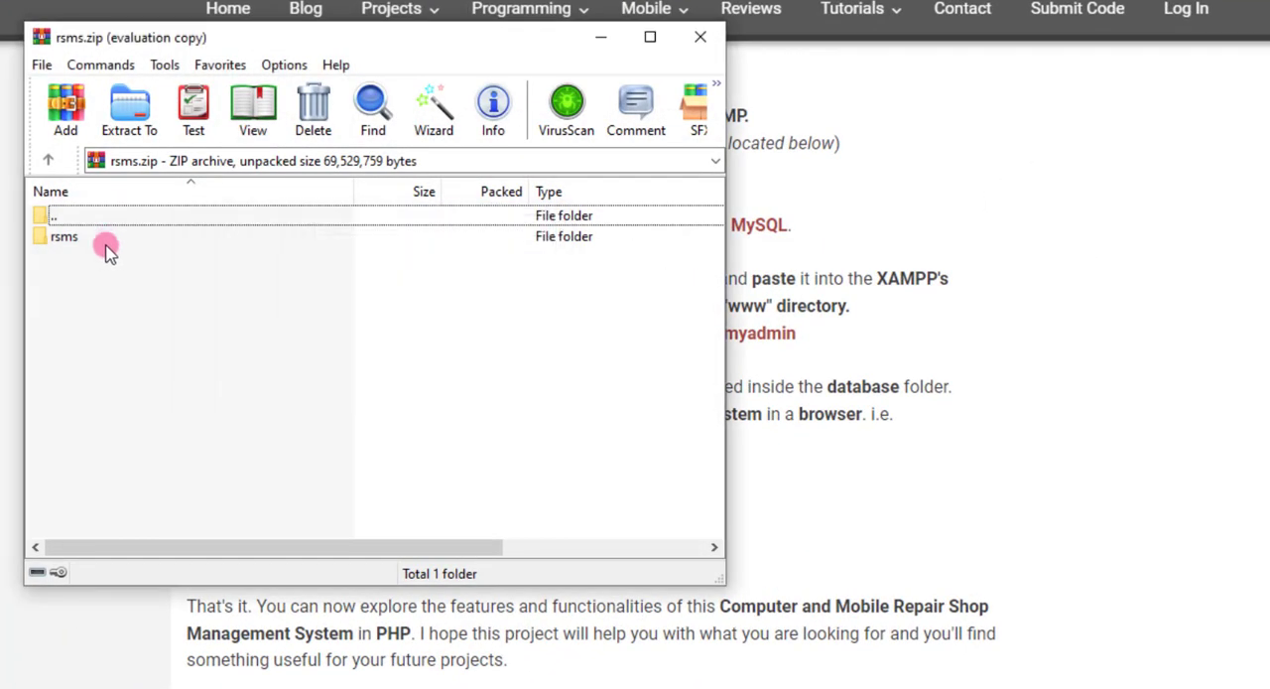
click(127, 111)
double_click(824, 385)
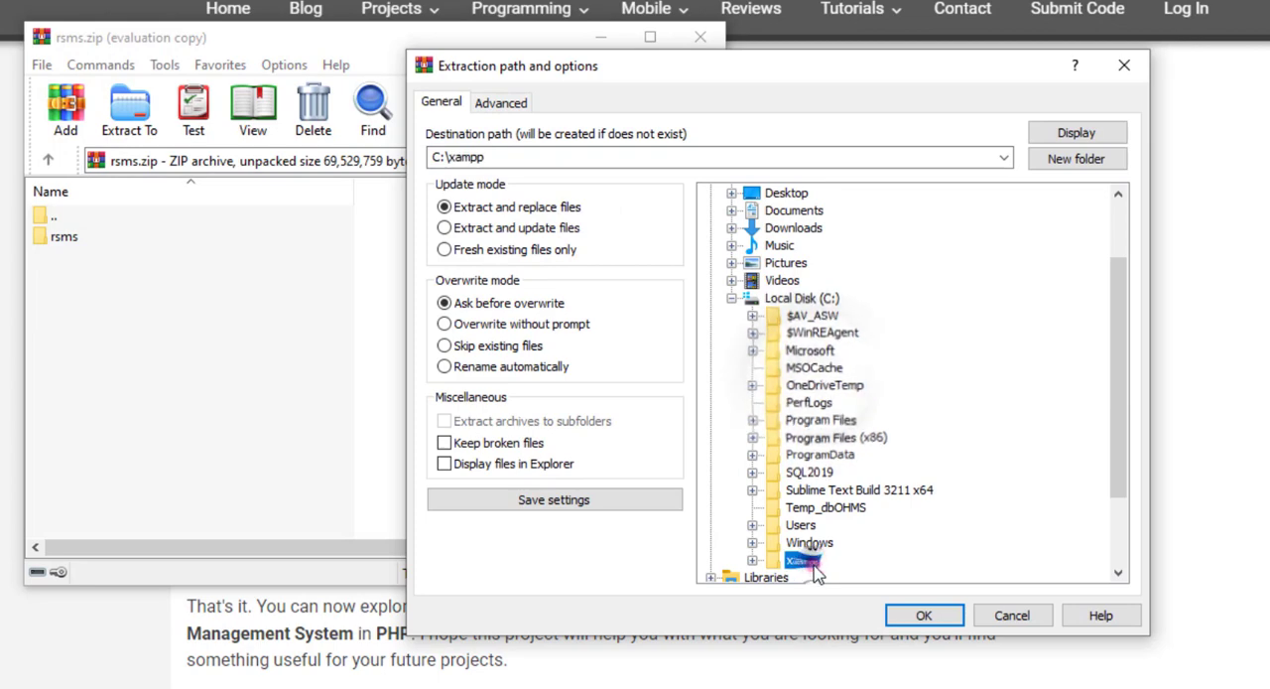
double_click(809, 556)
click(851, 298)
drag(433, 157, 506, 189)
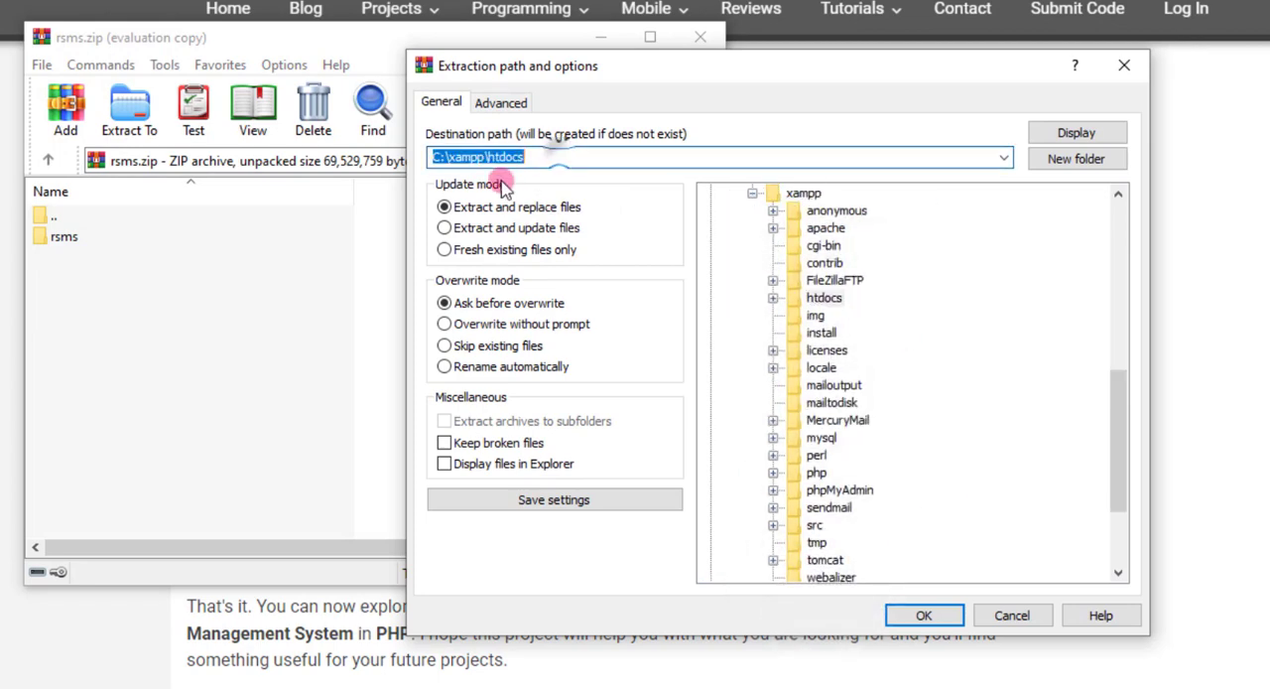
click(901, 613)
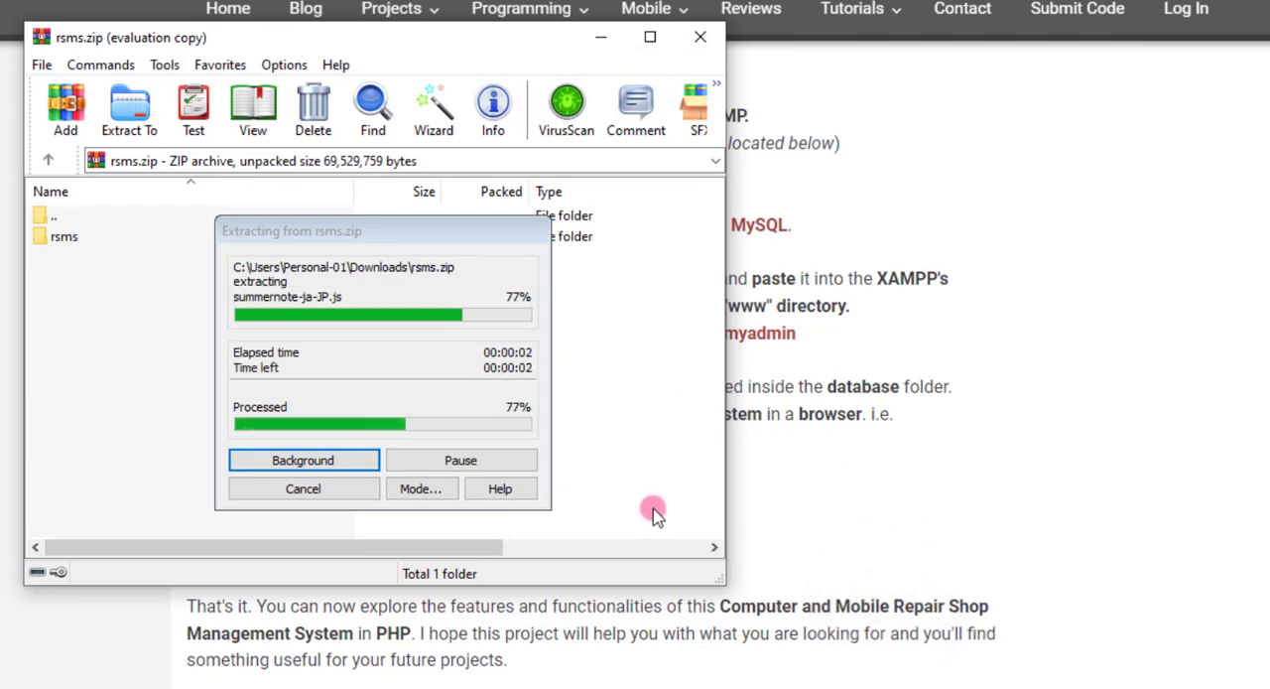
click(699, 36)
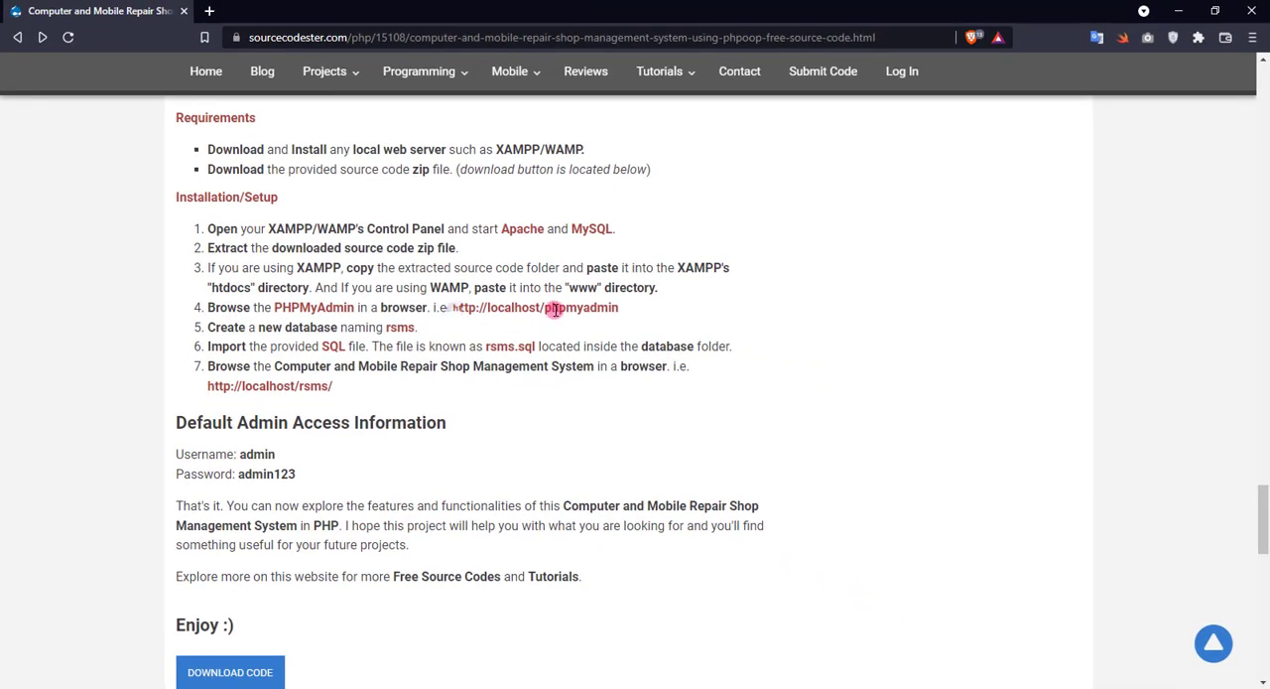
drag(453, 307, 646, 311)
key(ctrl+c)
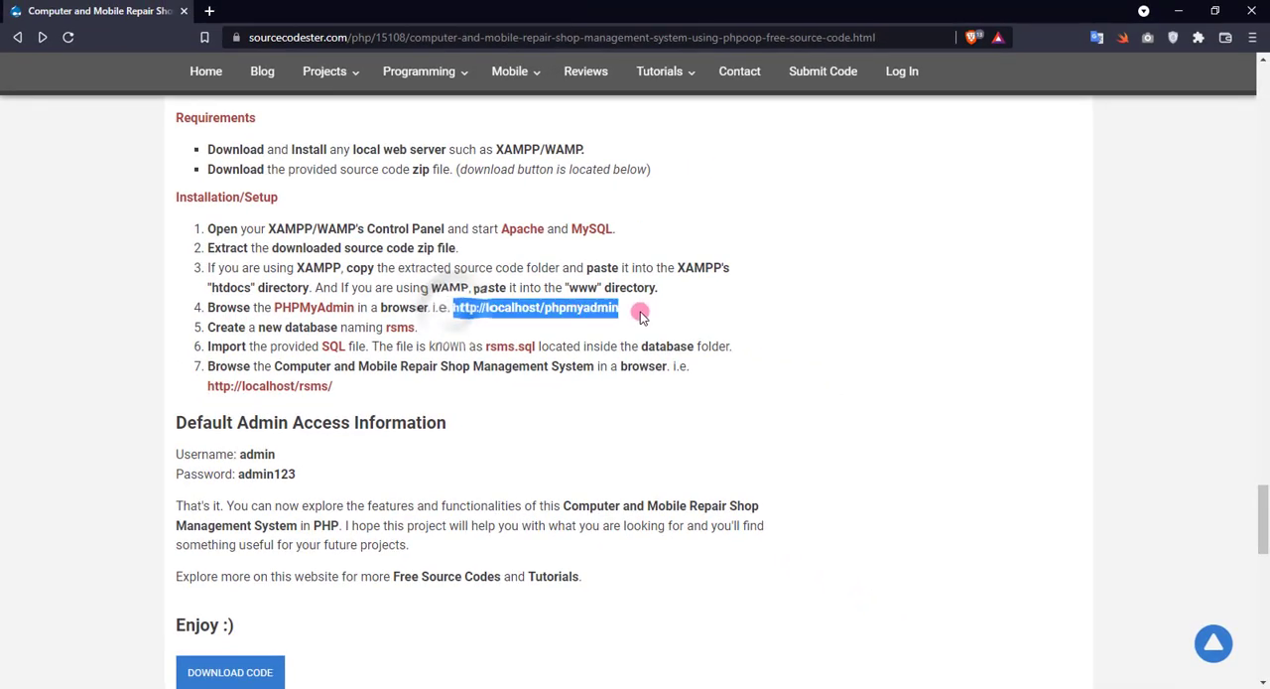
click(214, 10)
key(ctrl+v)
key(Return)
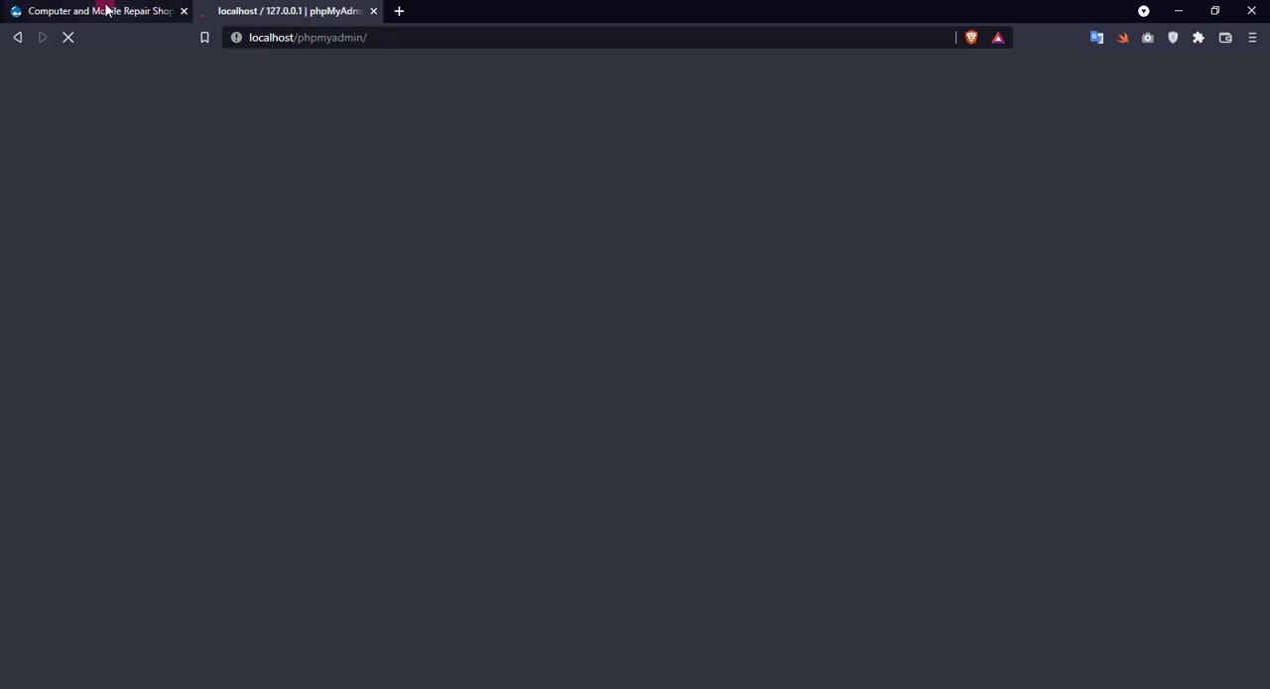
Create a new database named rsms_db in phpMyAdmin, reusing the rsms name copied from the setup instructions.
click(106, 10)
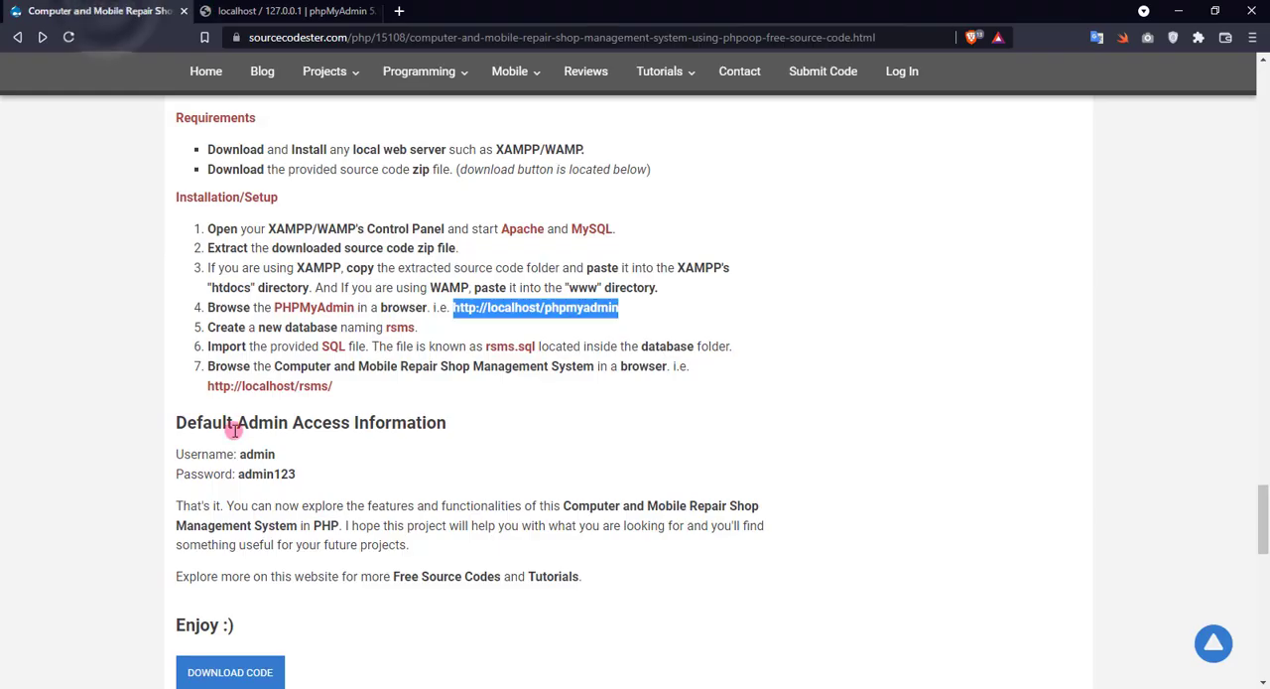
double_click(399, 327)
right_click(395, 329)
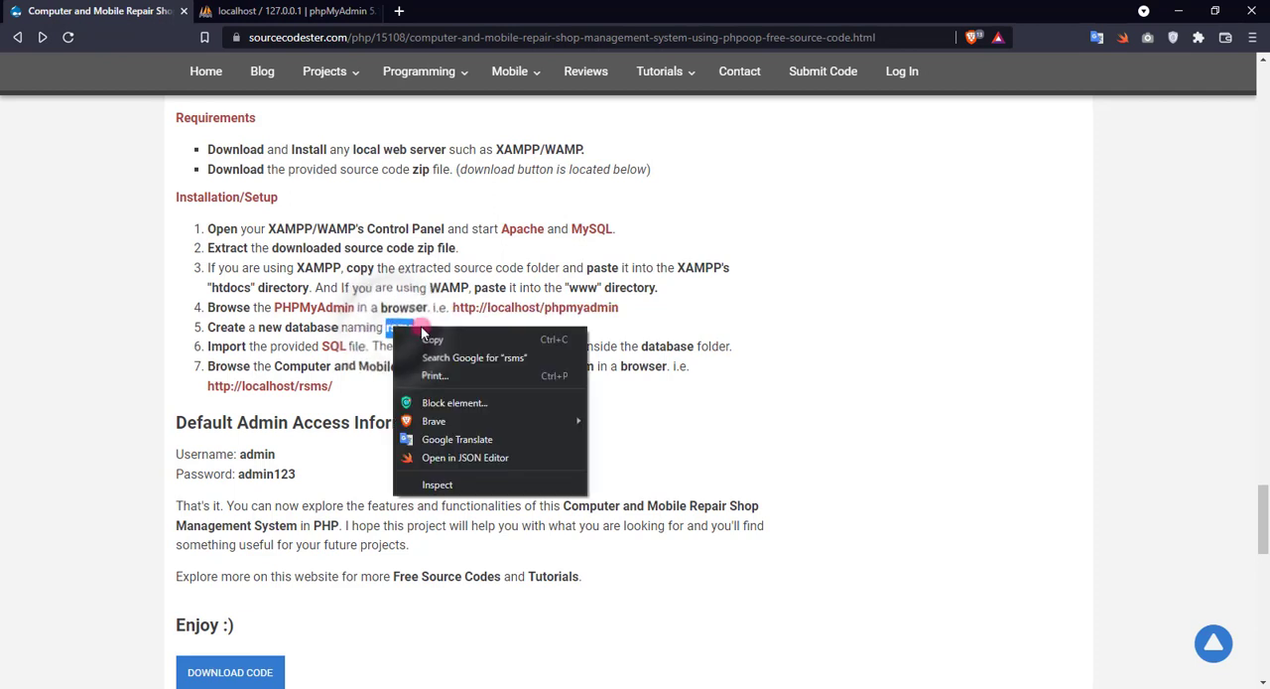
click(429, 341)
click(283, 10)
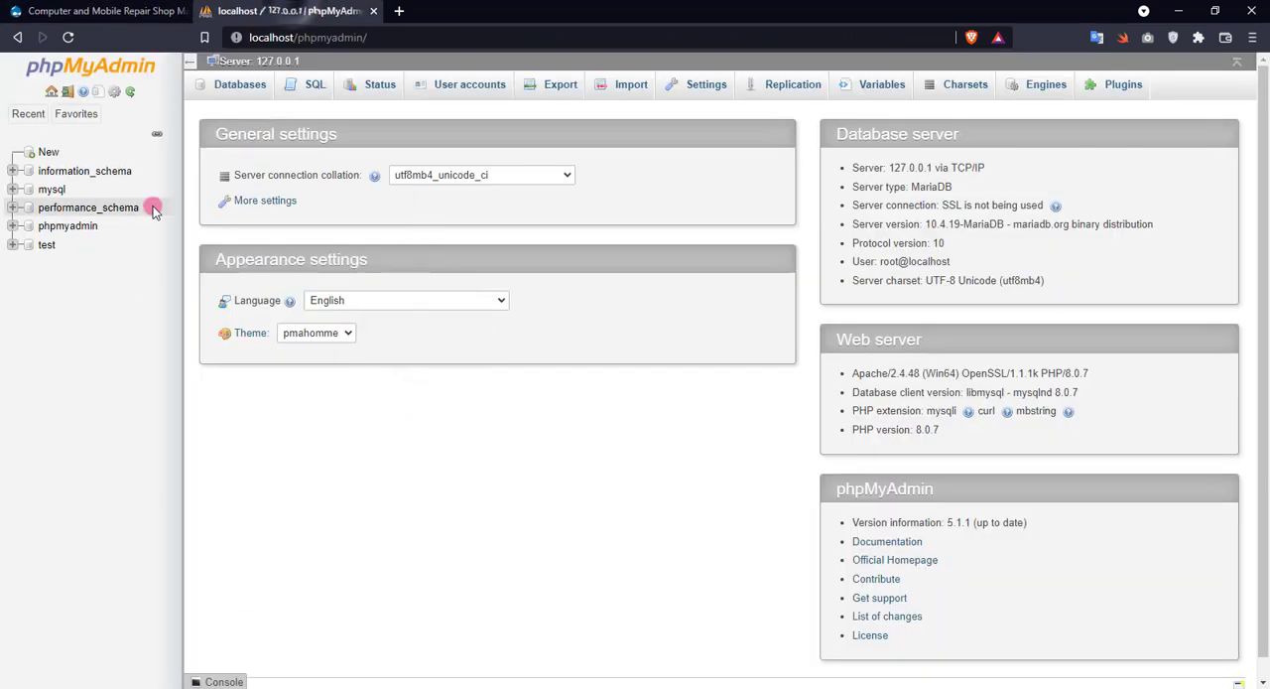
click(48, 157)
click(255, 190)
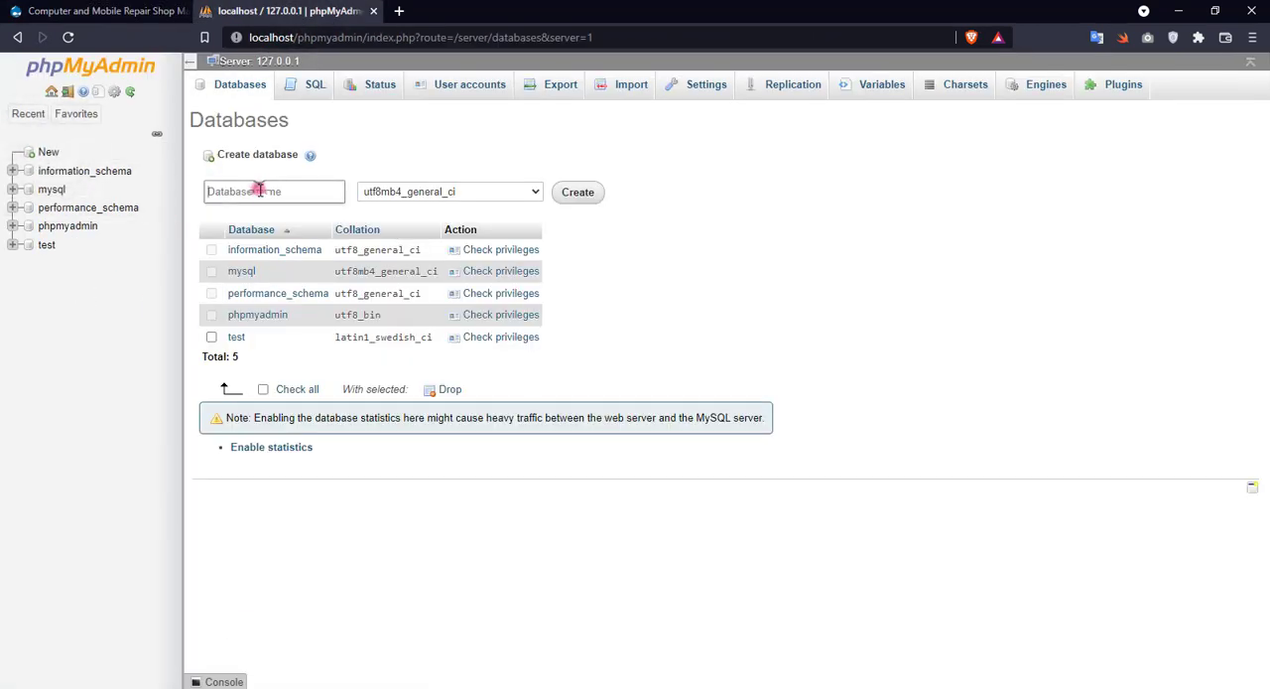
key(ctrl+v)
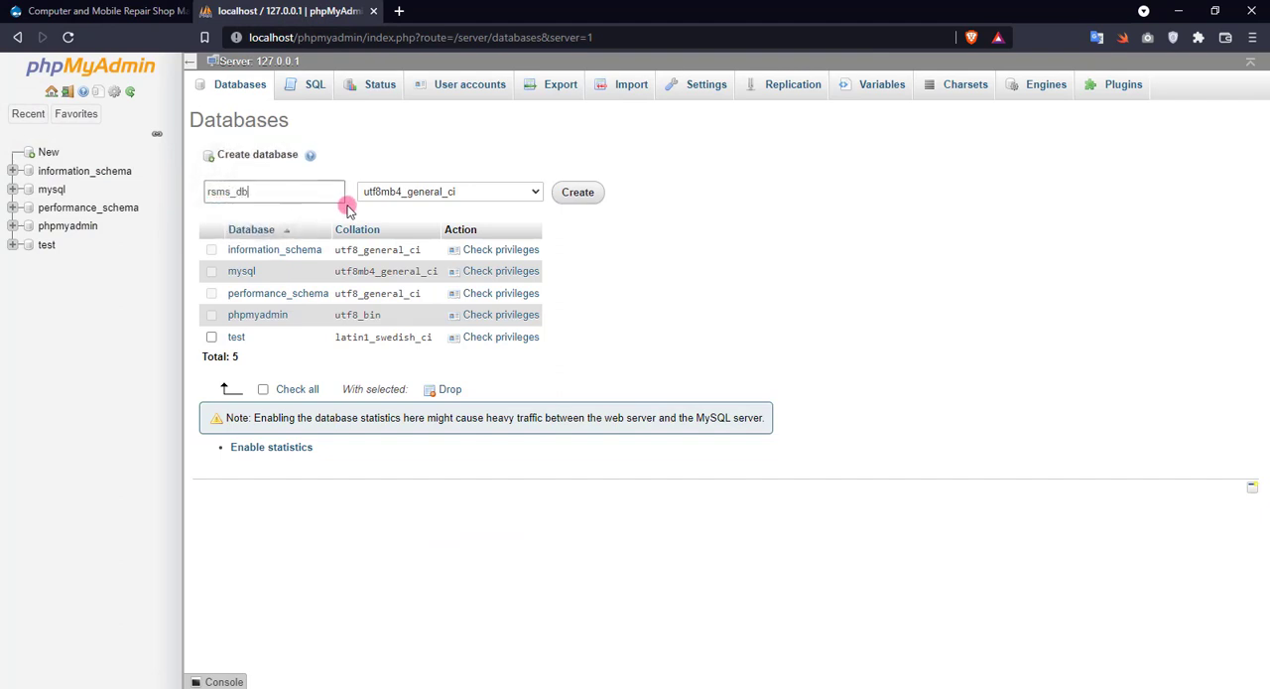
click(585, 196)
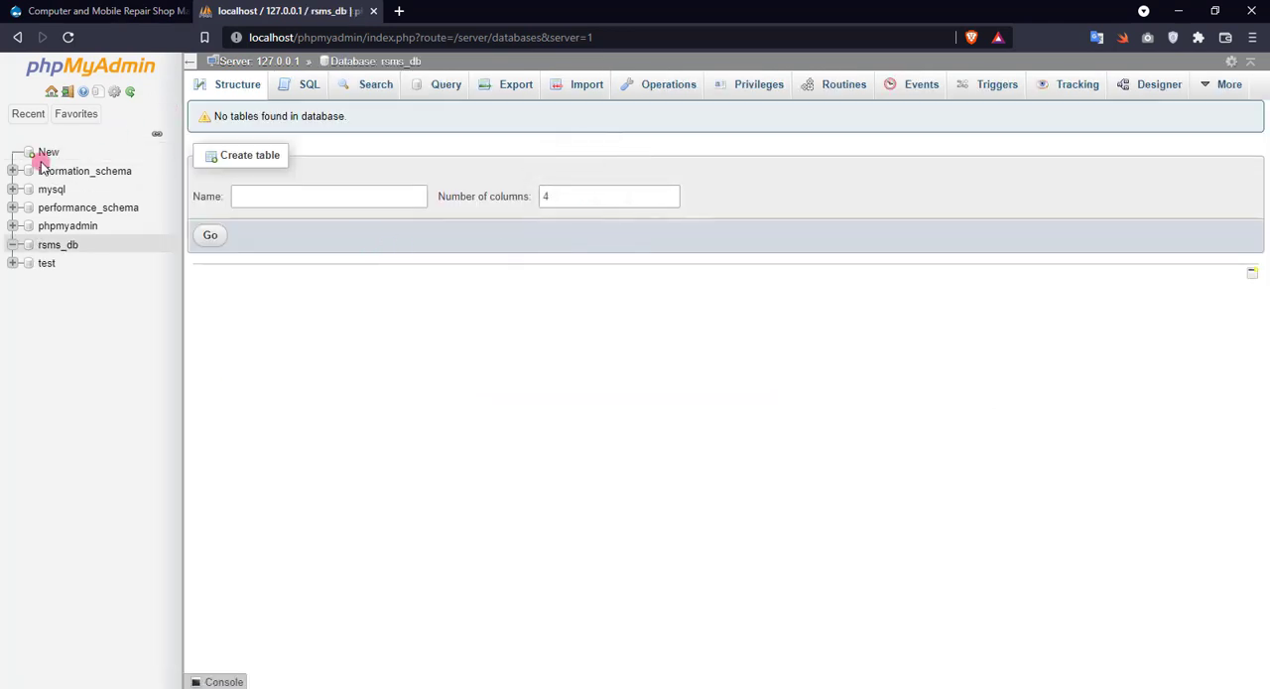
Examine the setup instruction on which SQL file to import and which folder contains it.
click(134, 11)
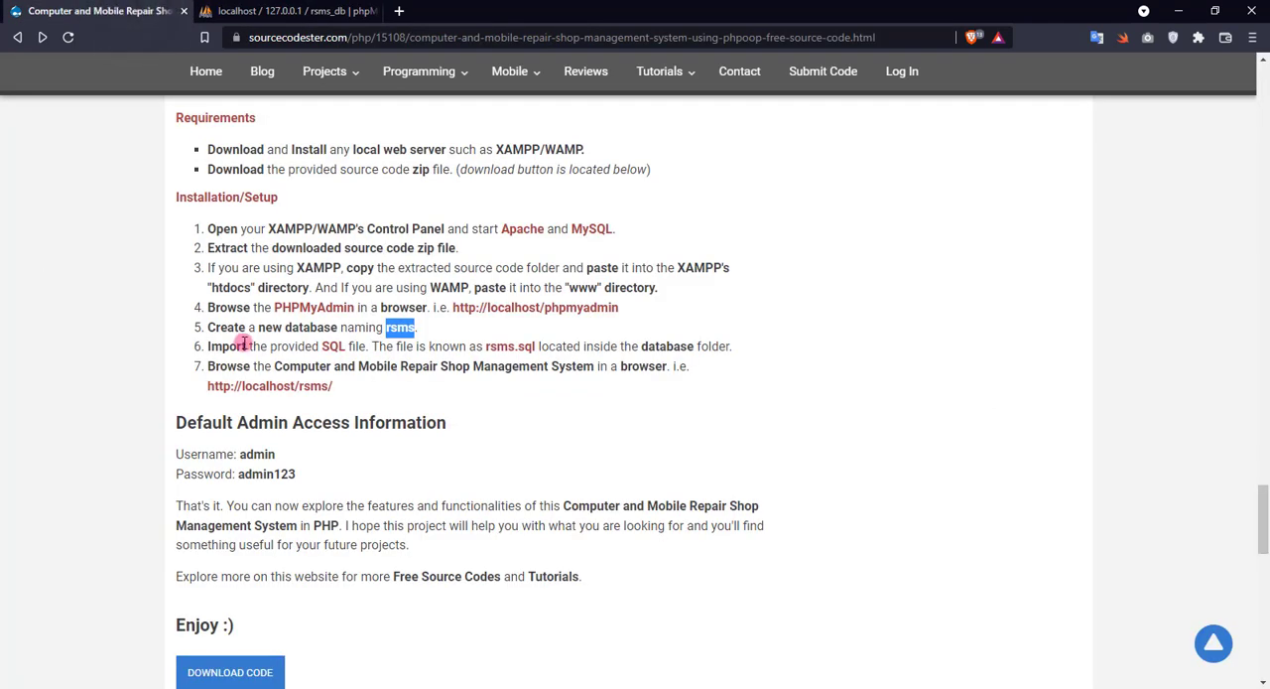
double_click(332, 346)
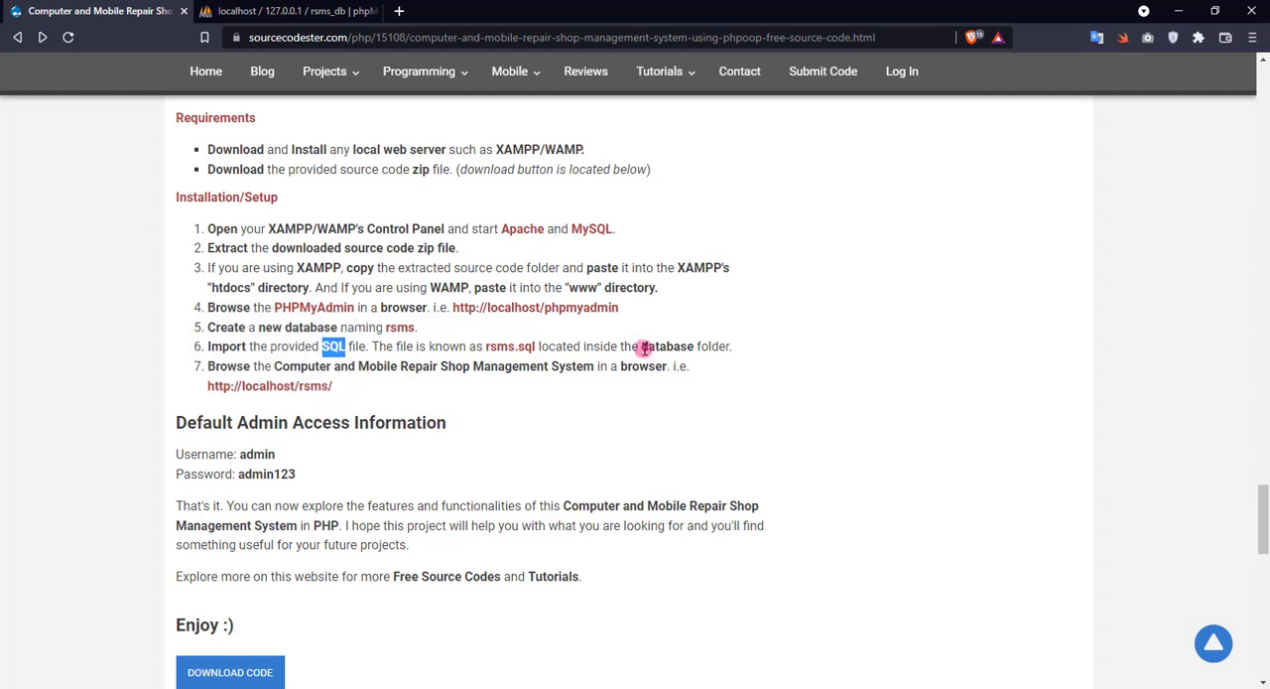
drag(642, 346, 745, 350)
Return to phpMyAdmin and open the import page for the rsms_db database.
click(276, 10)
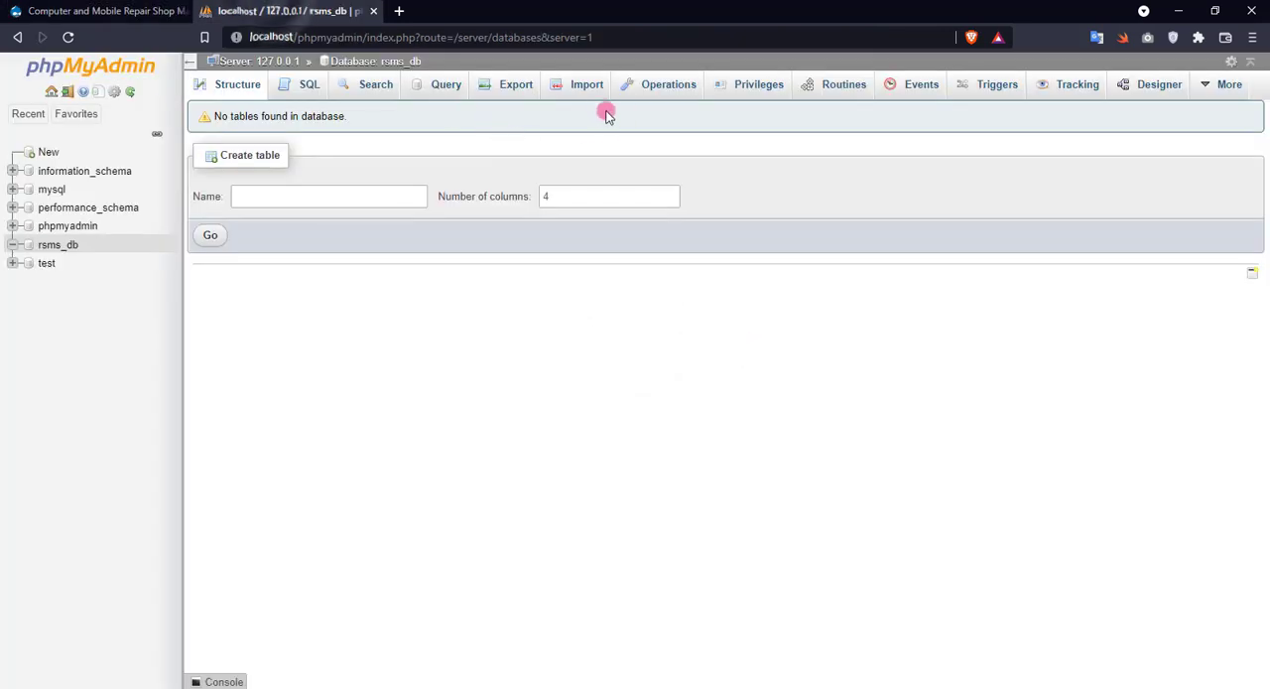
click(577, 107)
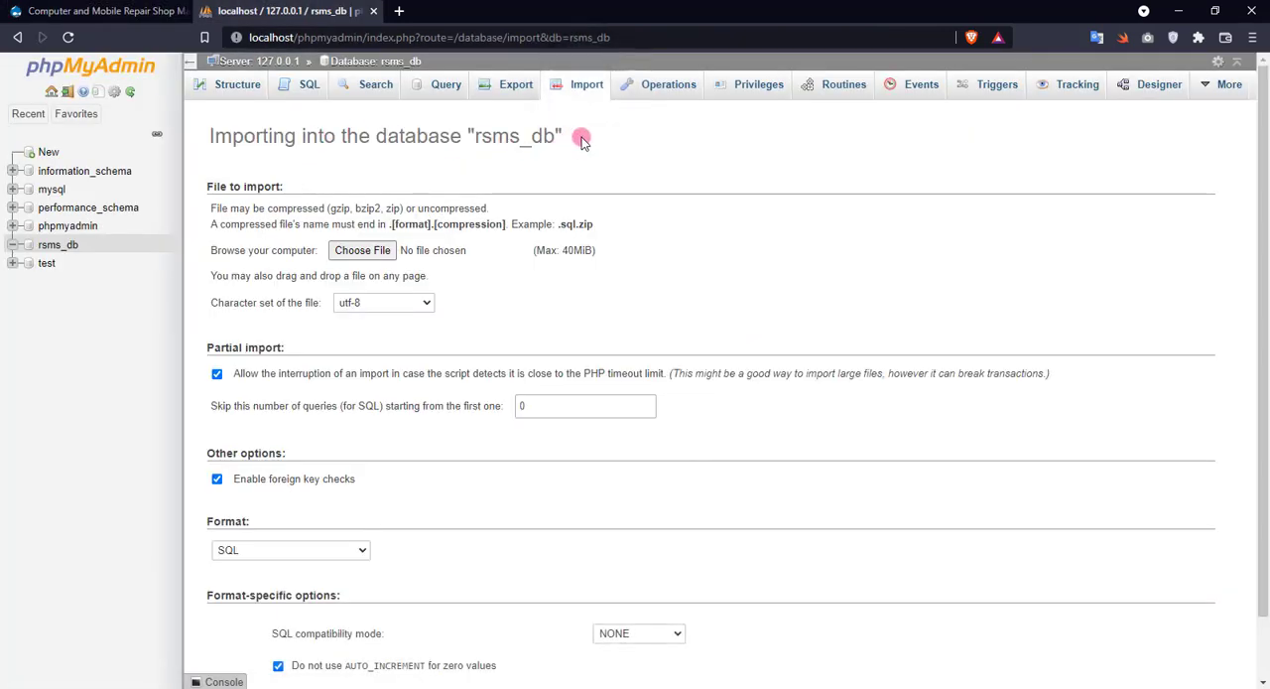
drag(581, 136, 463, 135)
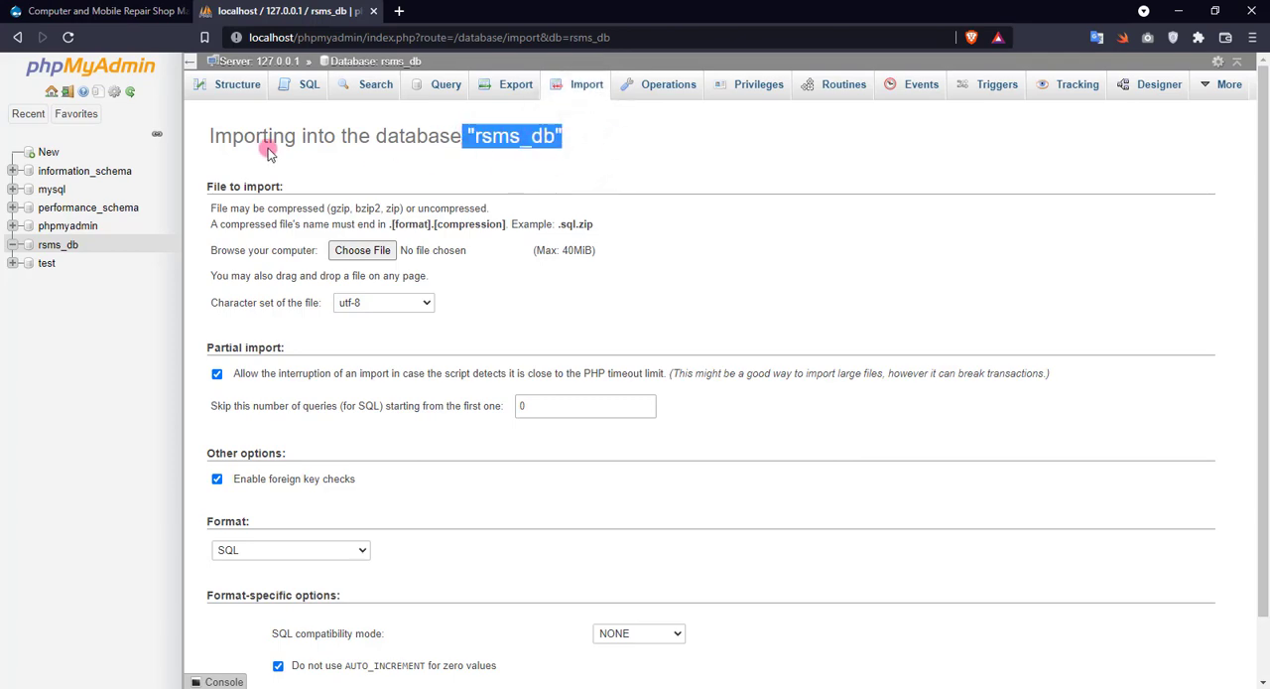
Choose rsms_db.sql from C:\xampp\htdocs\rsms\database as the file to import.
click(483, 254)
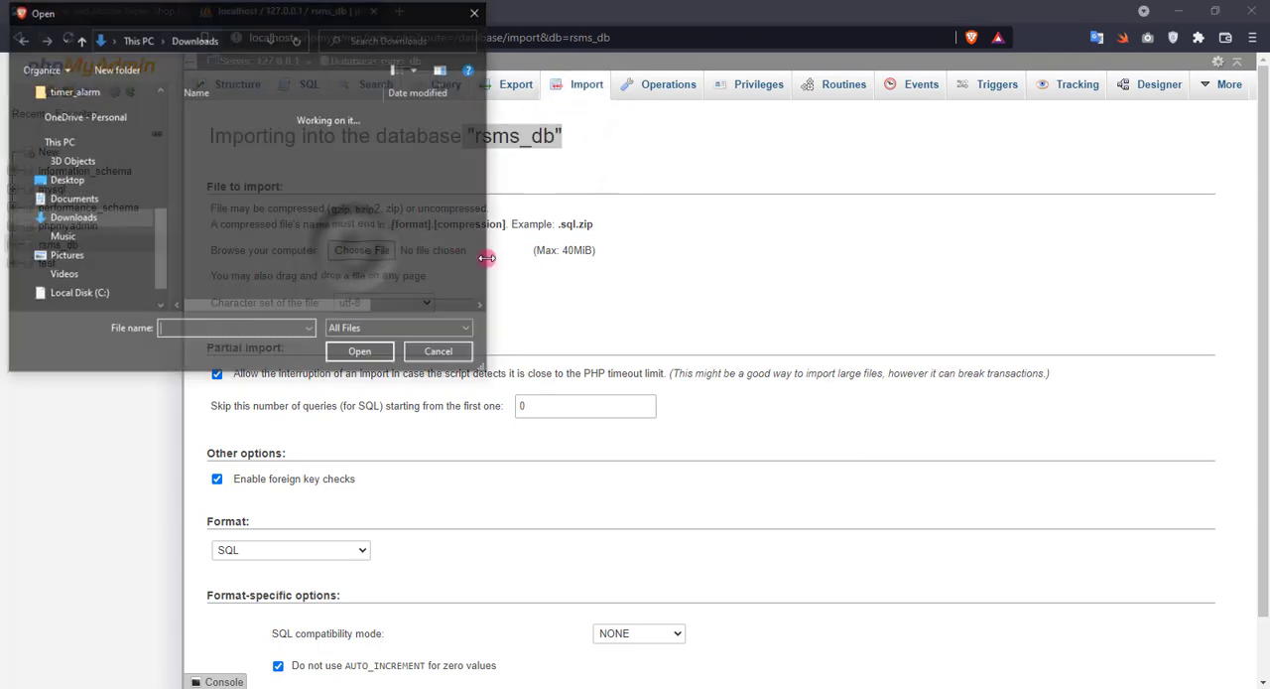
scroll(84, 164, up, 3)
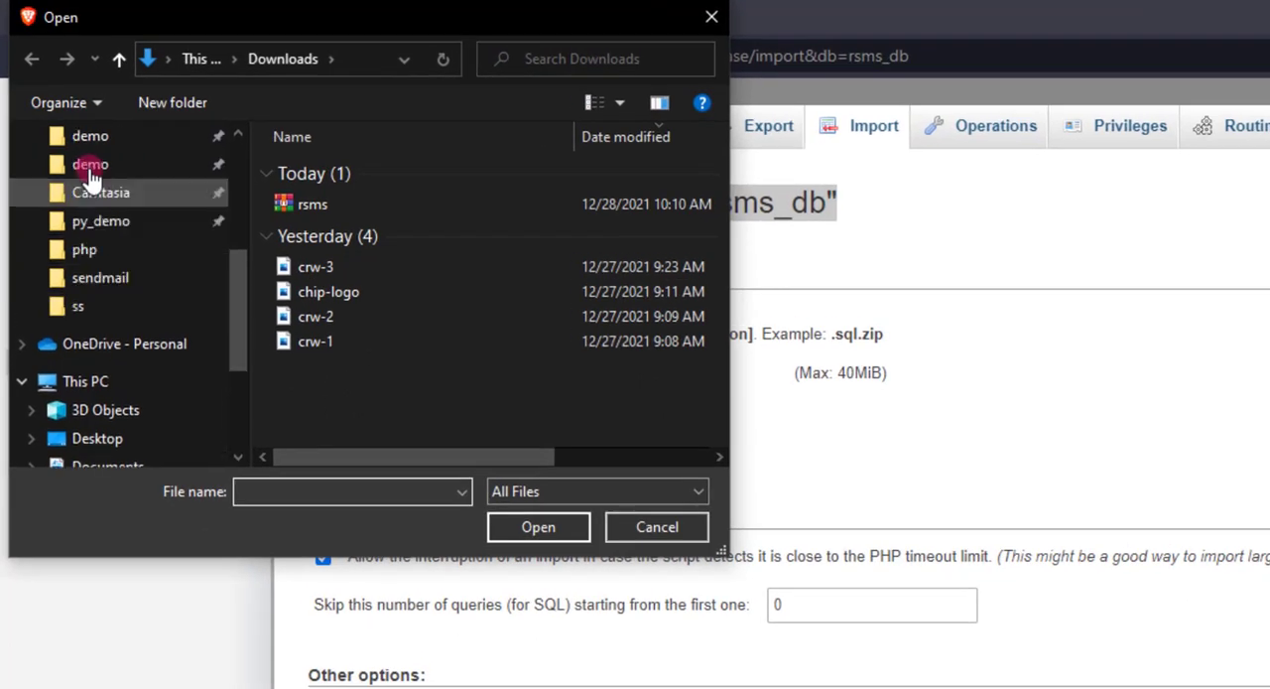
click(99, 124)
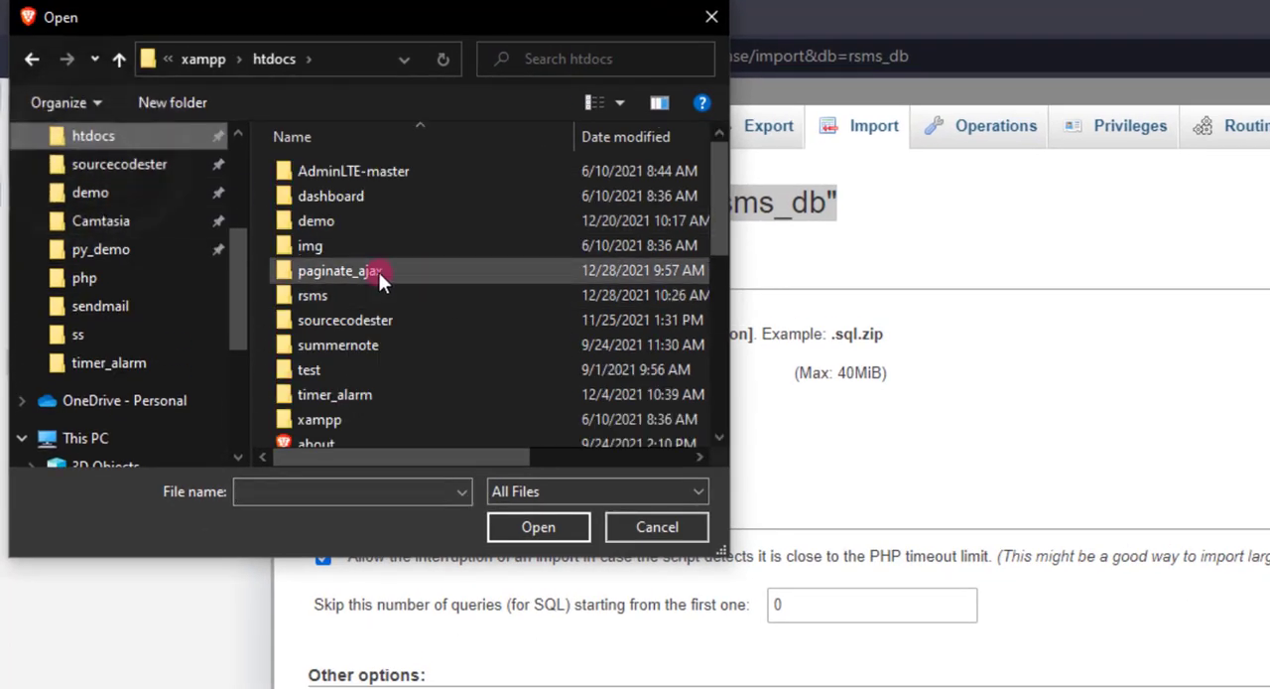
double_click(318, 294)
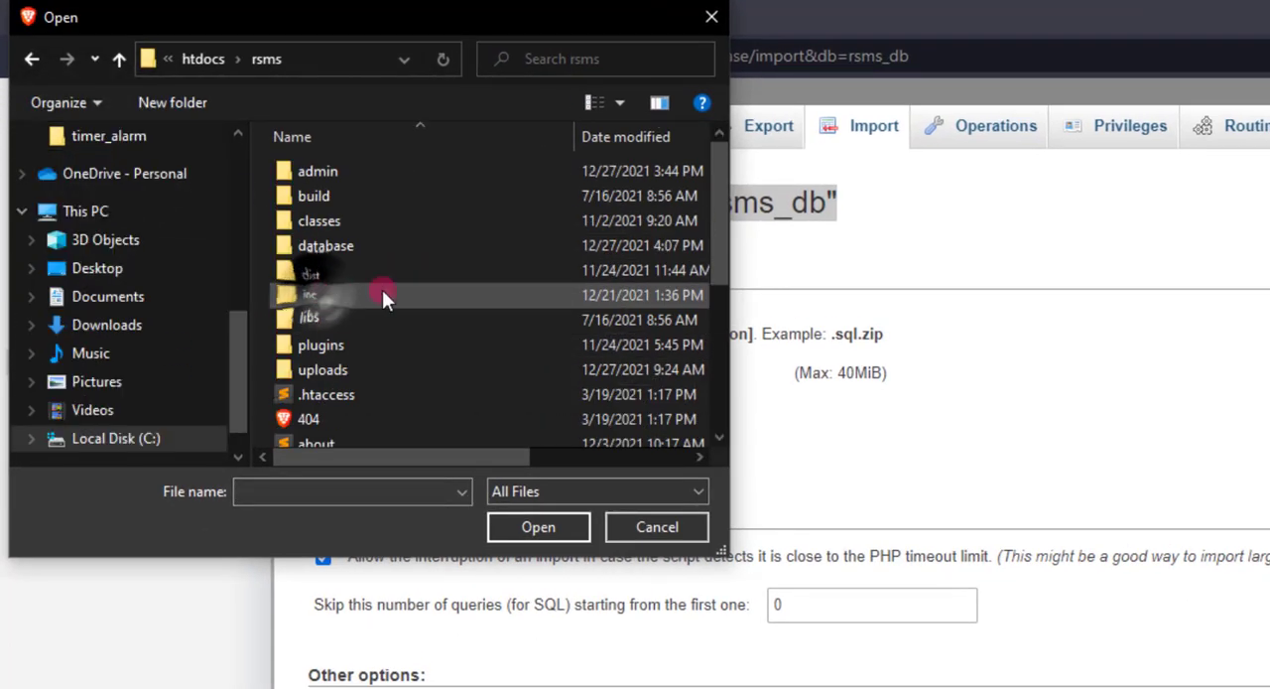
double_click(336, 244)
click(357, 170)
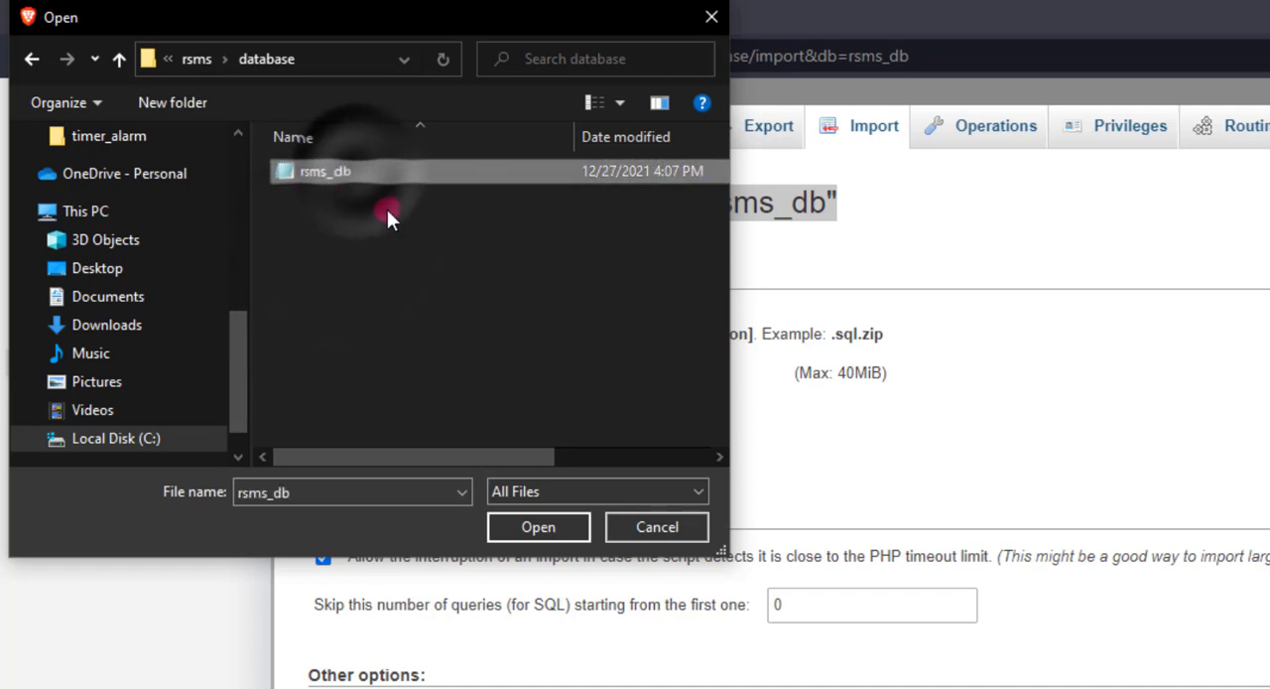
click(314, 69)
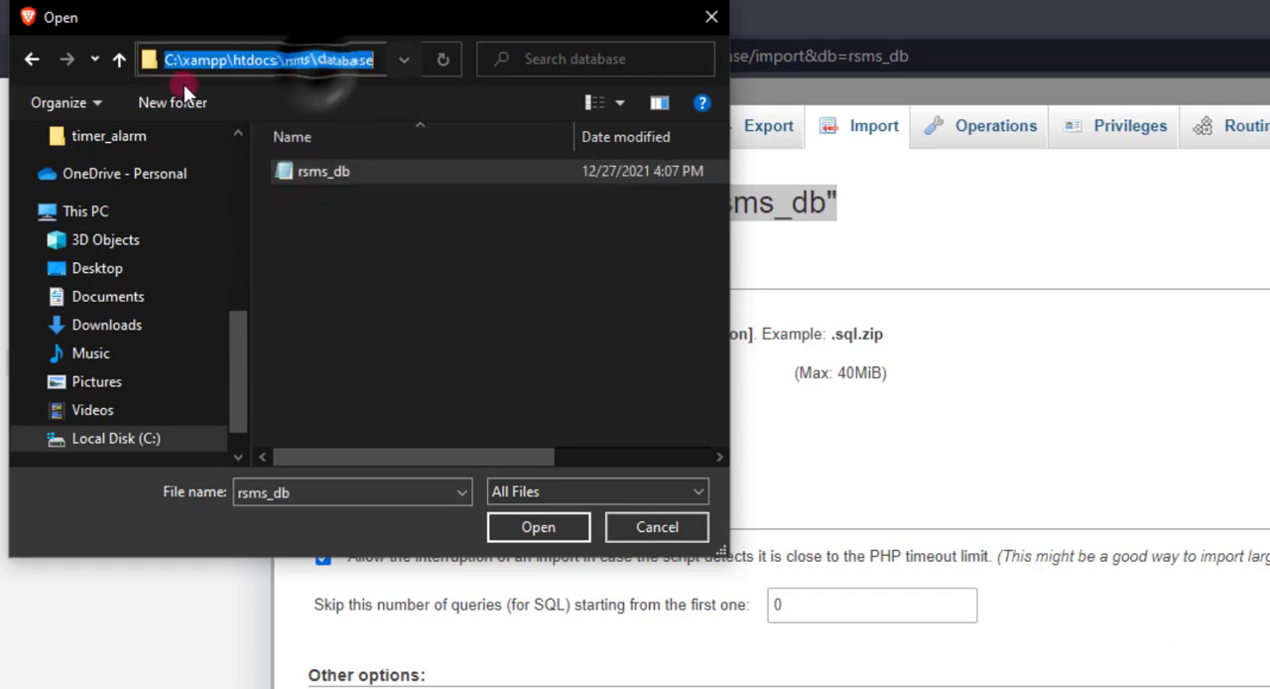
click(313, 172)
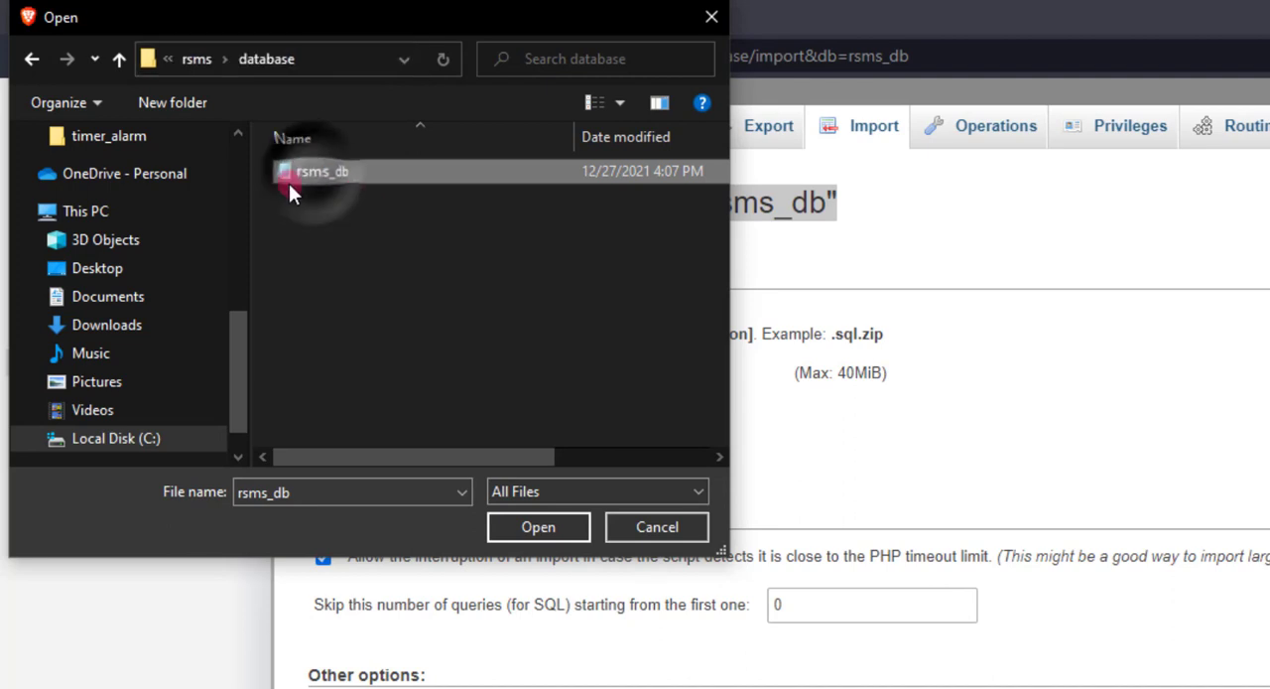
click(539, 528)
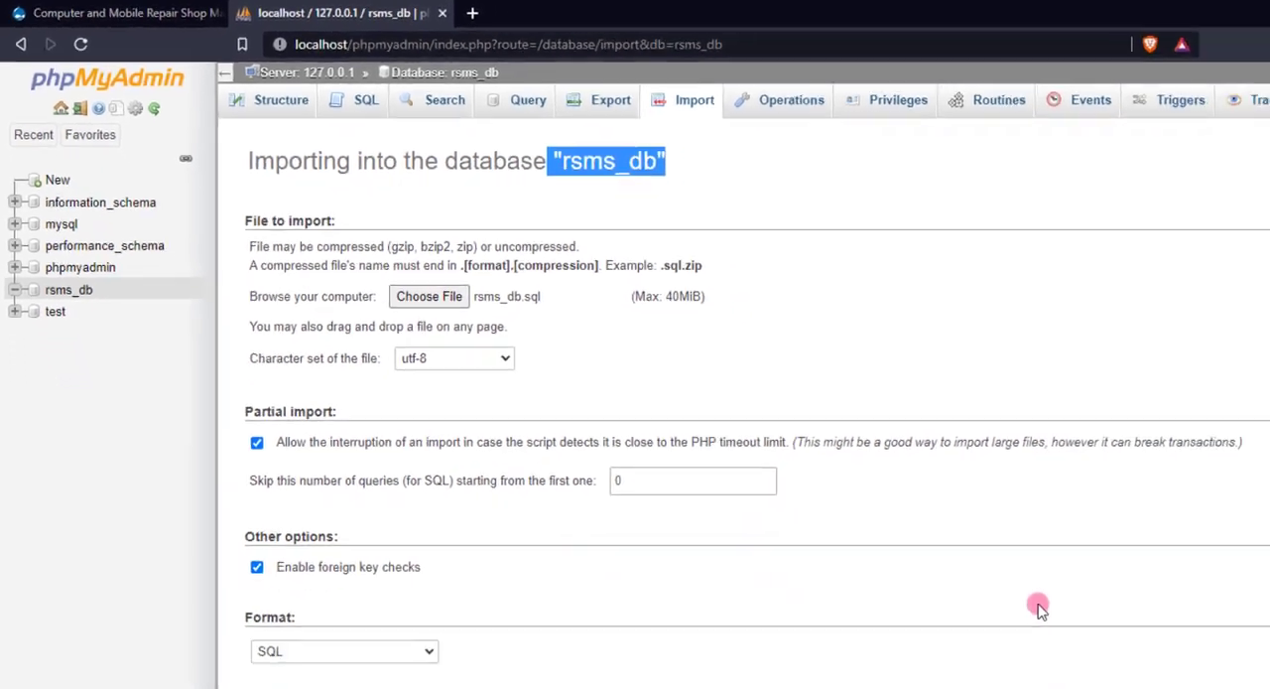
Run the import of the chosen SQL file and open the rsms_db database to view its tables.
scroll(1116, 606, down, 2)
click(1196, 643)
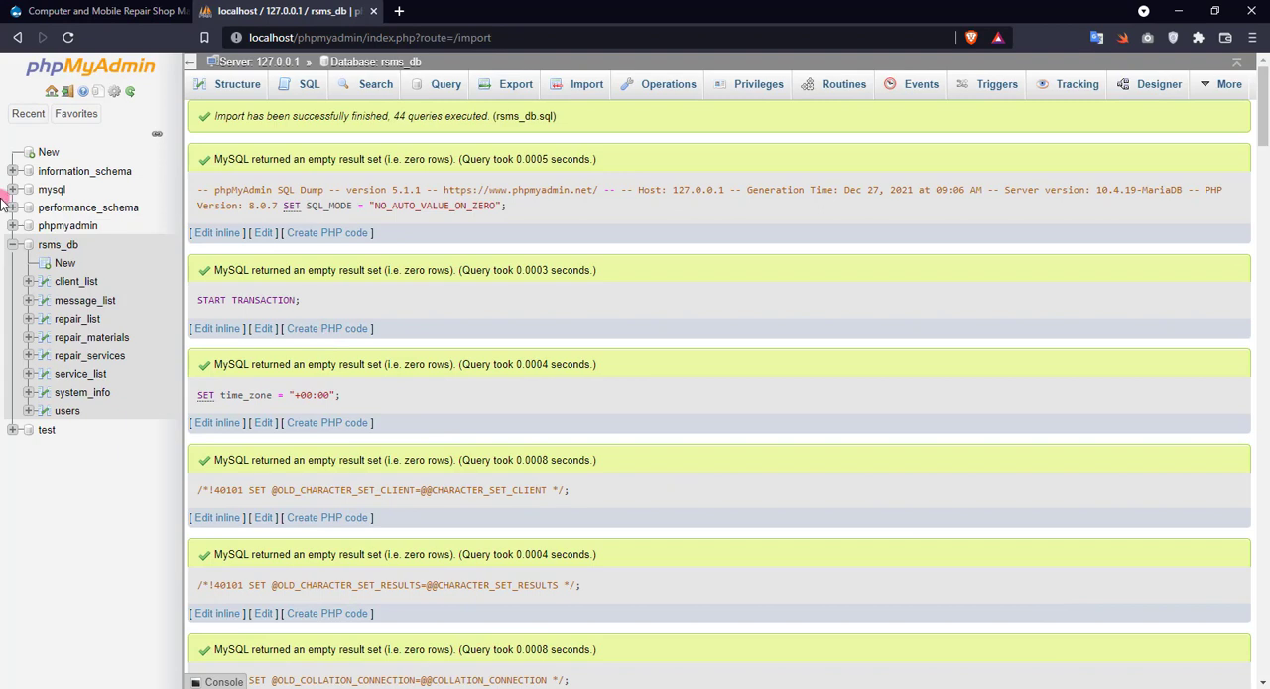
click(58, 244)
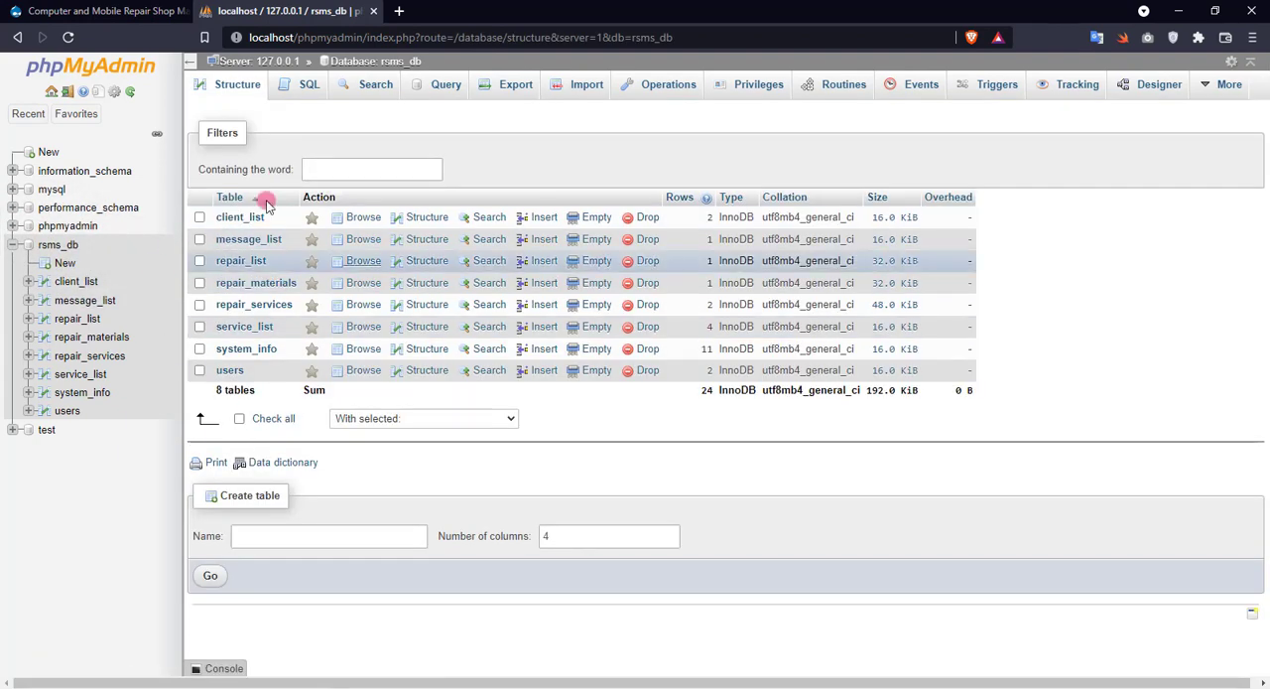
click(99, 11)
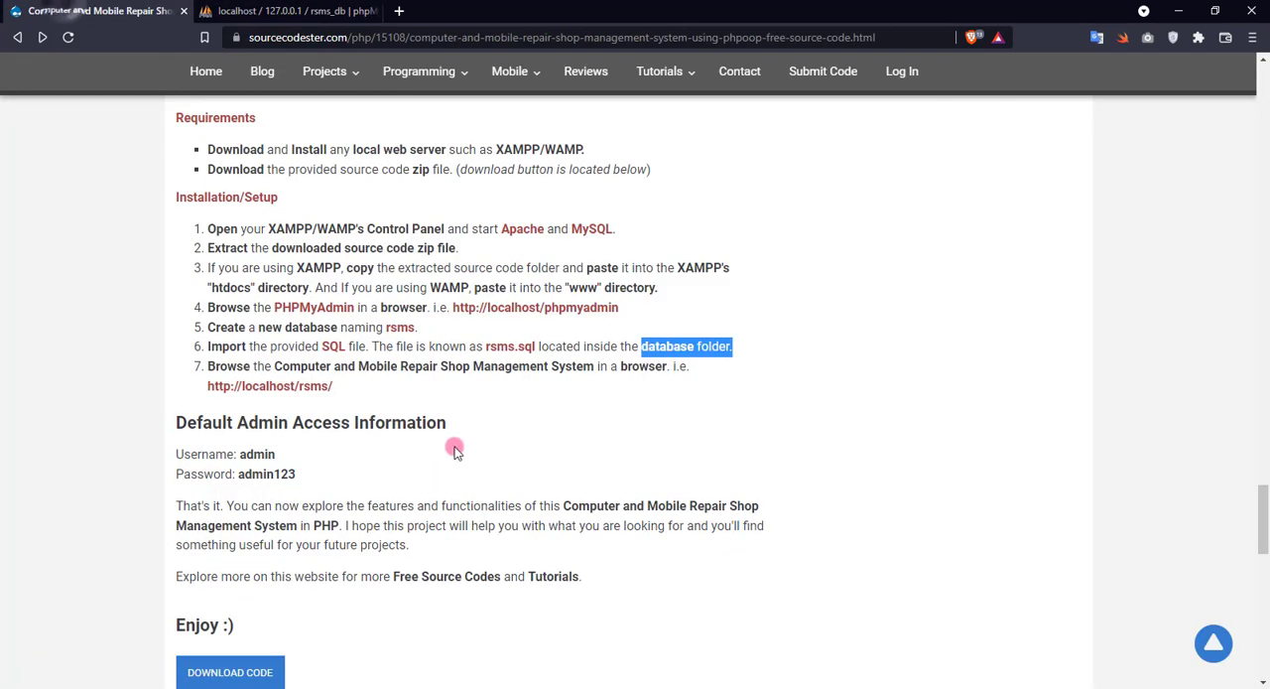
drag(210, 387, 333, 387)
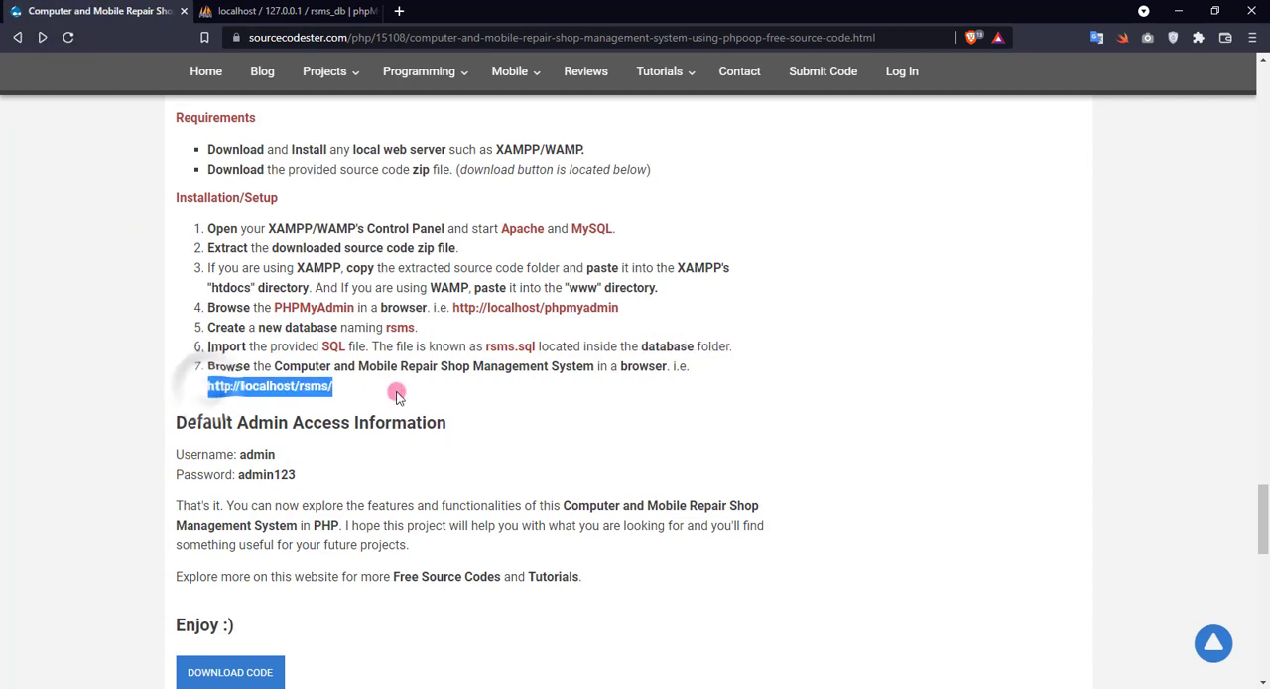
click(398, 11)
key(ctrl+v)
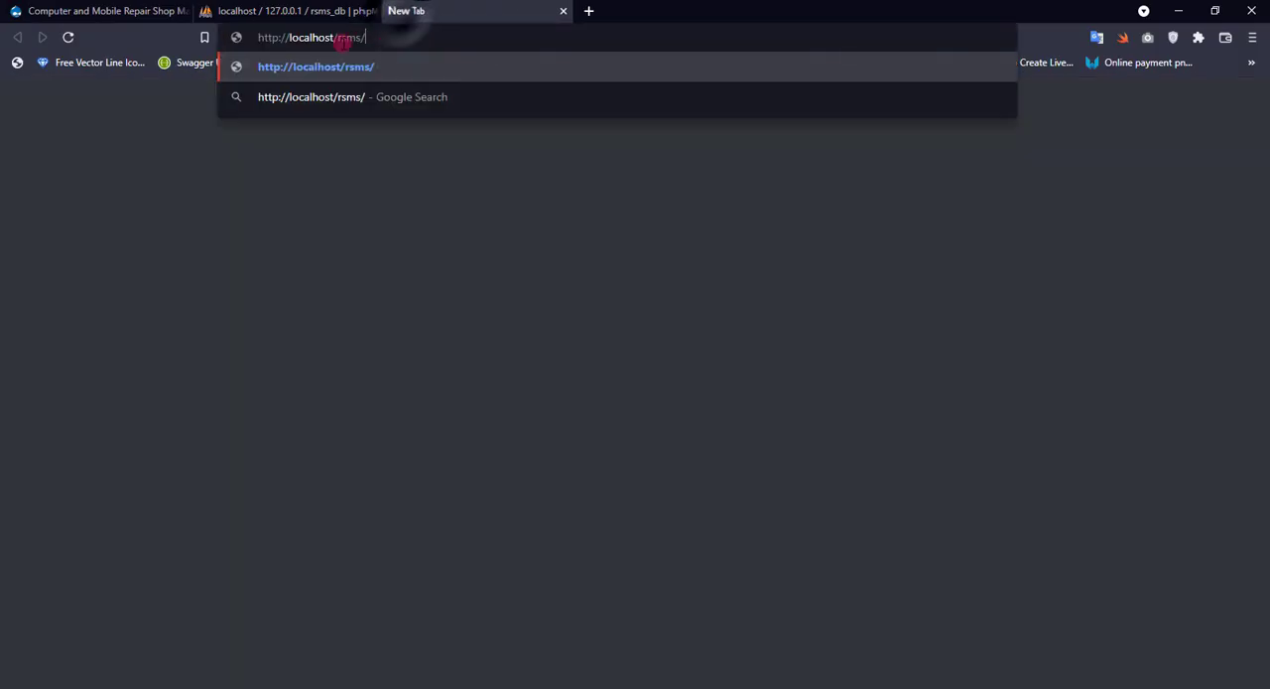
key(Return)
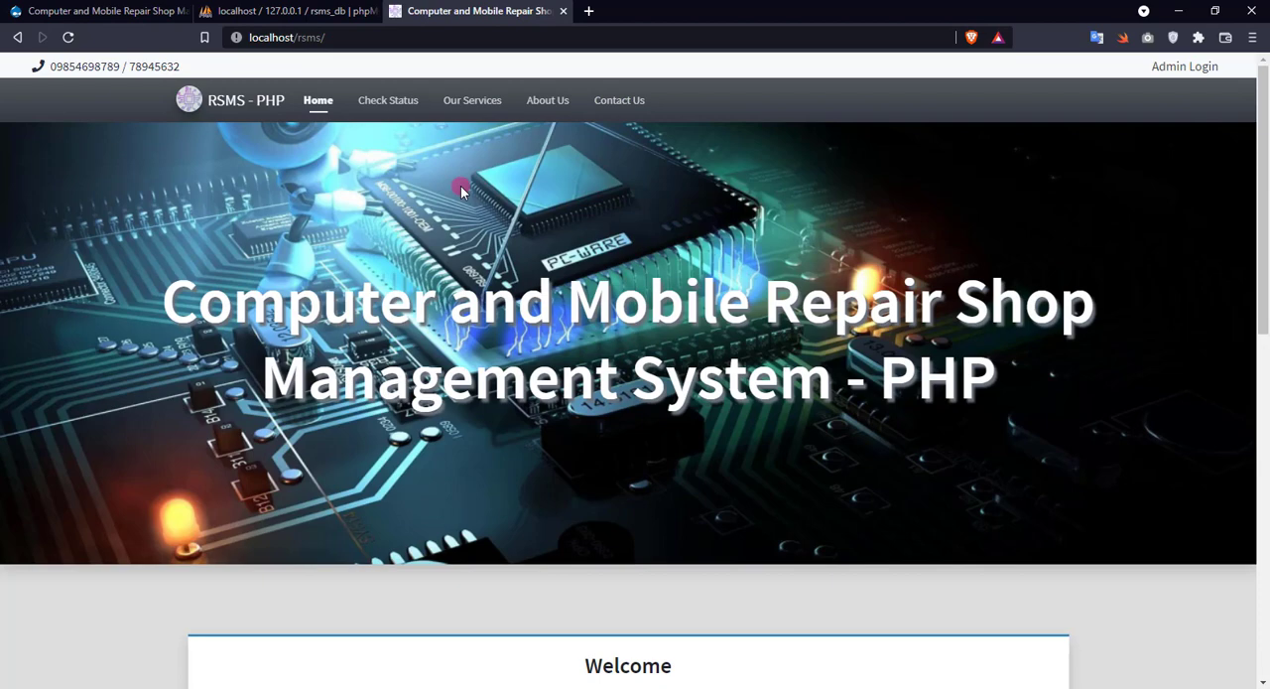
Look through the repair shop site's home page, including its Welcome section.
scroll(465, 189, down, 5)
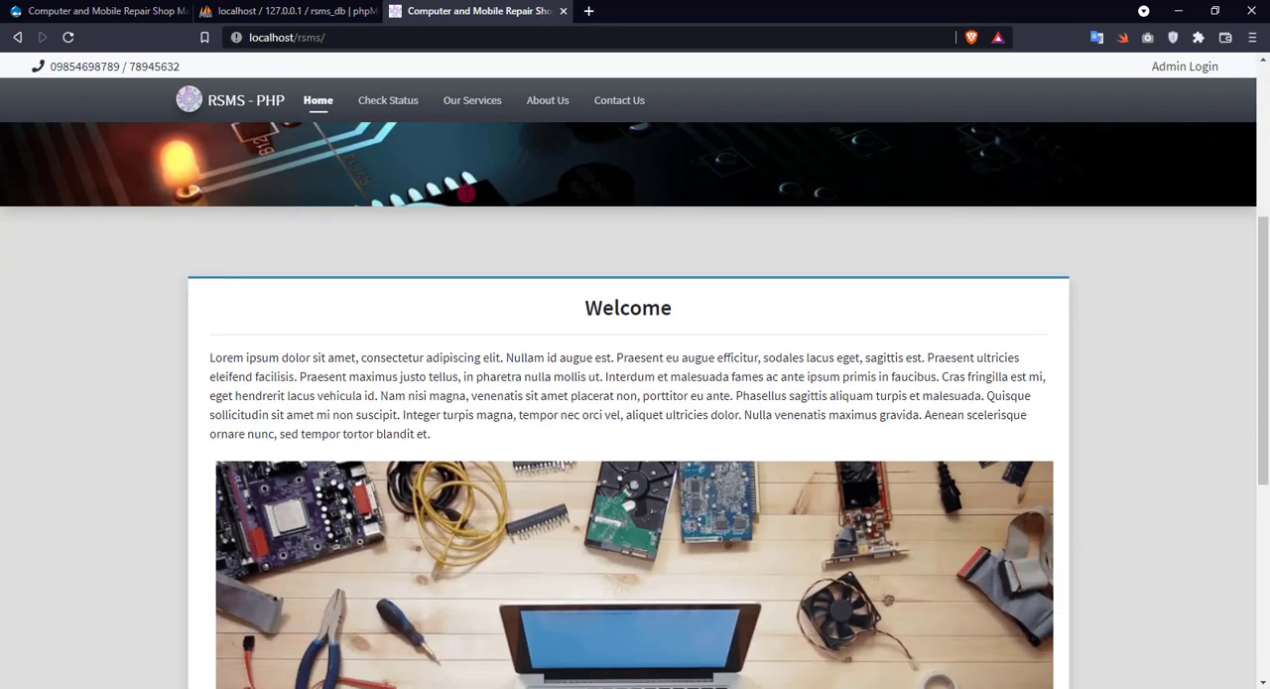
scroll(466, 193, down, 3)
scroll(466, 194, up, 3)
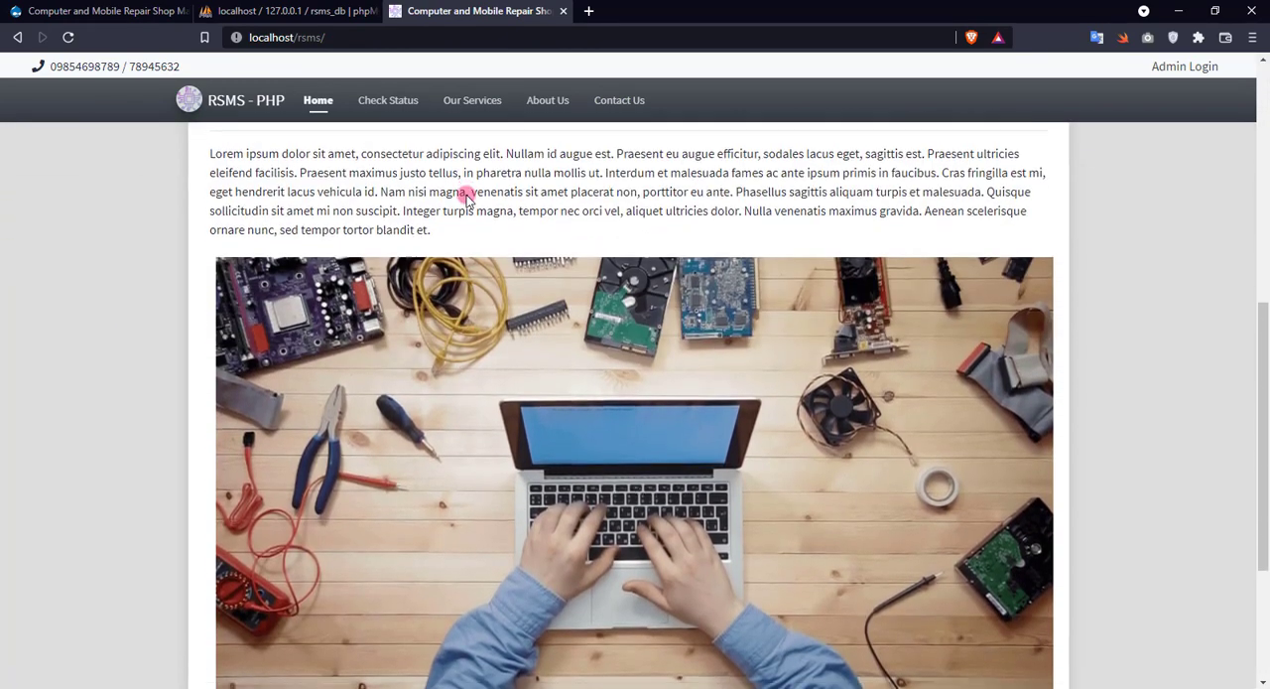
scroll(466, 198, up, 6)
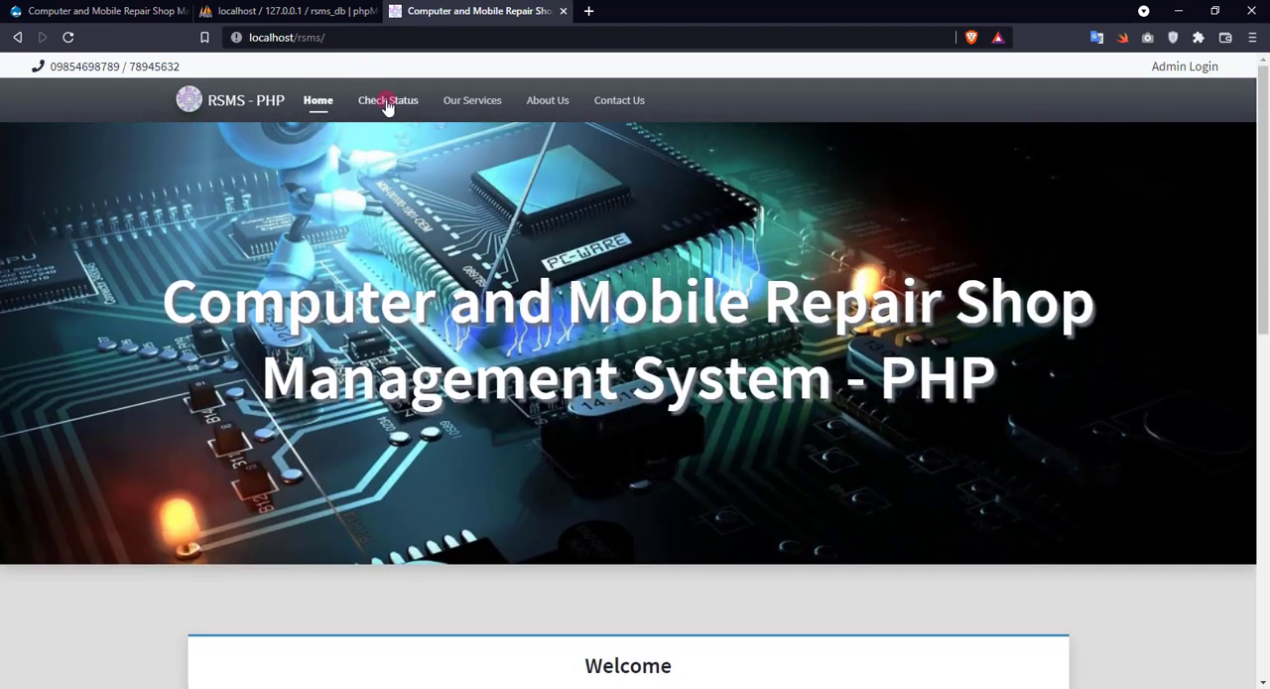
Browse the site's Our Services, About Us and Contact Us pages.
click(453, 103)
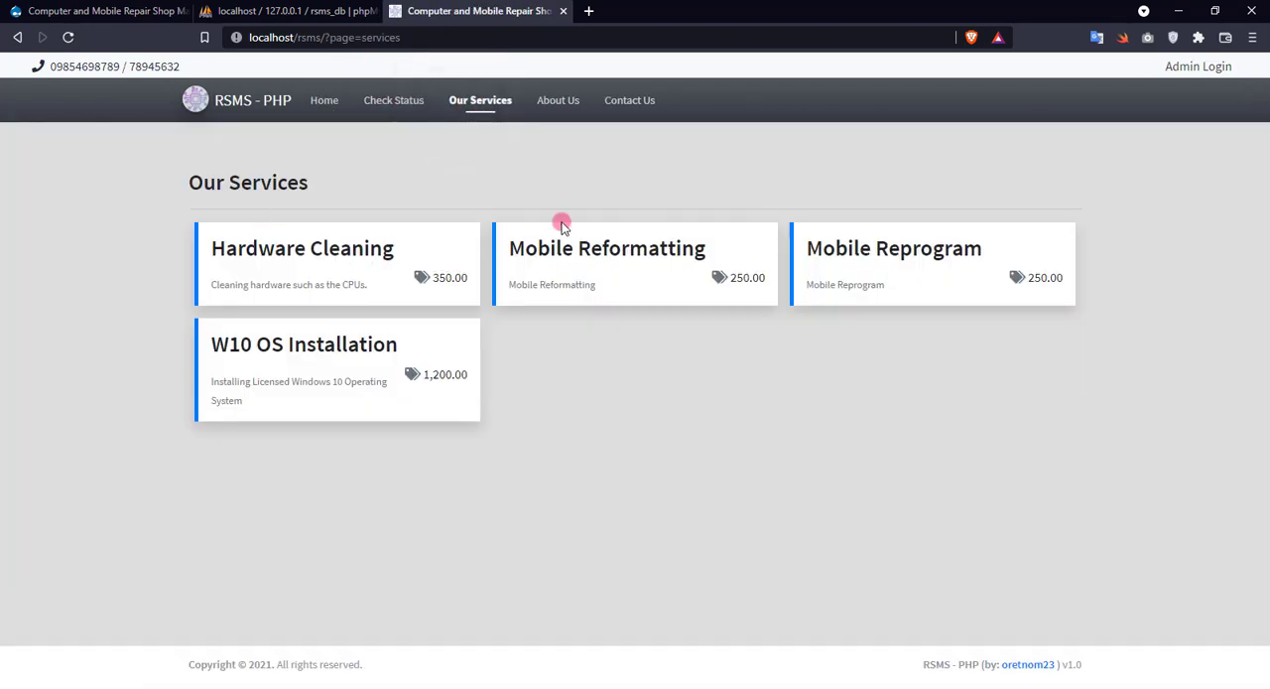
click(551, 103)
scroll(525, 166, down, 1)
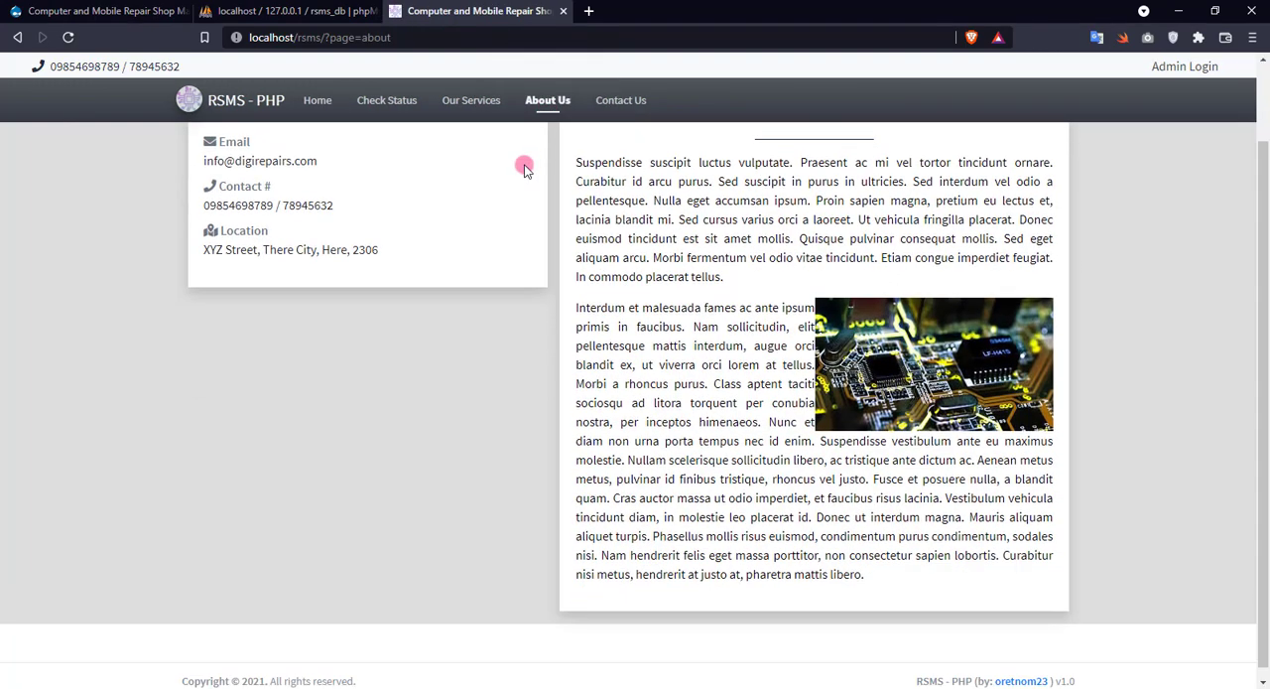
scroll(526, 169, up, 1)
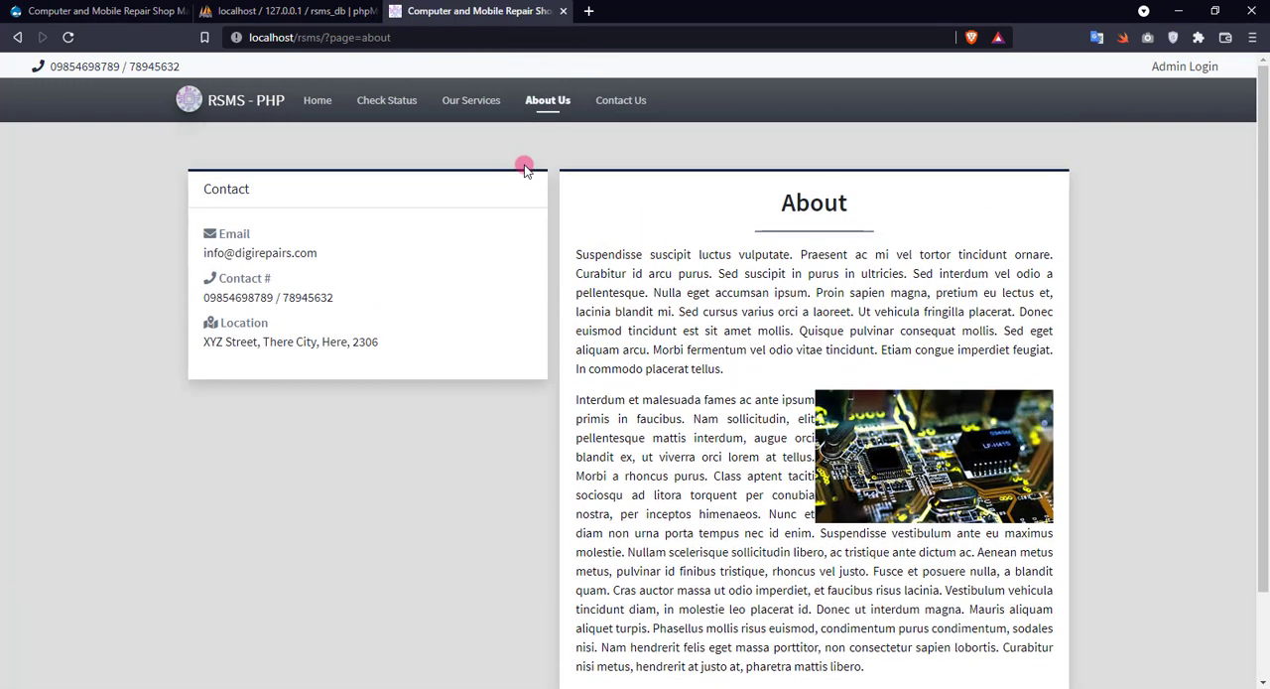
click(637, 98)
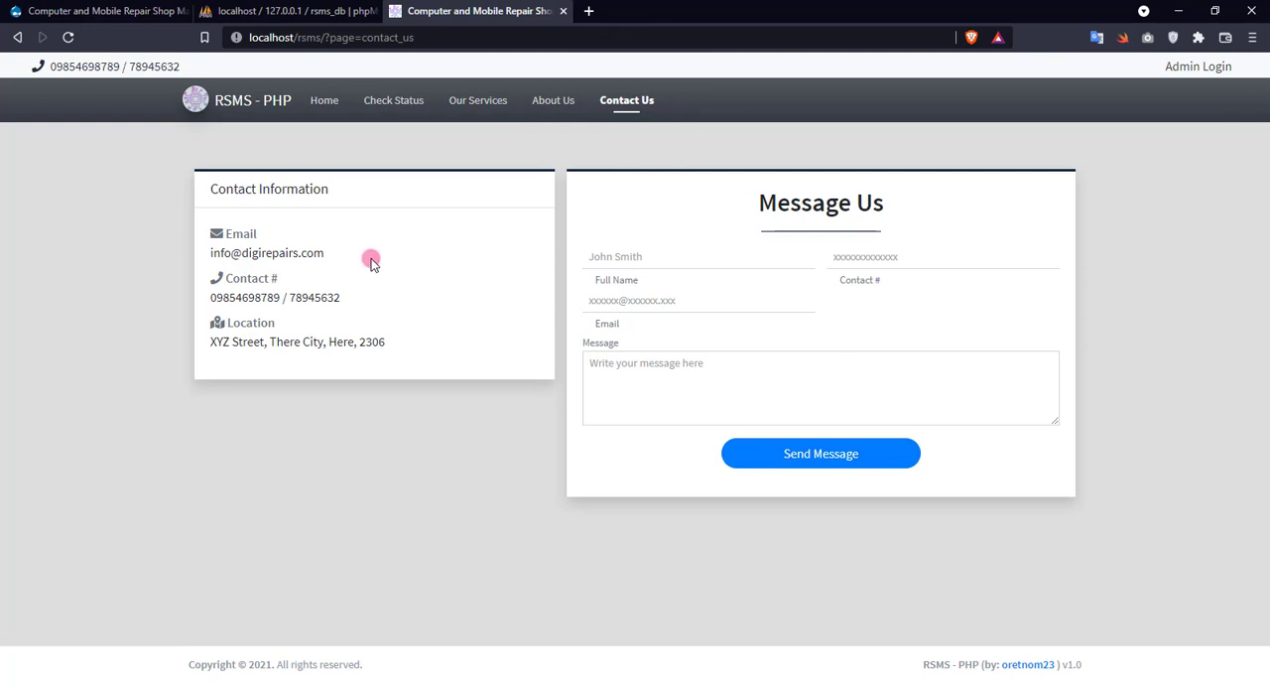
Sign in to the site's admin panel with the username admin and the account password.
click(1190, 67)
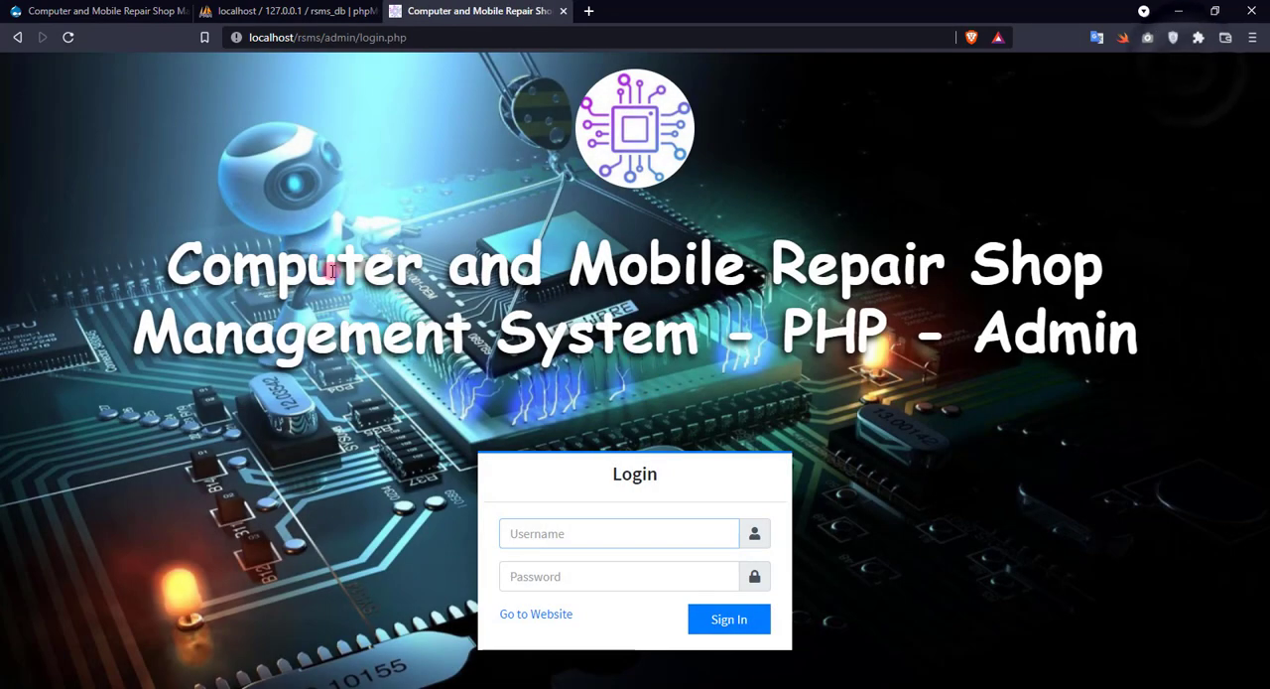
key(Tab)
text(admi)
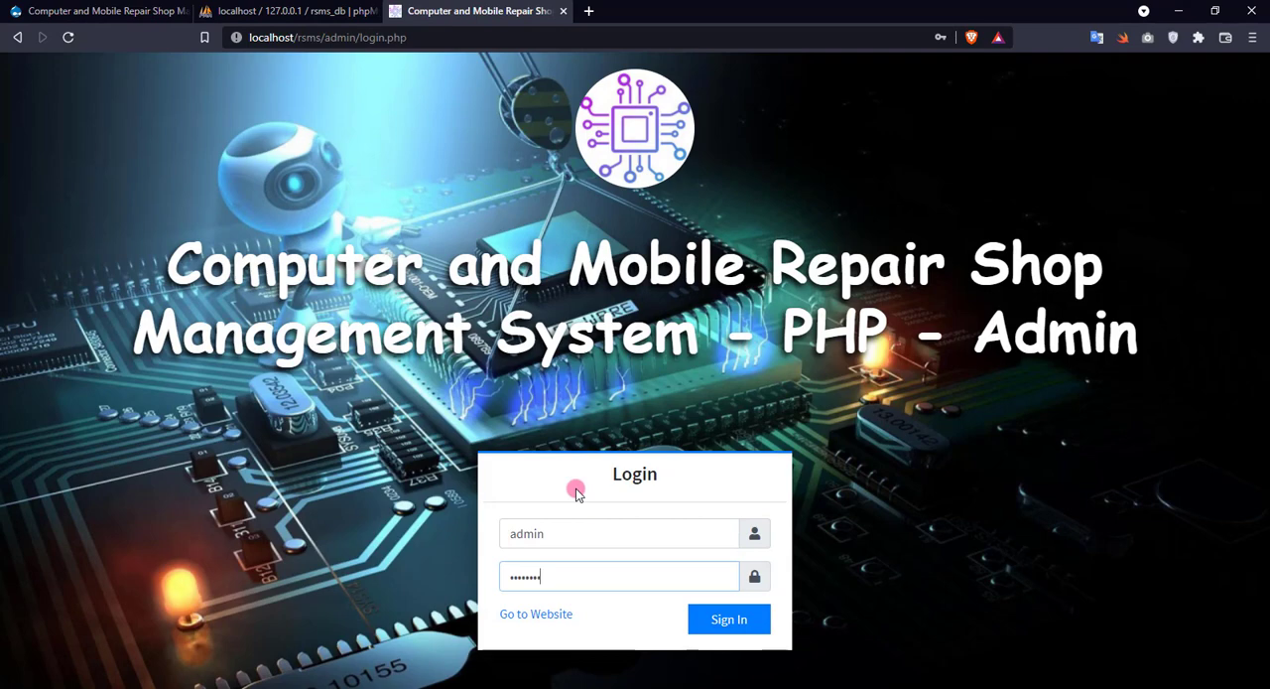
key(Return)
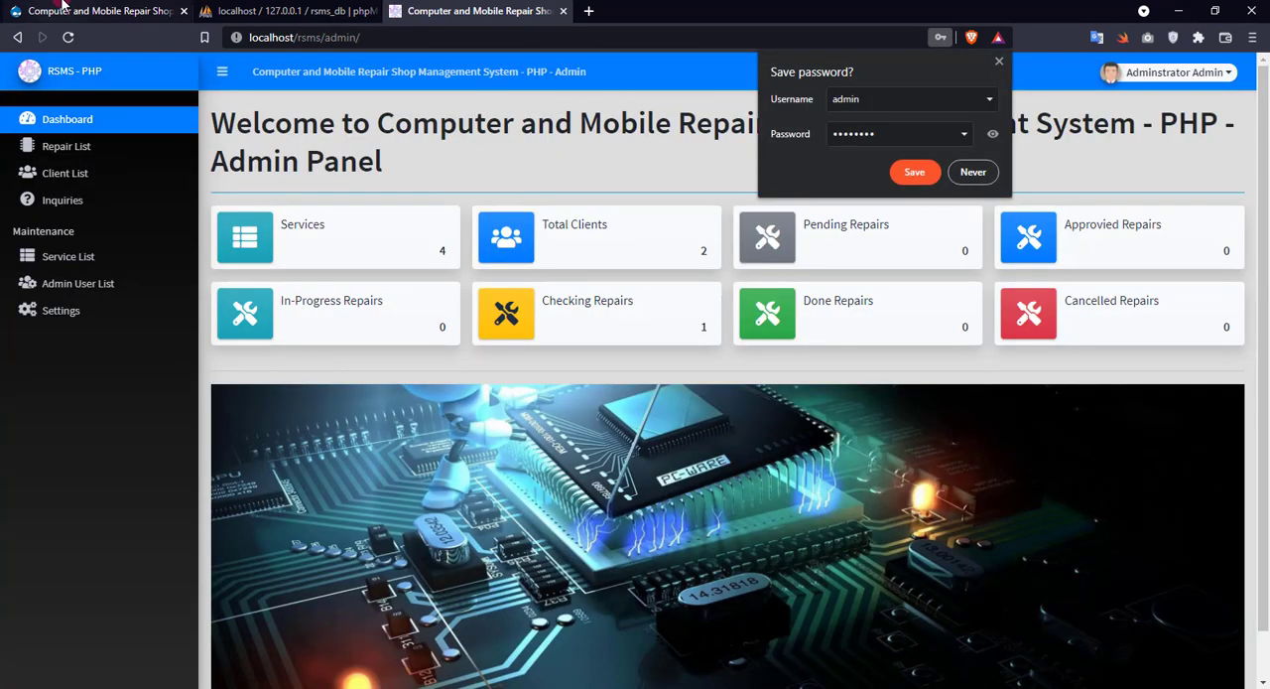
Review the Default Admin Access Information on the project's SourceCodester page.
click(61, 10)
scroll(62, 340, down, 1)
drag(176, 343, 432, 380)
click(302, 395)
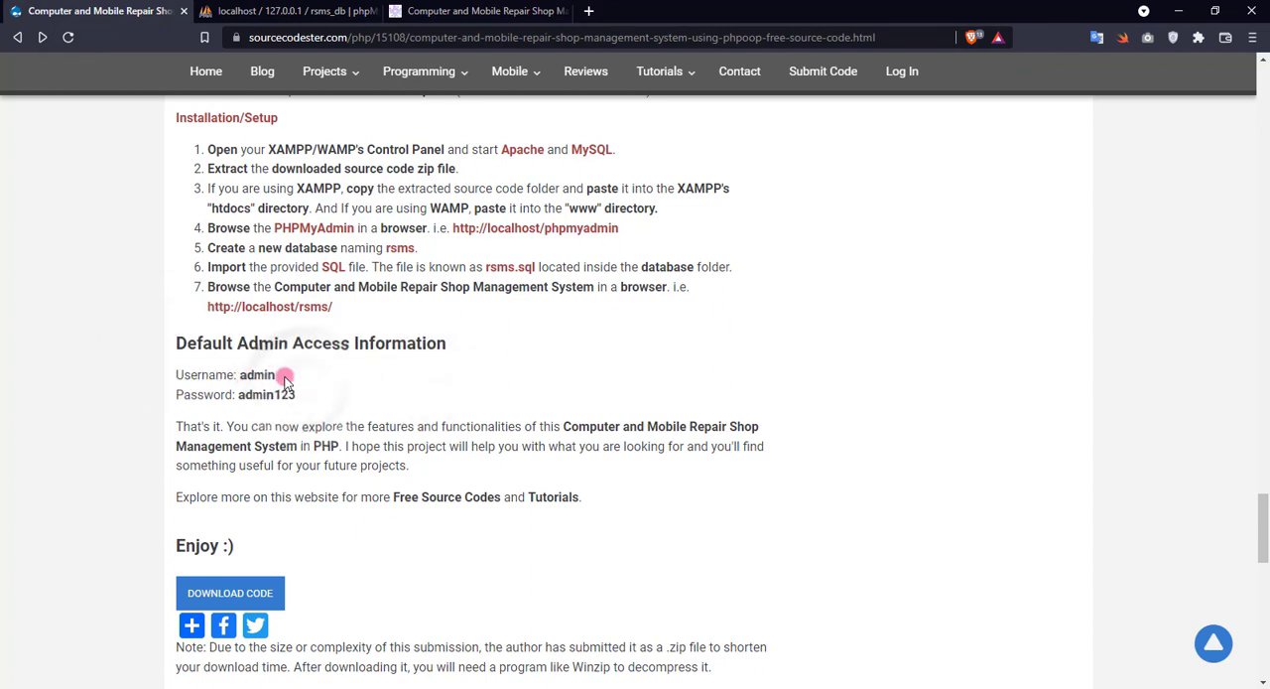
Add a new service in the admin panel named Service 101, with description "This is a sample Service only" and cost 500.
click(476, 11)
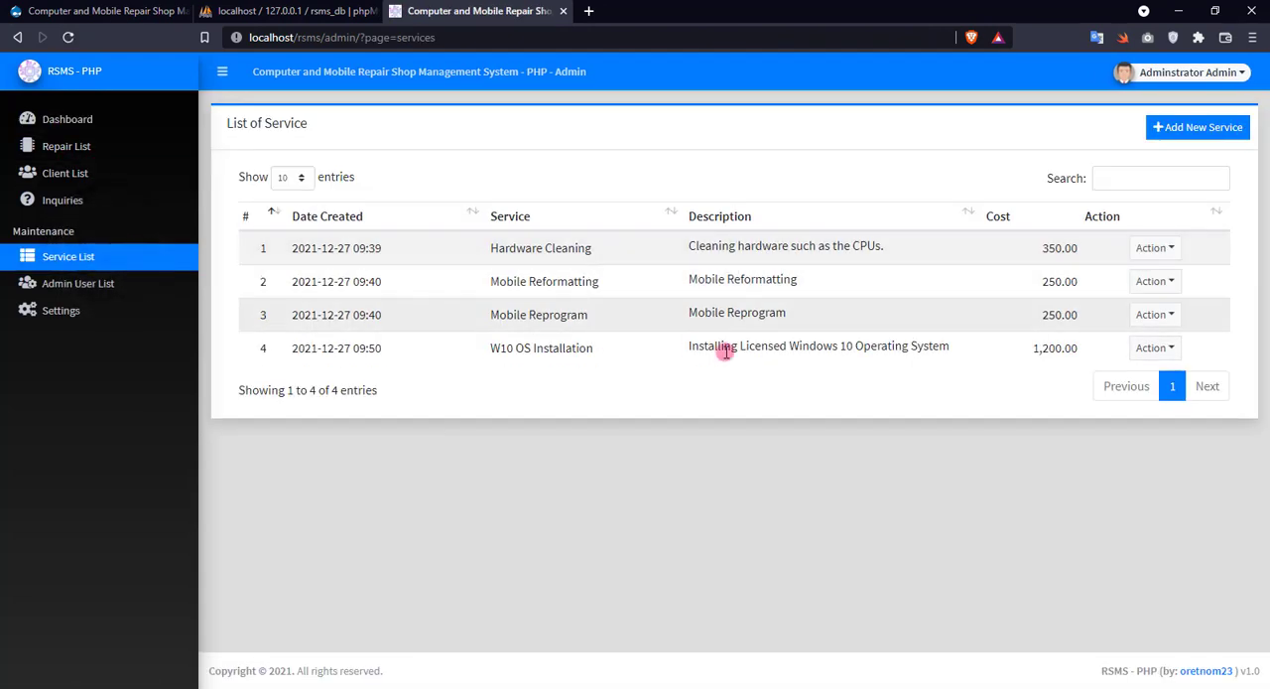
click(1202, 128)
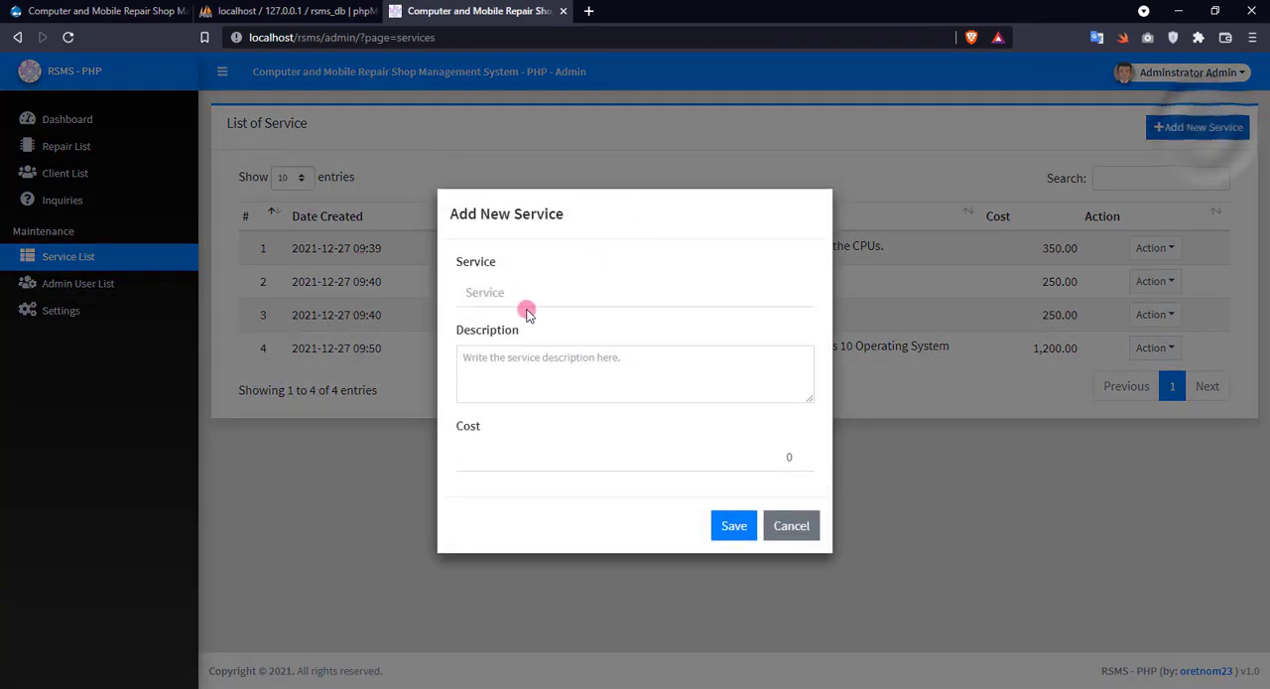
text(Serv)
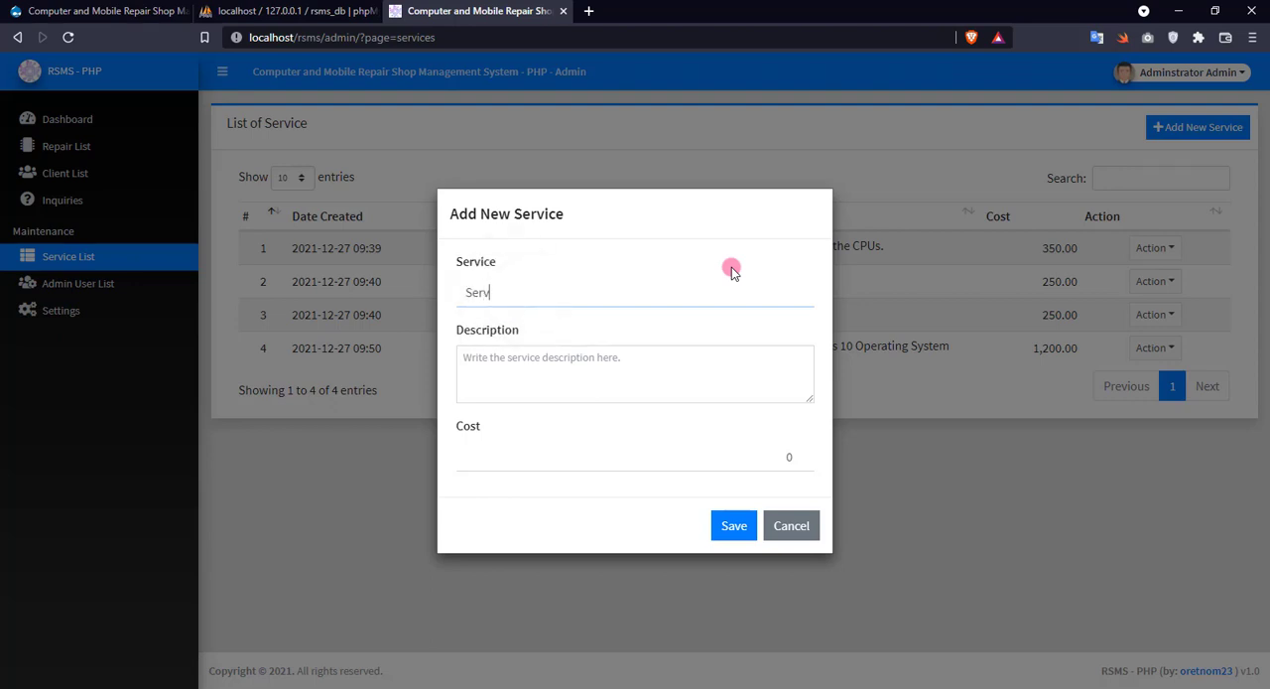
text(ice 101)
key(Tab)
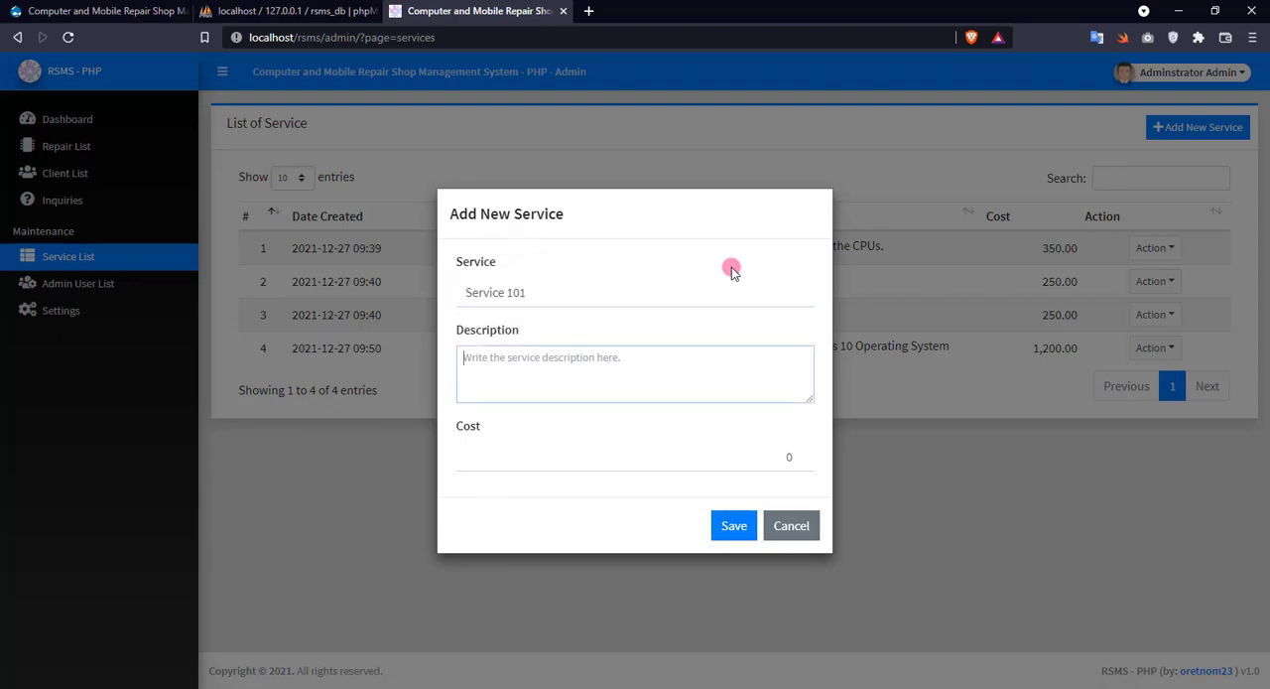
text(This is a sam)
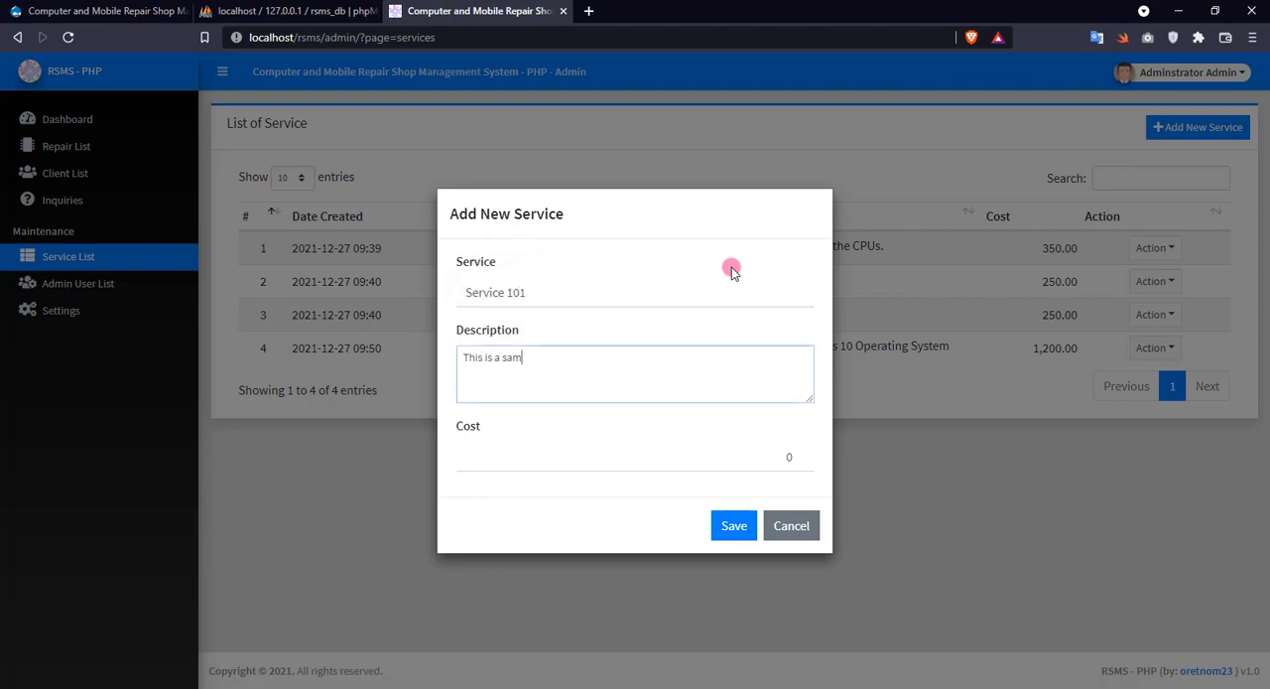
text(ple Service only)
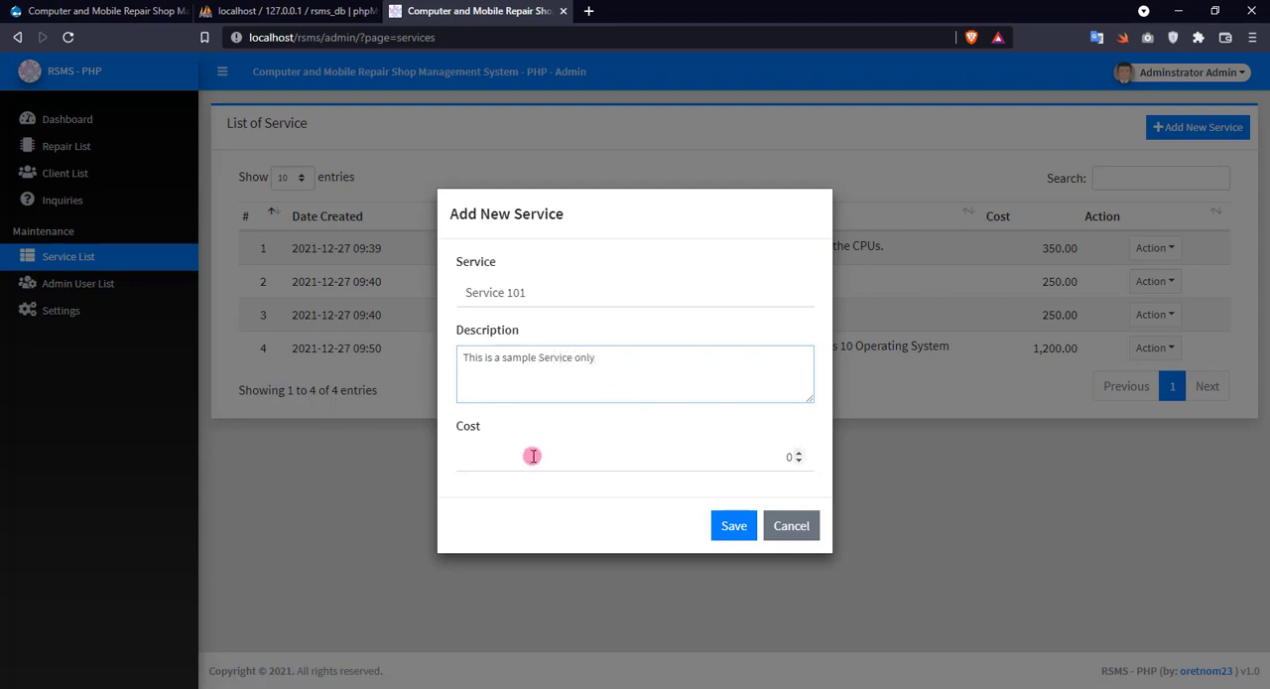
click(530, 455)
double_click(656, 455)
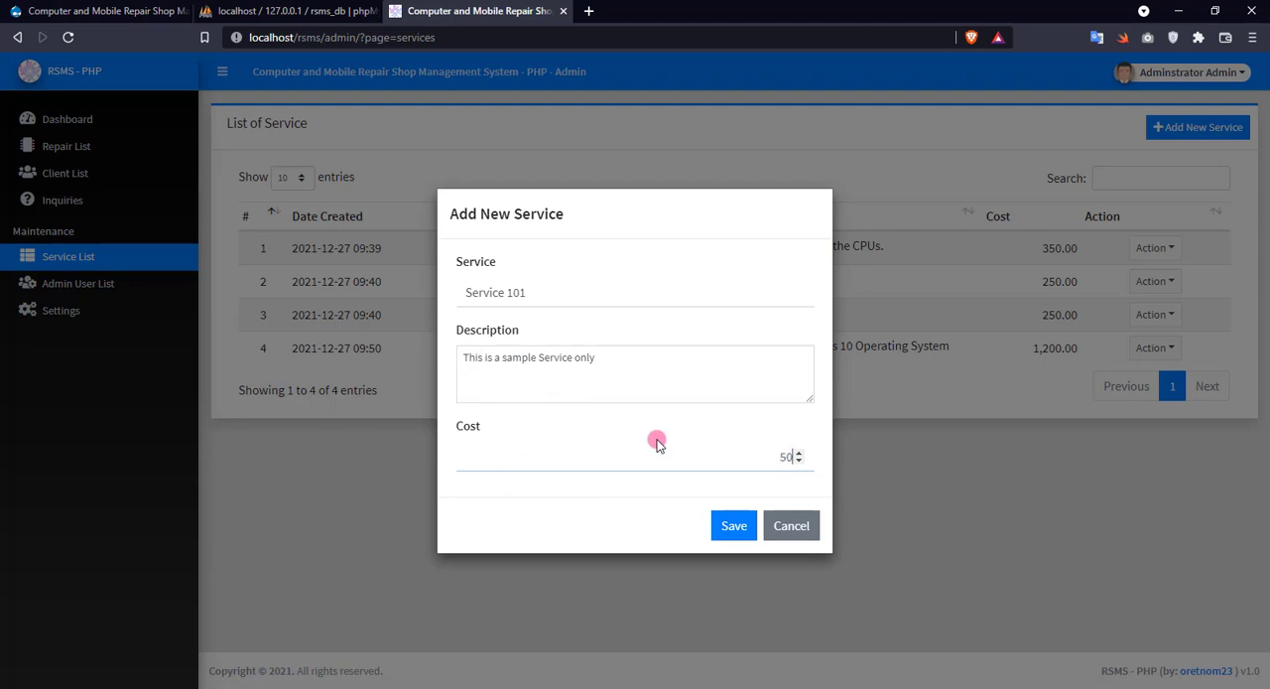
click(739, 526)
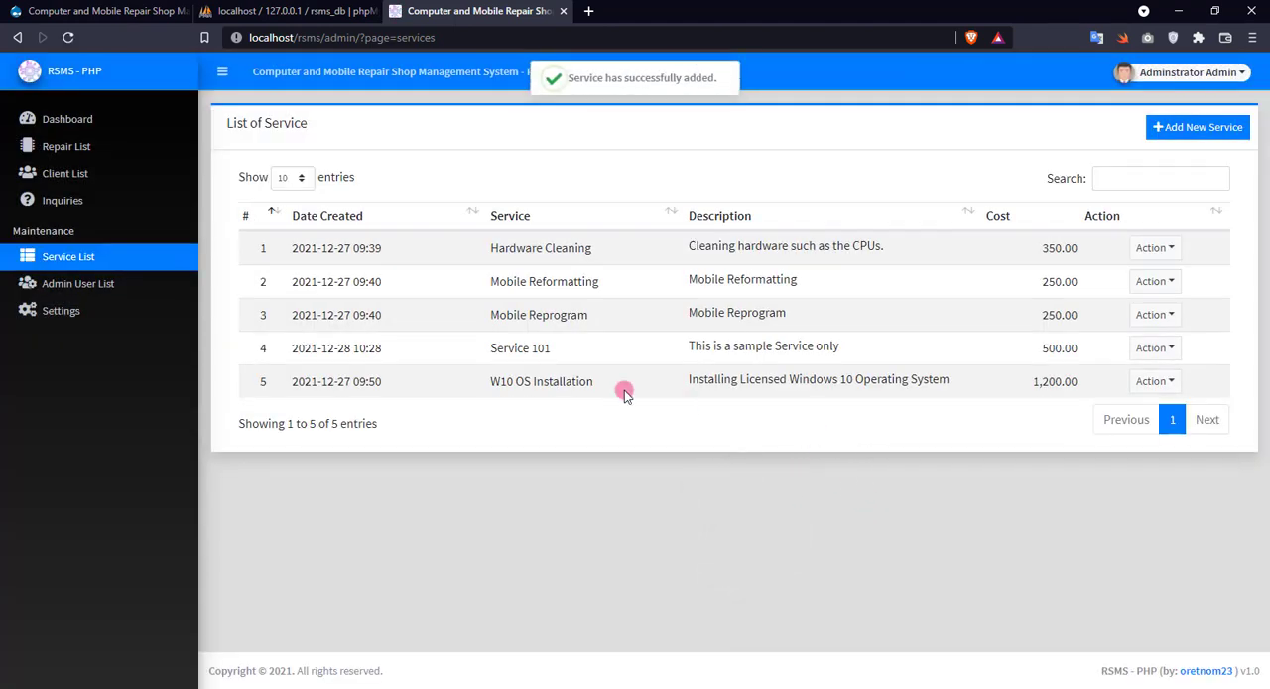
Open the public repair shop site in a new browser tab and check Service 101 on its Our Services page.
drag(493, 348, 629, 347)
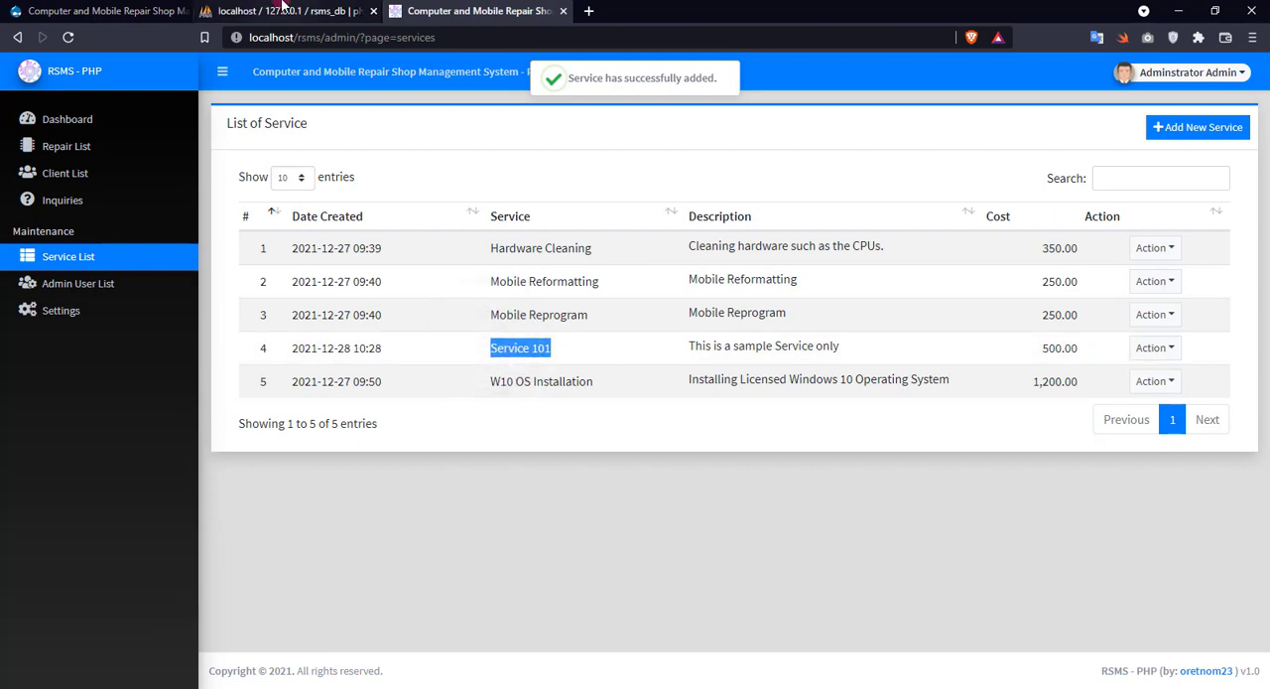
right_click(309, 70)
click(353, 76)
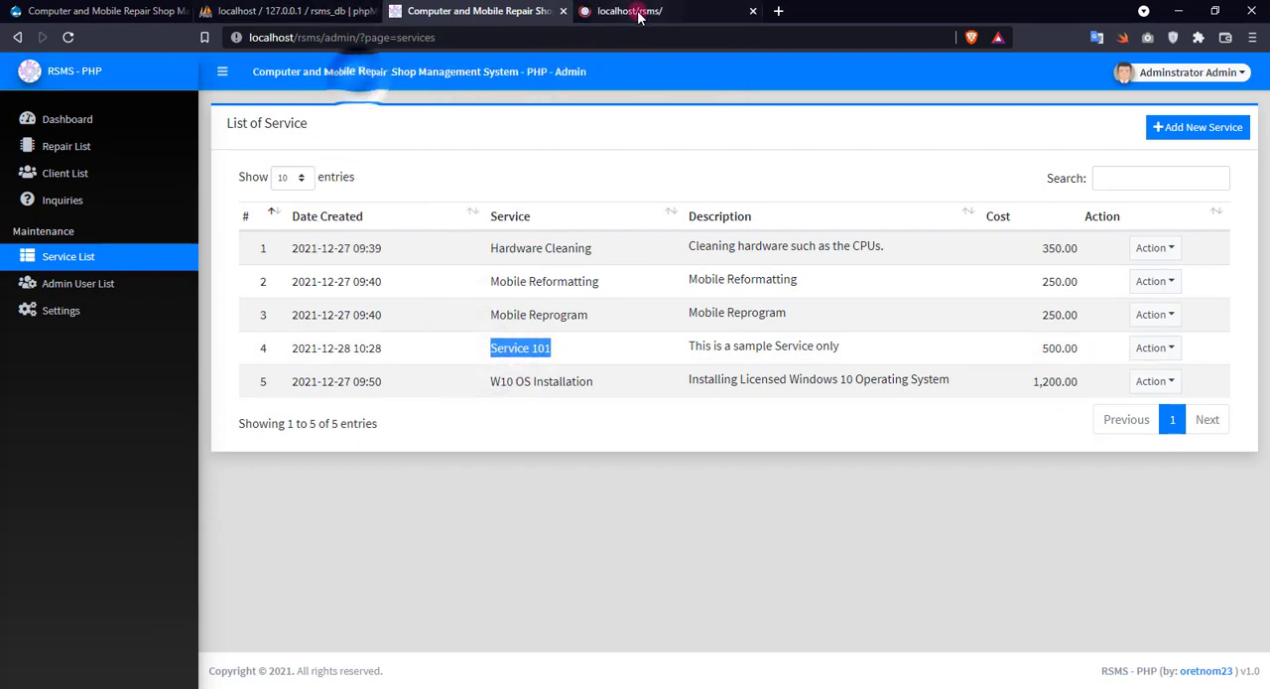
click(639, 12)
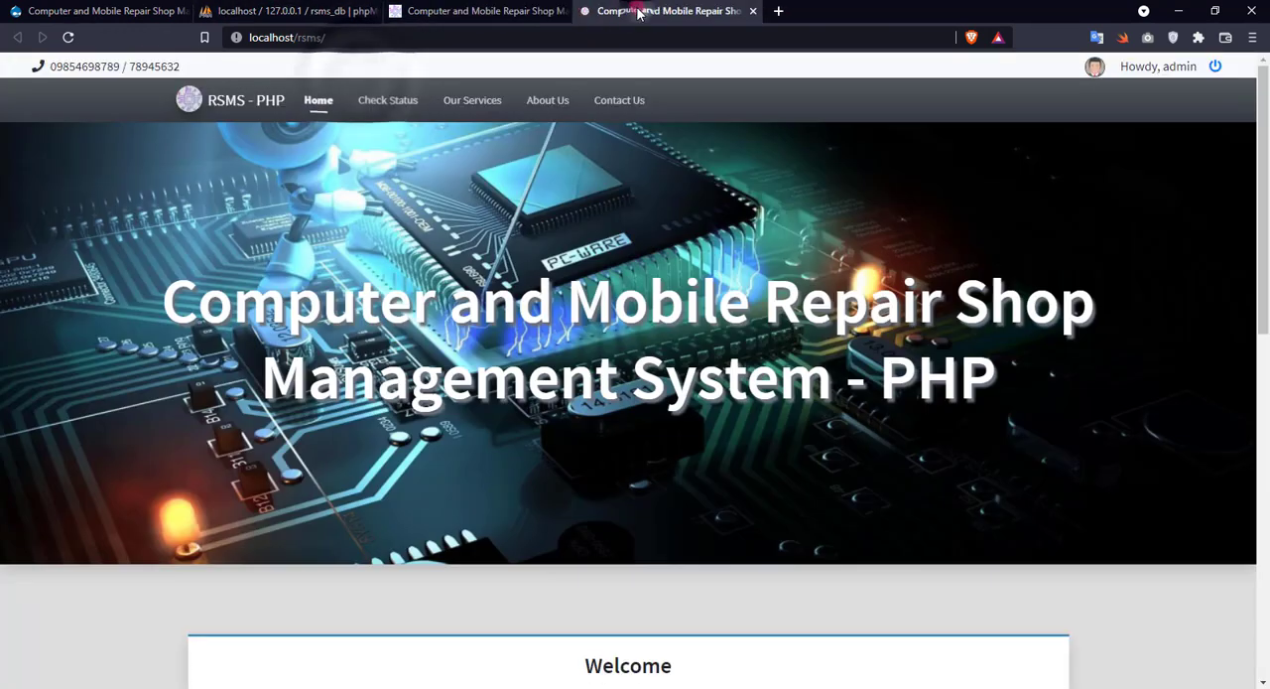
click(462, 107)
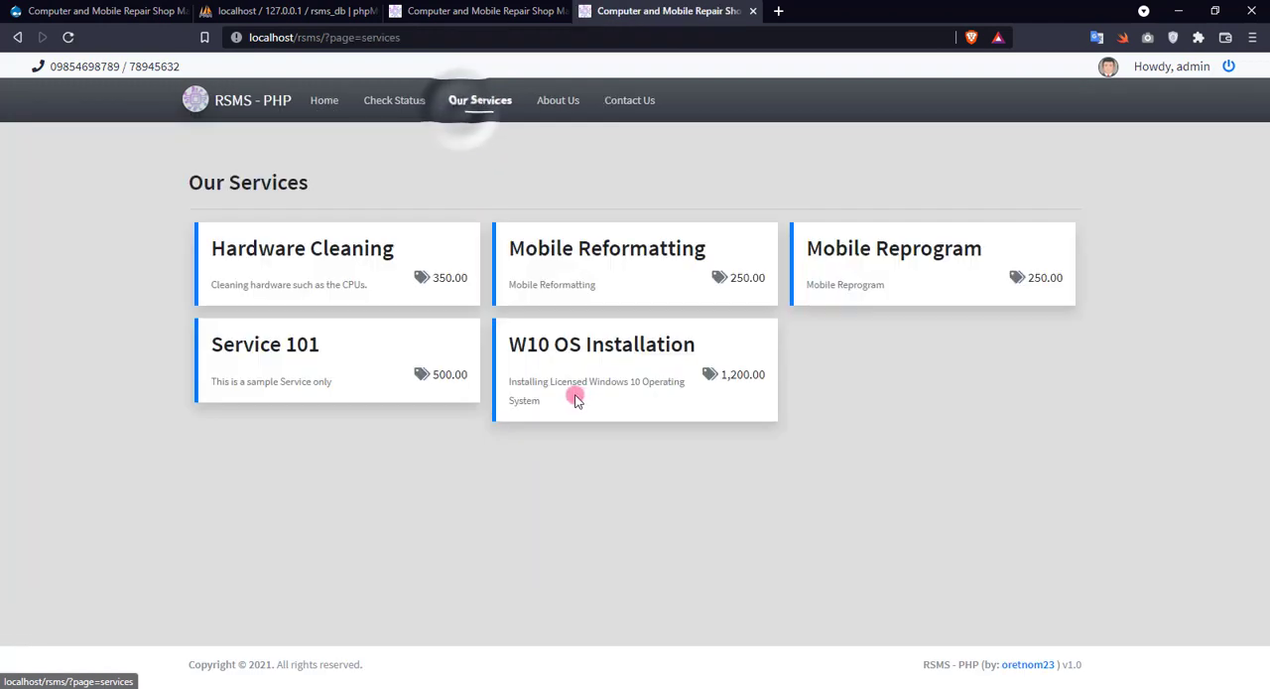
triple_click(240, 344)
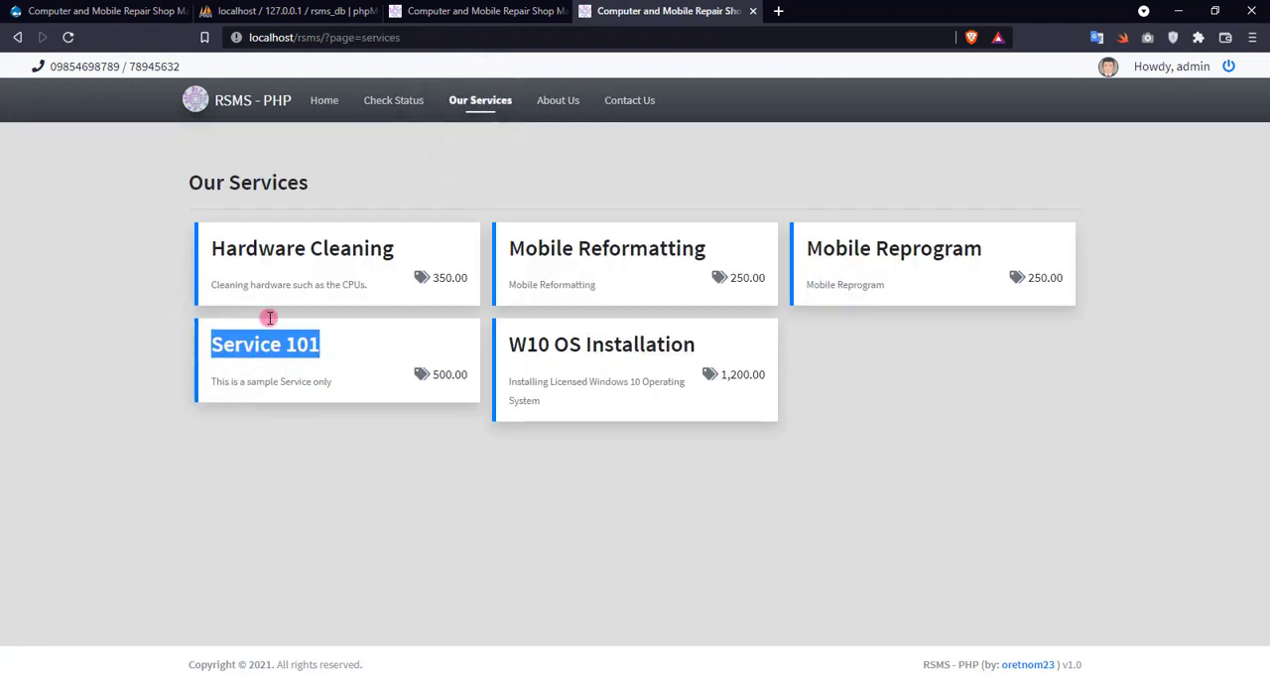
Add another service in the admin panel named Service 102, with description "Sample data to delete only" and cost 12345.
click(473, 10)
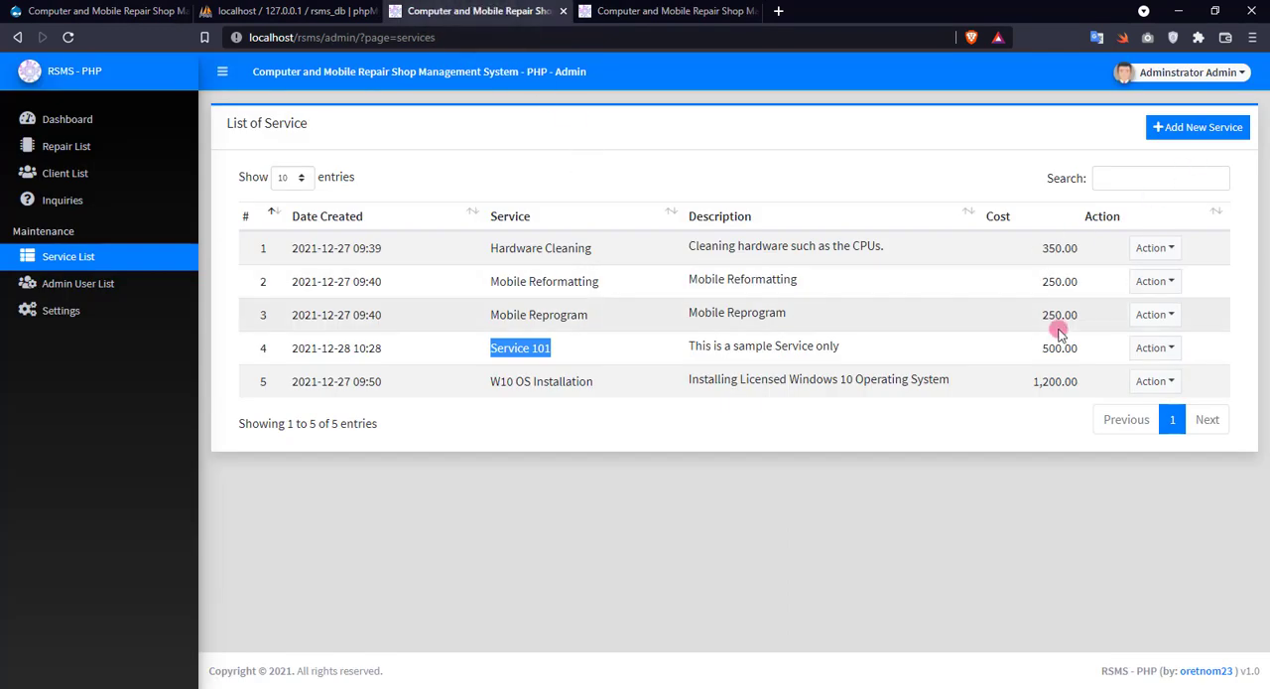
click(1208, 128)
click(515, 295)
text(Se)
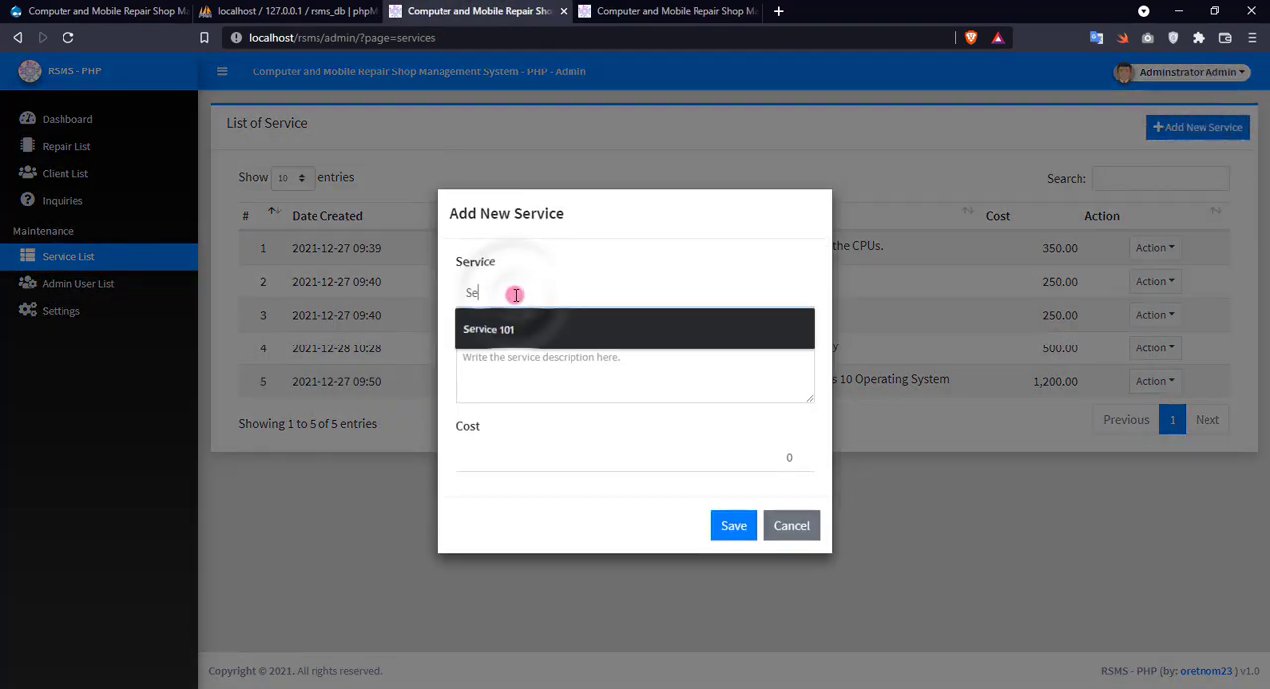
text(rvice 102)
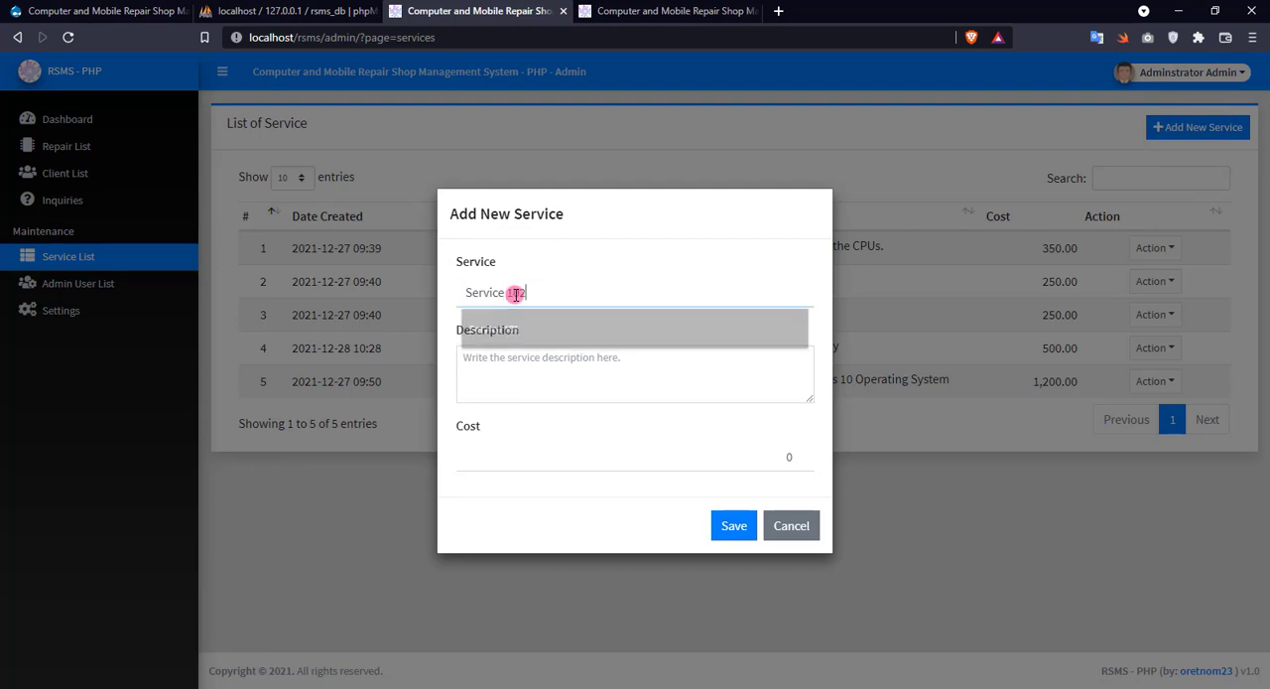
key(Tab)
text(S)
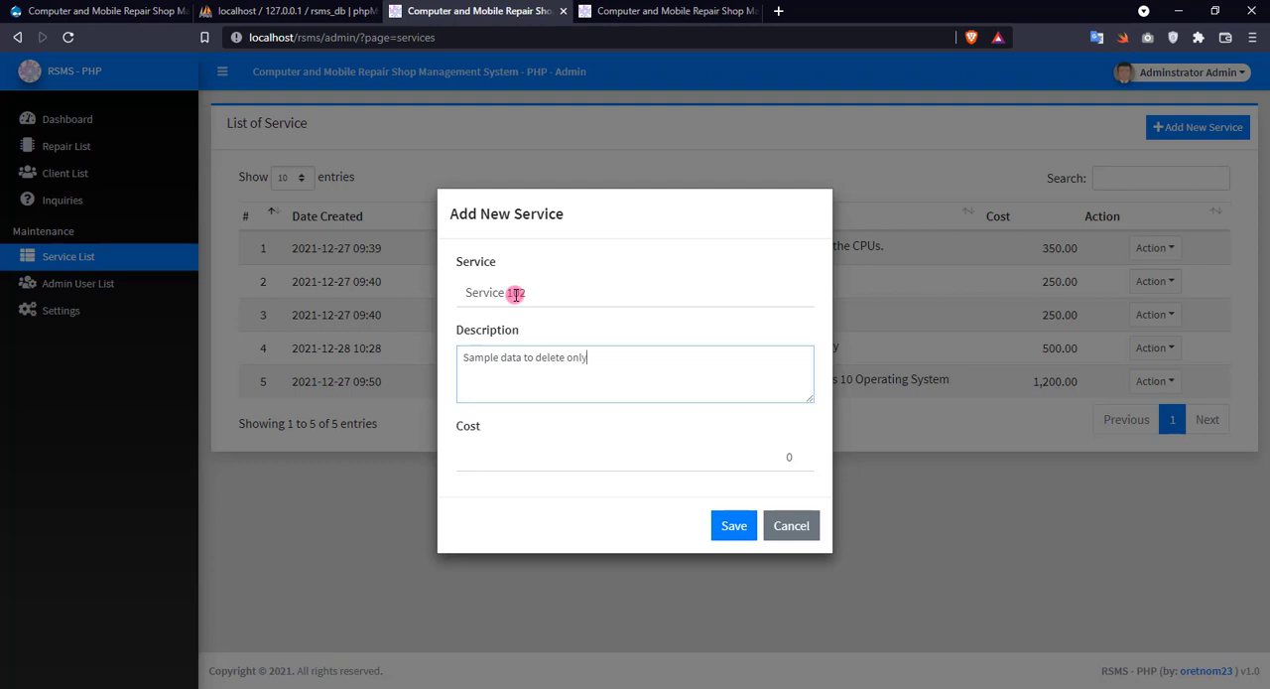
click(729, 451)
text(12345)
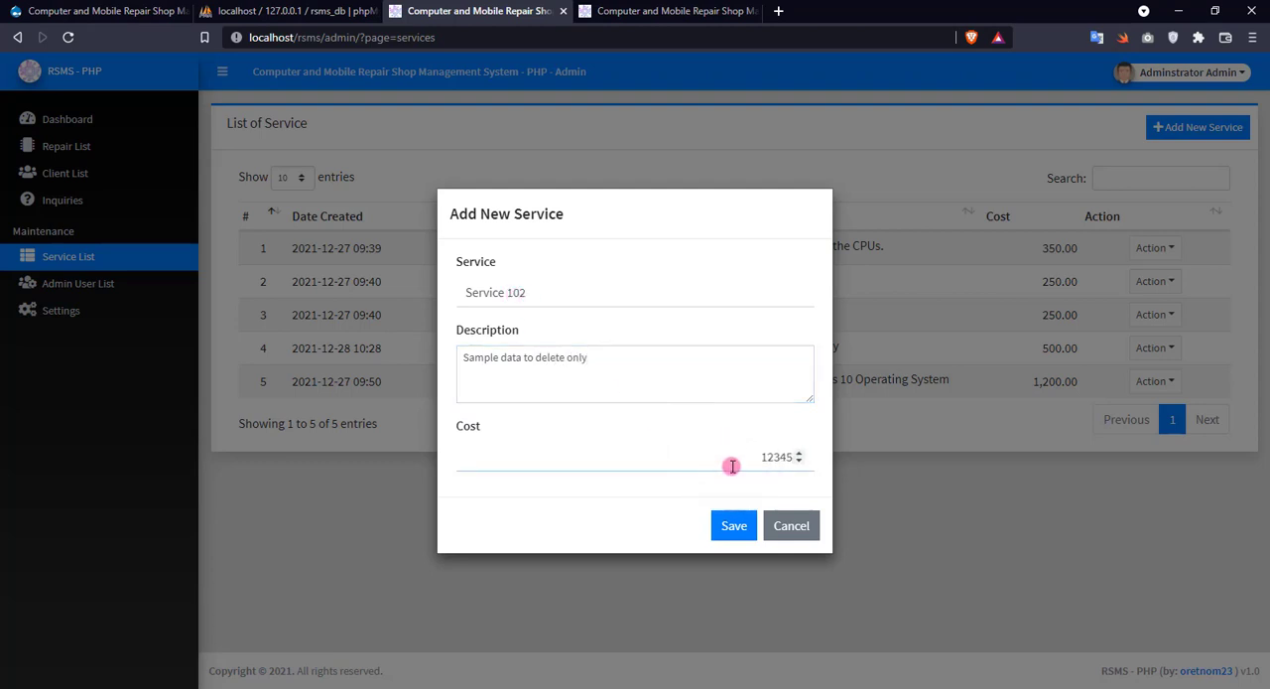
click(734, 527)
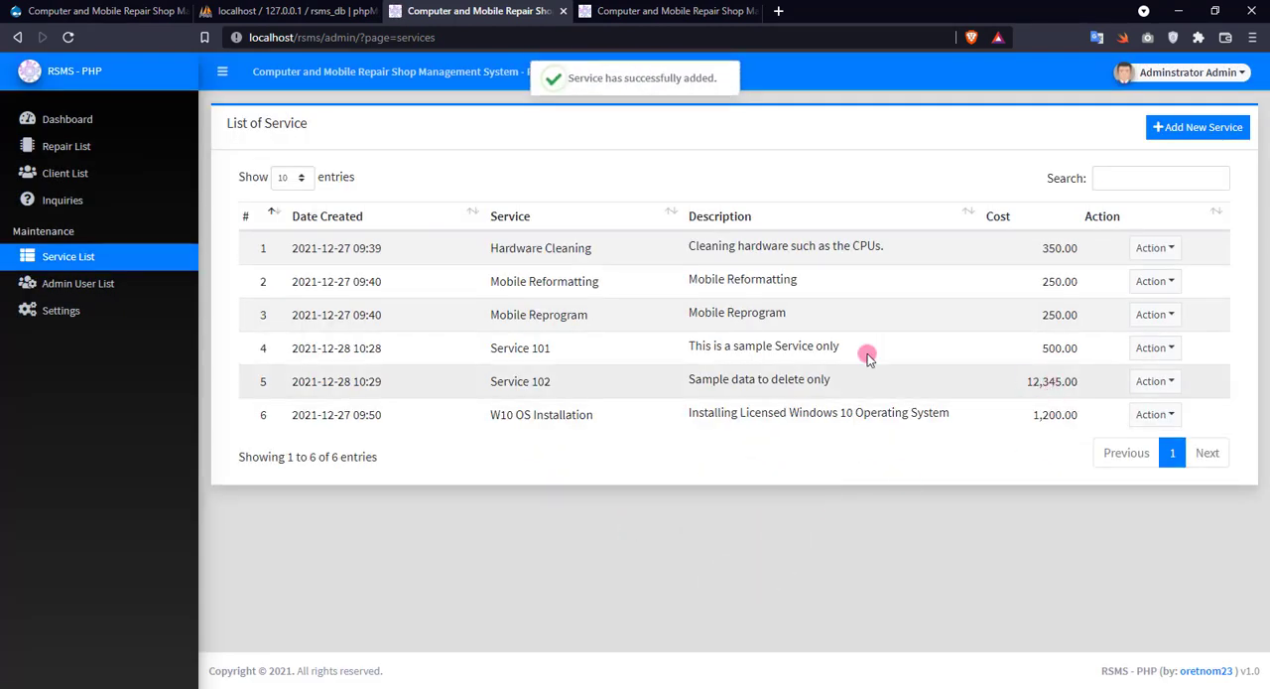
Reload the public site's Our Services page and examine the Service 102 entry.
click(657, 8)
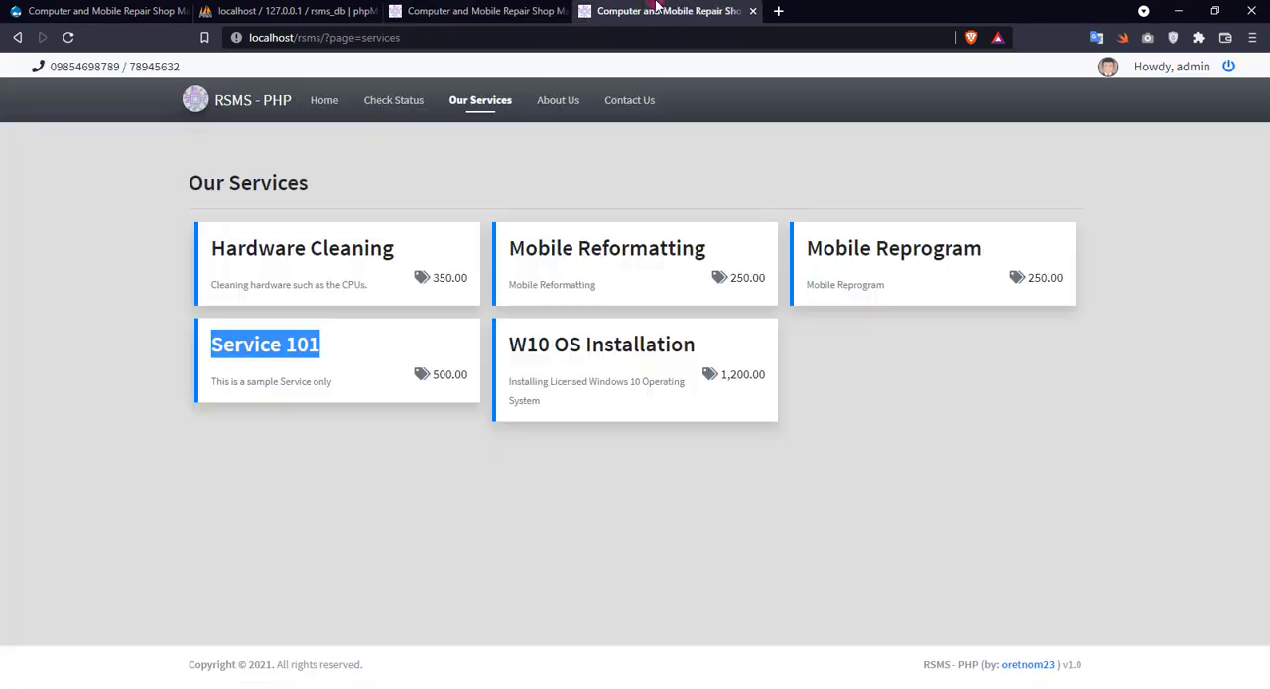
right_click(611, 181)
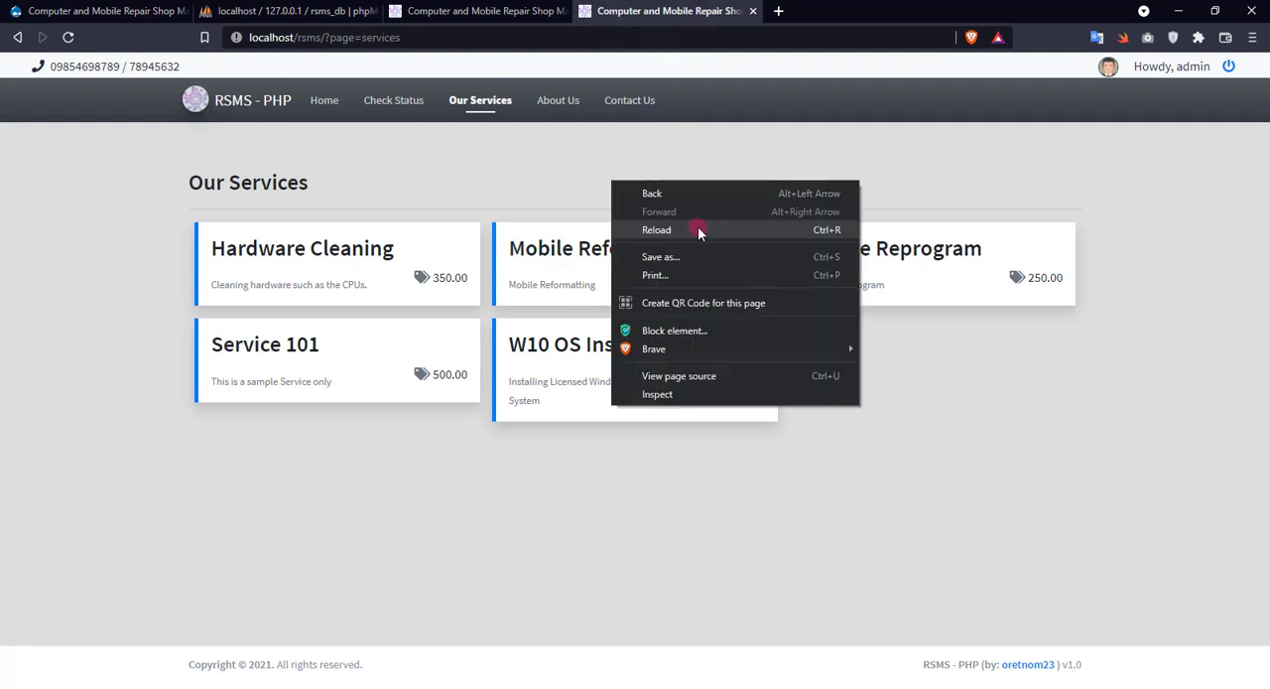
click(698, 231)
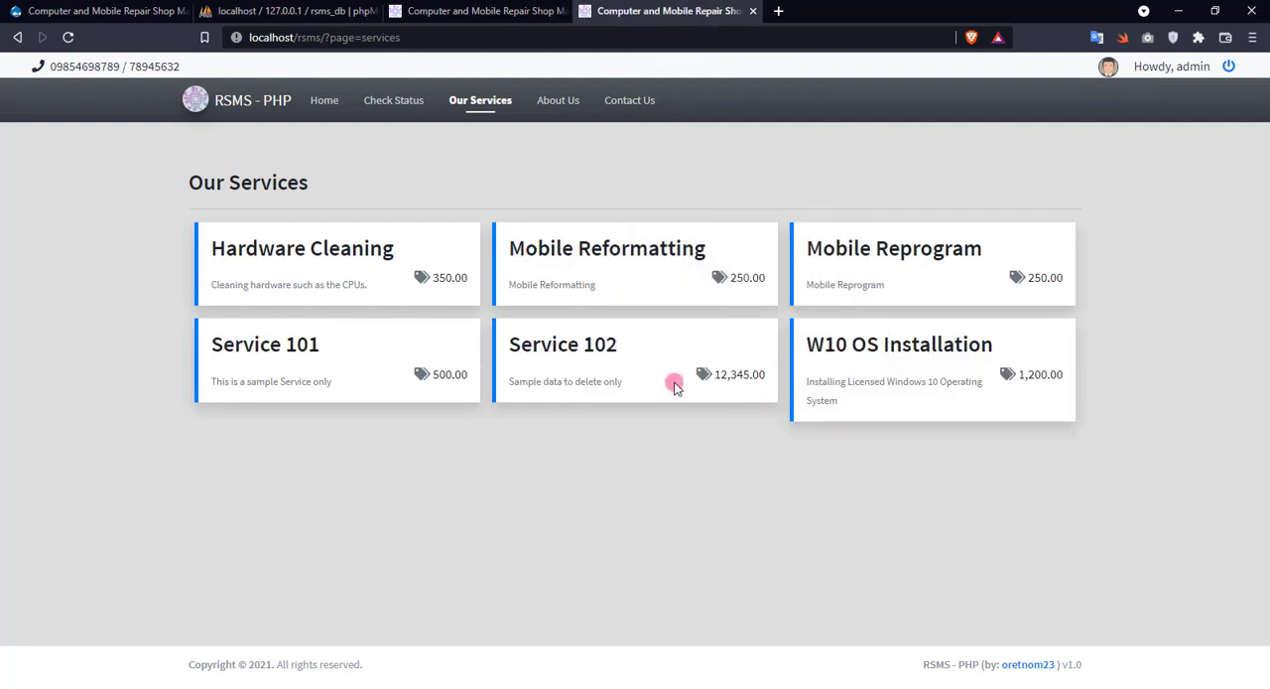
drag(695, 374, 750, 410)
click(747, 413)
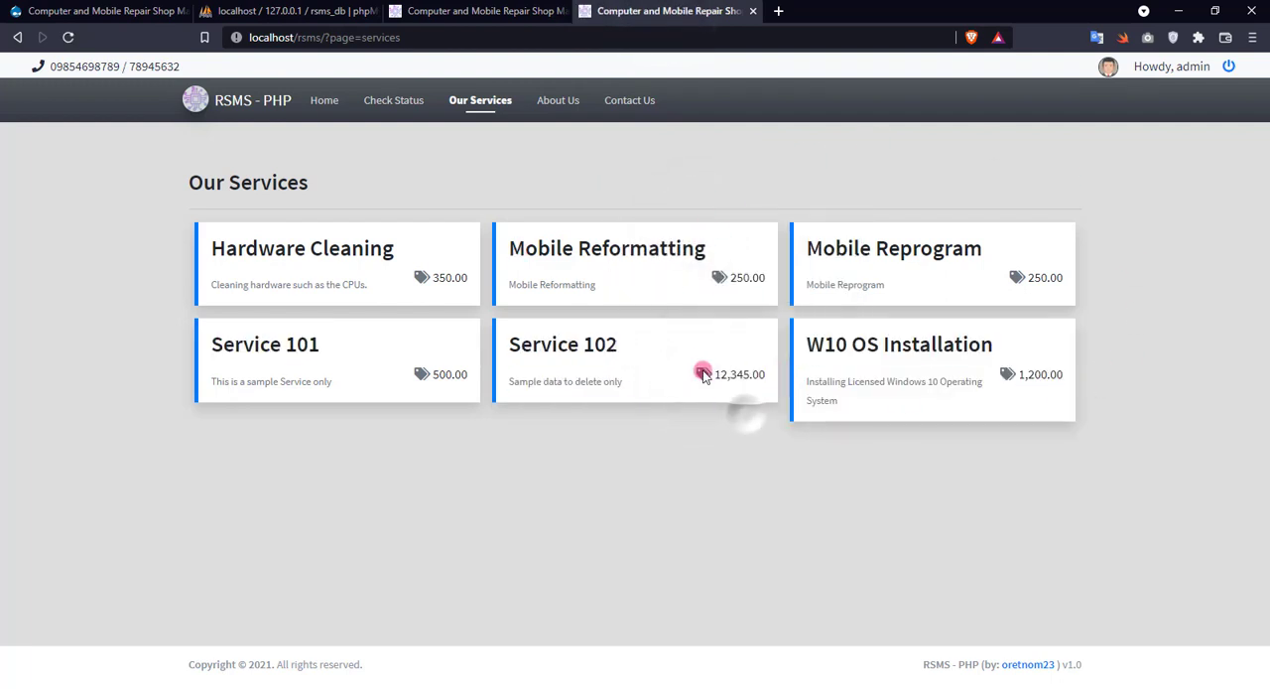
Set the cost of Service 102 to 1000 in the admin service list and save it.
click(515, 8)
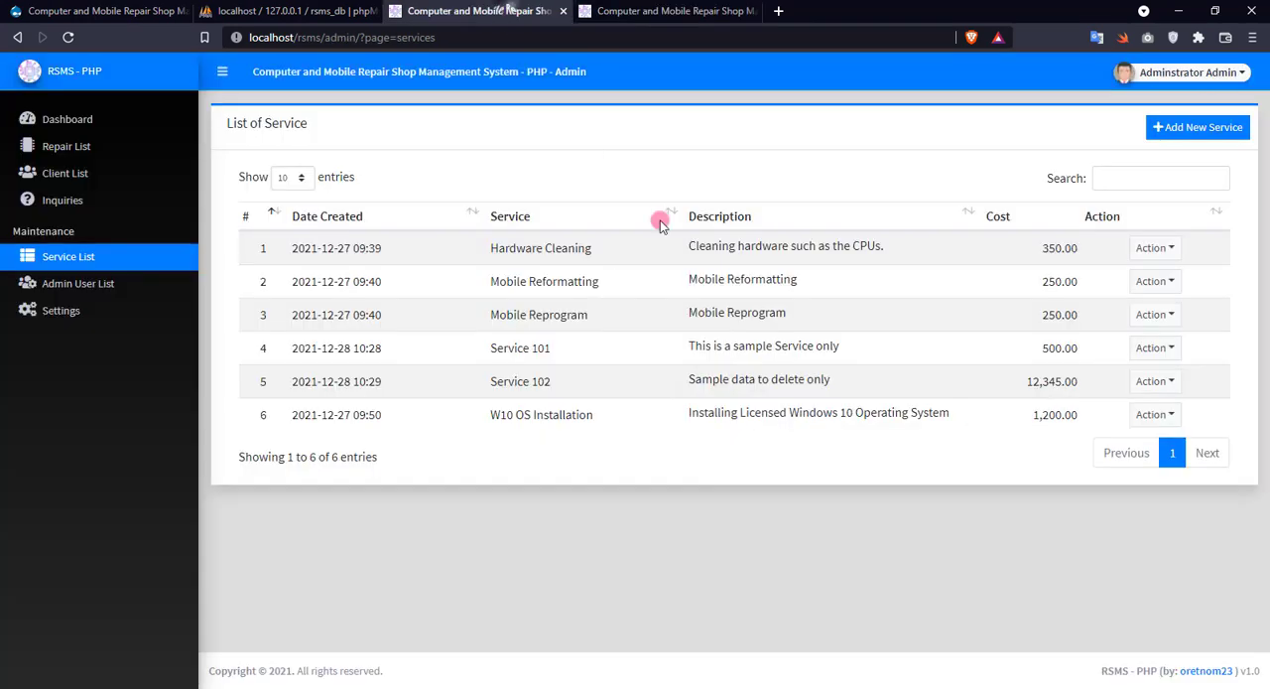
click(1154, 381)
click(1169, 451)
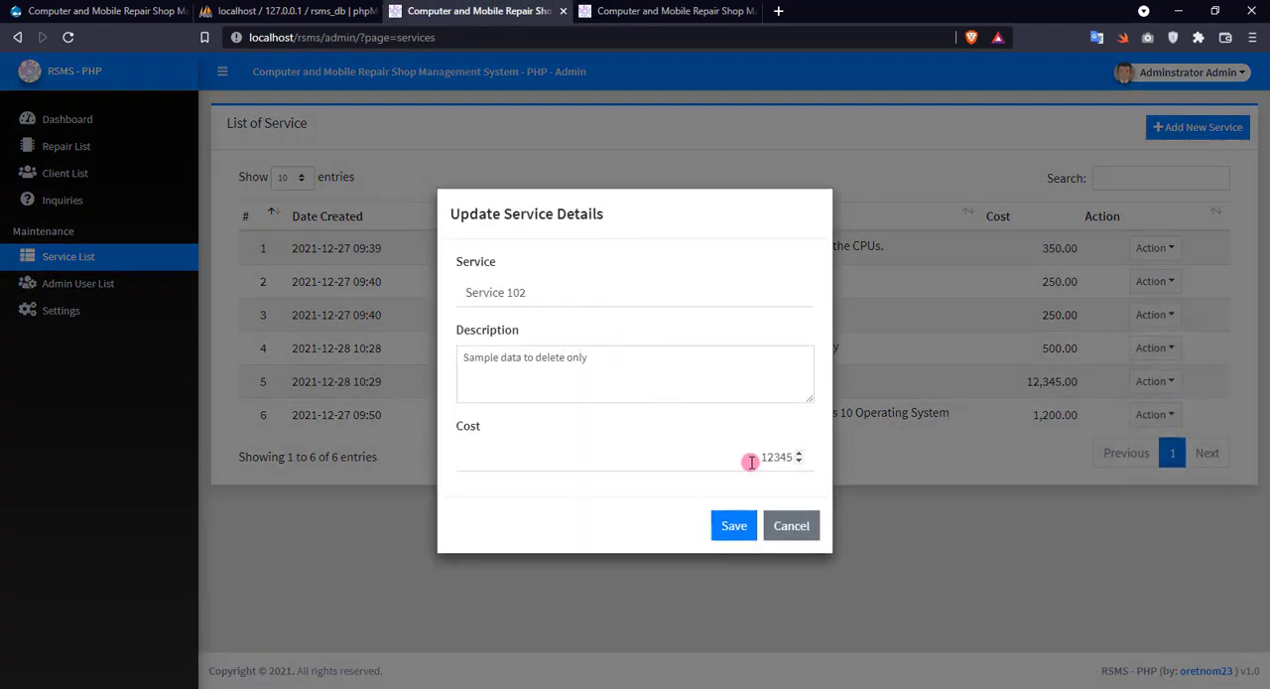
double_click(752, 462)
text(1000)
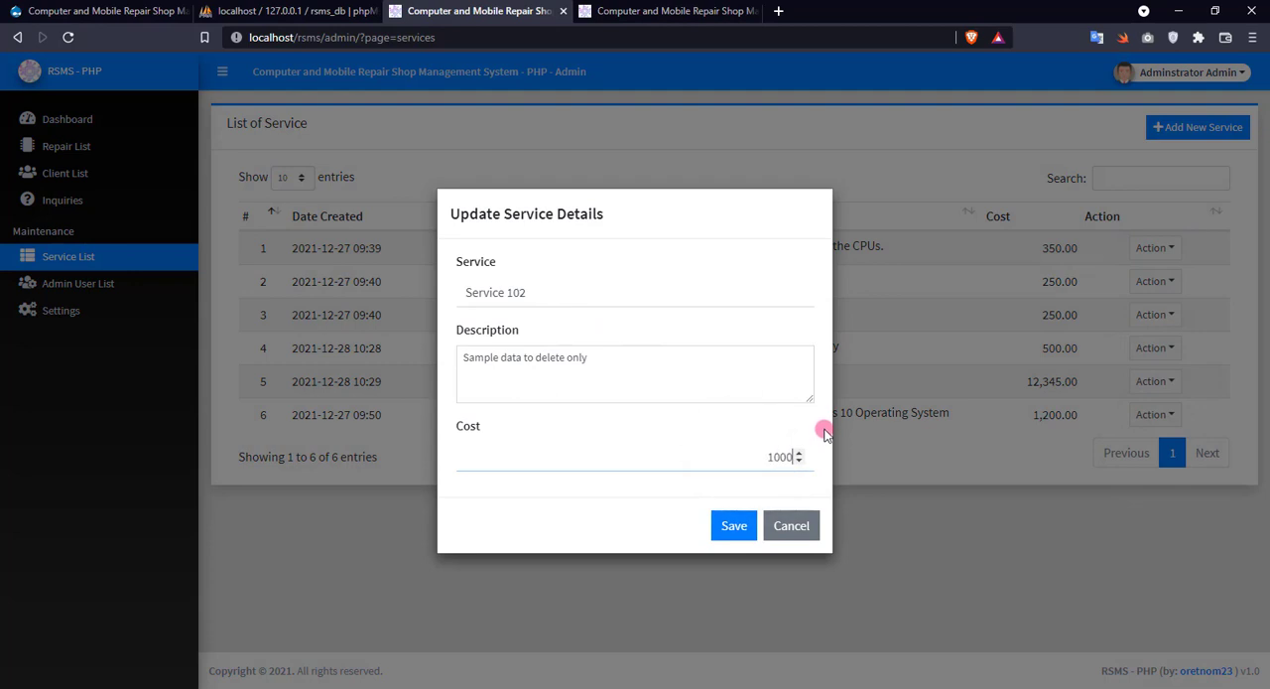
click(734, 527)
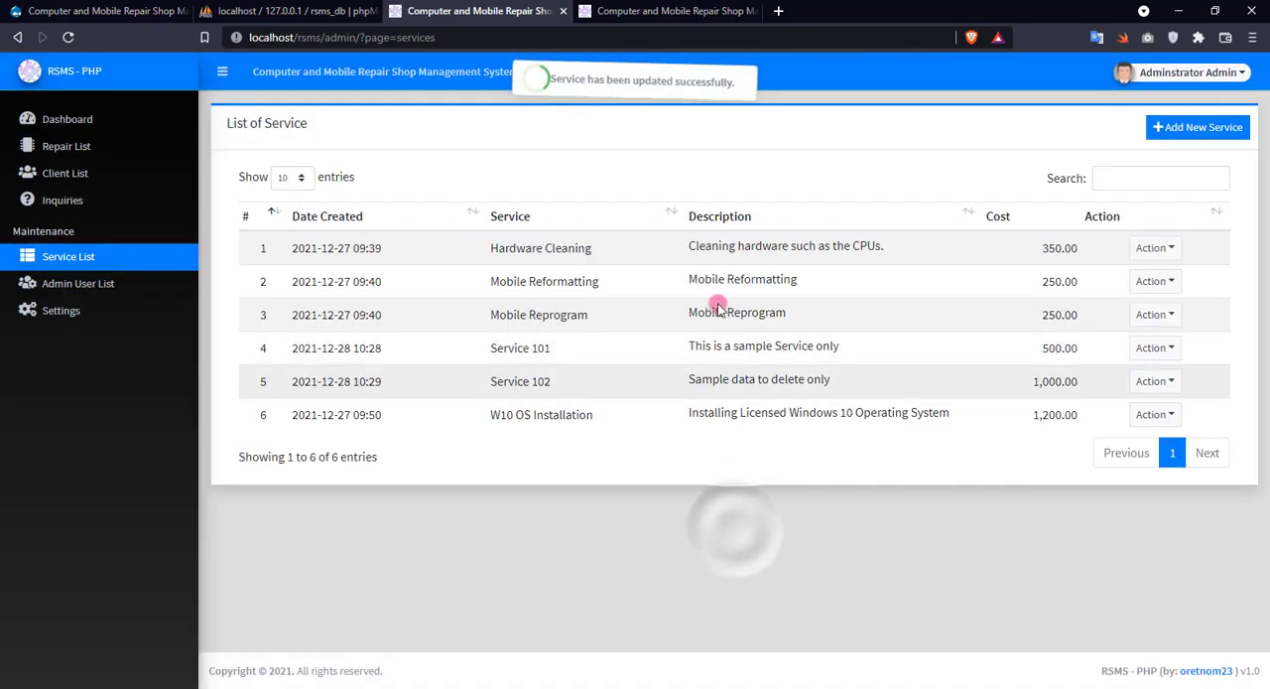
Refresh the public Our Services page to check the edited cost of Service 102.
click(684, 9)
right_click(663, 170)
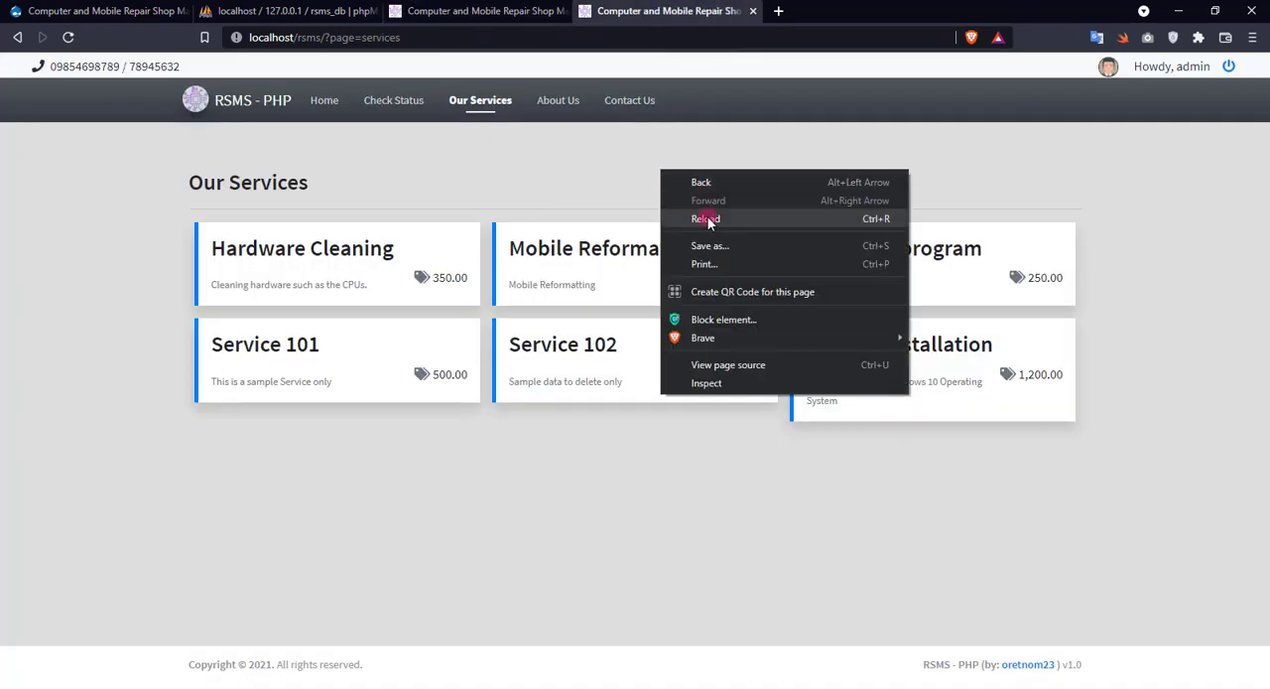
click(697, 213)
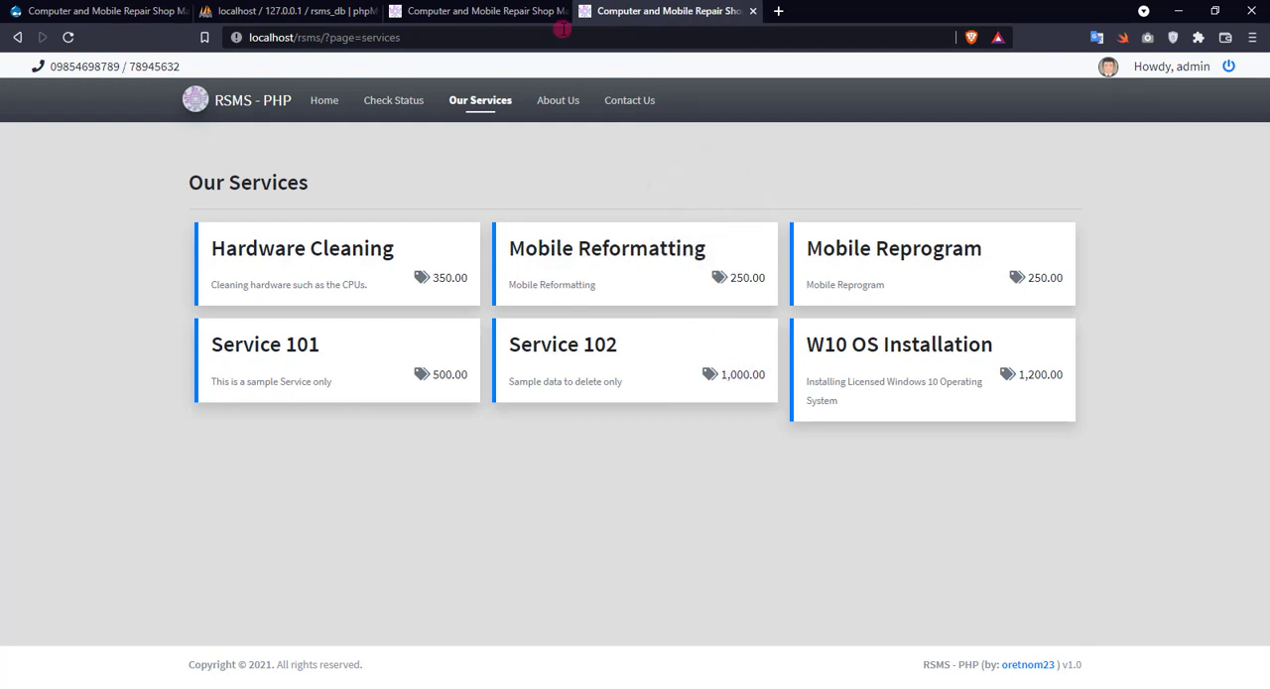
View the details of Service 102 and Service 101 from the admin service list, closing each one.
click(516, 10)
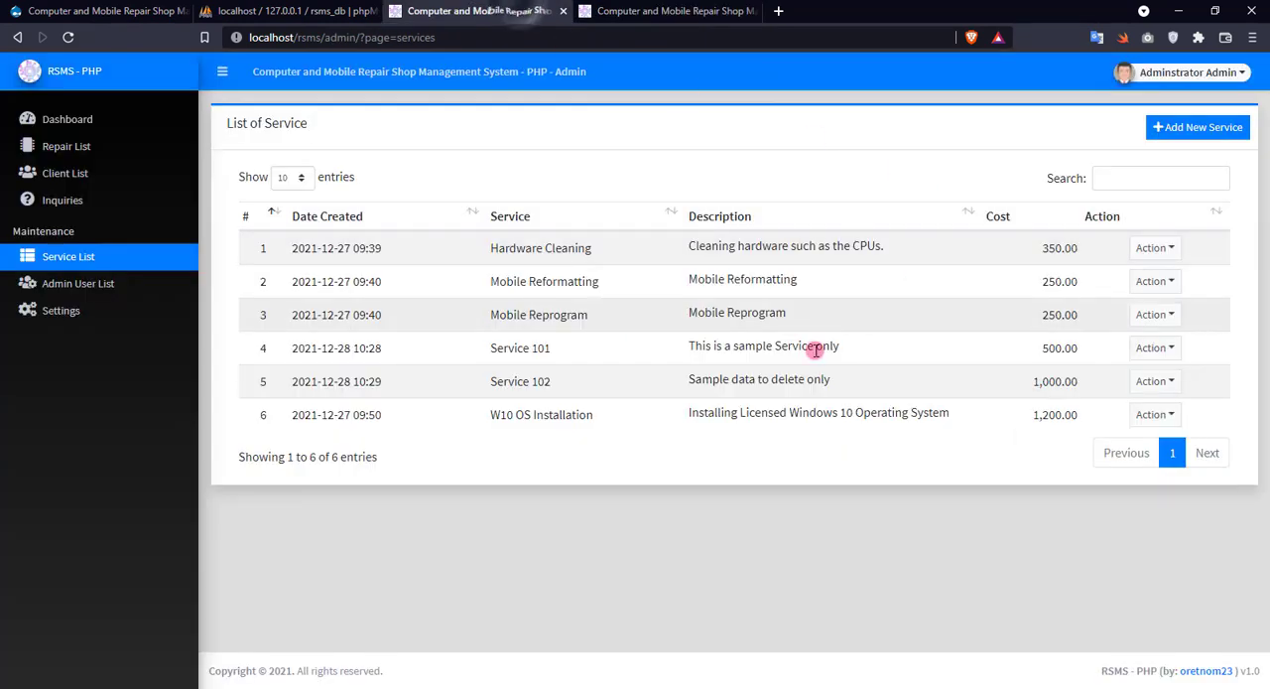
click(1147, 381)
click(1179, 426)
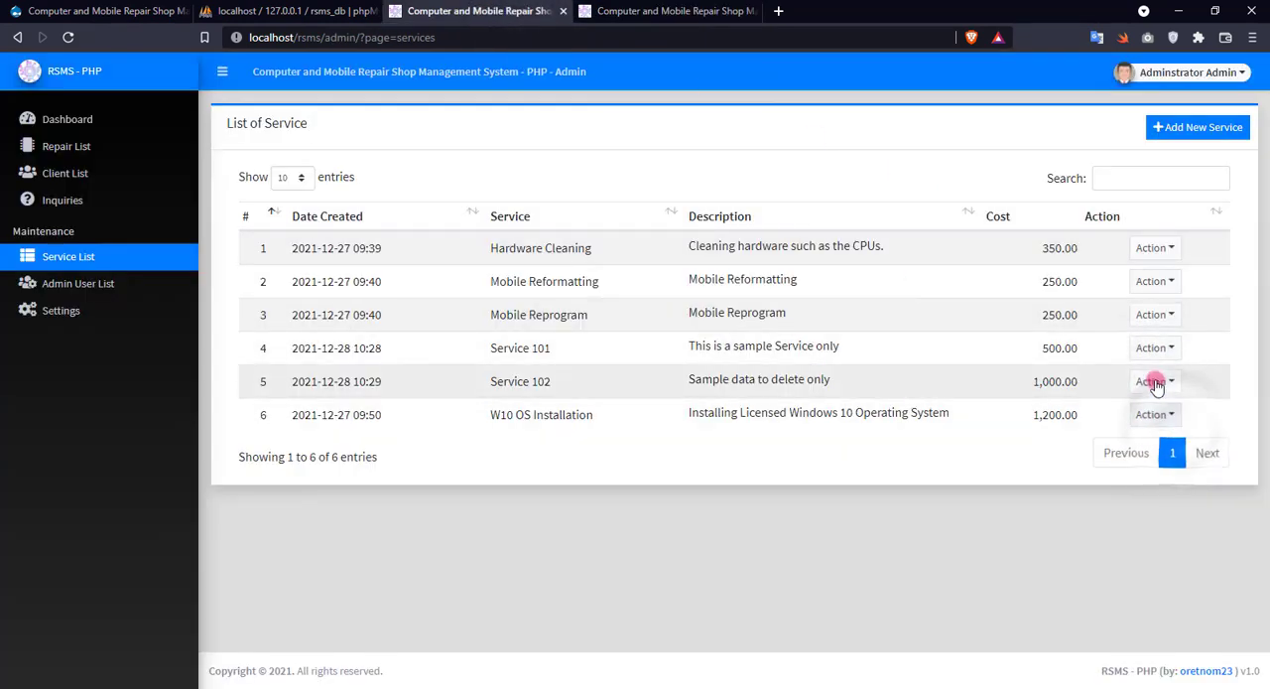
click(1153, 381)
click(1160, 419)
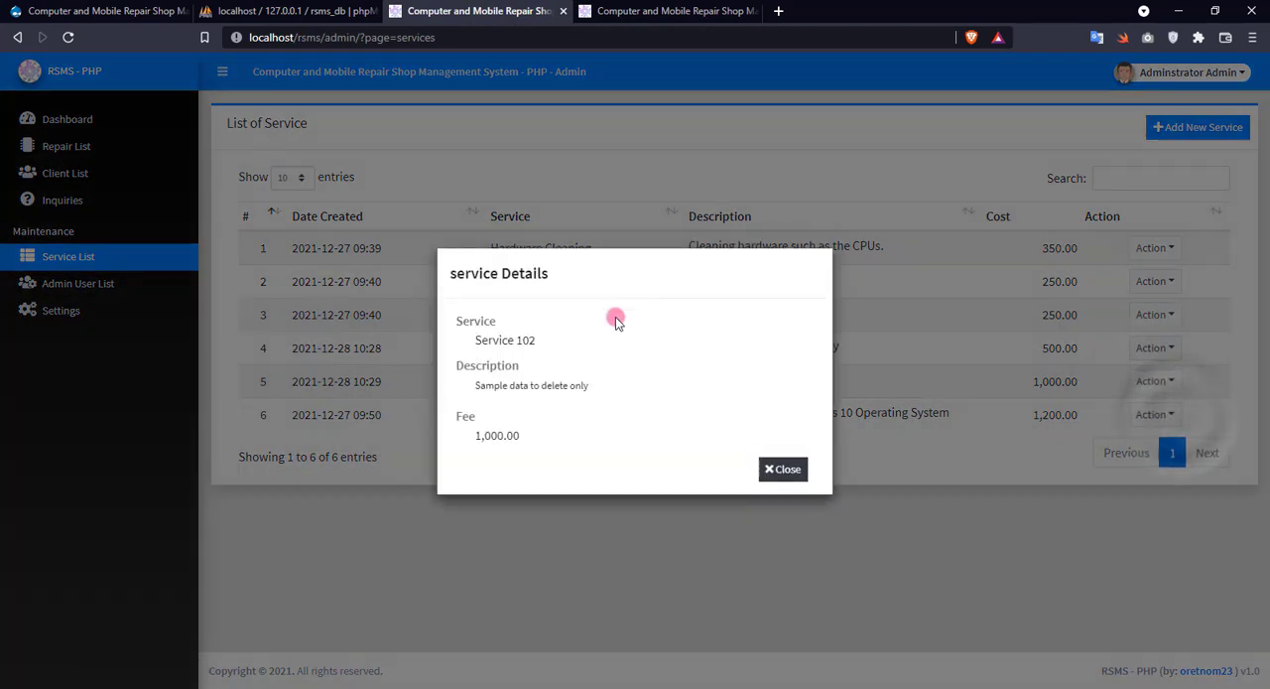
click(762, 473)
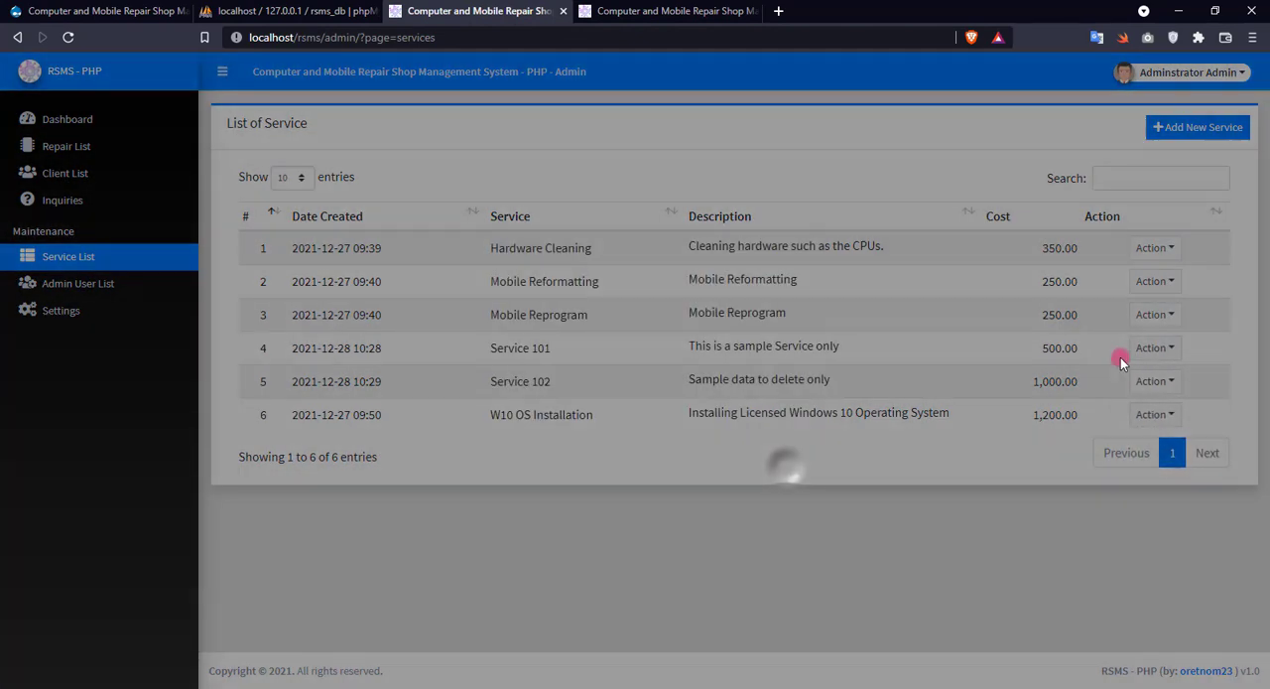
click(1149, 348)
click(1153, 378)
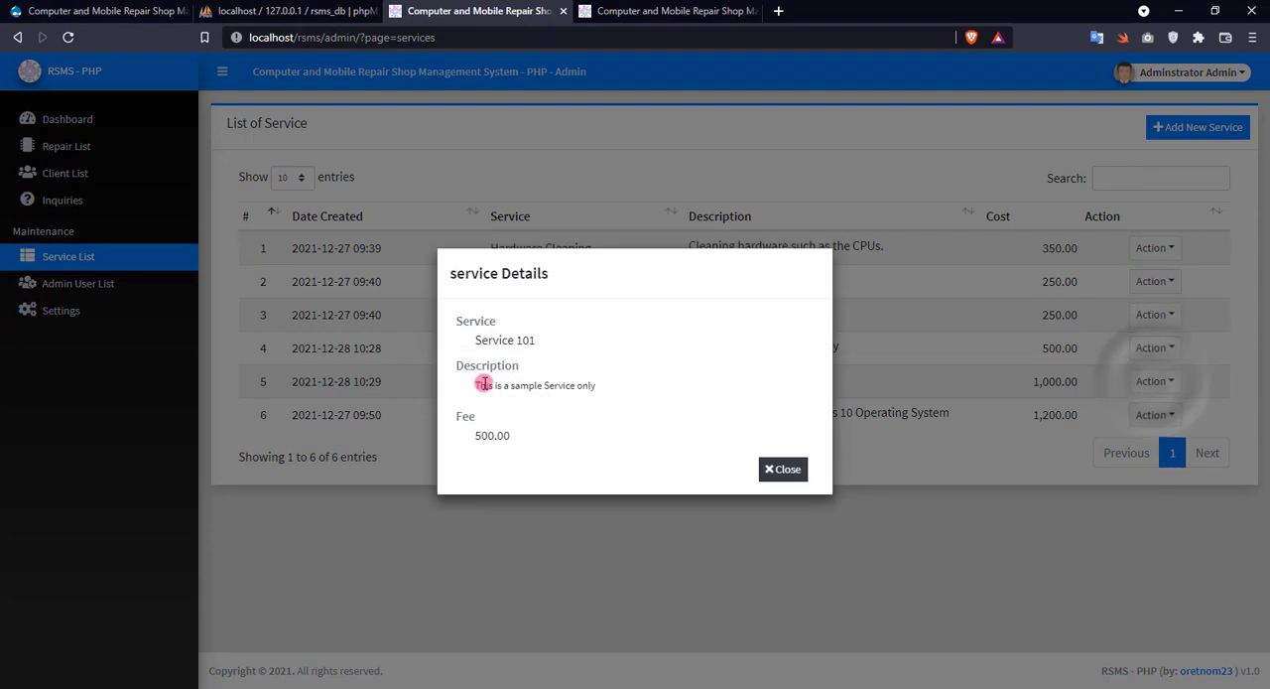
click(777, 486)
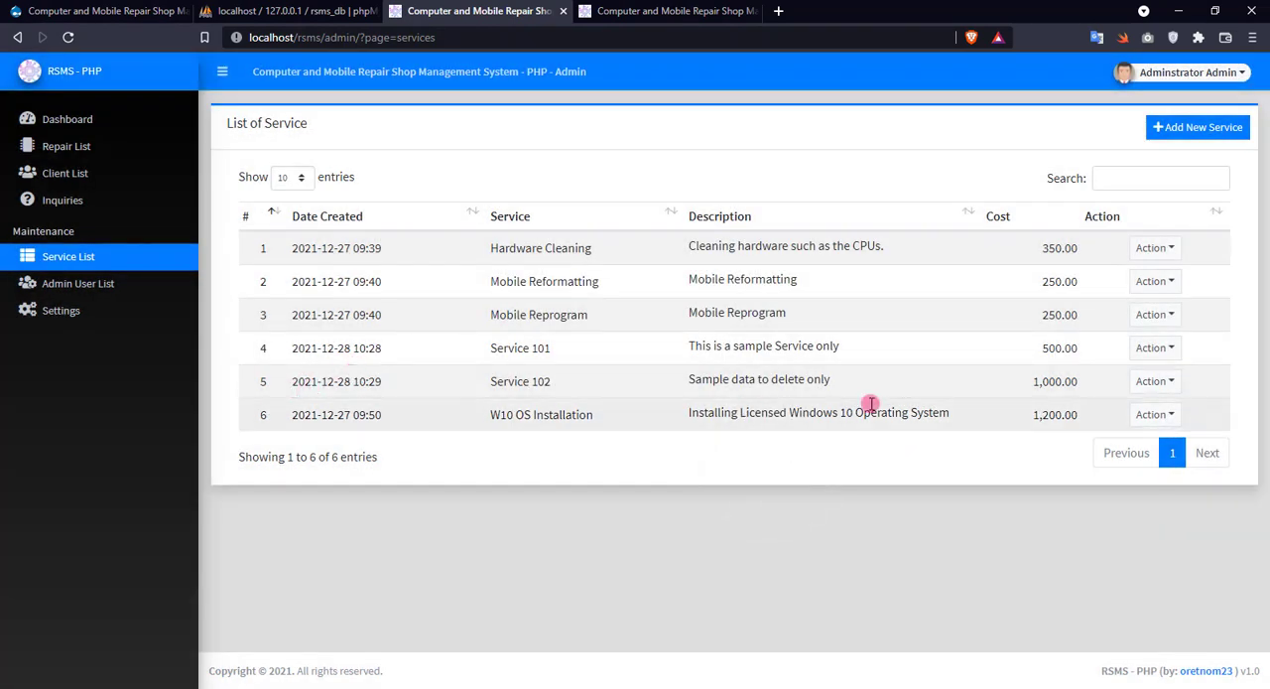
Delete Service 102 from the admin service list and confirm the deletion.
click(1152, 381)
click(1153, 415)
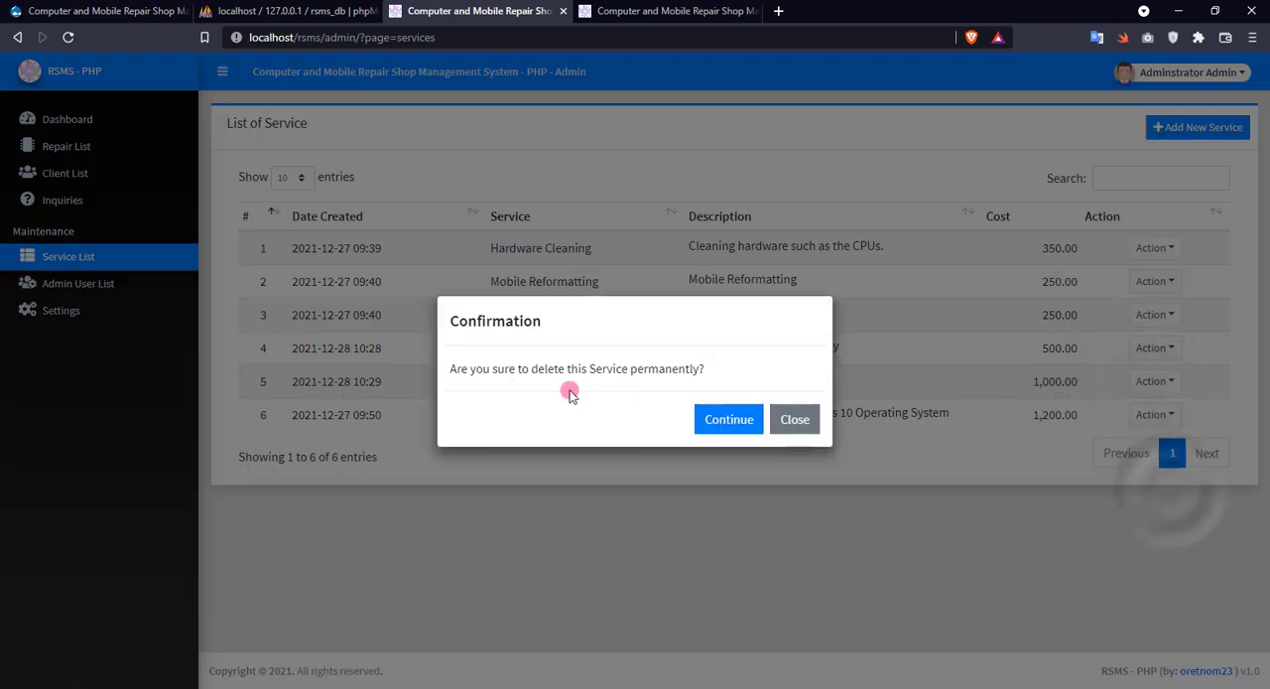
click(729, 420)
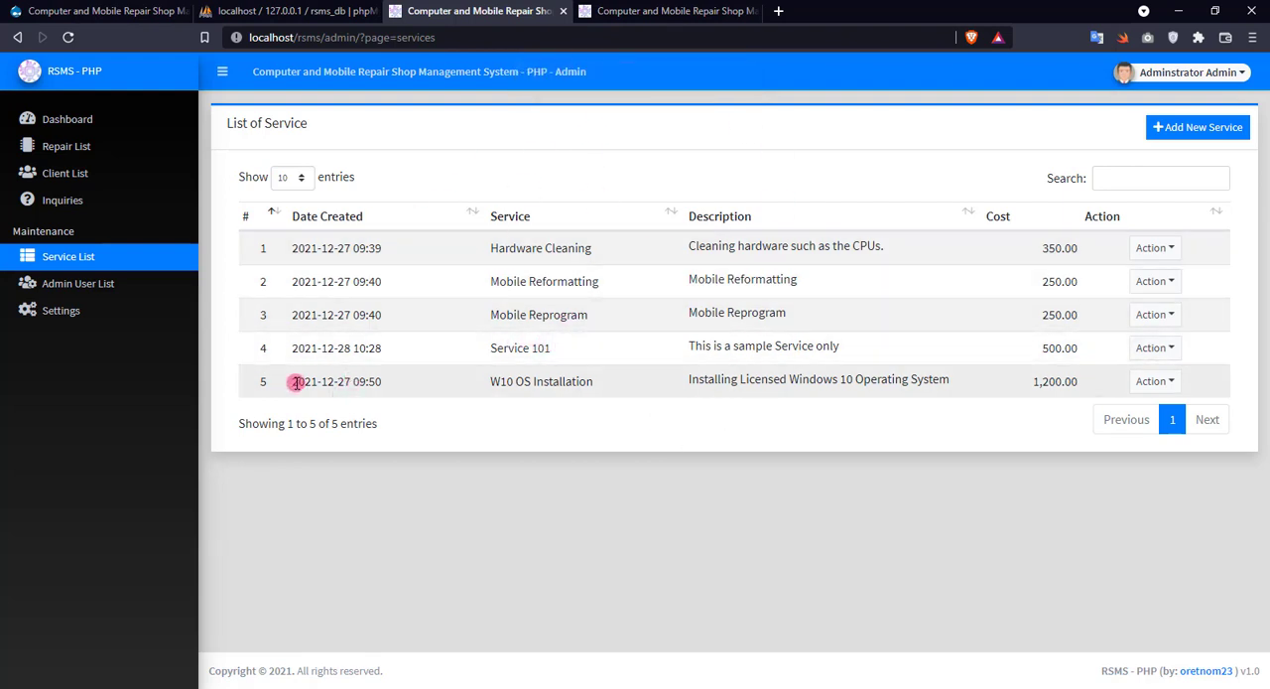
Start a new client record in the client list and enter the client's first, middle and last names.
click(102, 176)
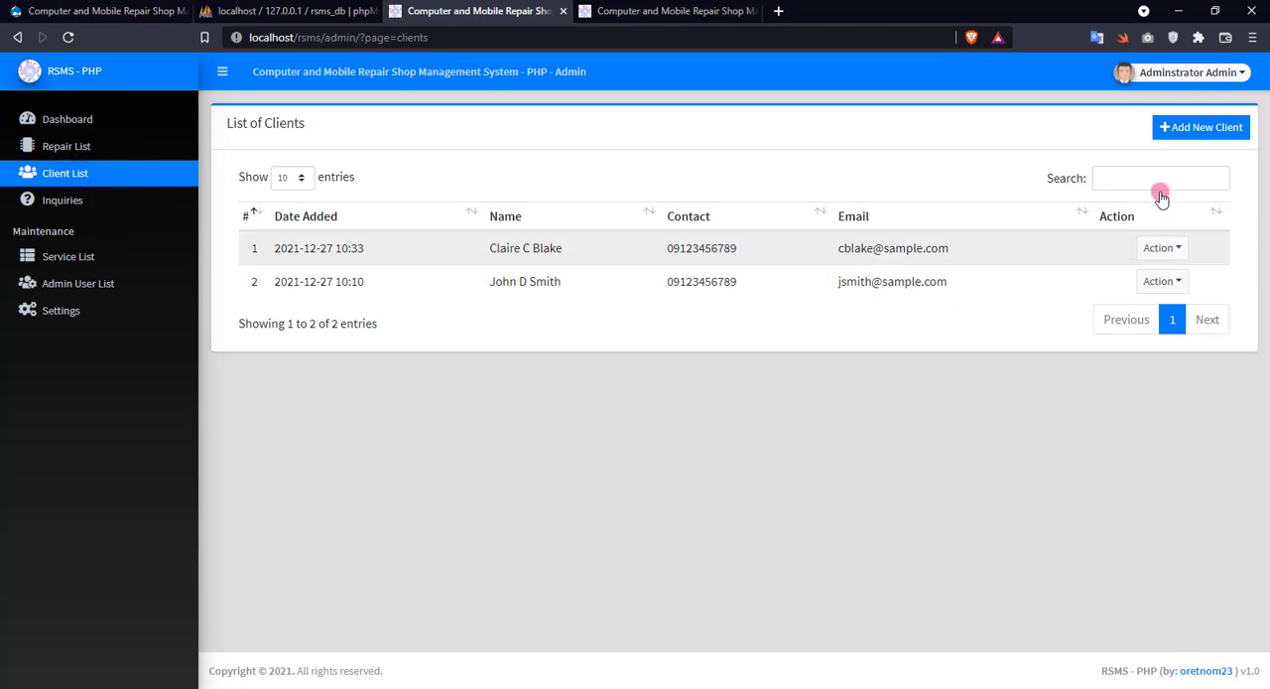
click(1173, 125)
click(409, 259)
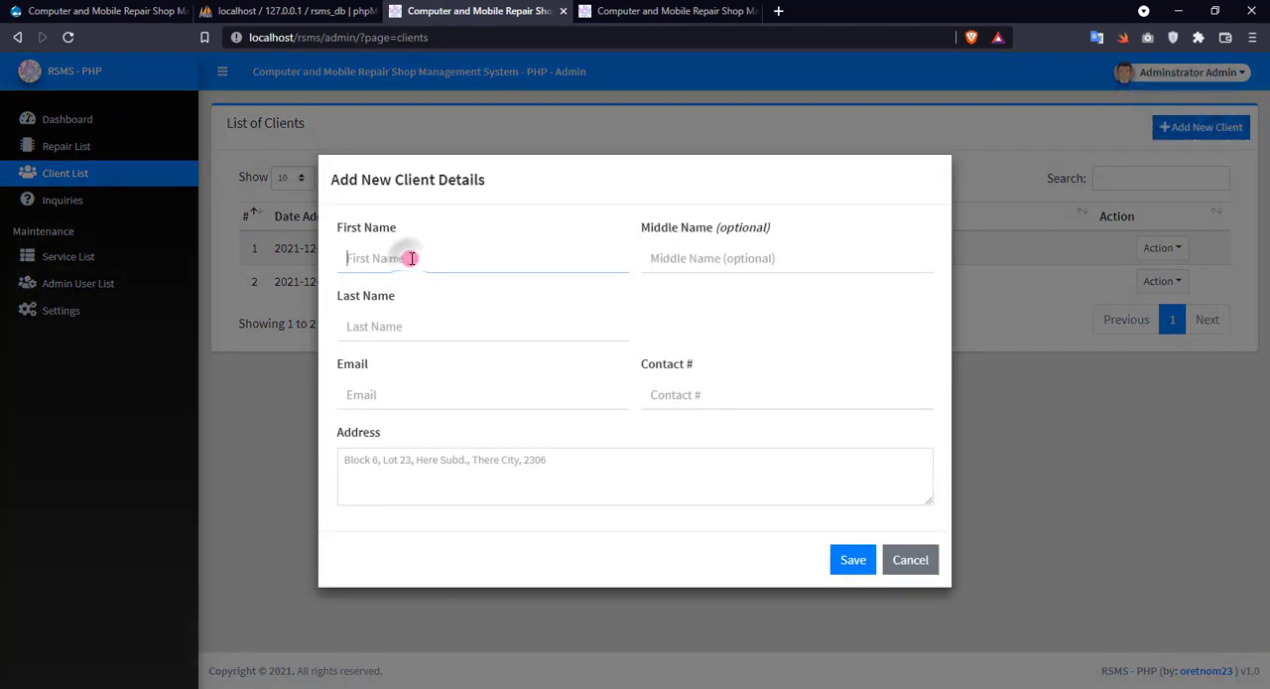
key(Tab)
key(Tab)
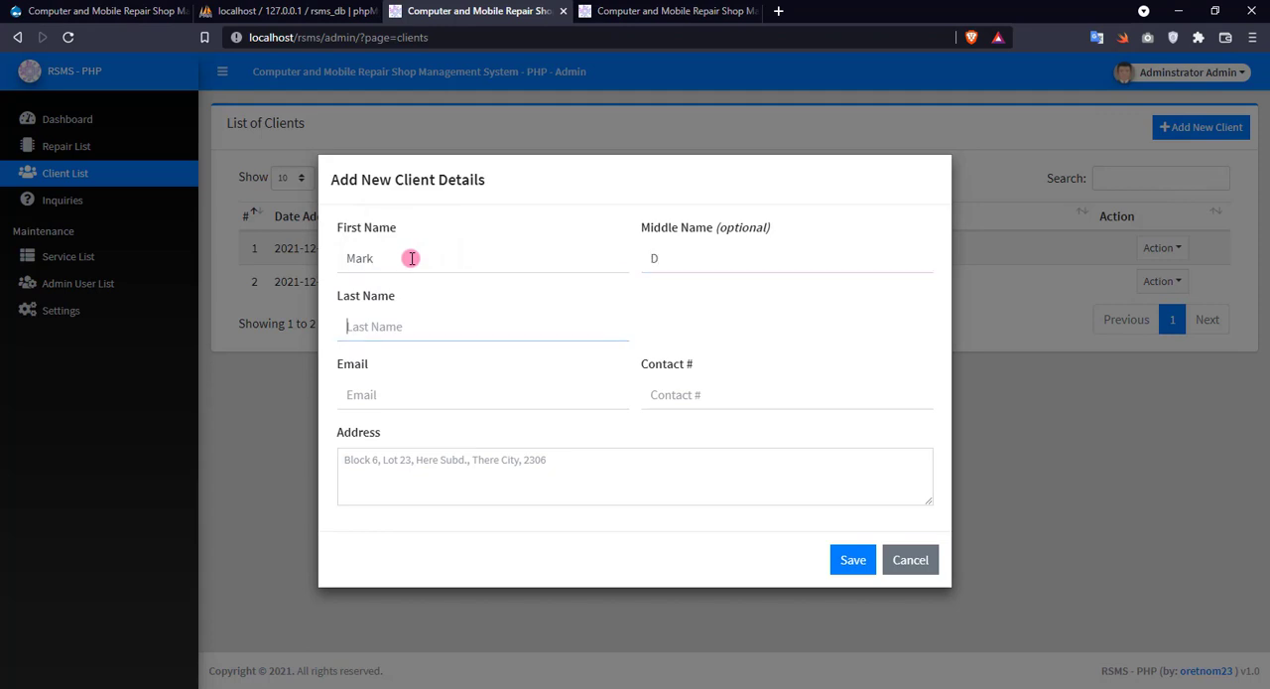
Fill in the client's email, contact number and the address "This is a sample address only.", and save the client.
key(Tab)
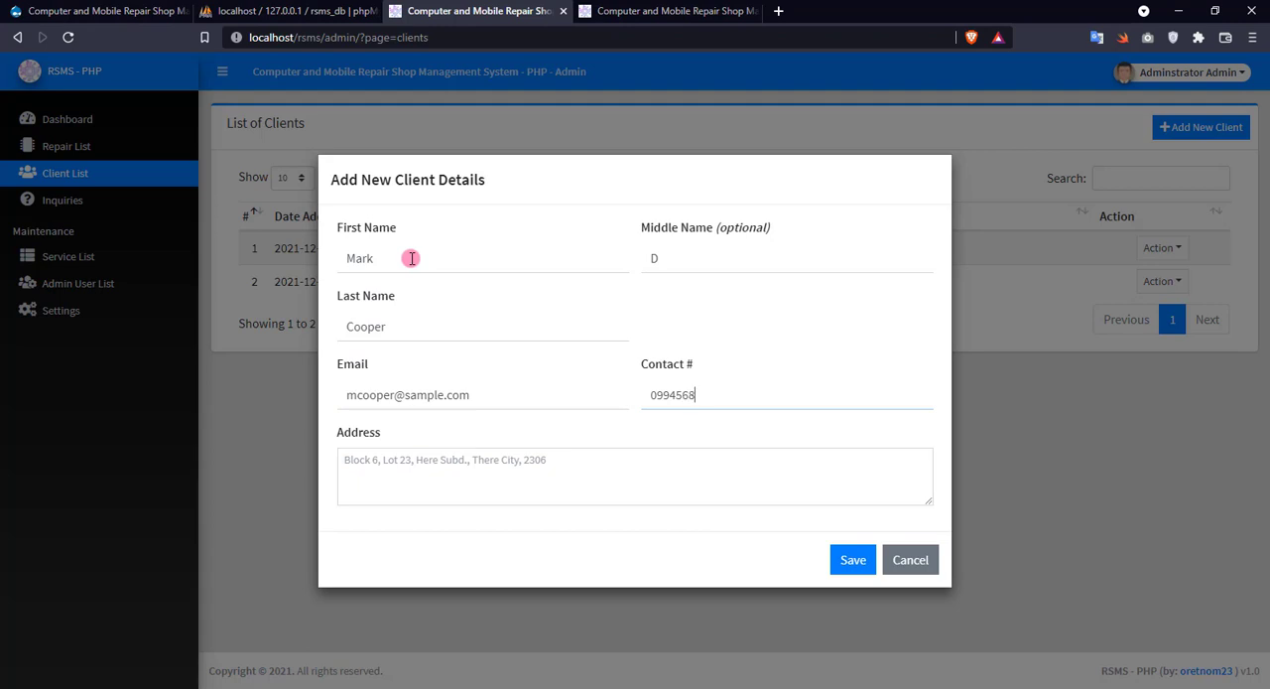
key(Tab)
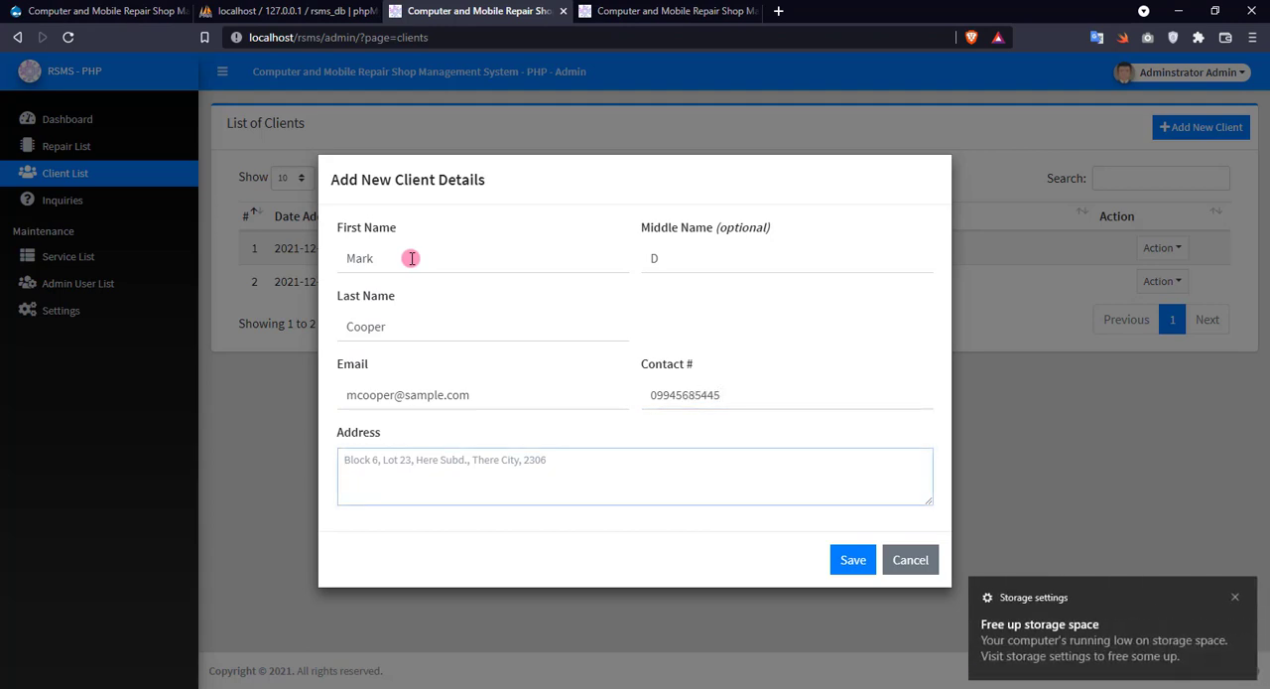
text(Thu)
key(BackSpace)
key(BackSpace)
text(Th)
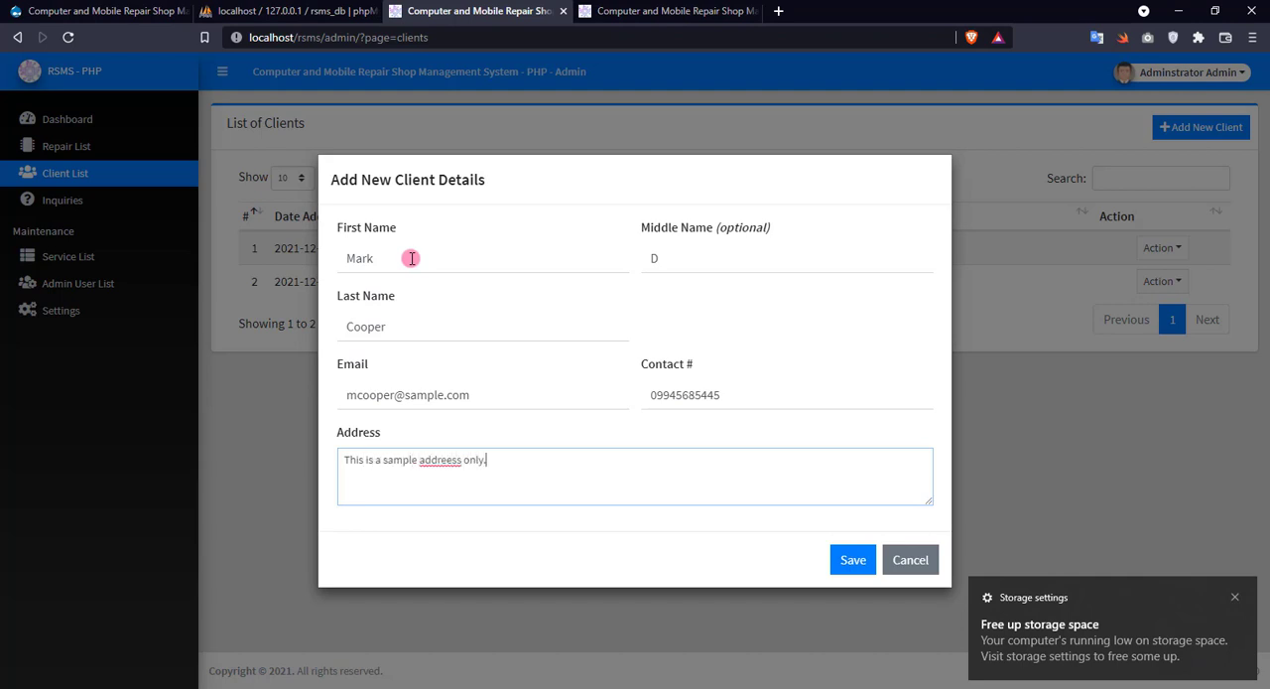
click(461, 459)
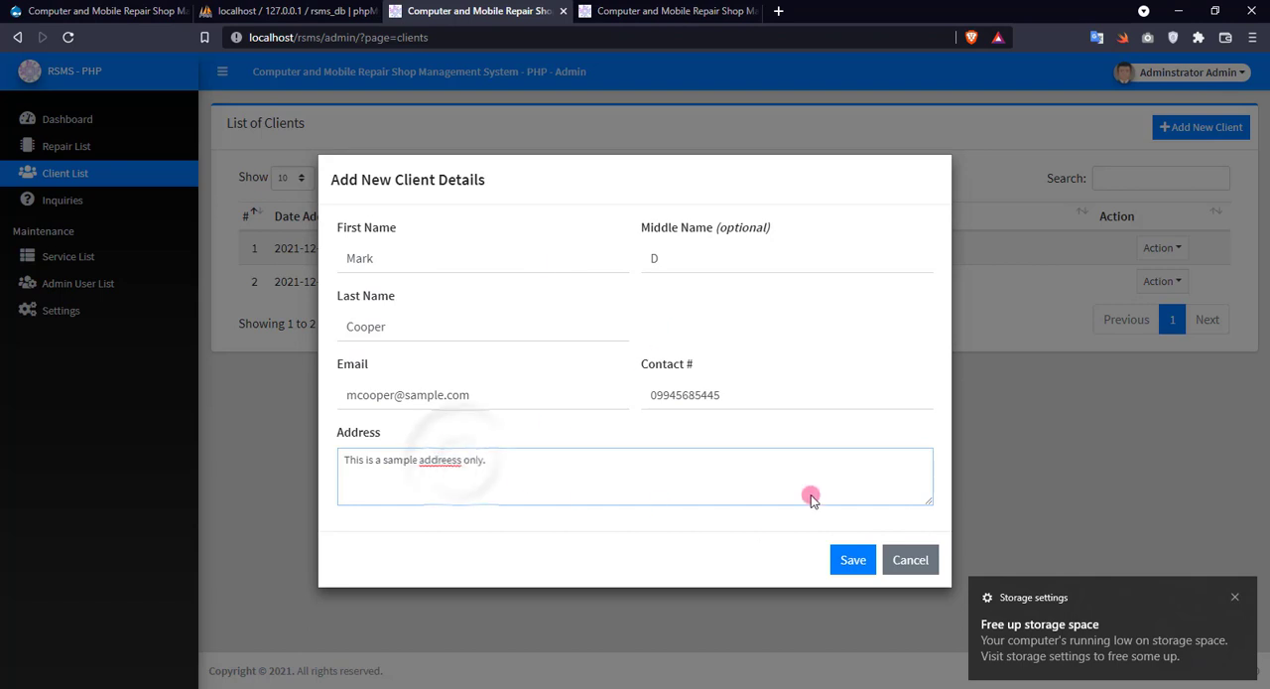
key(BackSpace)
click(855, 559)
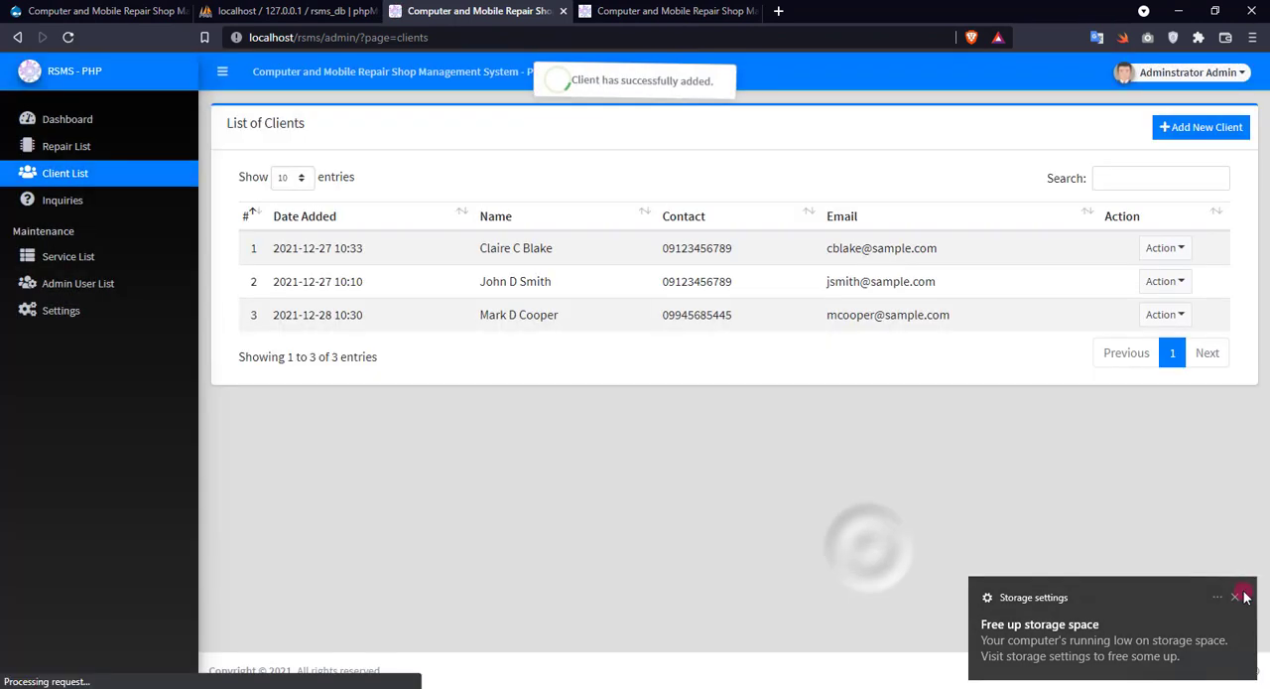
click(1234, 596)
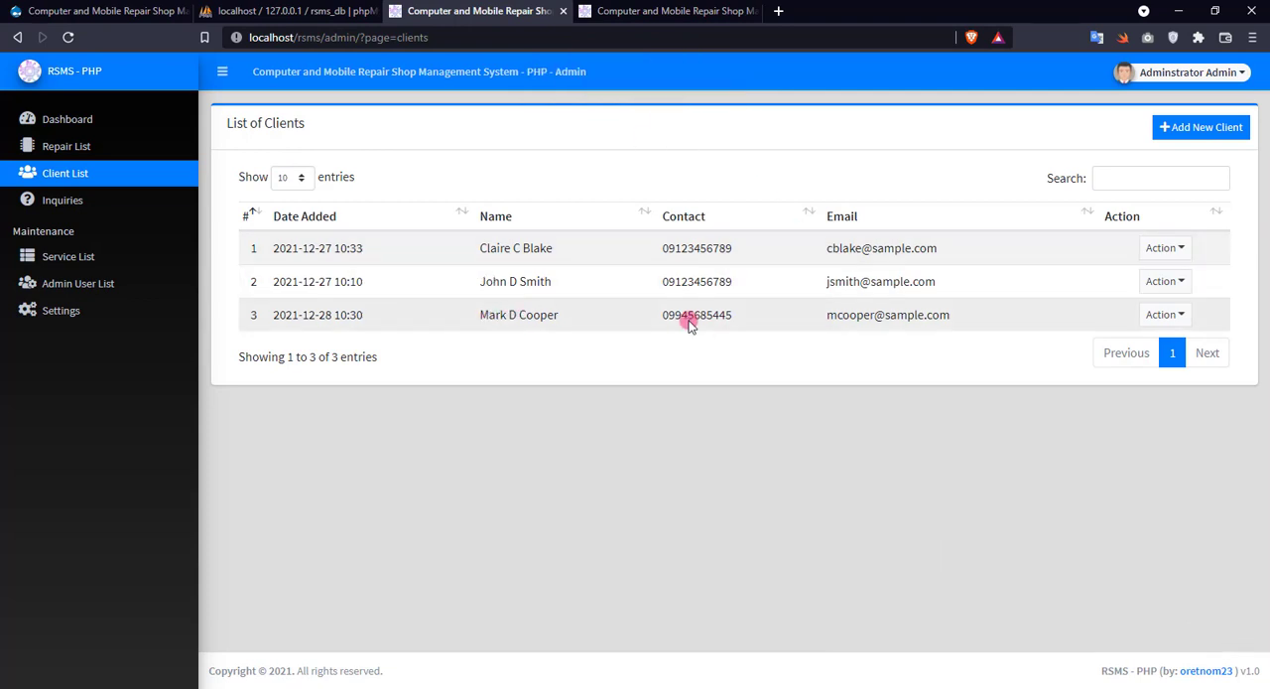
Edit the newly added client by appending an extra "k" to the first name, and save the record.
click(1143, 319)
click(1175, 356)
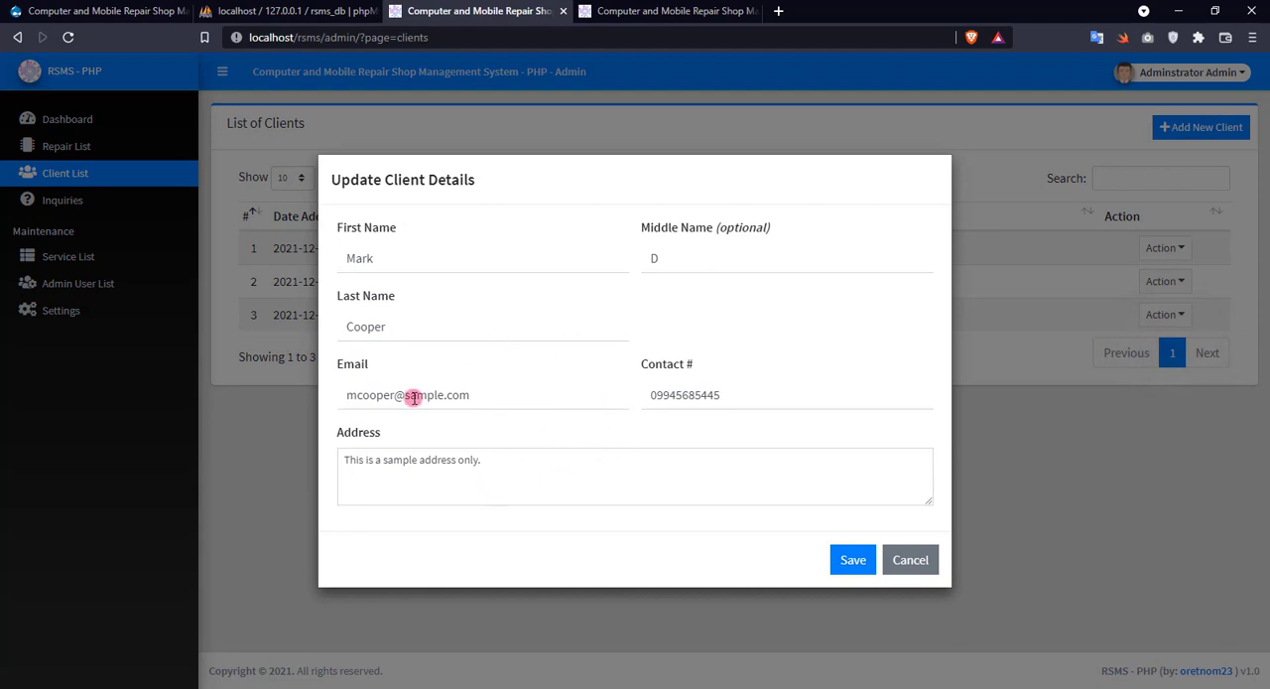
text(k)
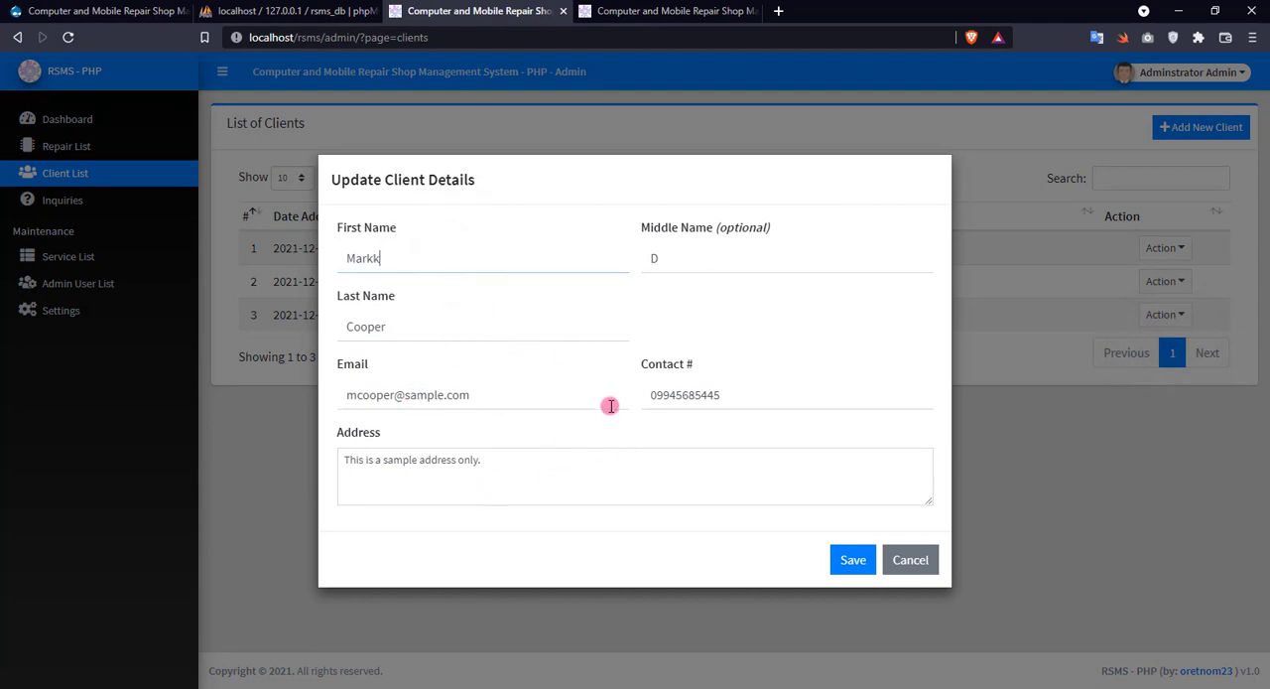
click(840, 560)
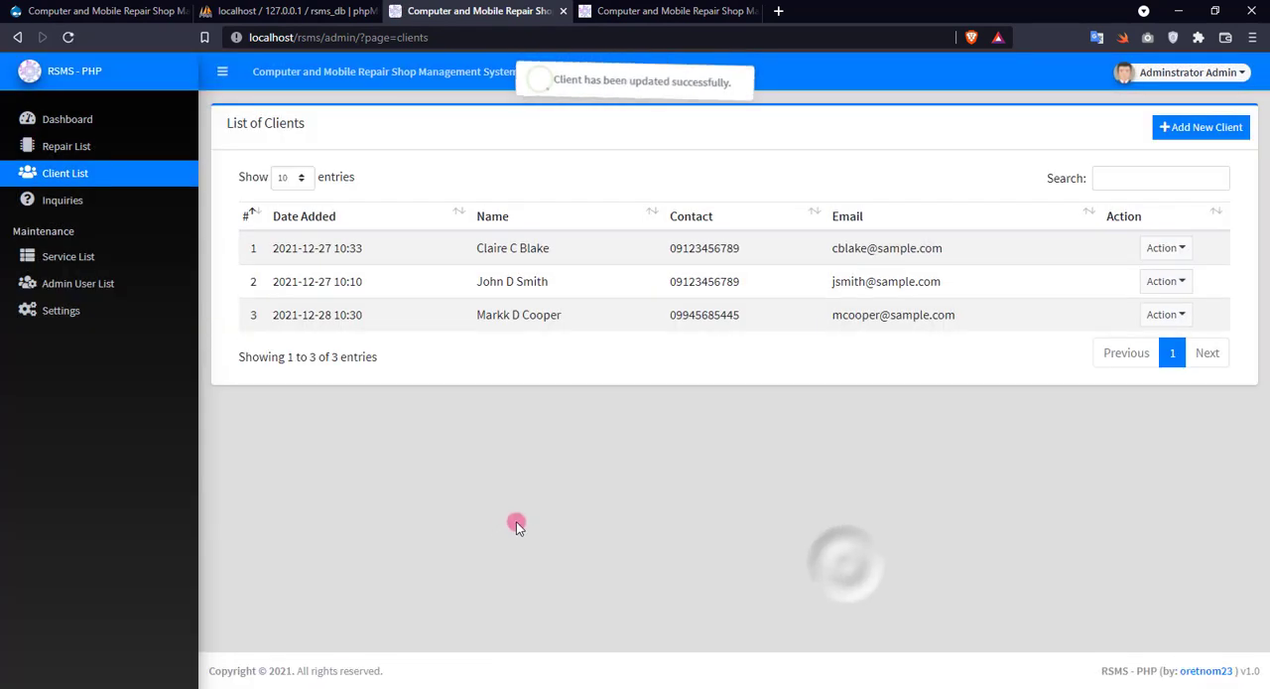
Remove the extra "k" from the newest client's first name and save the record.
click(1165, 315)
click(1170, 346)
click(450, 261)
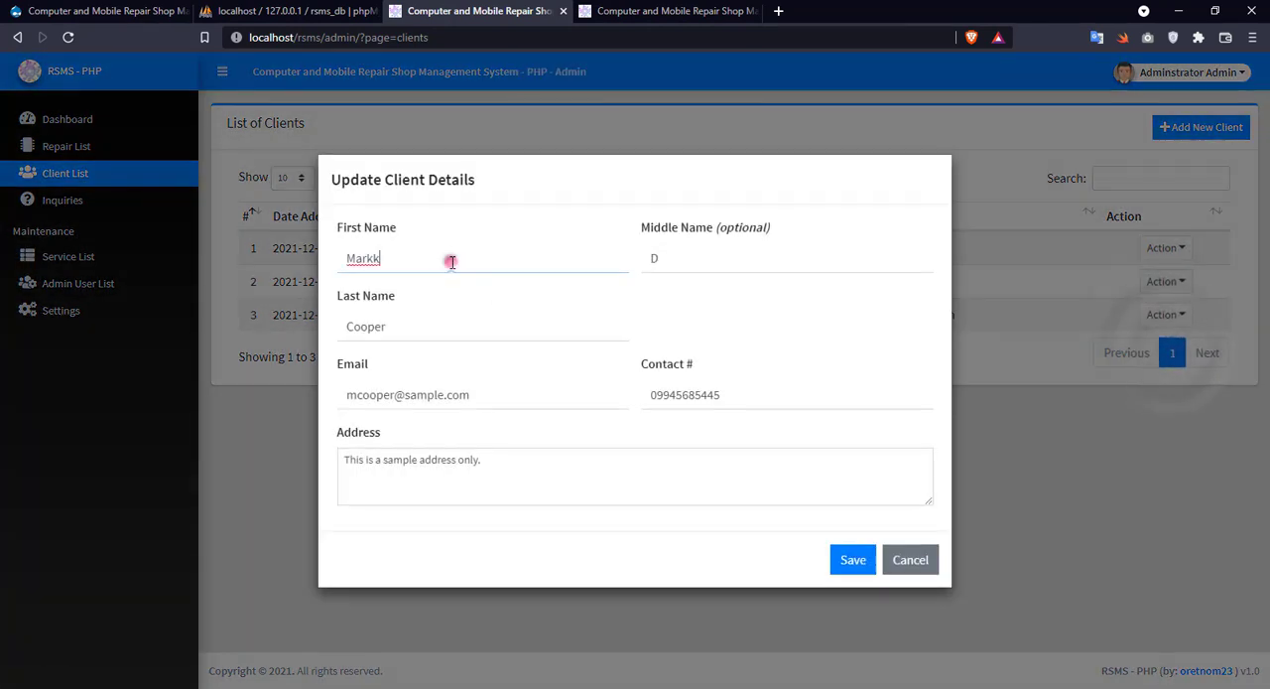
key(BackSpace)
click(855, 562)
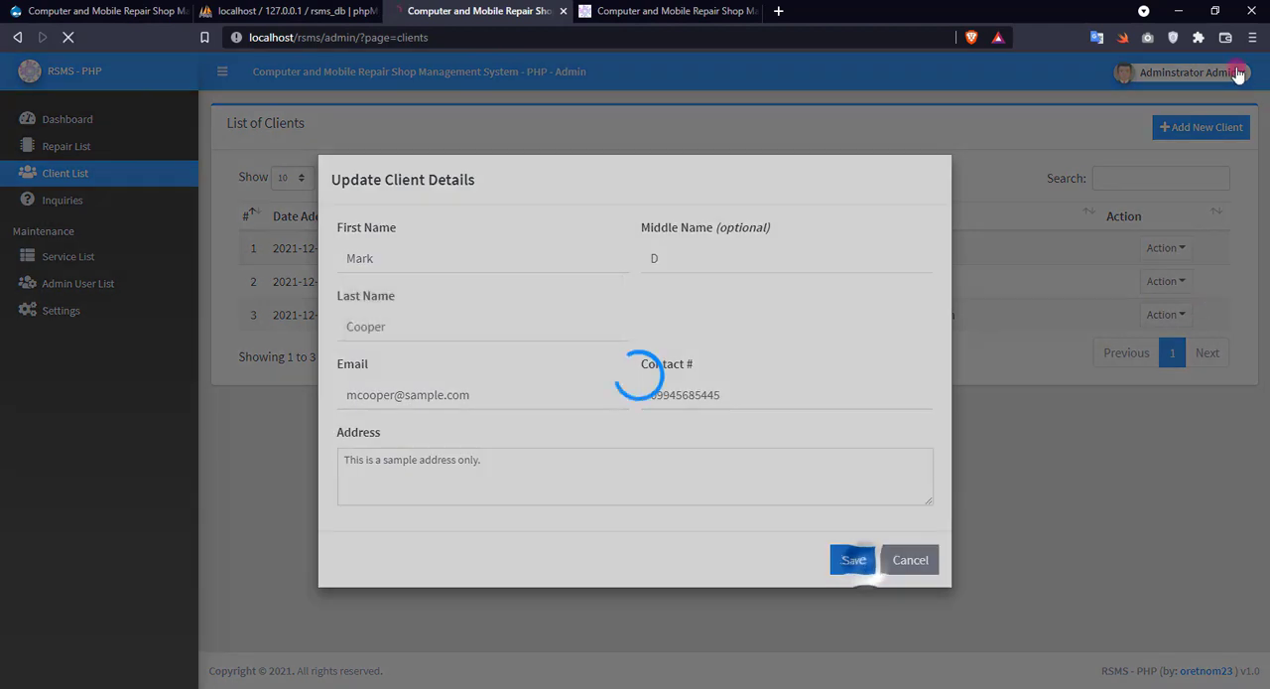
Start another client record with first name "To Delete" and last name "Data", leaving the middle name empty.
click(1186, 128)
click(423, 262)
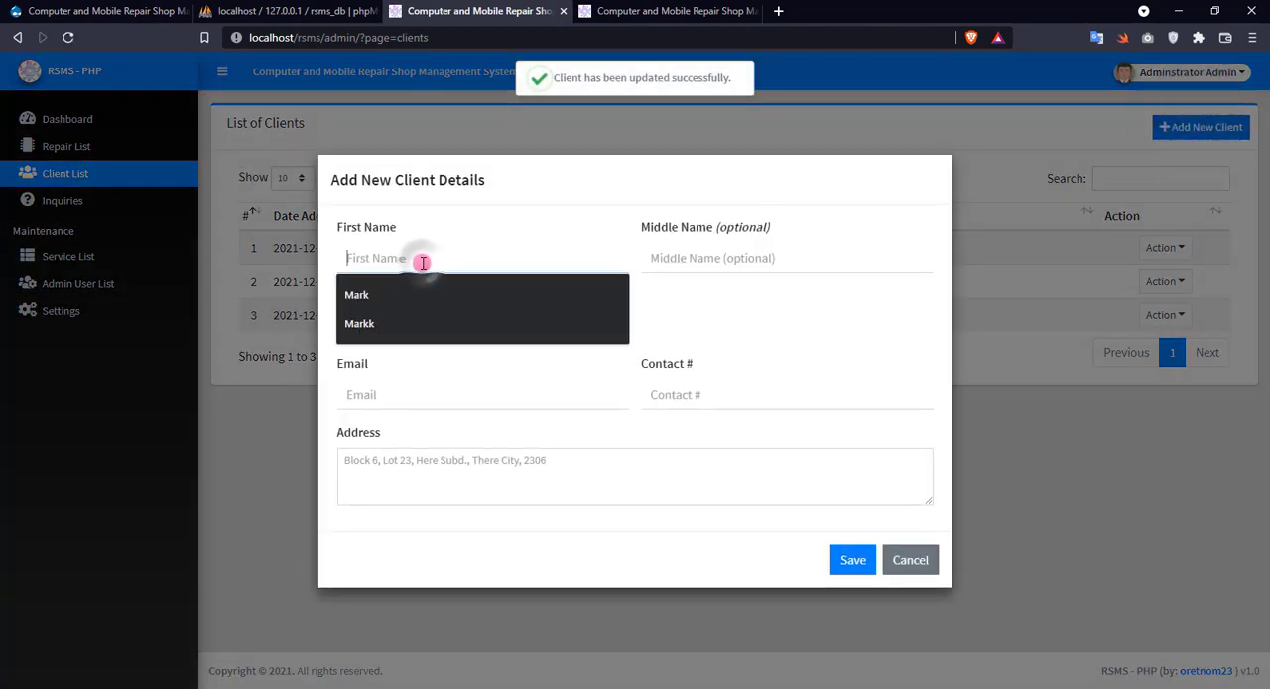
text(To Delete)
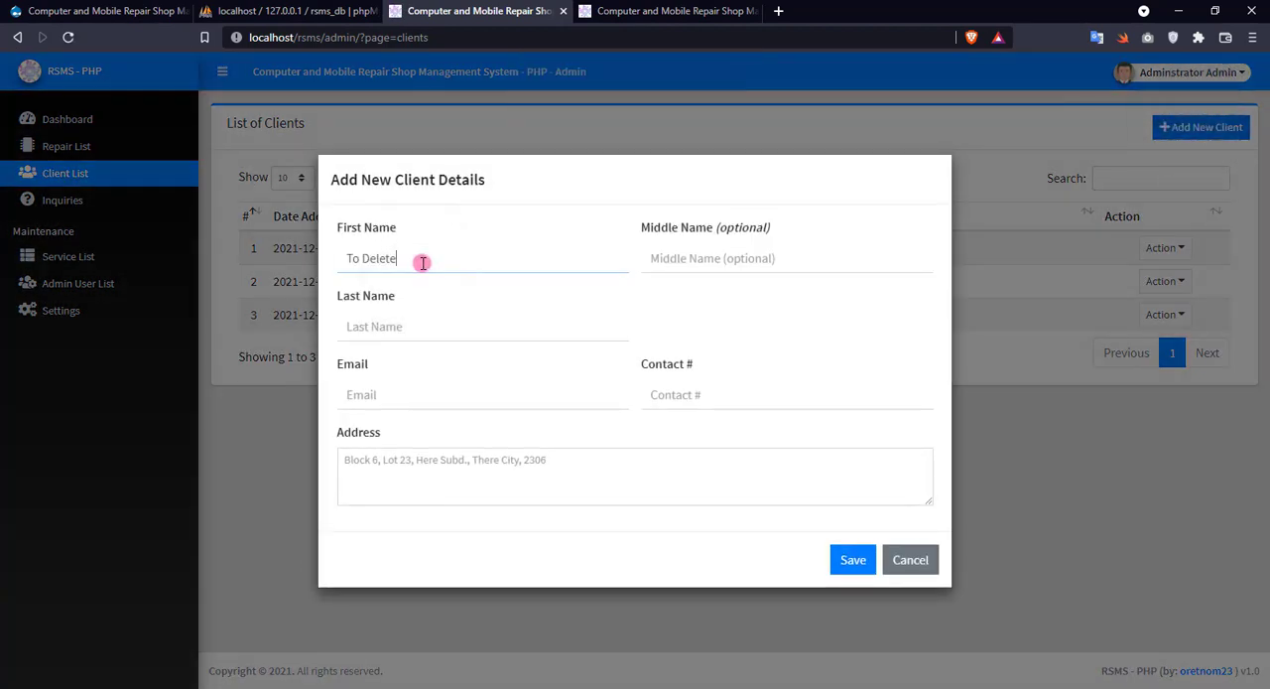
click(684, 273)
click(377, 325)
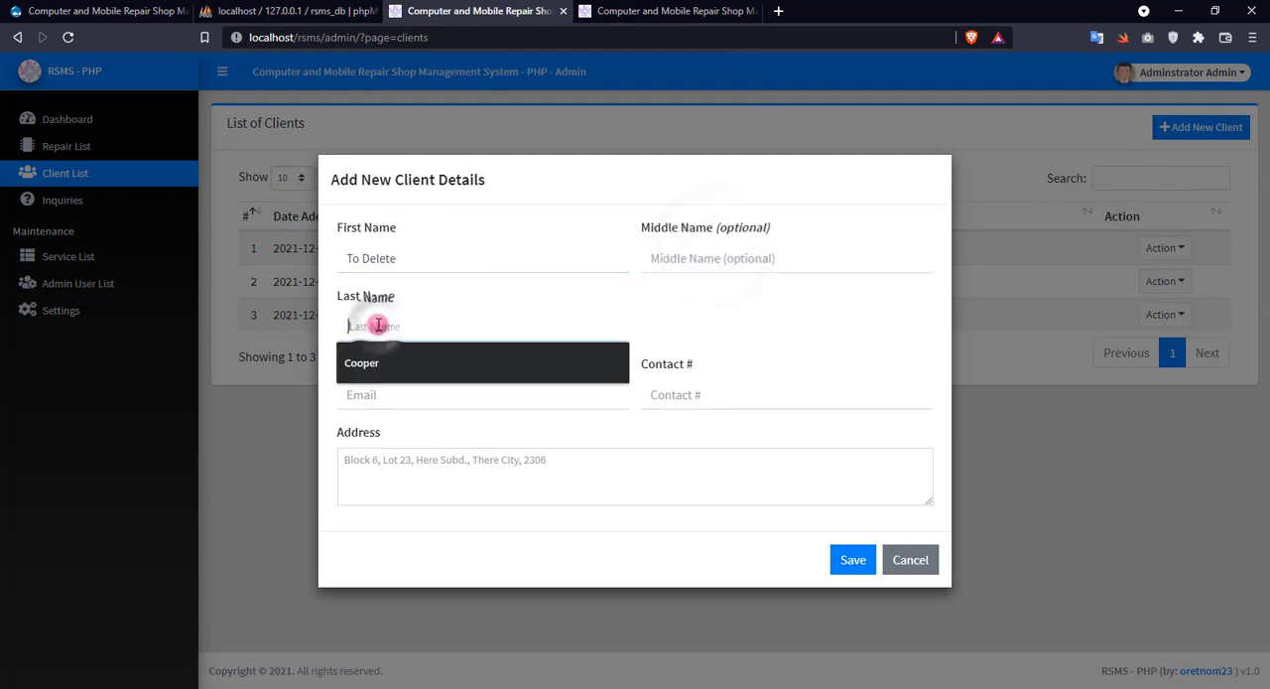
text(Data)
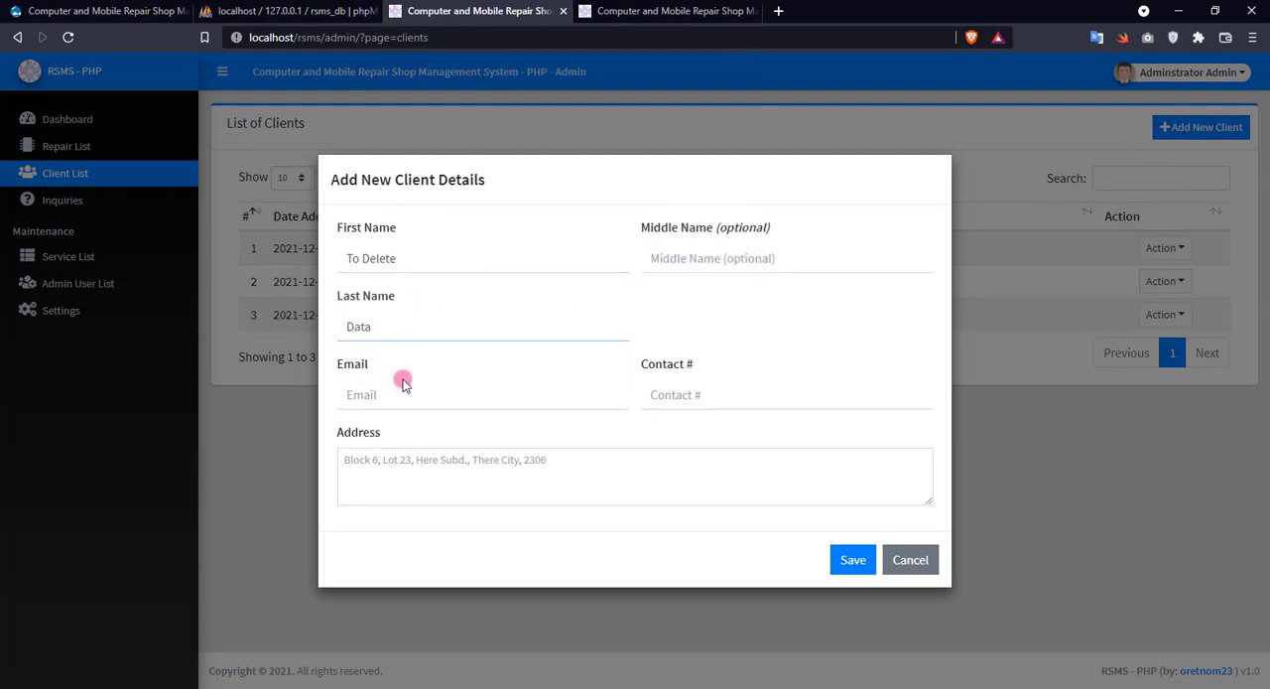
Fill in the sample client's email, contact number and the address "Sample", and save the client.
click(394, 387)
text(info)
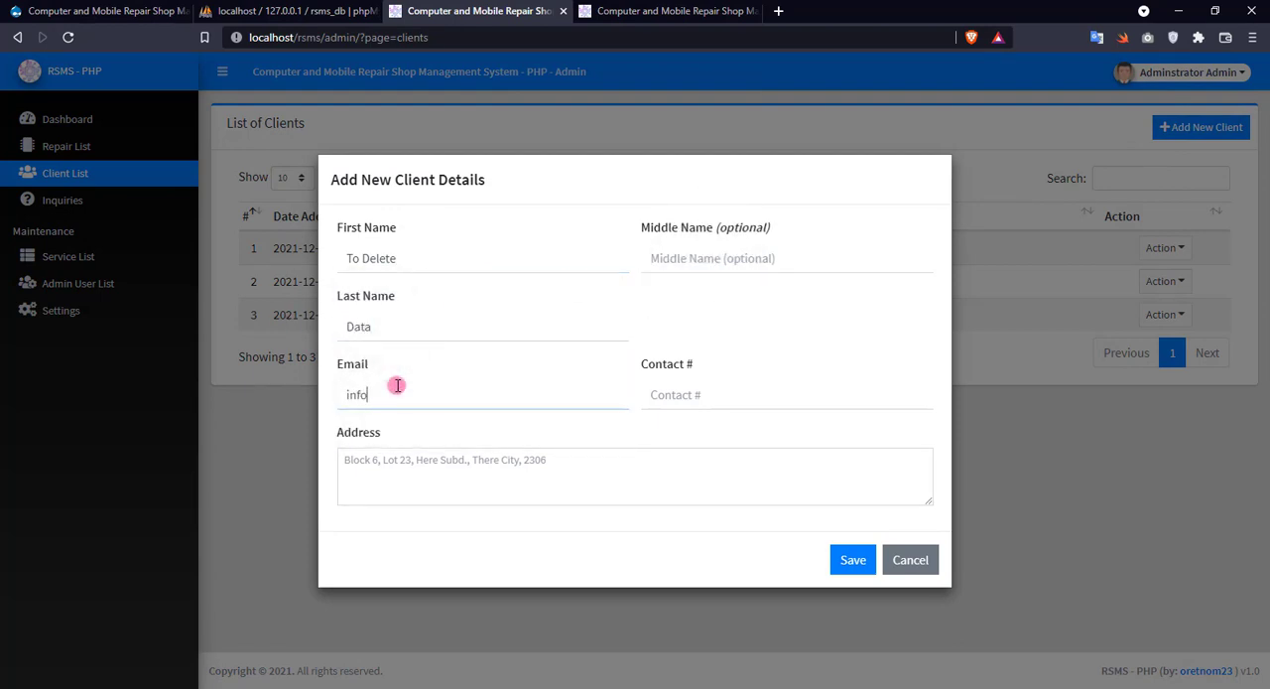
text(@sample.com)
key(Tab)
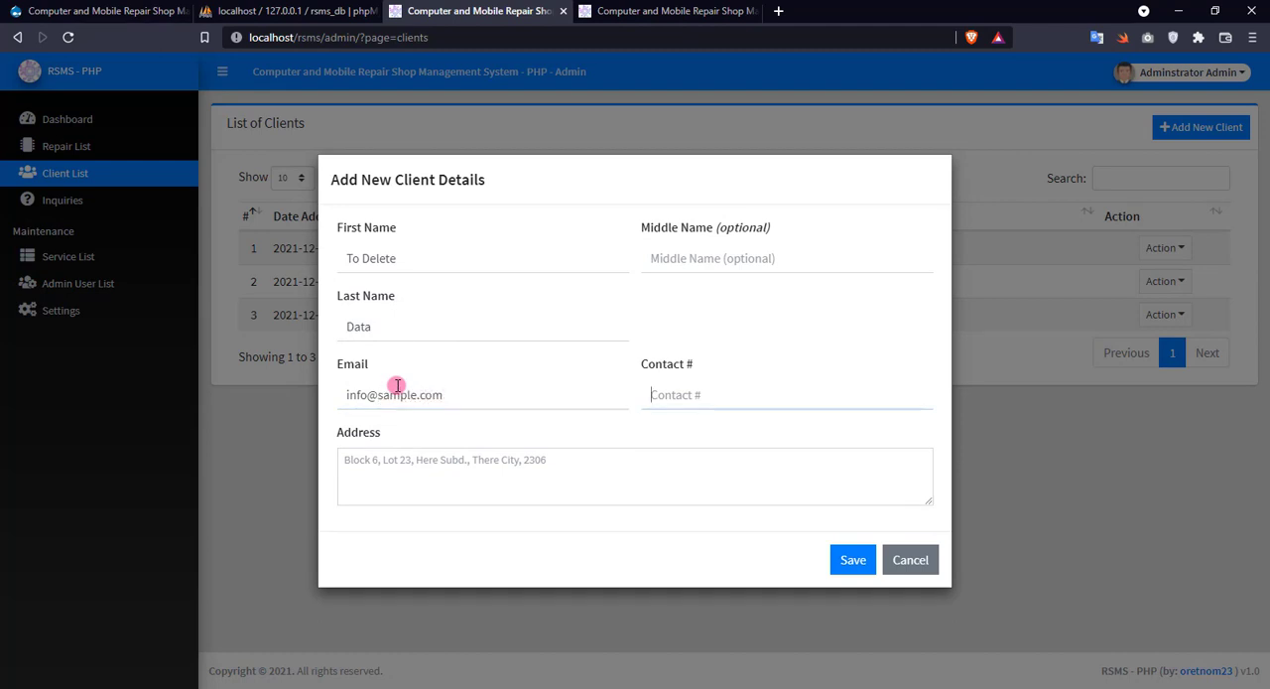
key(Tab)
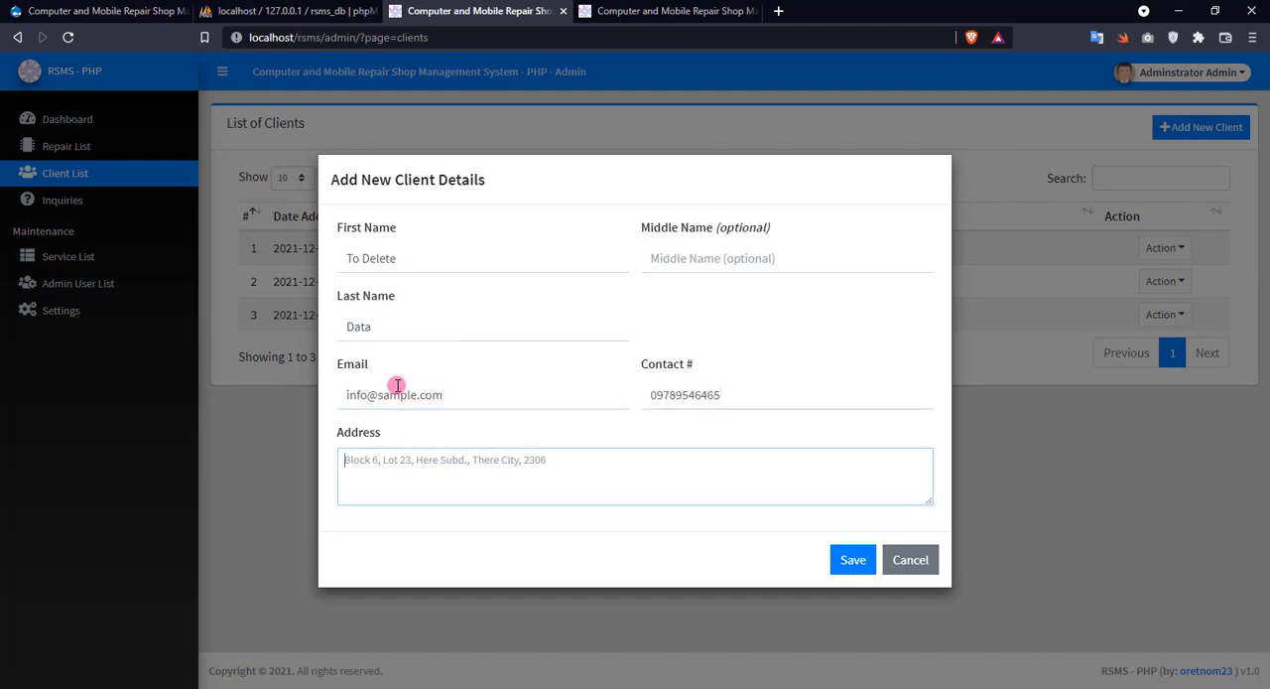
text(Sample)
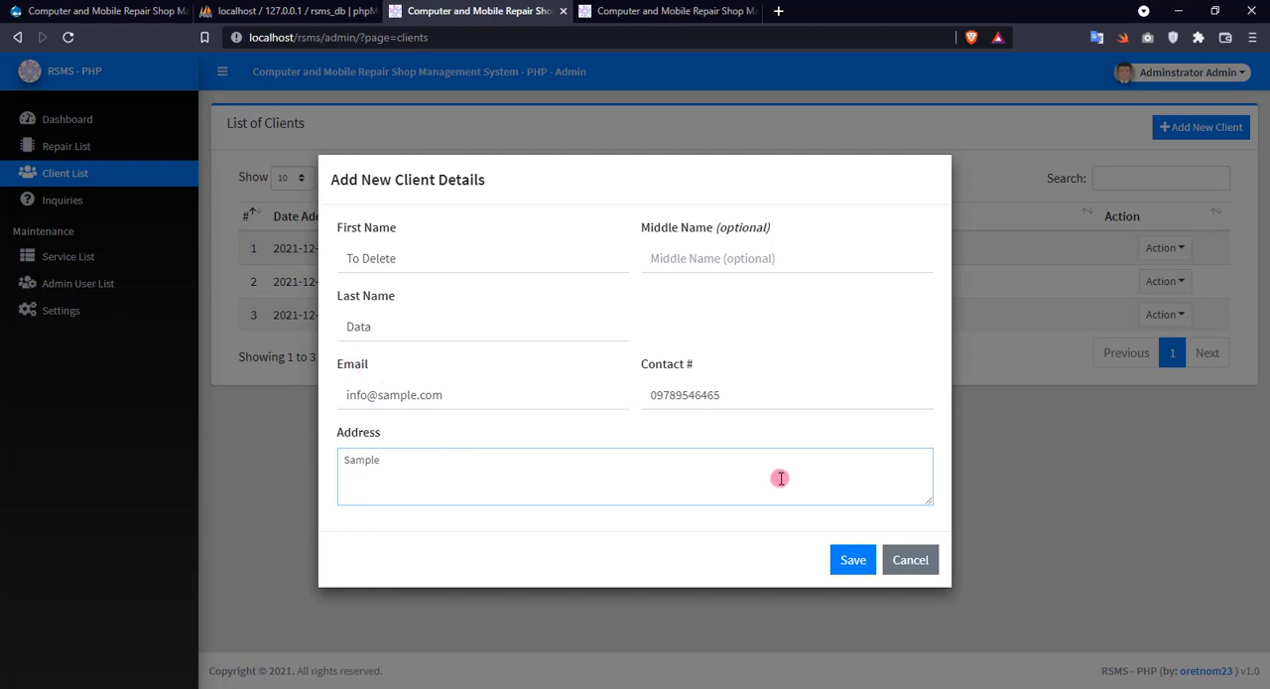
click(847, 559)
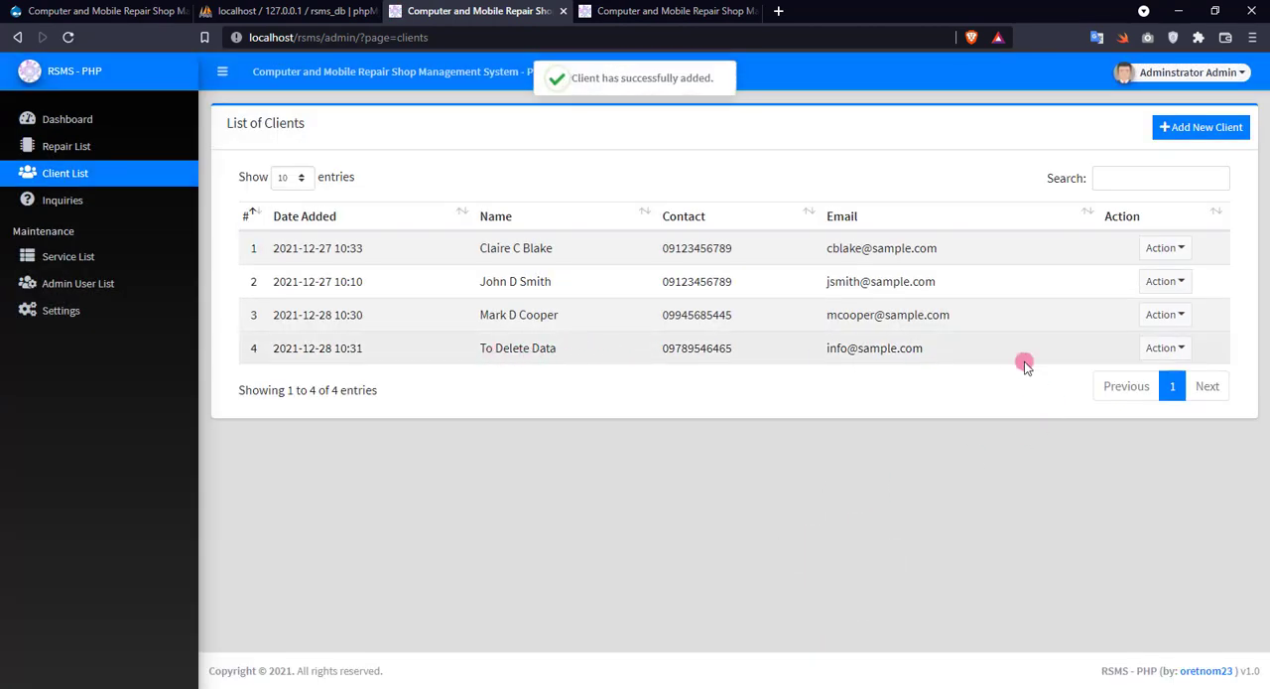
Delete the "To Delete Data" client from the client list and confirm the deletion.
click(1160, 355)
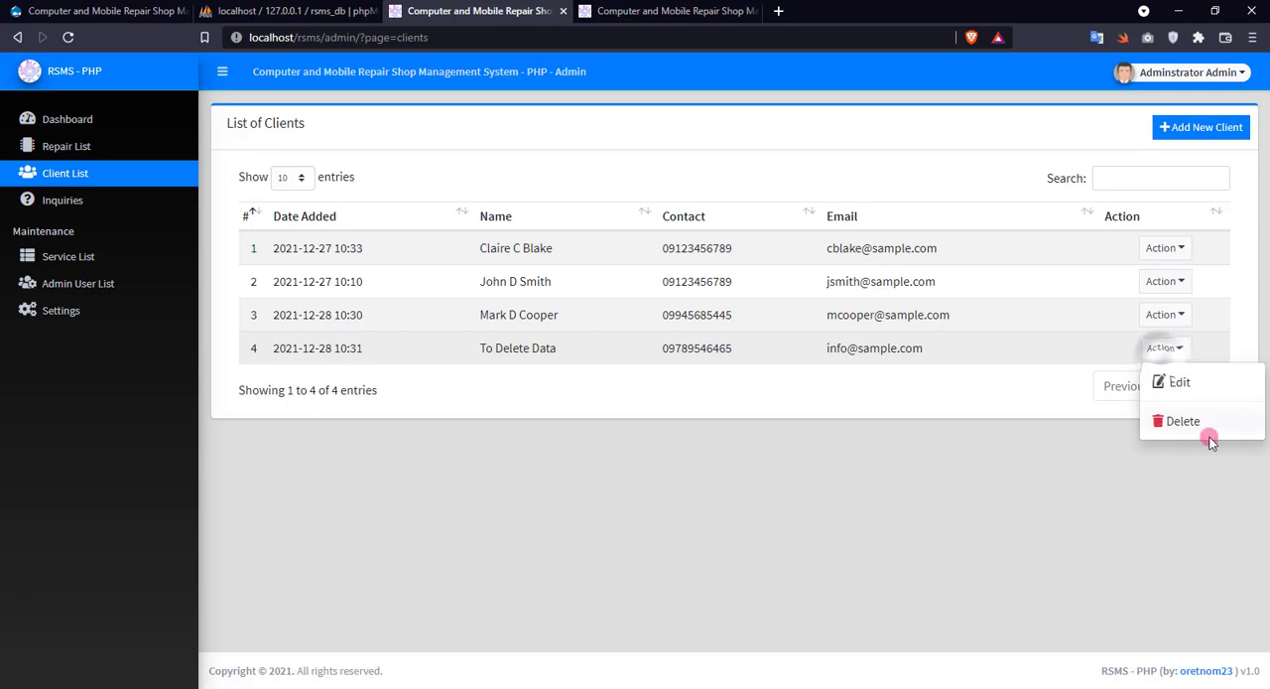
click(1196, 424)
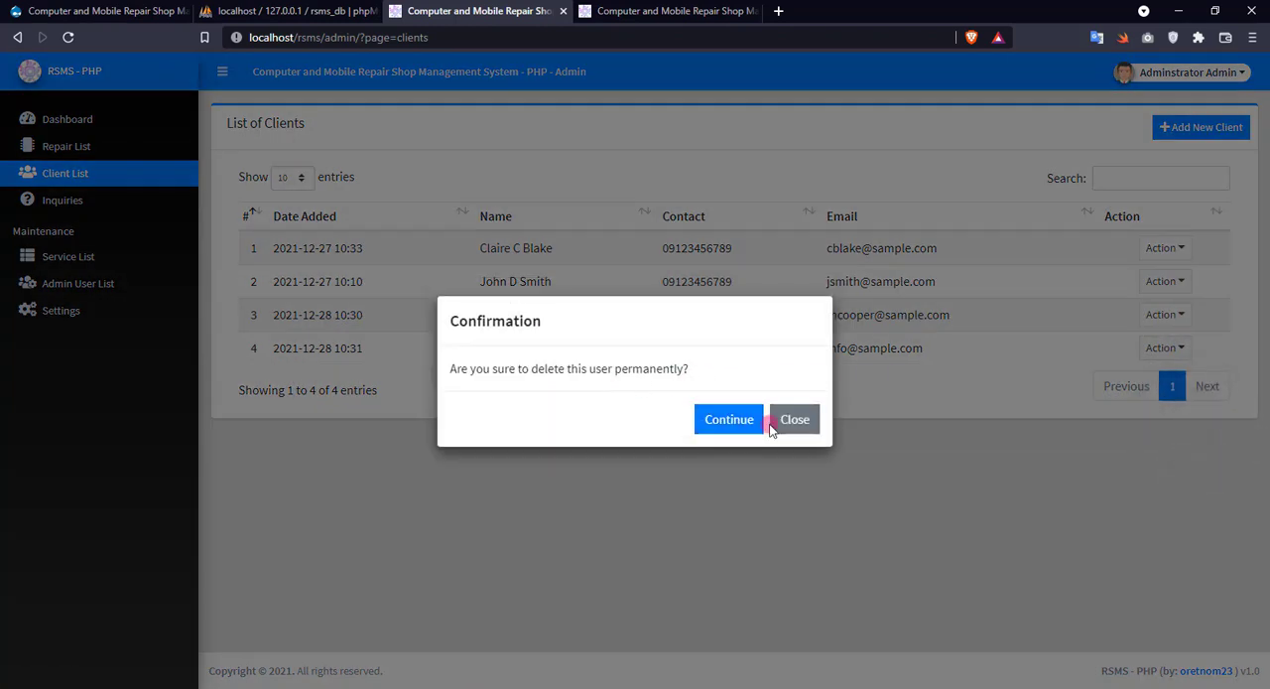
click(728, 419)
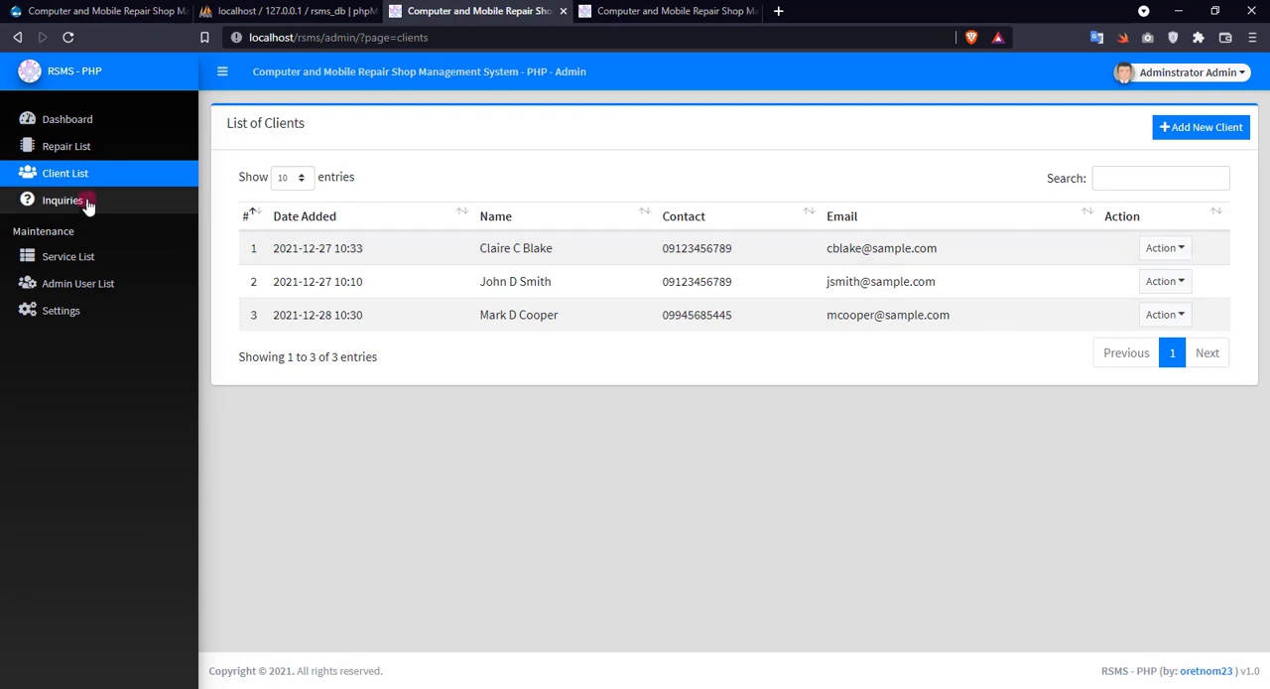
Start a new repair entry from the repair list and select the newly added client by searching for the last name.
click(65, 148)
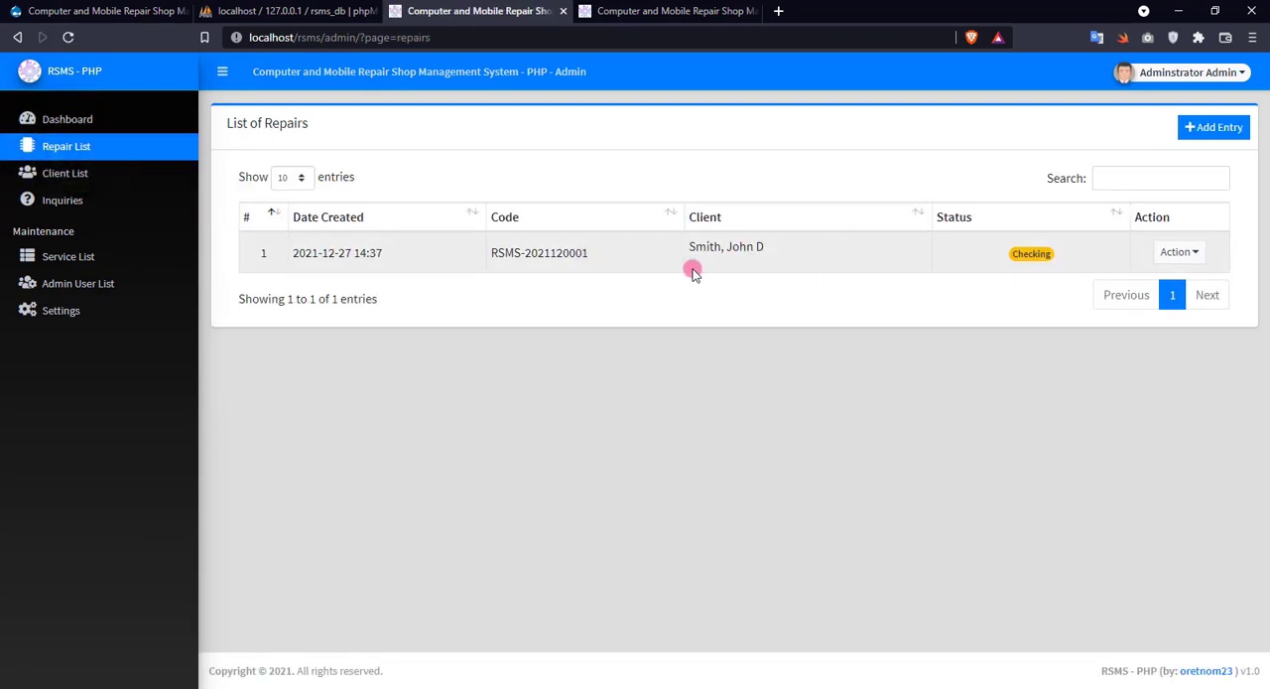
click(1224, 140)
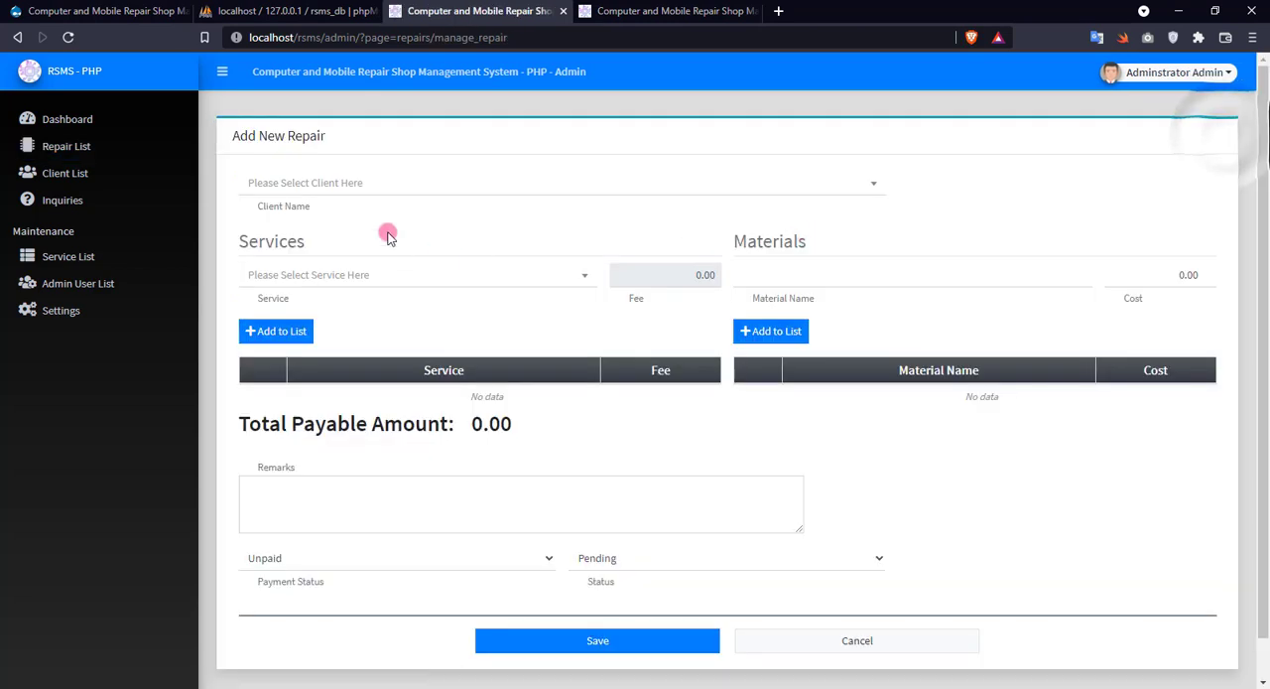
click(317, 186)
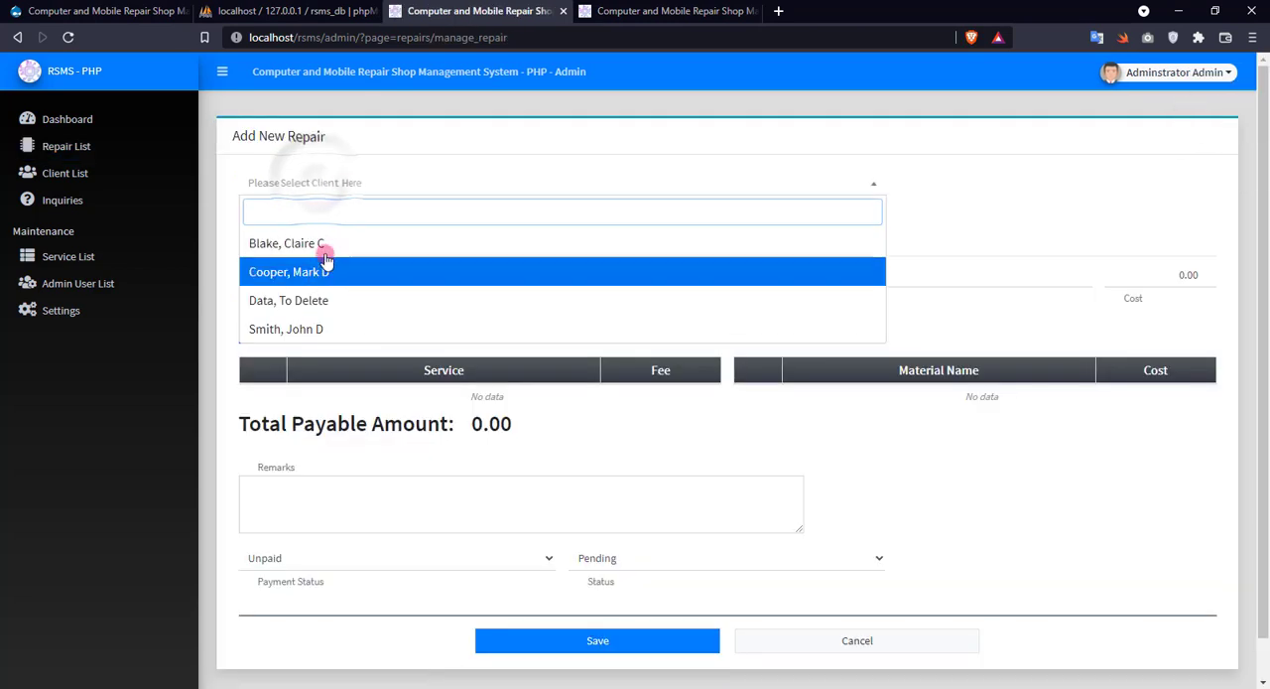
text(coo)
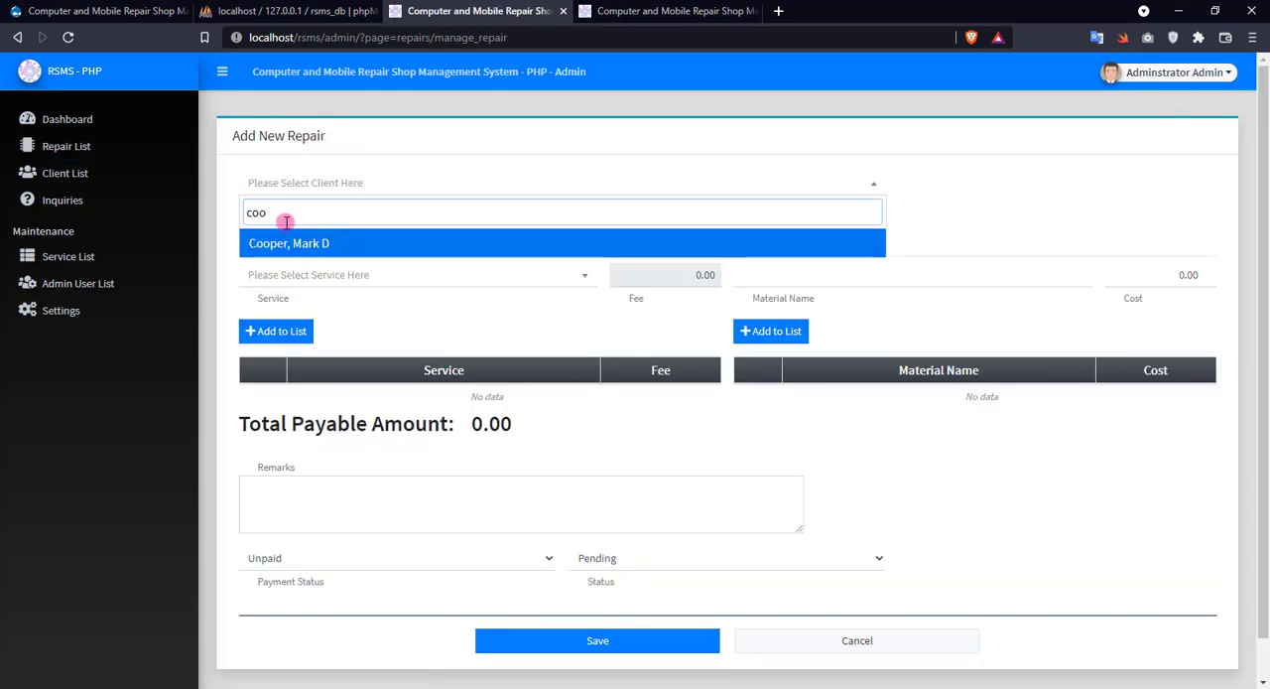
click(317, 244)
Add Service 101 to the services of the new repair entry.
click(319, 268)
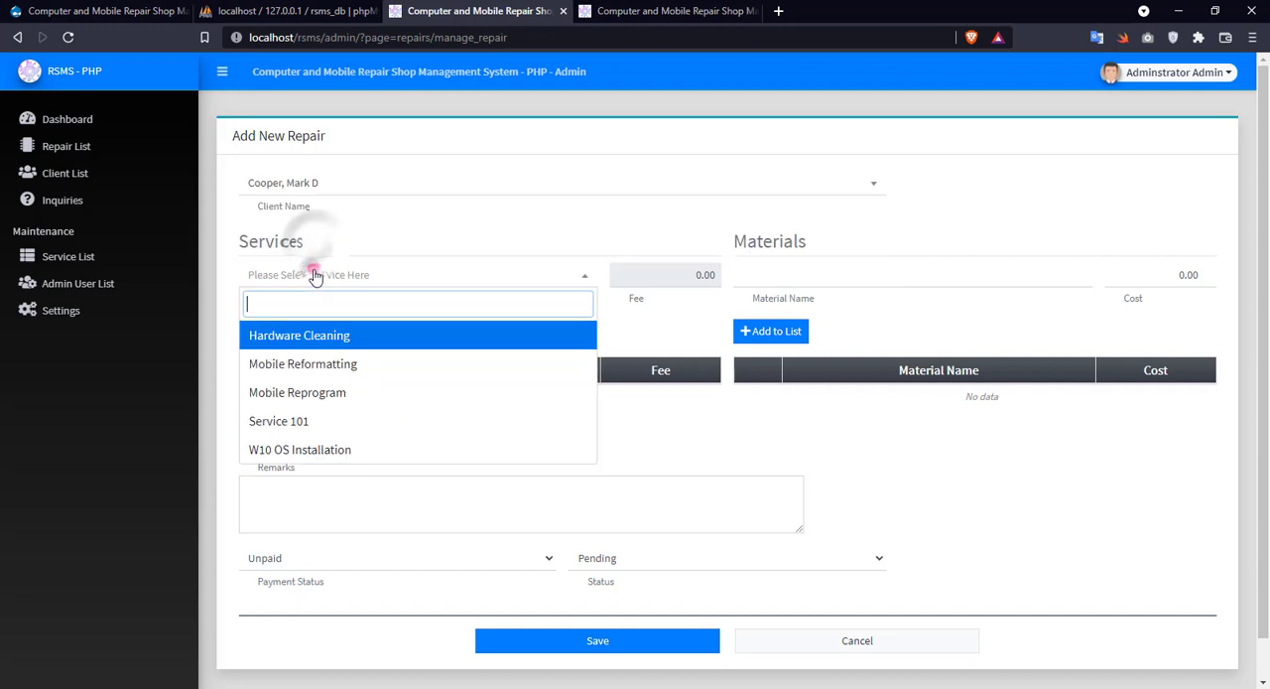
click(310, 420)
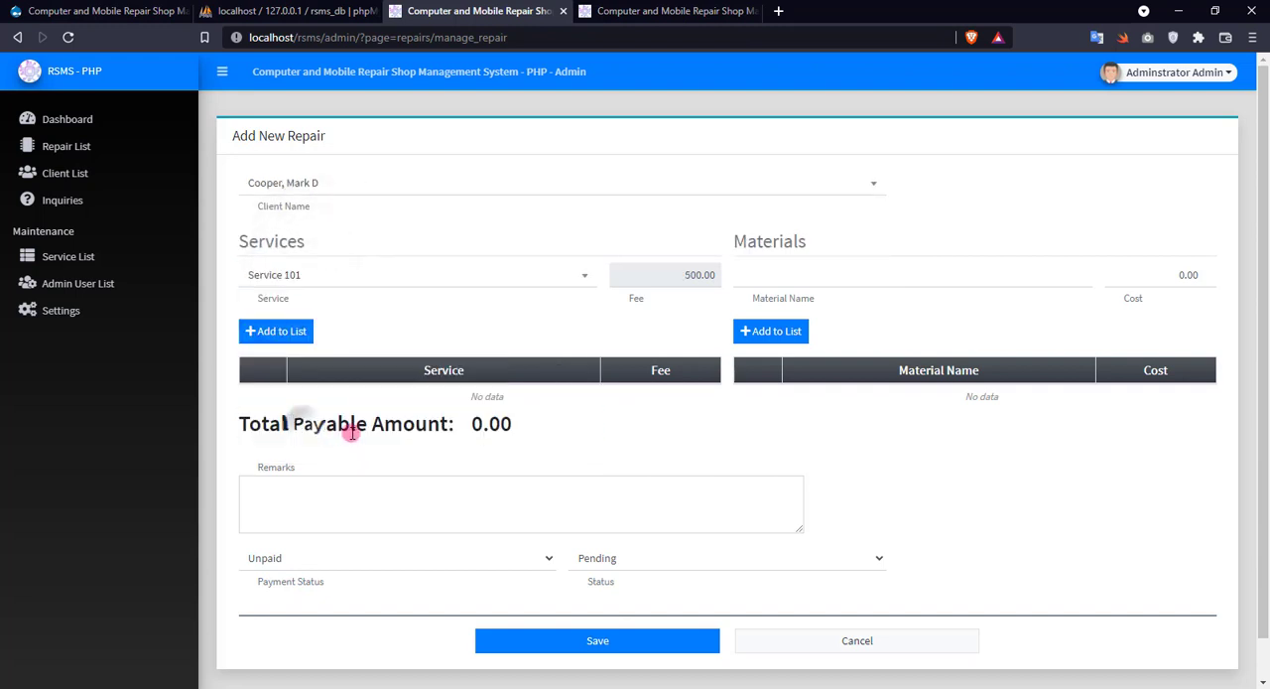
click(284, 335)
Add the Hardware Cleaning and Mobile Reprogram services to the new repair entry.
click(315, 275)
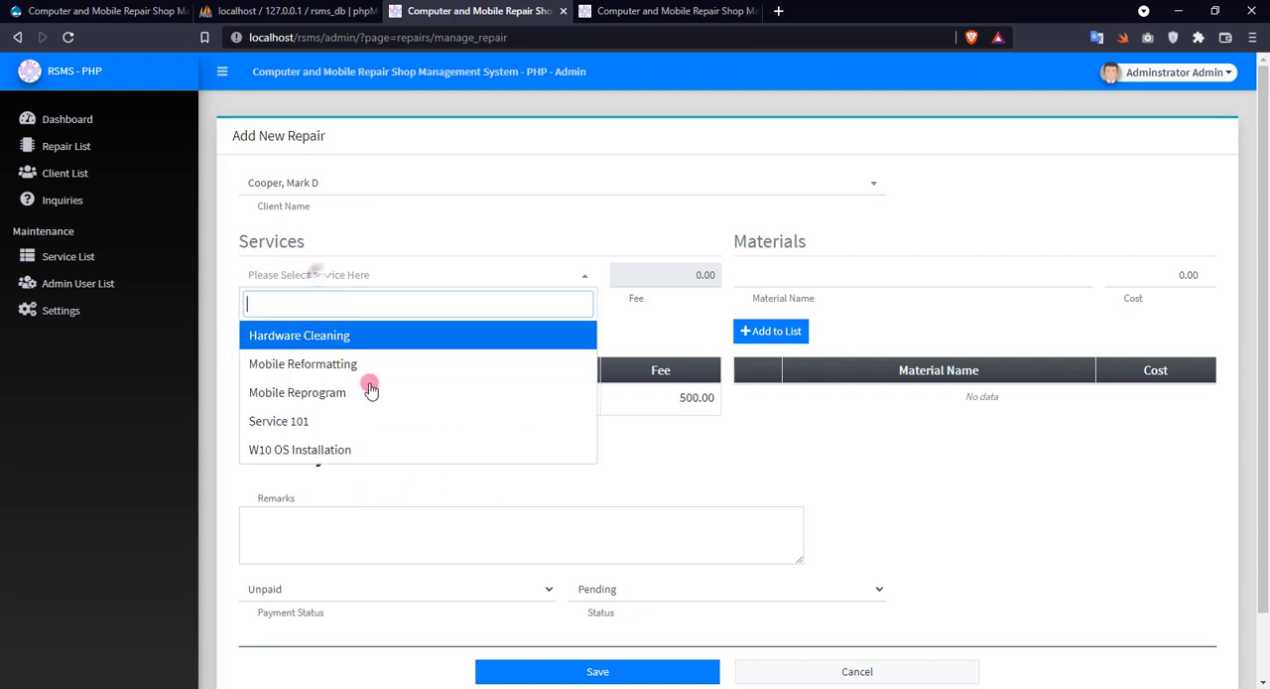
click(338, 337)
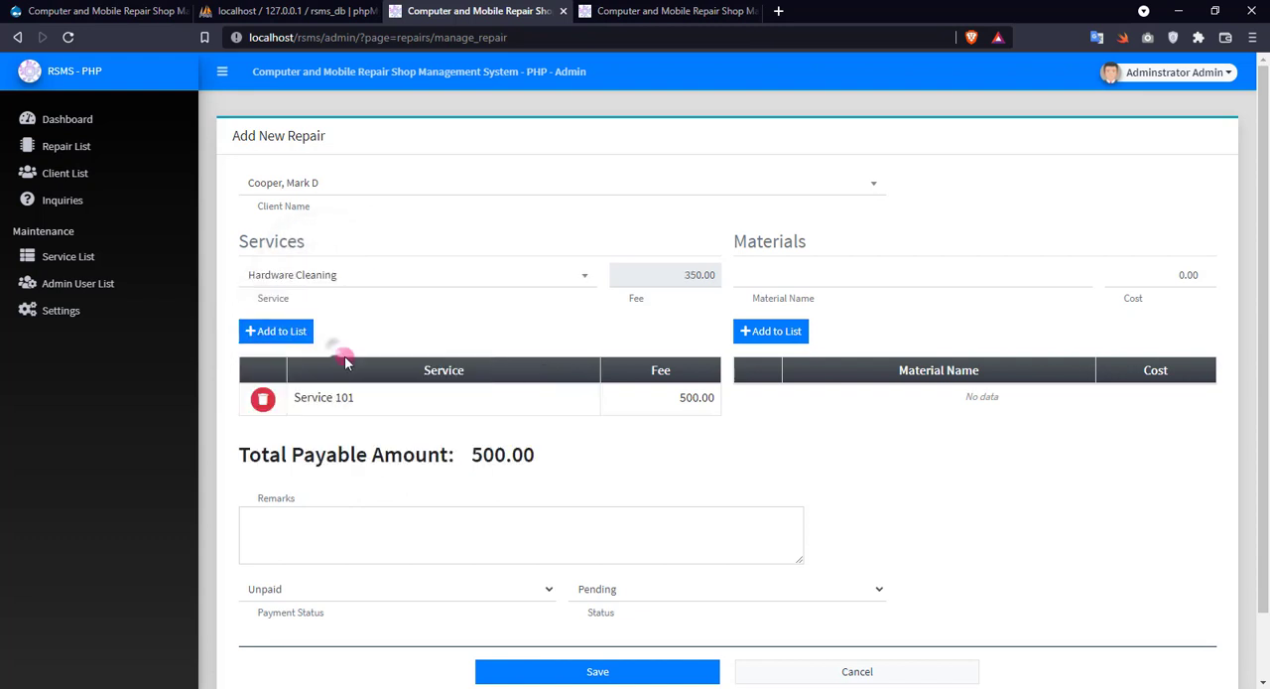
click(296, 333)
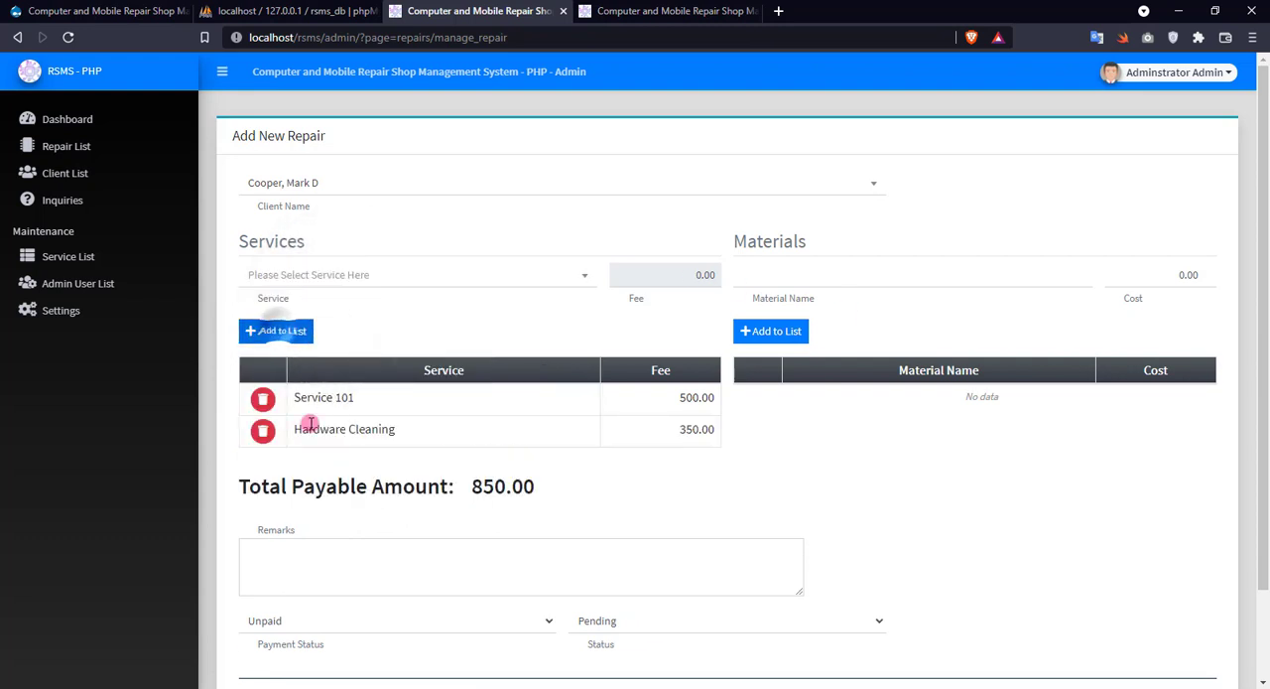
click(421, 275)
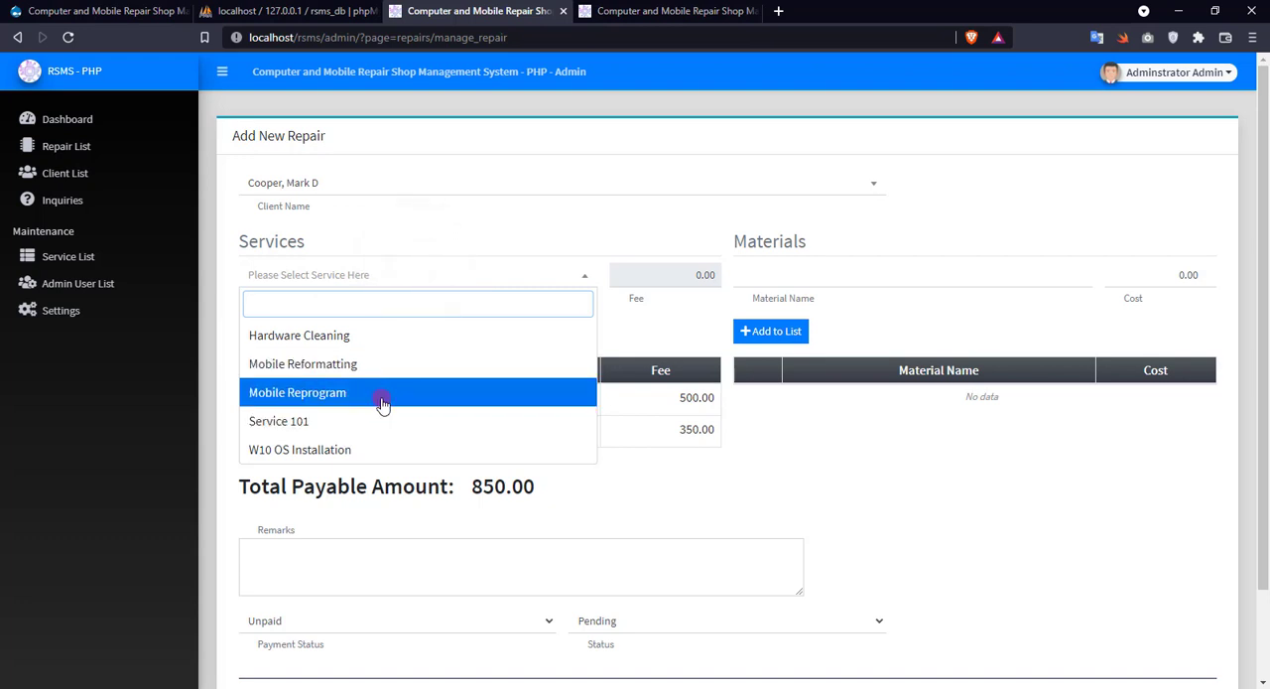
click(382, 397)
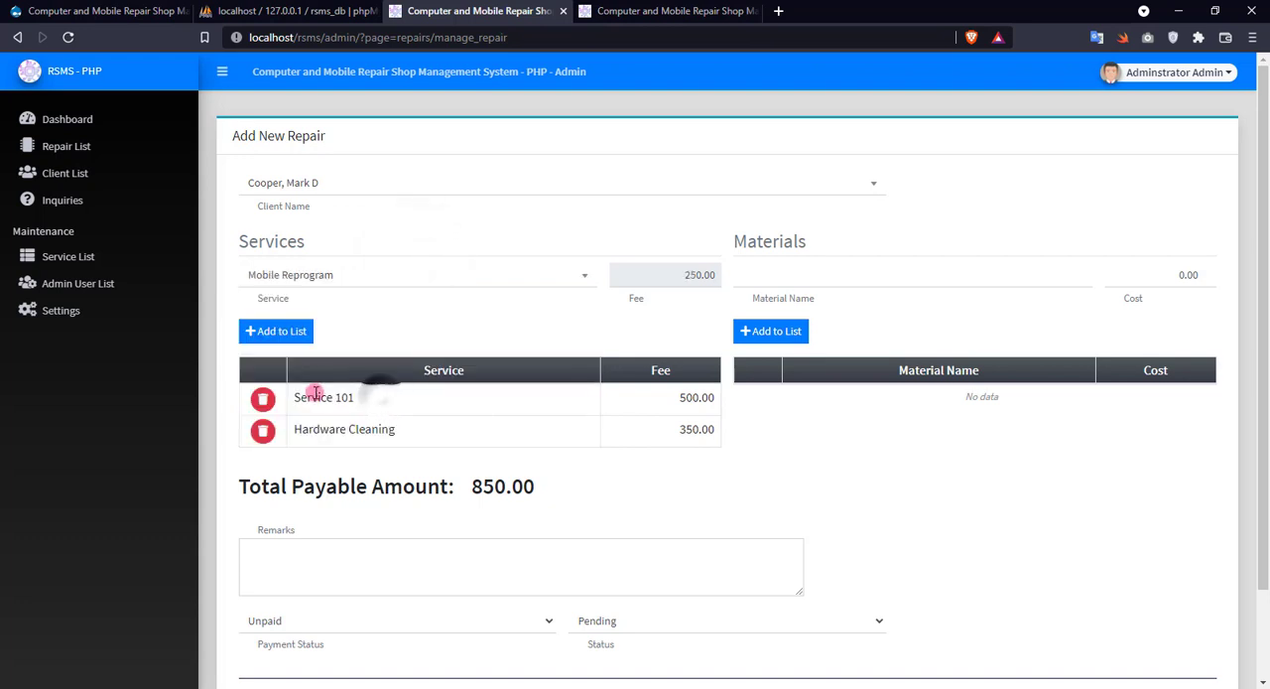
click(282, 339)
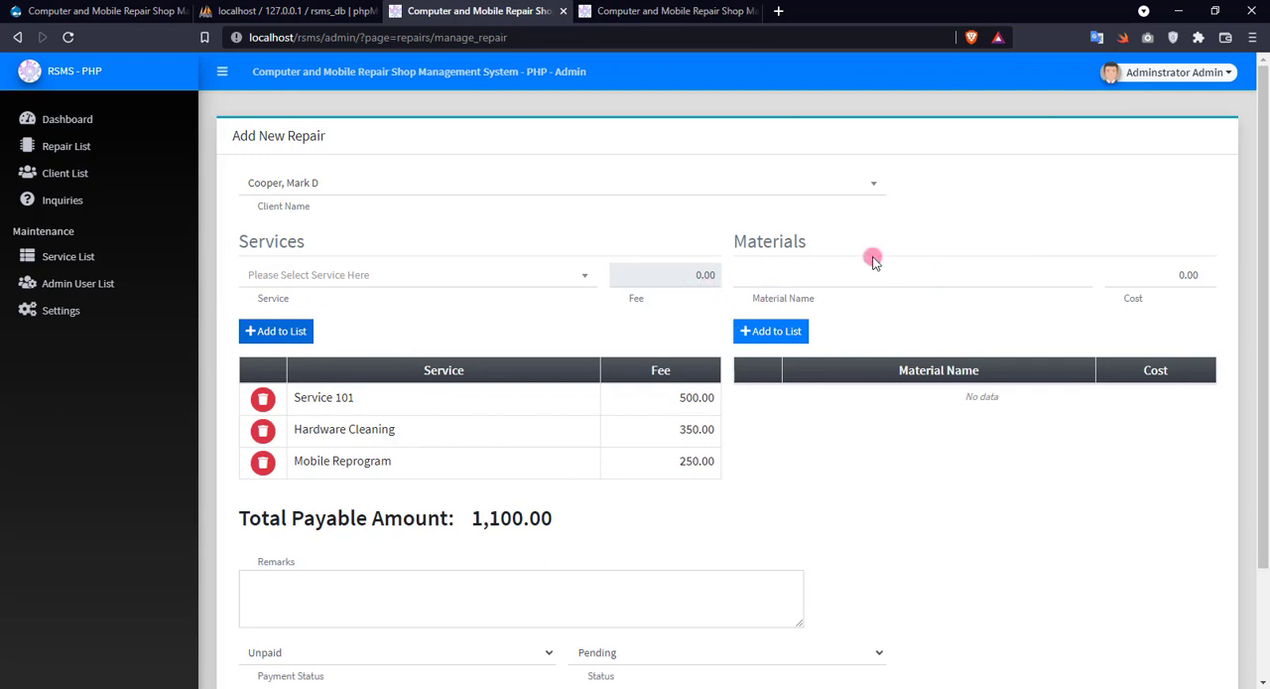
Add a material named "Material 101" with a cost of 2500 to the repair entry.
click(850, 279)
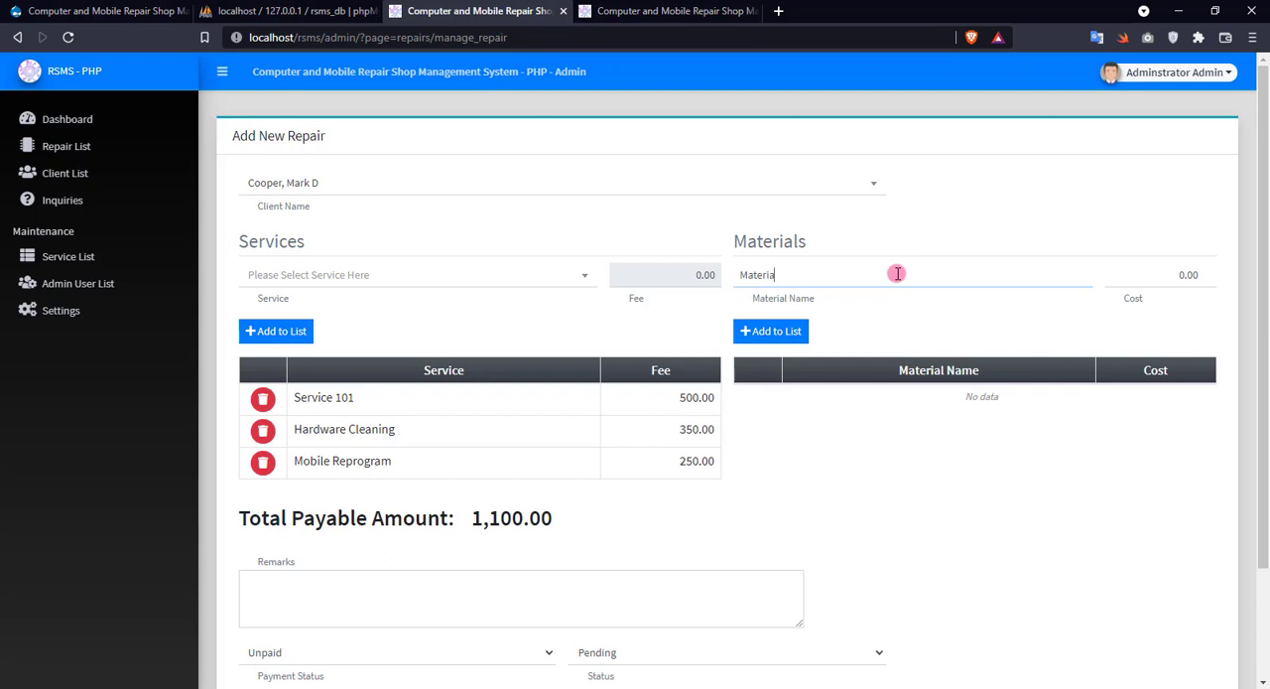
click(1181, 282)
text(2500)
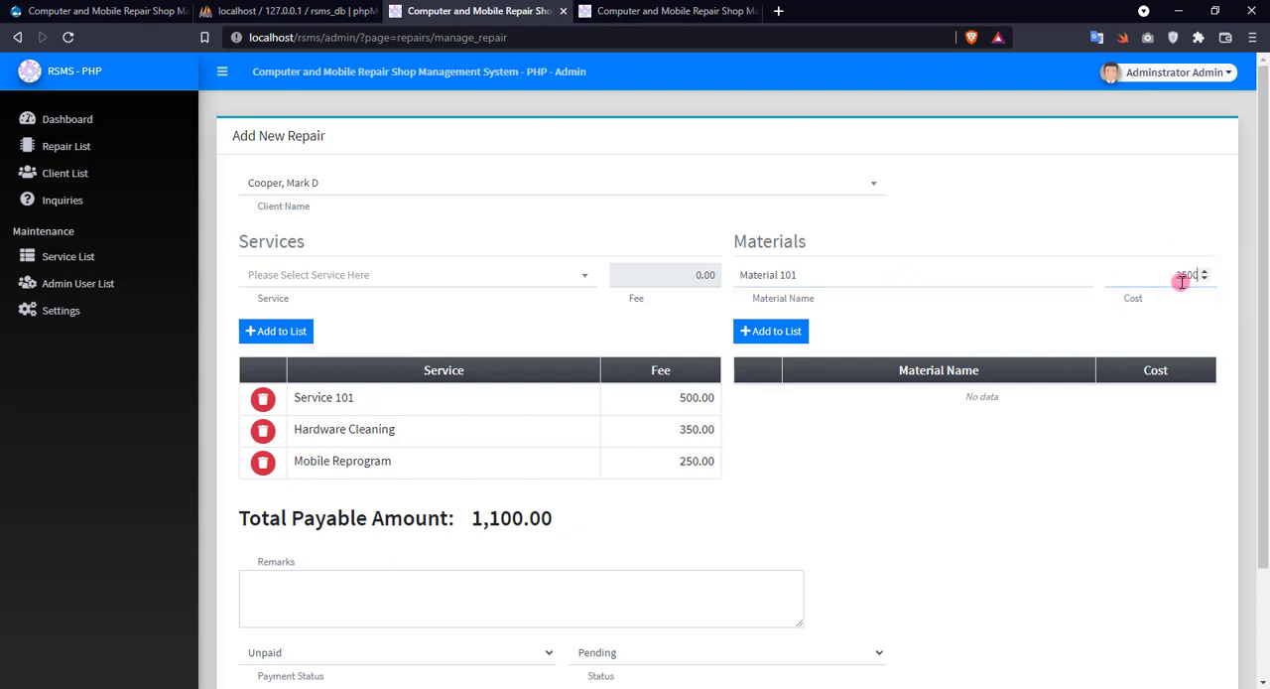
click(744, 332)
Add a second material named "Test Material" with a cost of 380 to the repair entry.
click(823, 278)
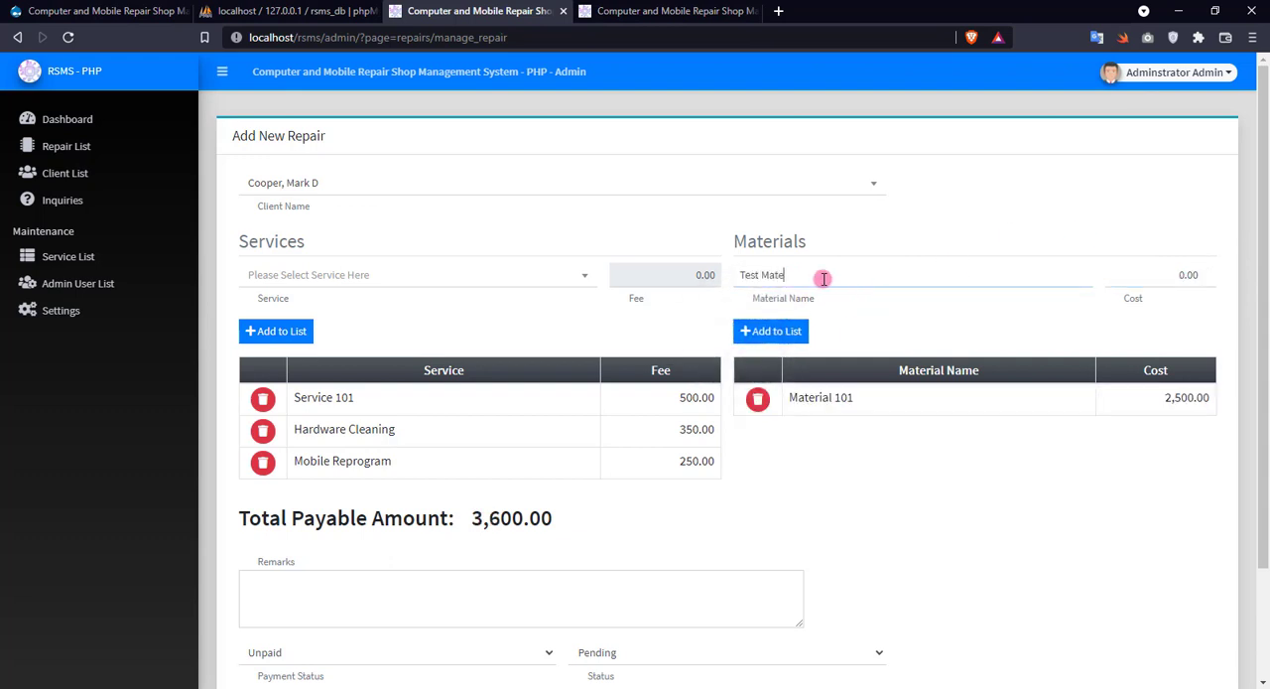
key(Tab)
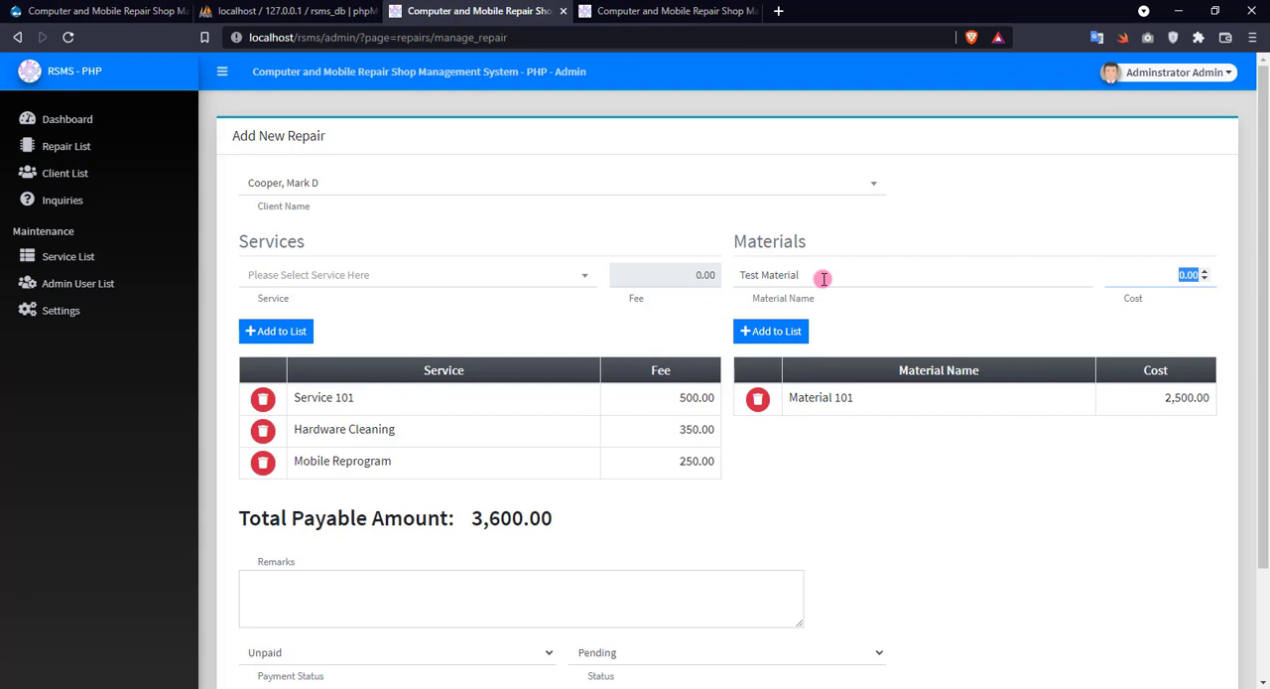
click(766, 331)
click(746, 282)
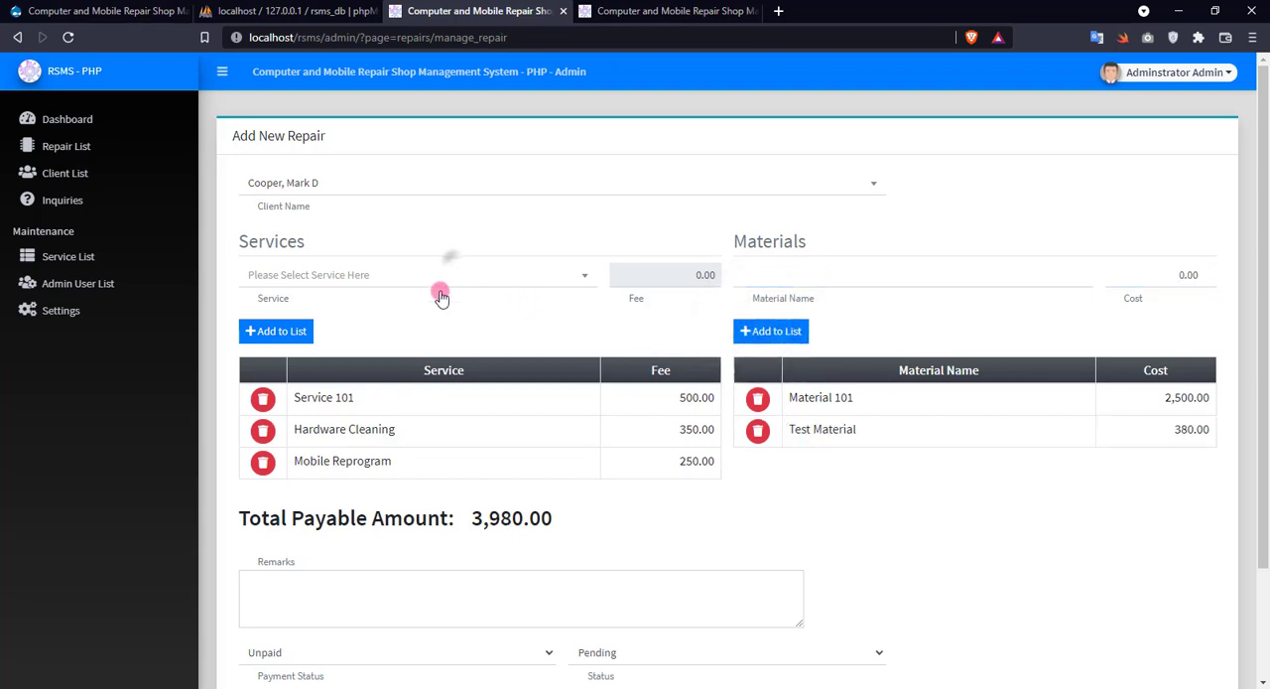
Try to add the Hardware Cleaning service to the repair entry a second time.
click(407, 265)
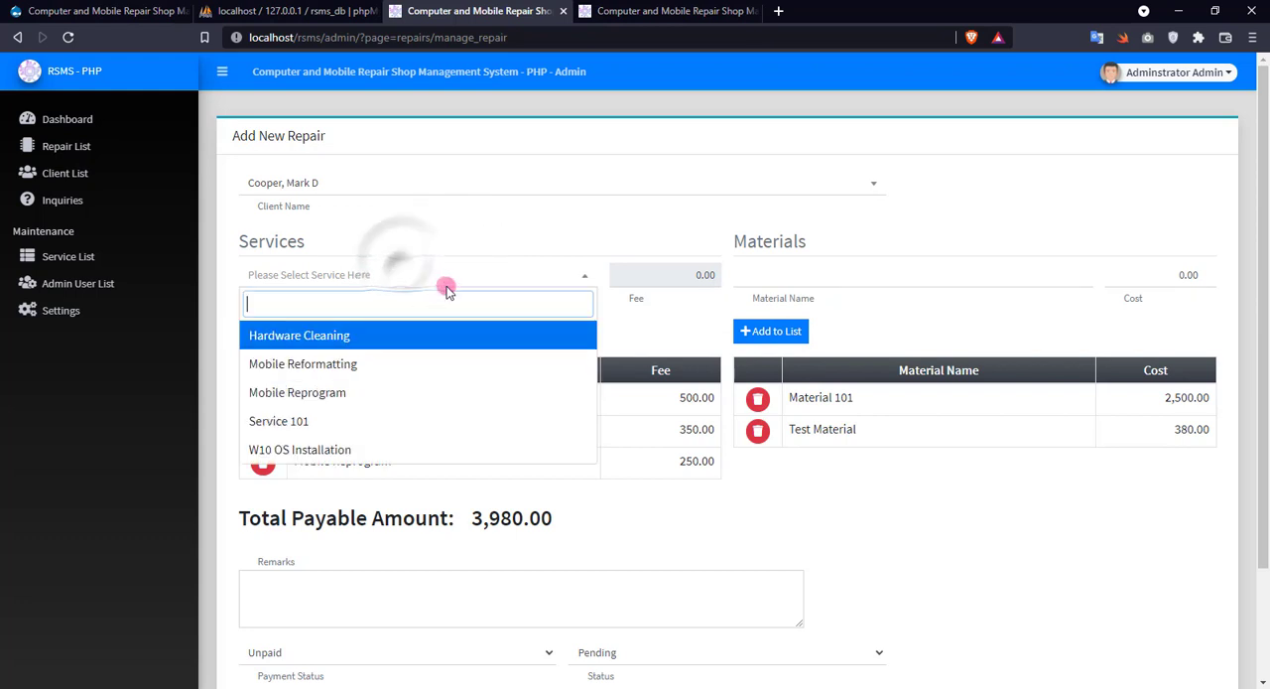
click(346, 338)
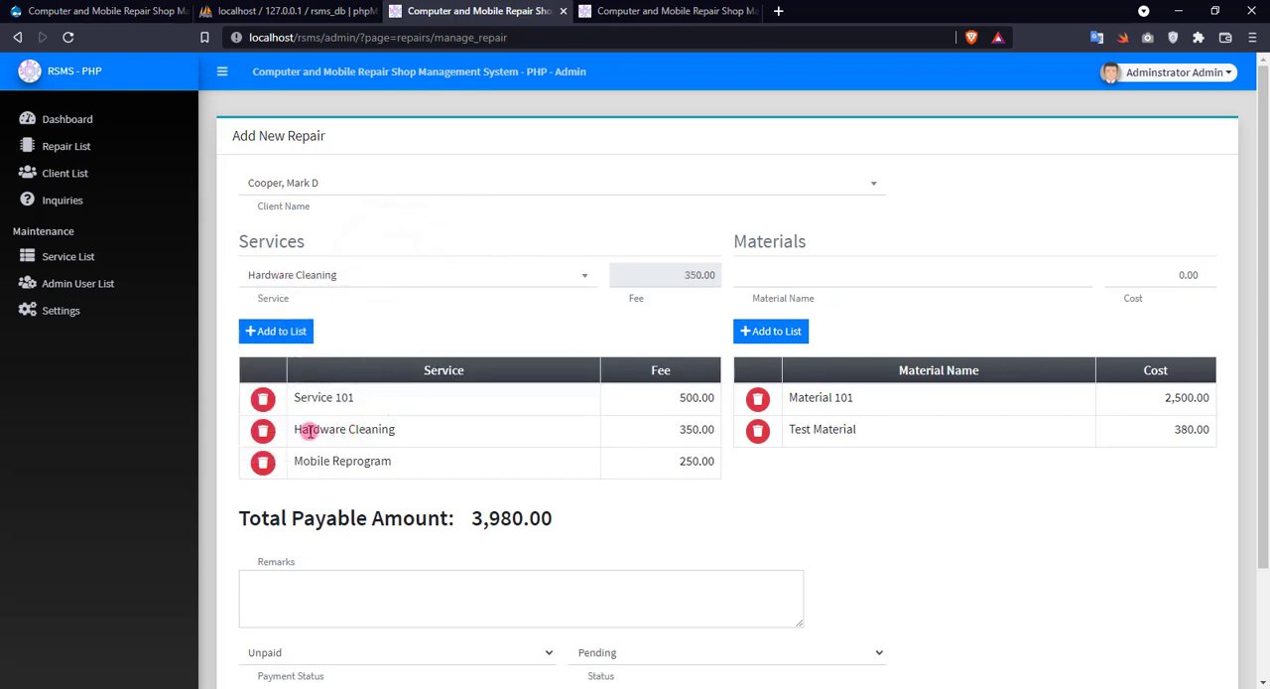
click(287, 340)
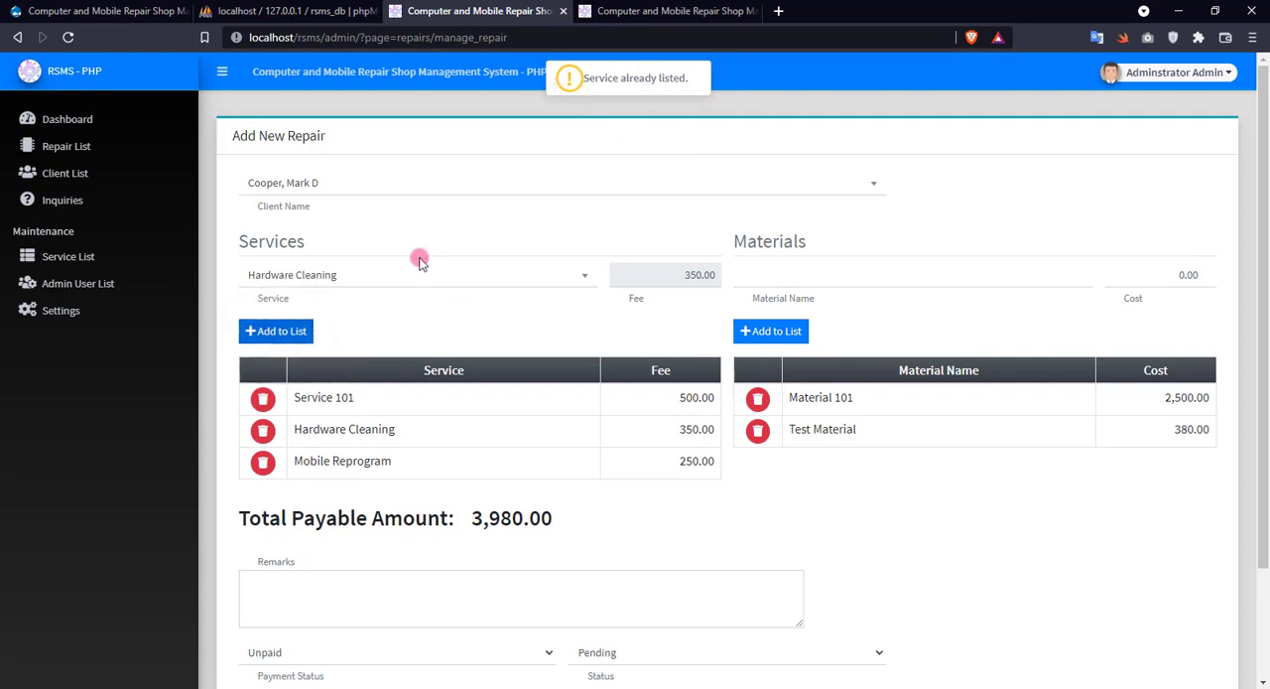
Add the W10 OS Installation service to the repair entry and remove it from the service list again.
click(346, 285)
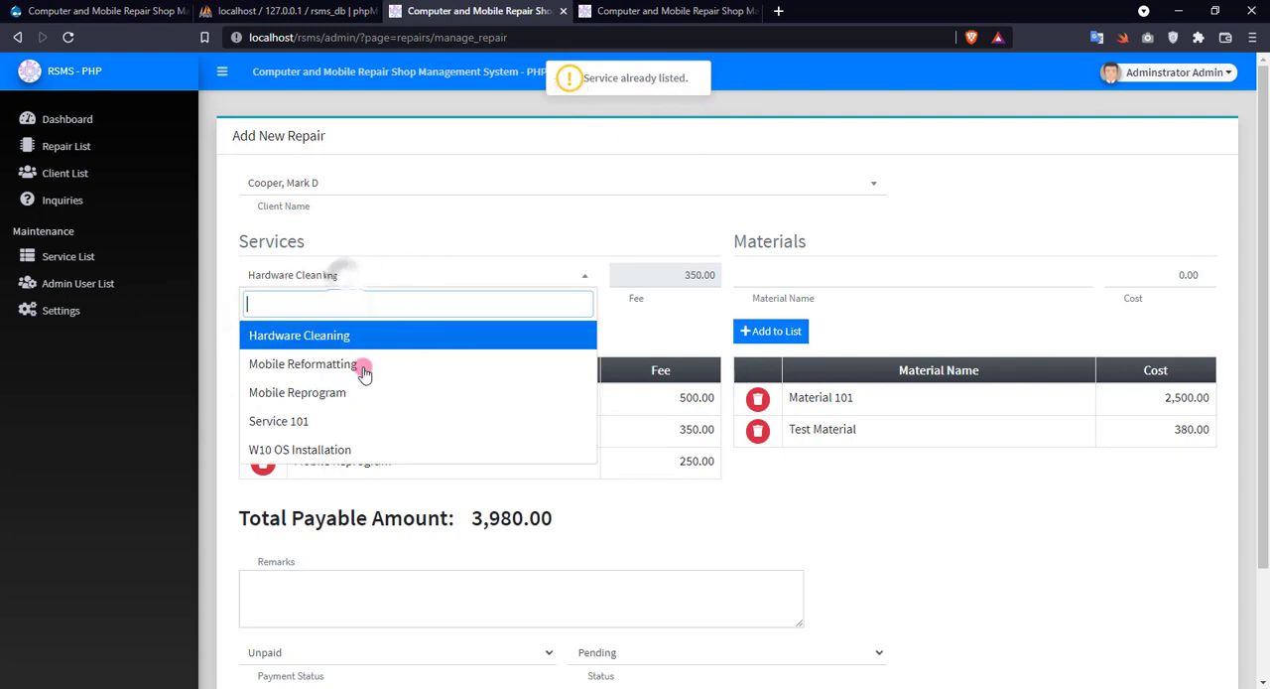
click(334, 446)
click(281, 333)
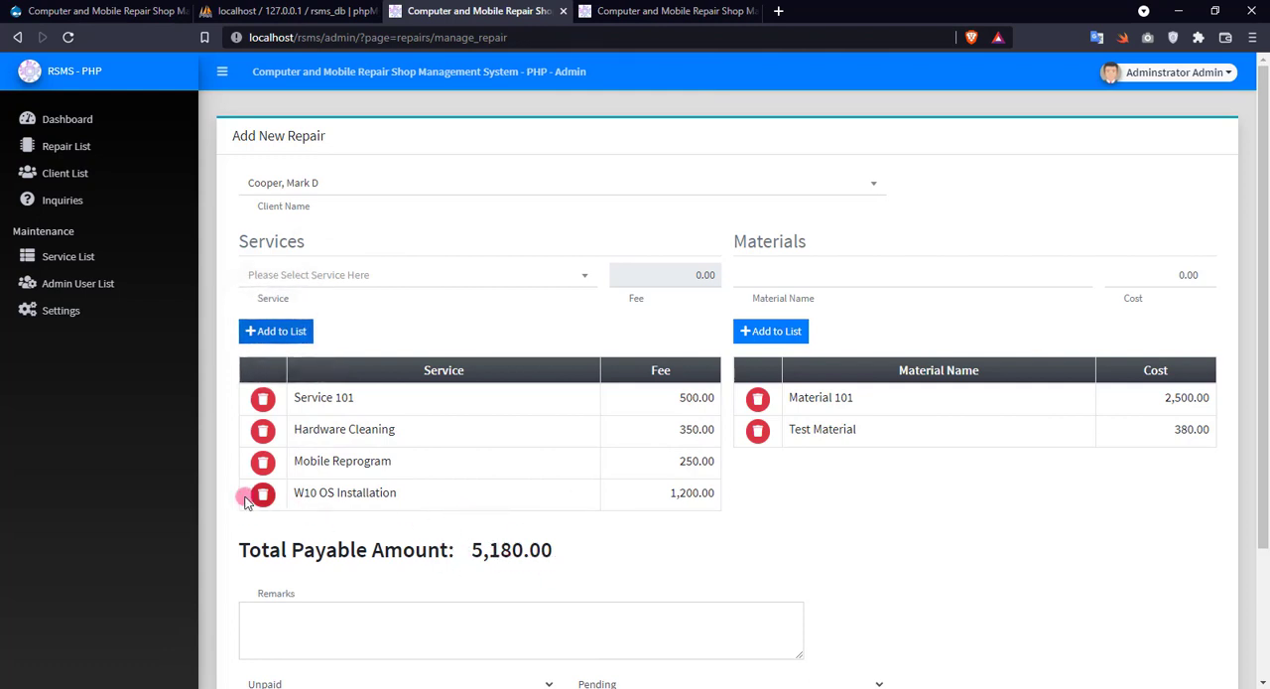
click(263, 496)
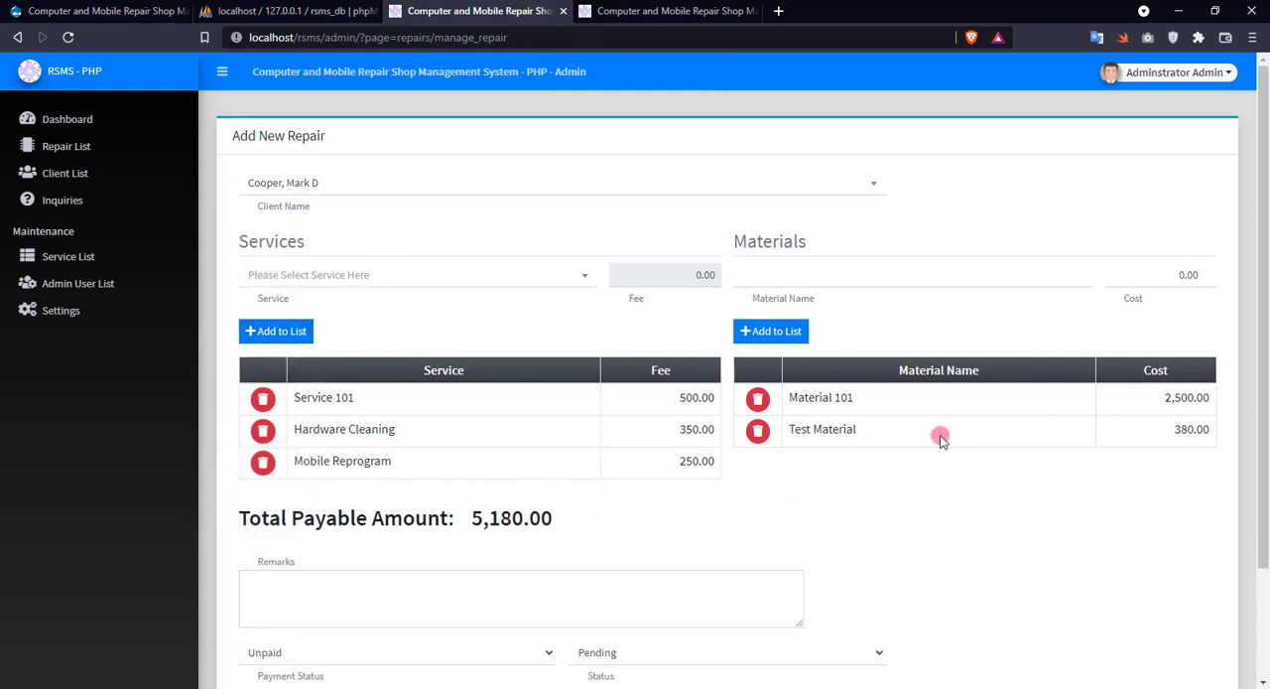
Add a material named "test" without entering a cost and remove it from the materials list again.
click(799, 276)
text(test)
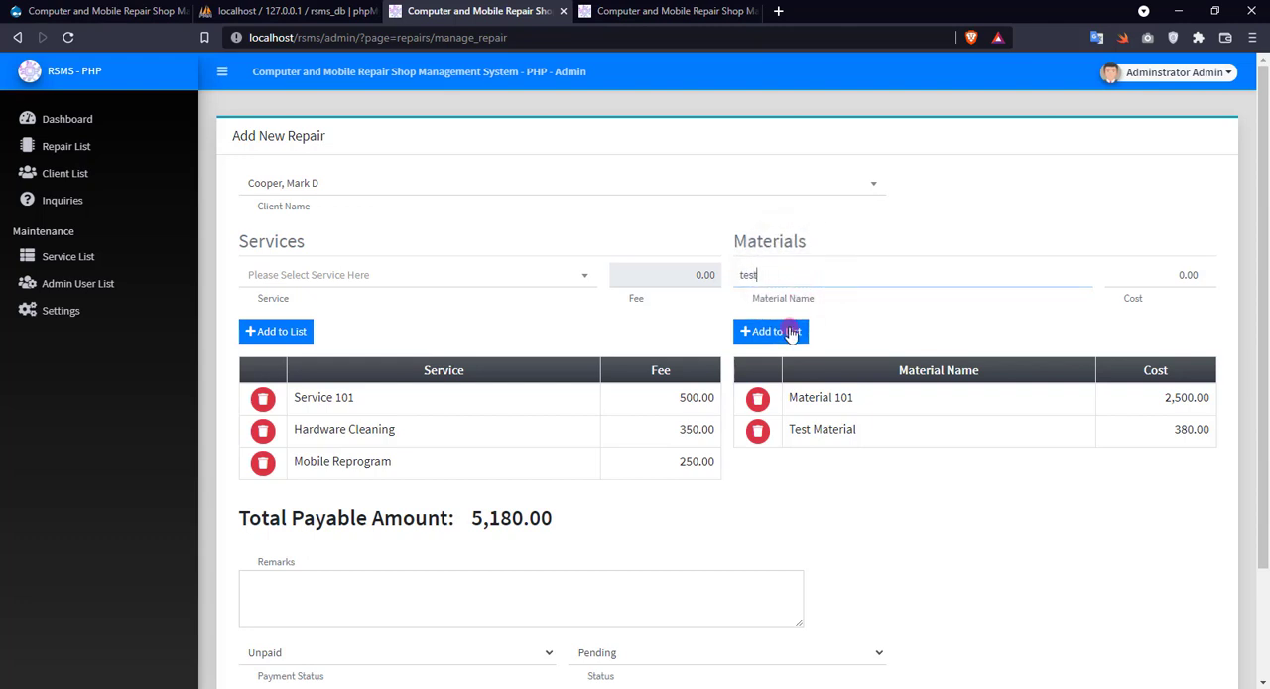
click(789, 333)
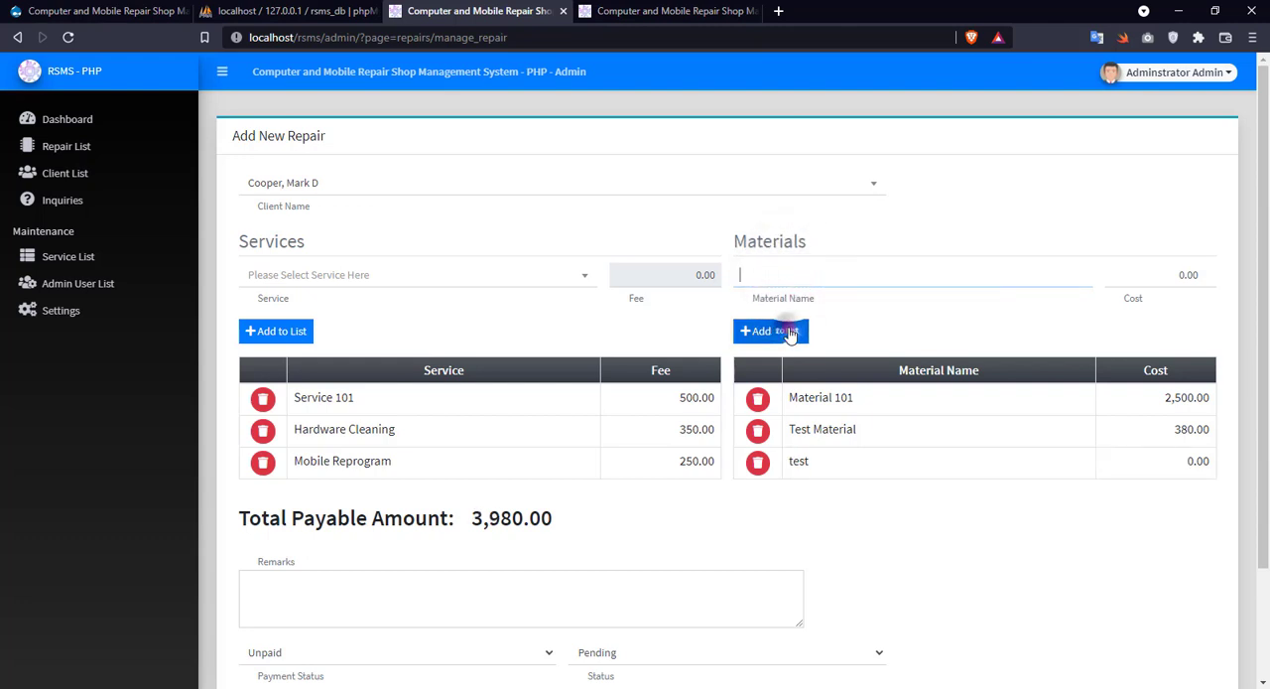
click(758, 463)
Enter the remark "This is a sample repair/service data only." and keep payment status Unpaid and status Pending.
scroll(724, 460, down, 1)
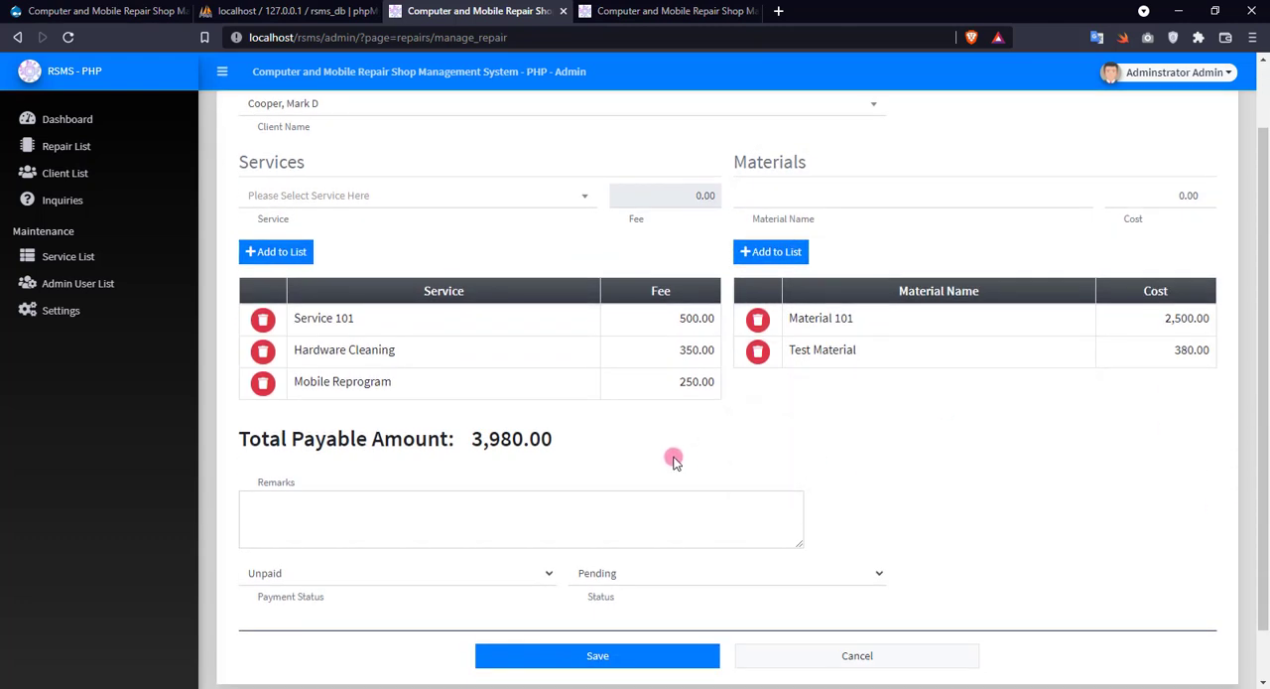
text(This is a sample repair/service data only.)
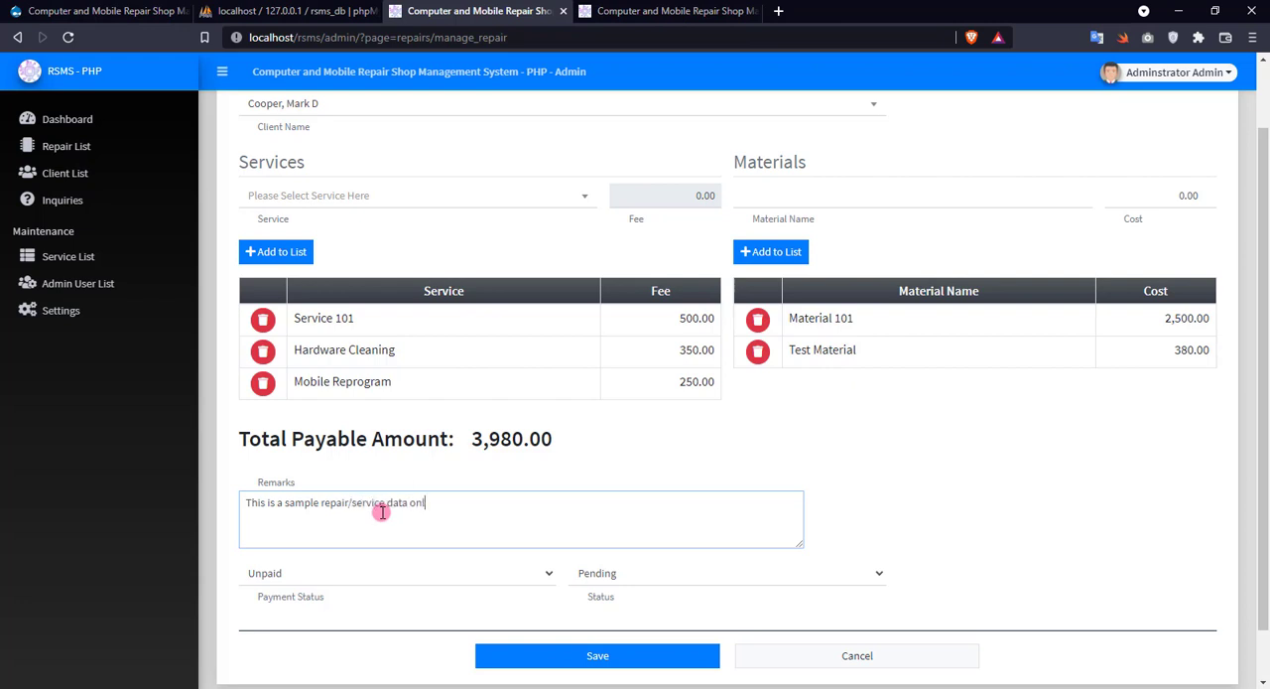
click(276, 576)
click(291, 572)
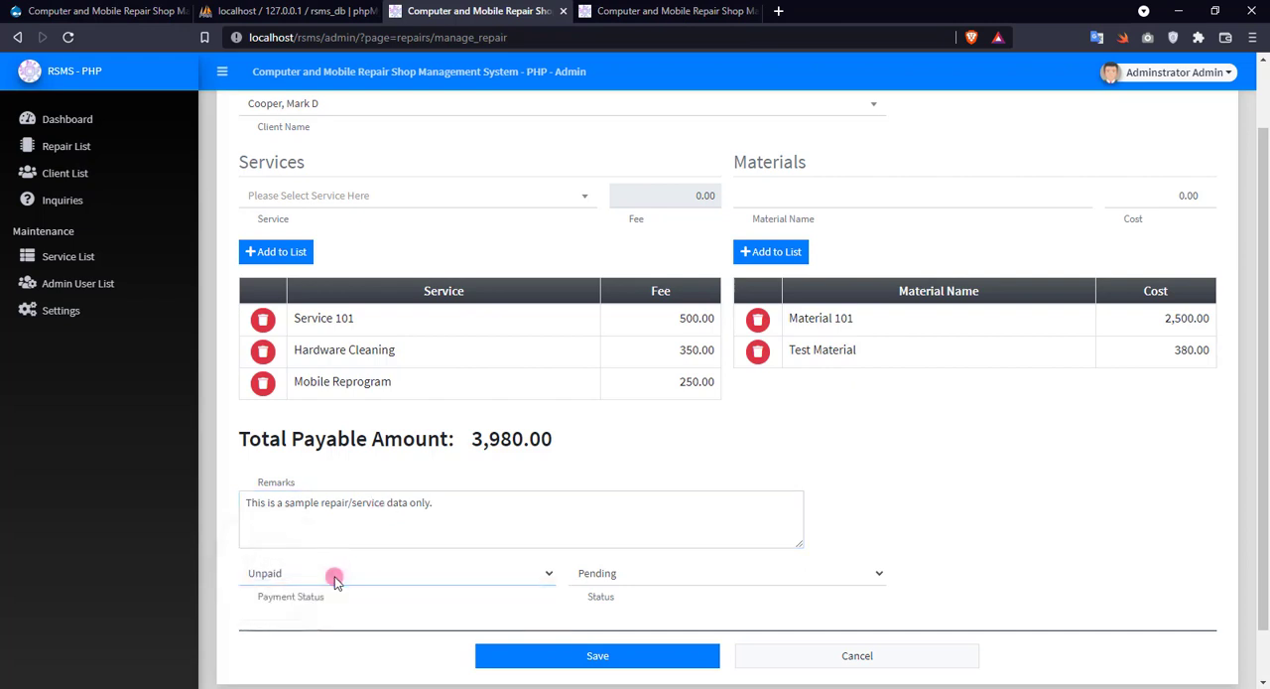
click(694, 583)
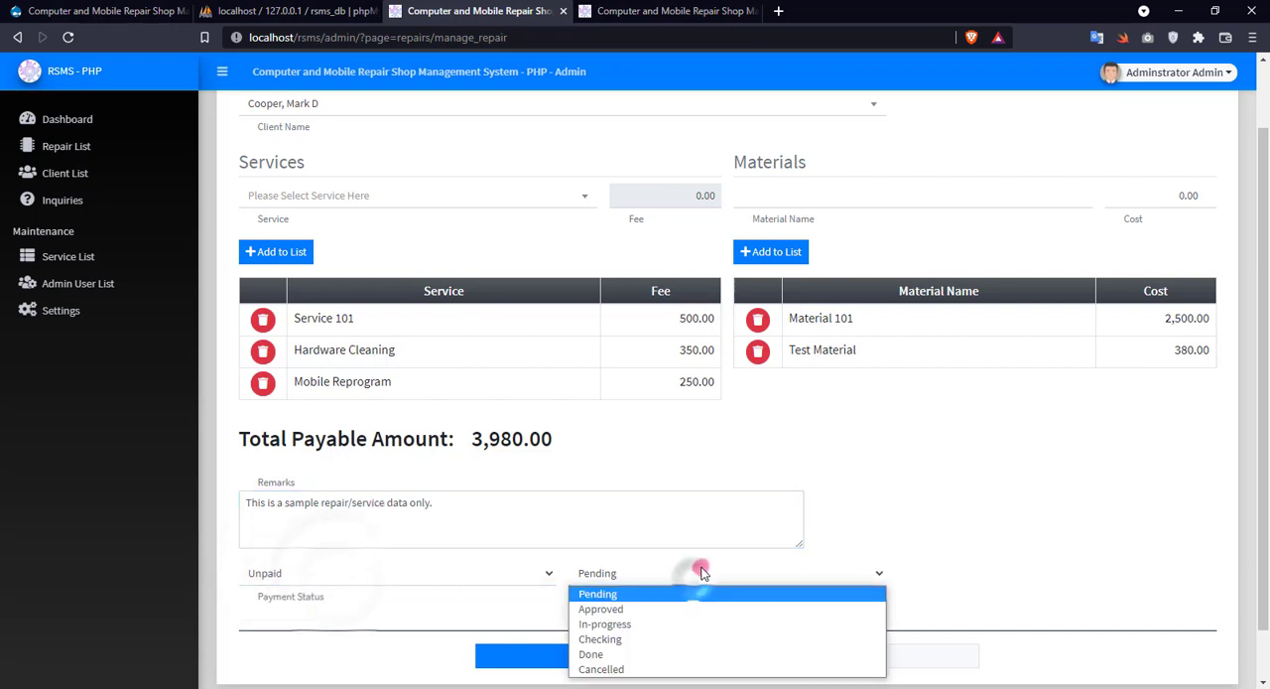
click(636, 595)
Save the new repair entry and confirm that the form has been reviewed.
scroll(943, 486, down, 1)
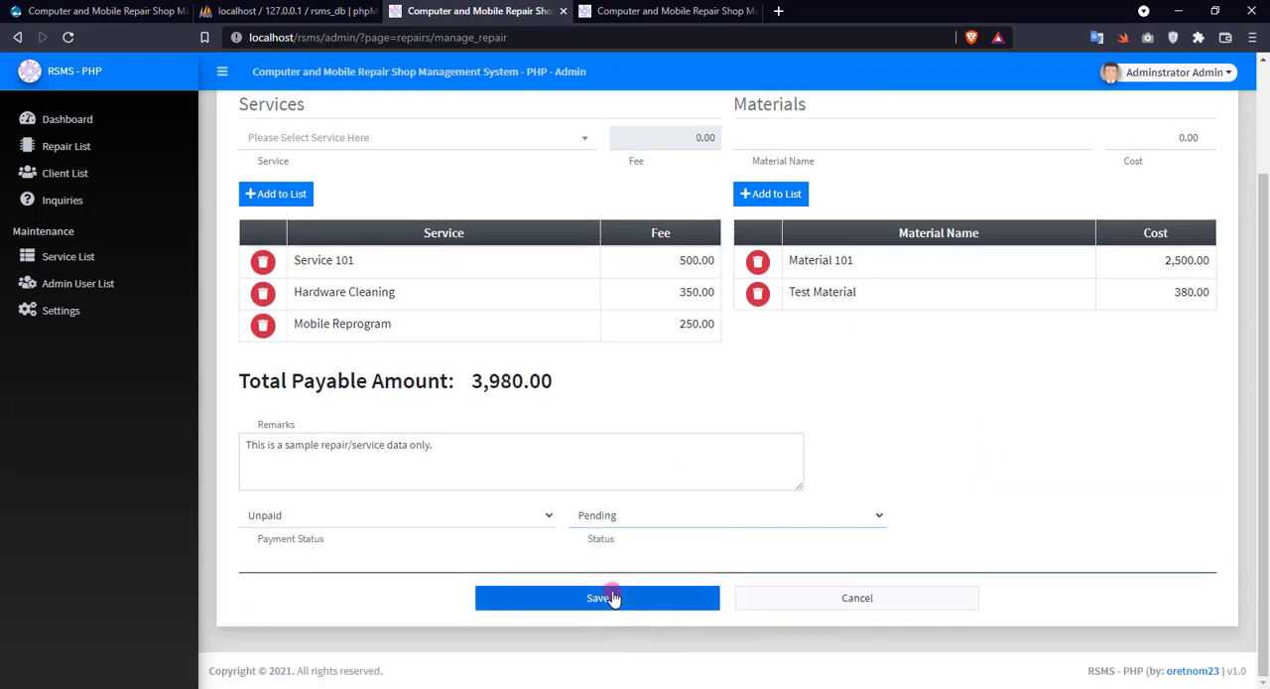
click(601, 600)
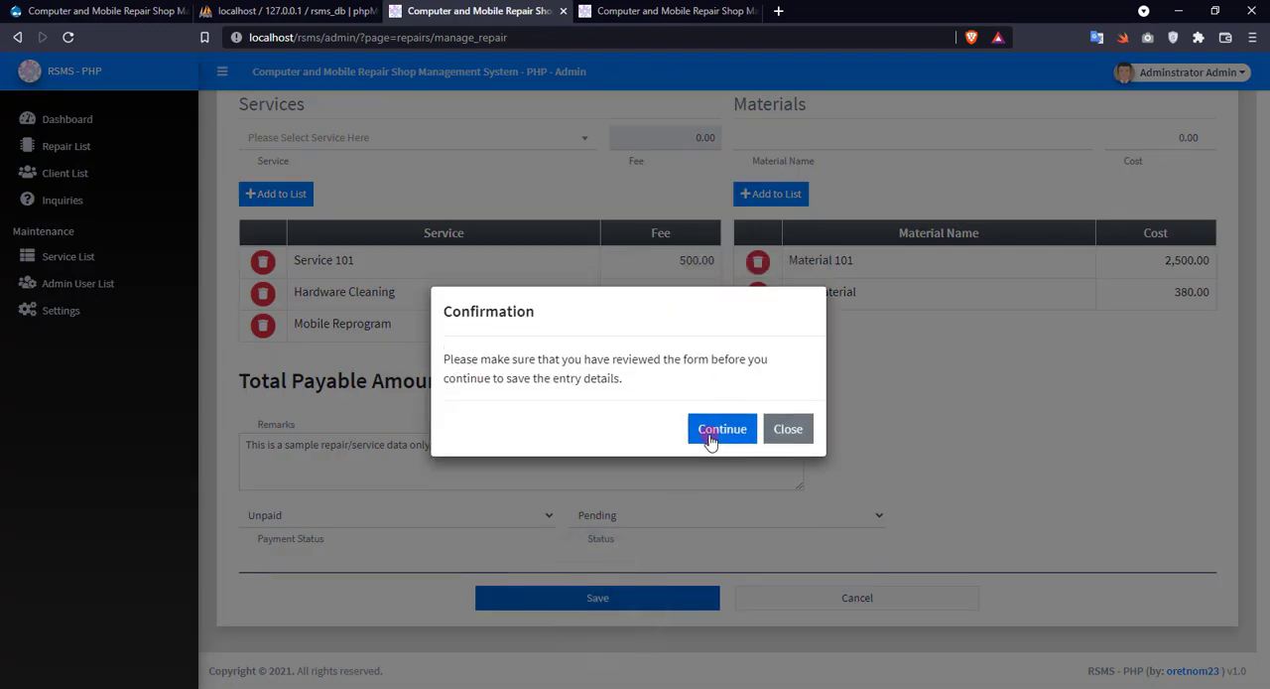
click(721, 430)
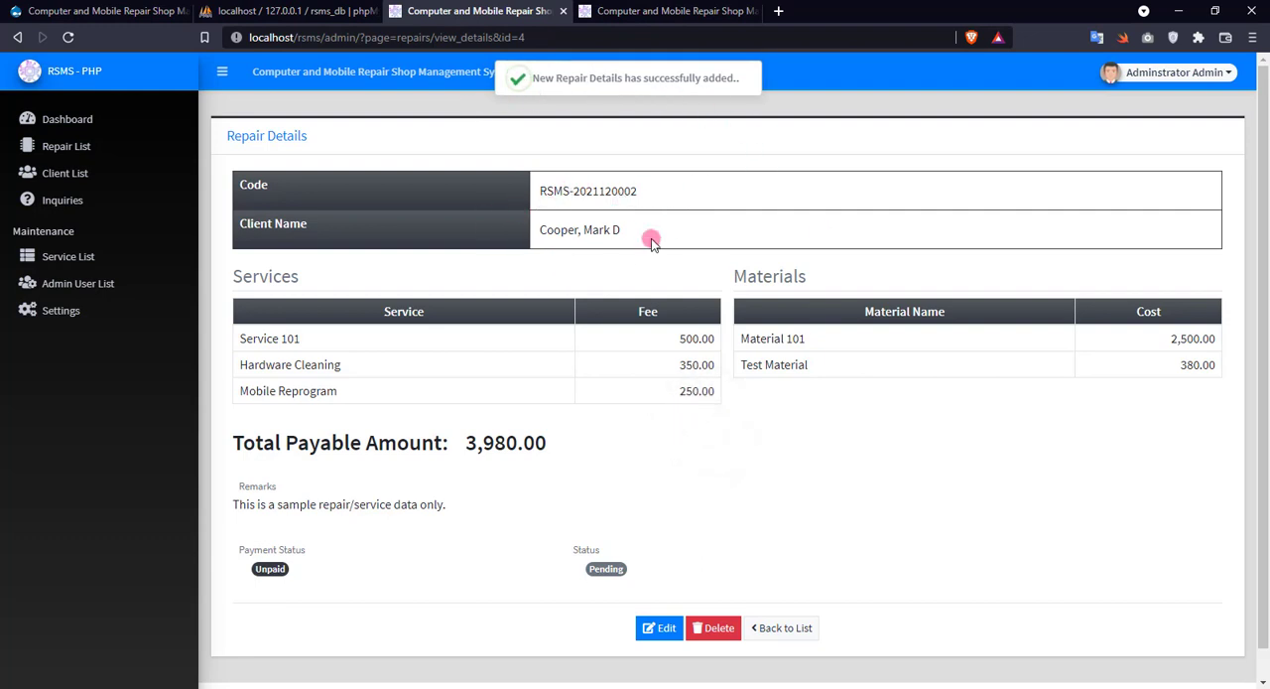
Review the saved repair's details, including its payment status and repair status.
click(833, 405)
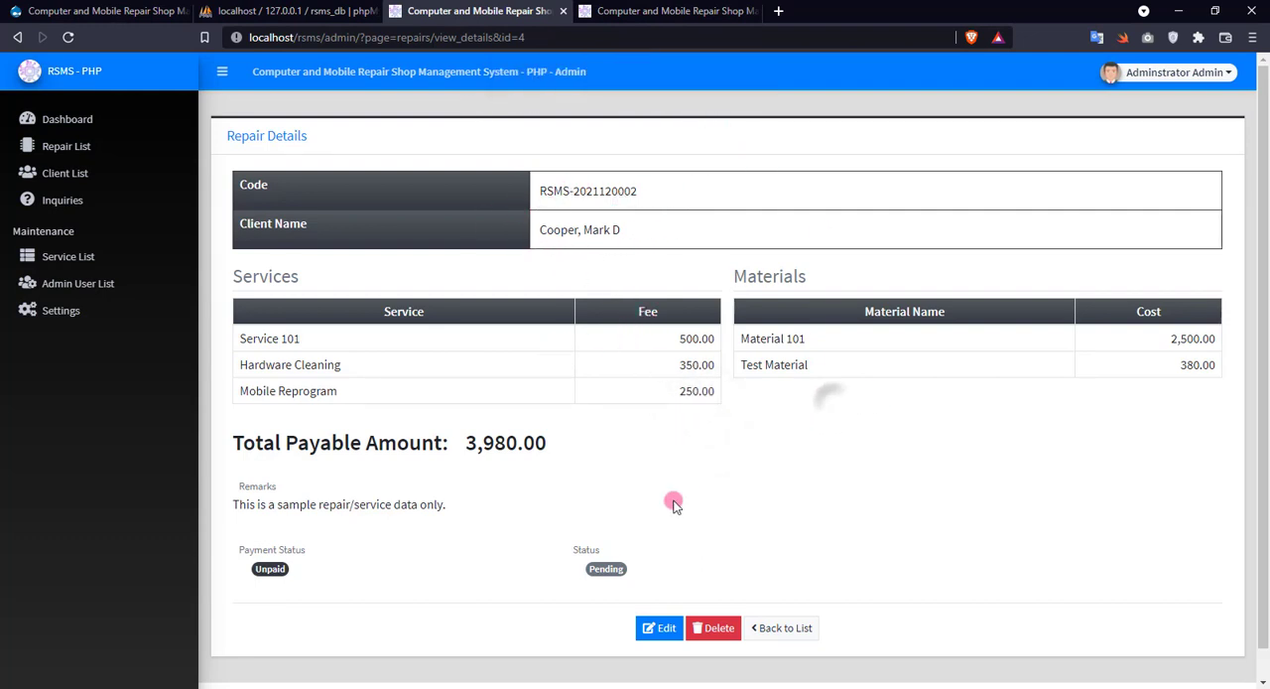
drag(253, 552, 368, 553)
click(409, 559)
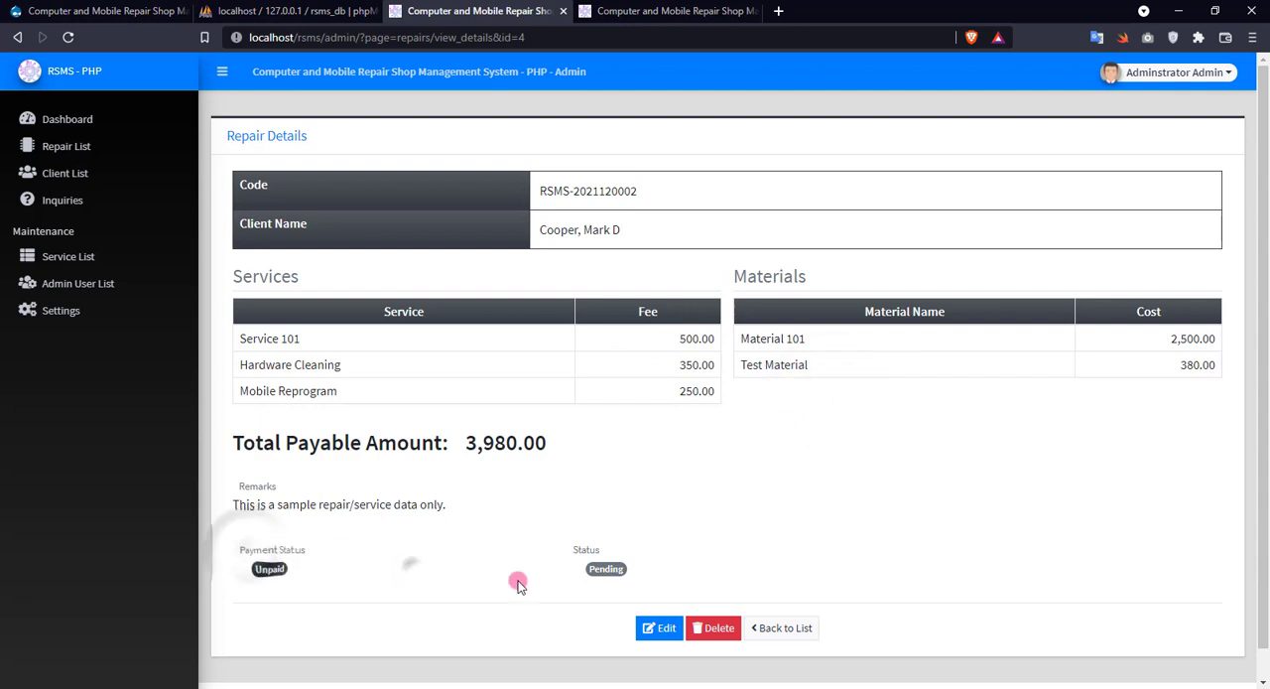
drag(547, 538, 661, 555)
click(536, 575)
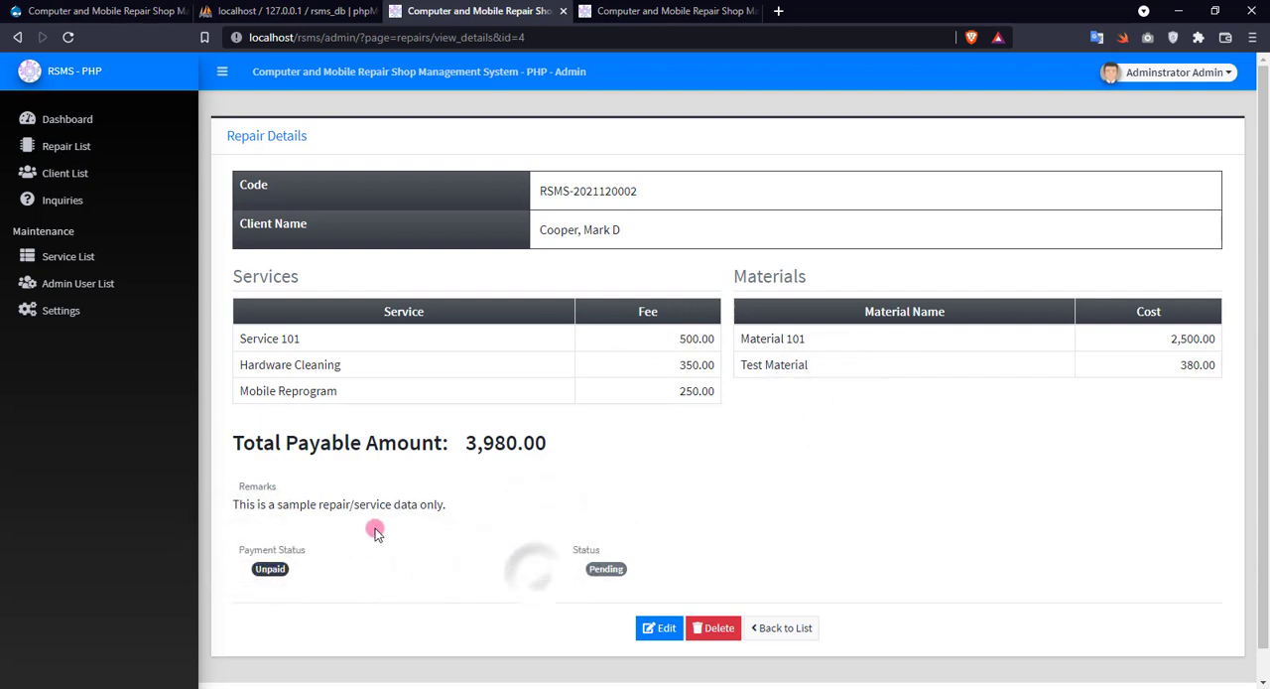
click(734, 450)
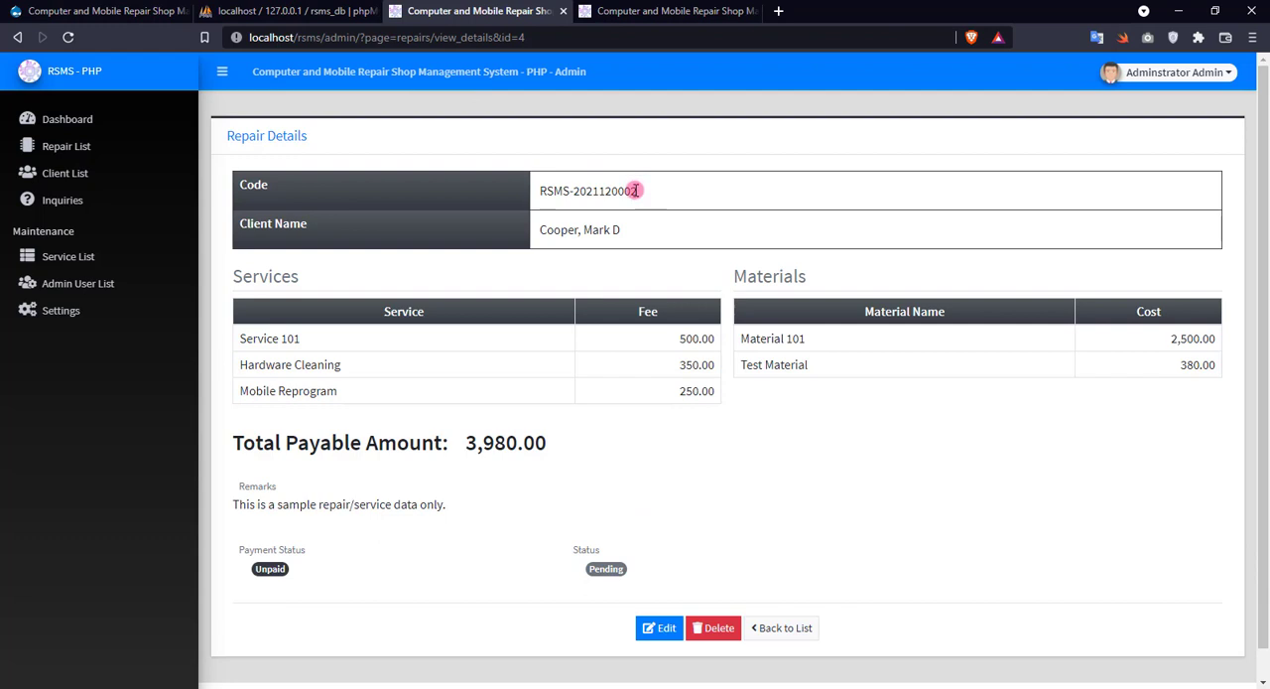
Copy the new repair's code and use it in the public site's Check Status page to view the repair details.
drag(635, 189, 547, 195)
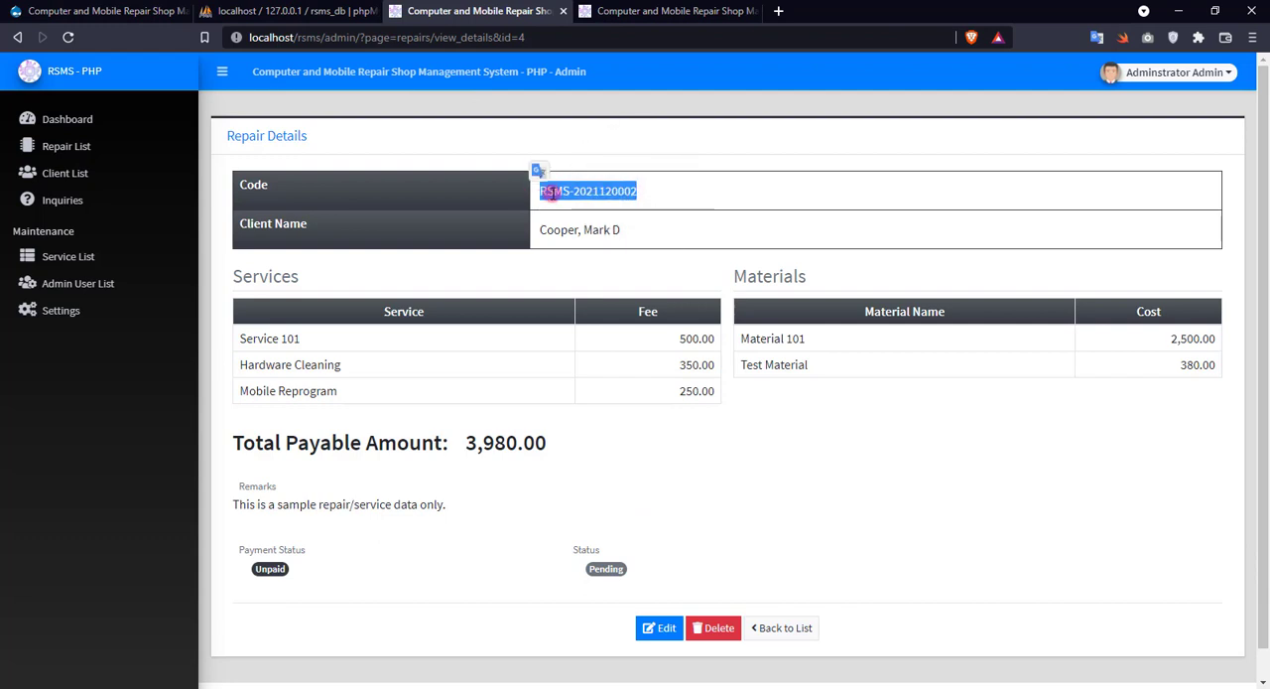
right_click(551, 192)
click(586, 203)
key(ctrl+Tab)
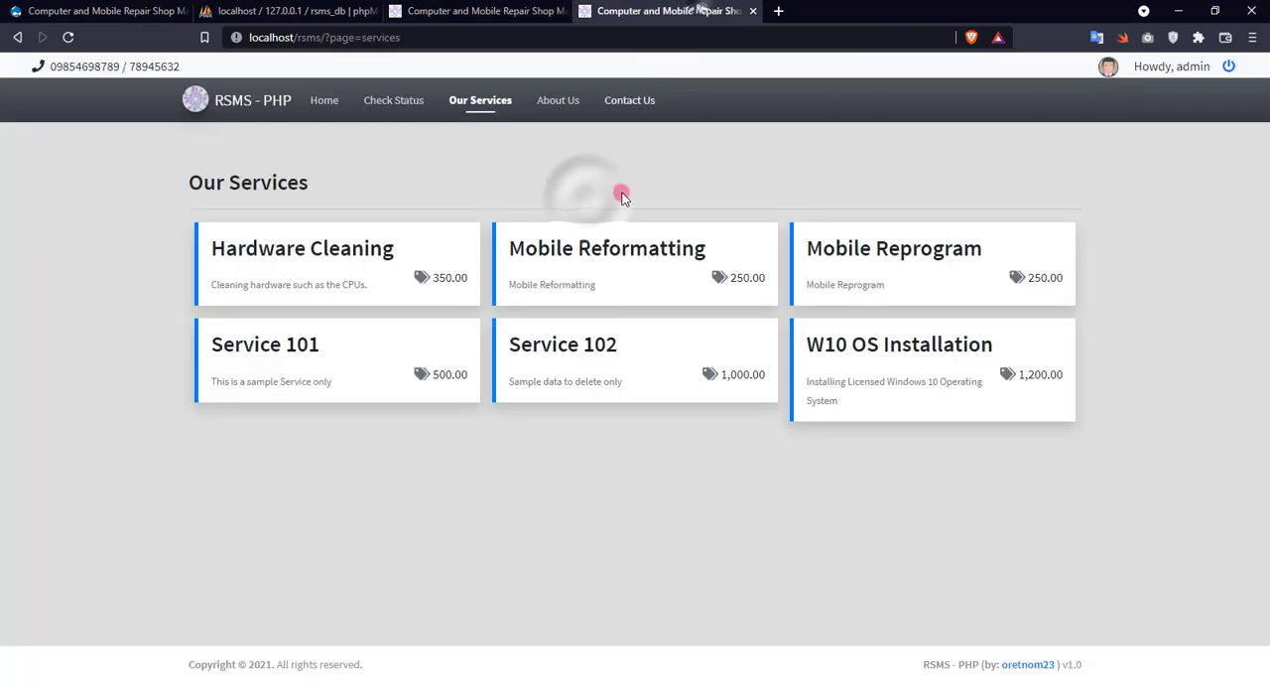
click(399, 108)
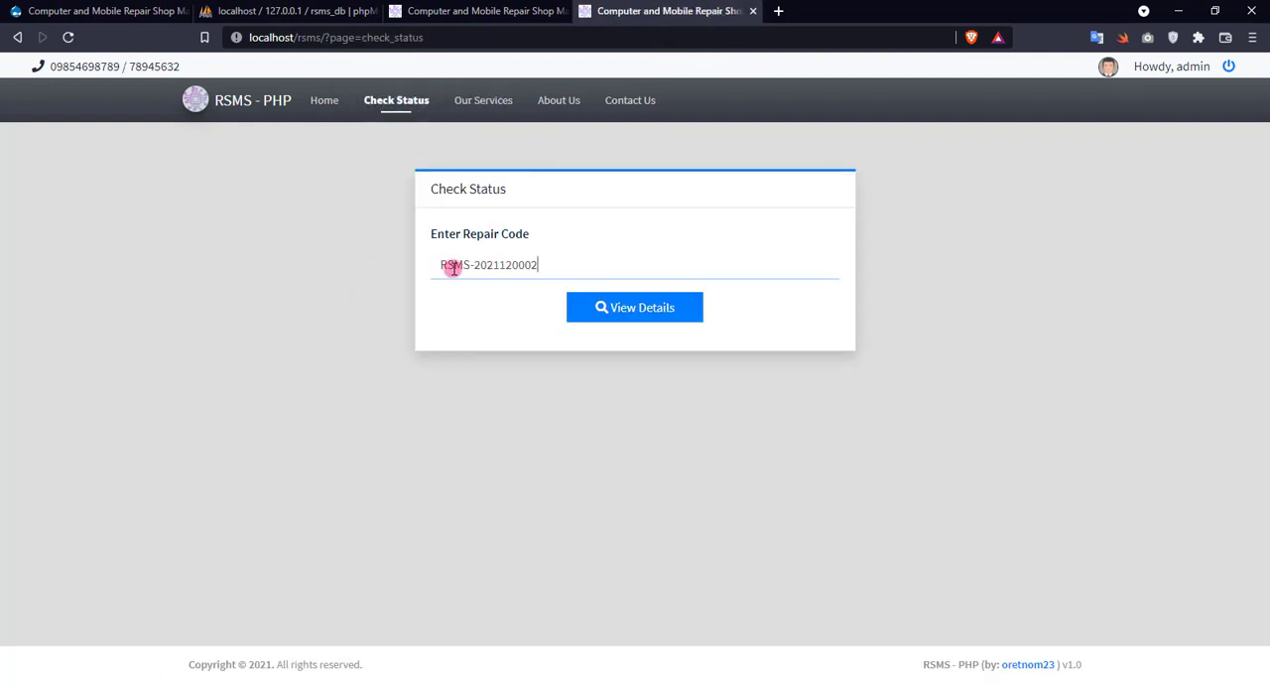
click(607, 316)
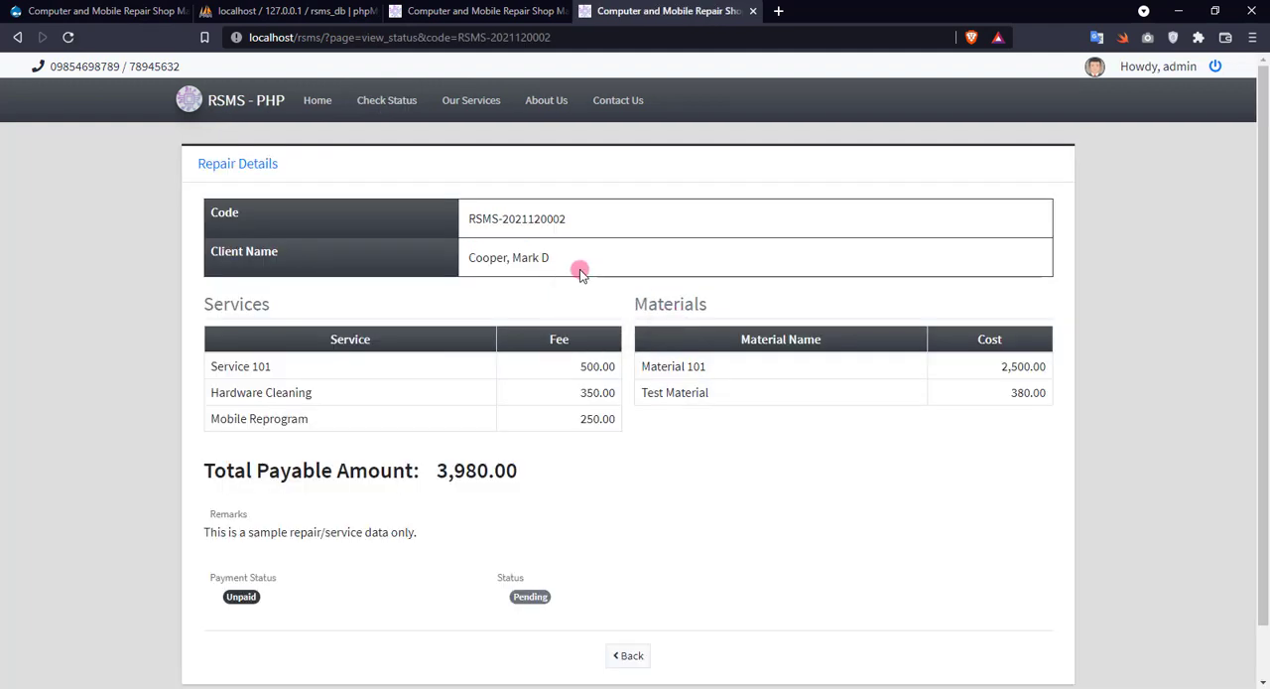
scroll(576, 284, down, 1)
scroll(577, 284, up, 1)
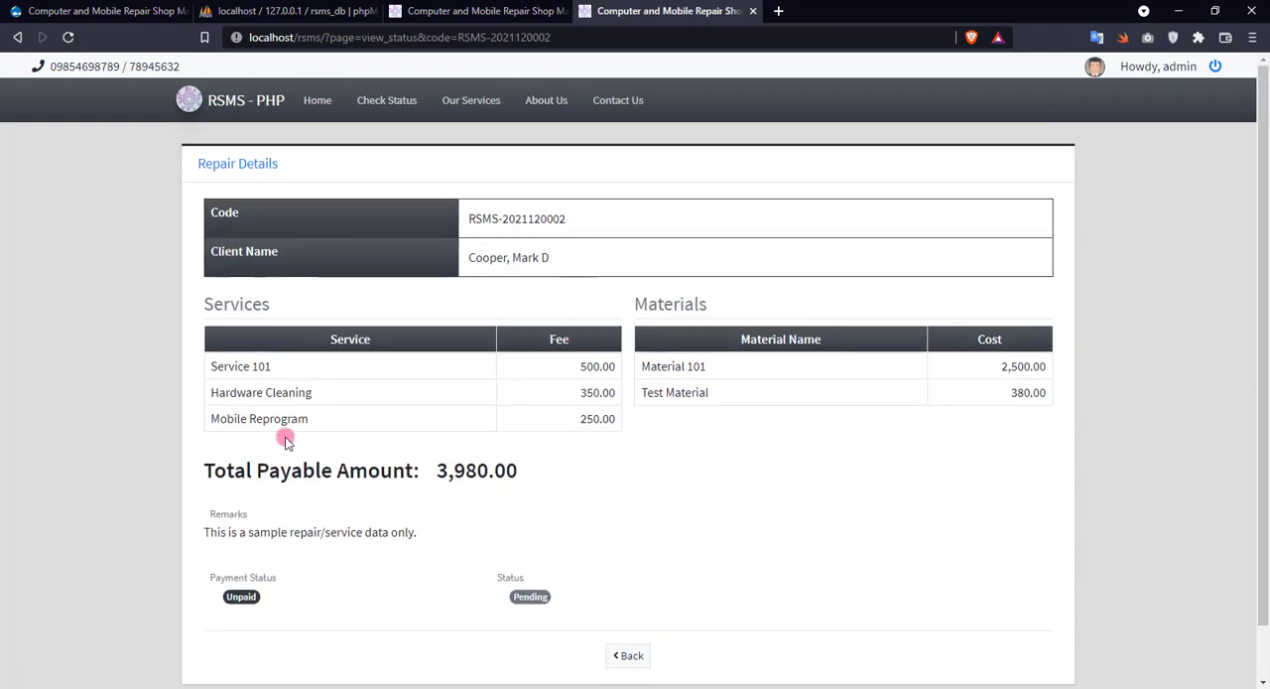
Edit the new repair in the admin site, set its status to Approved, and save the reviewed entry.
click(477, 11)
click(654, 628)
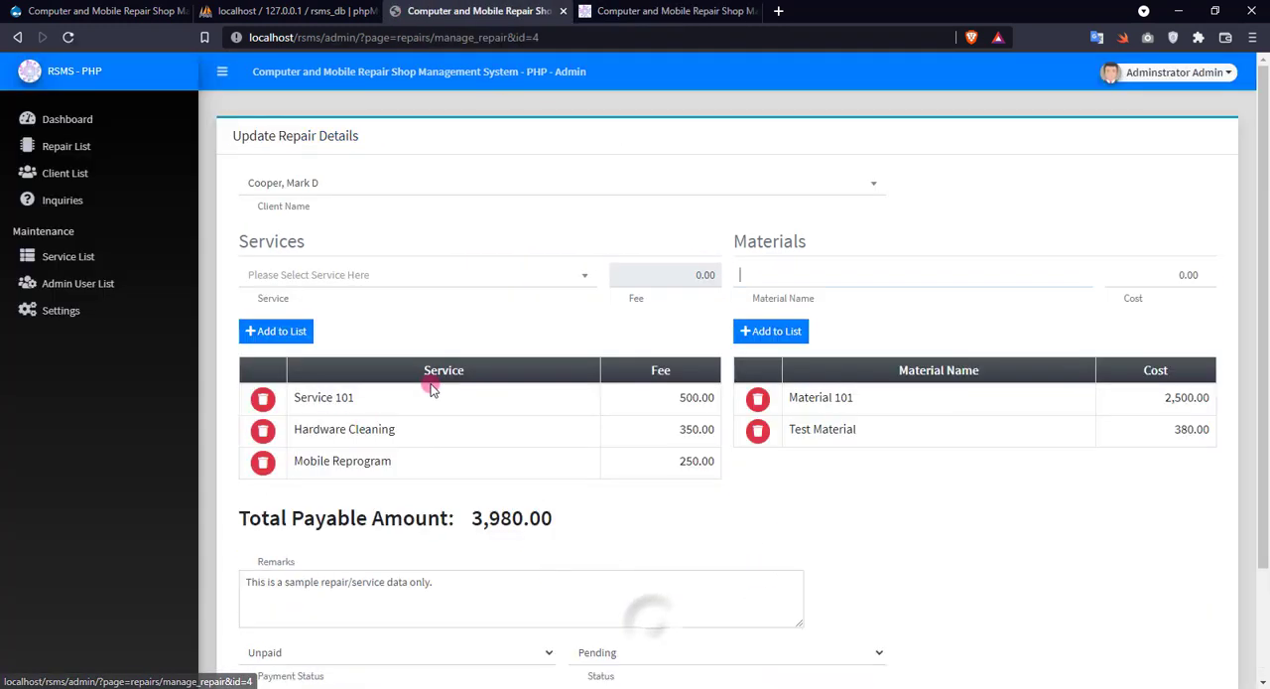
scroll(694, 516, down, 2)
click(676, 518)
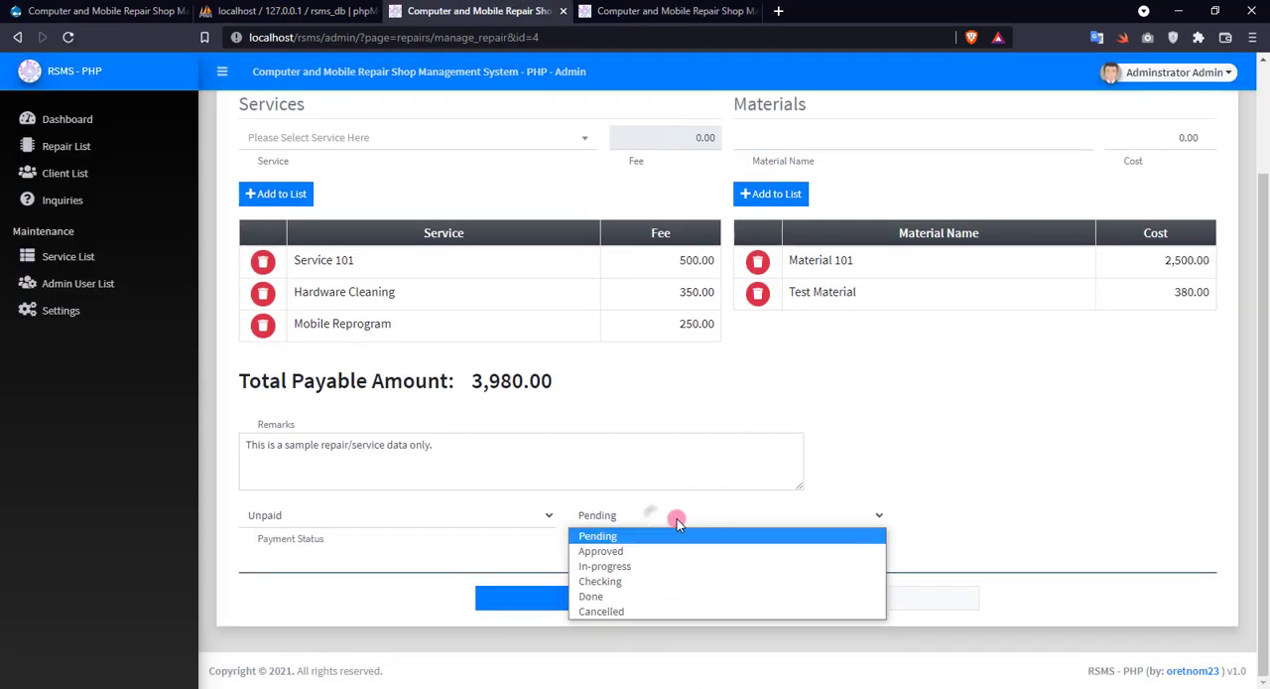
click(601, 552)
click(604, 603)
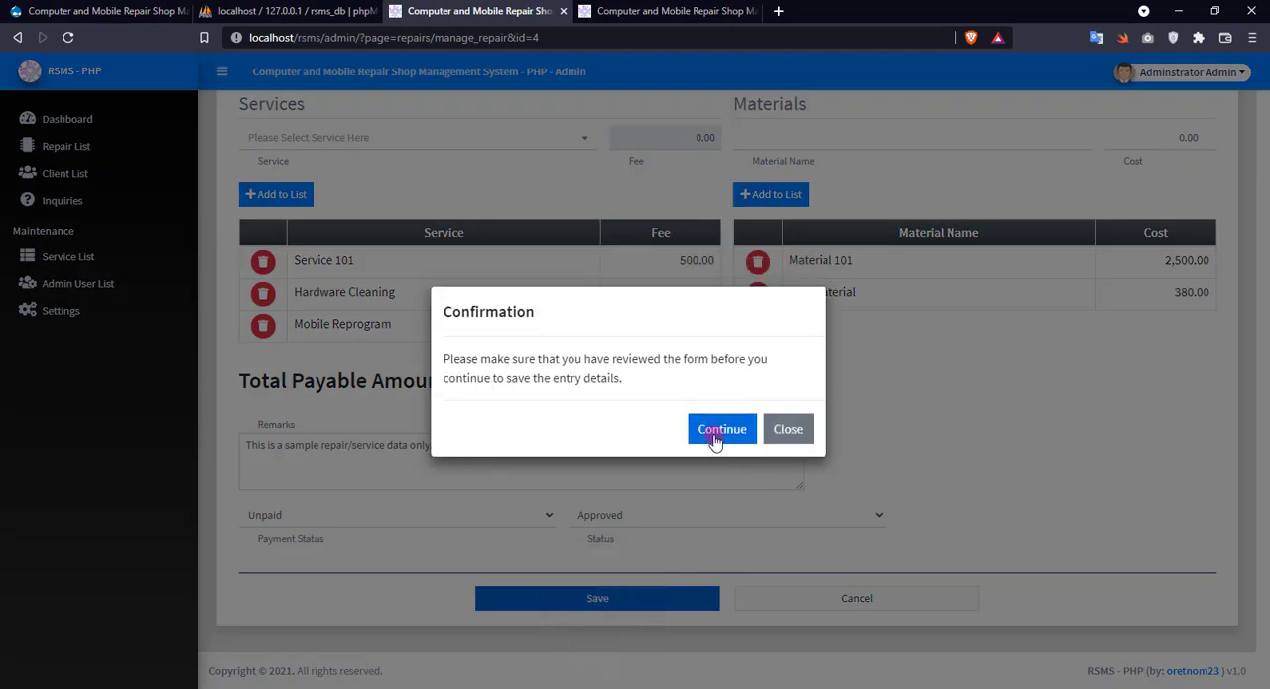
click(715, 432)
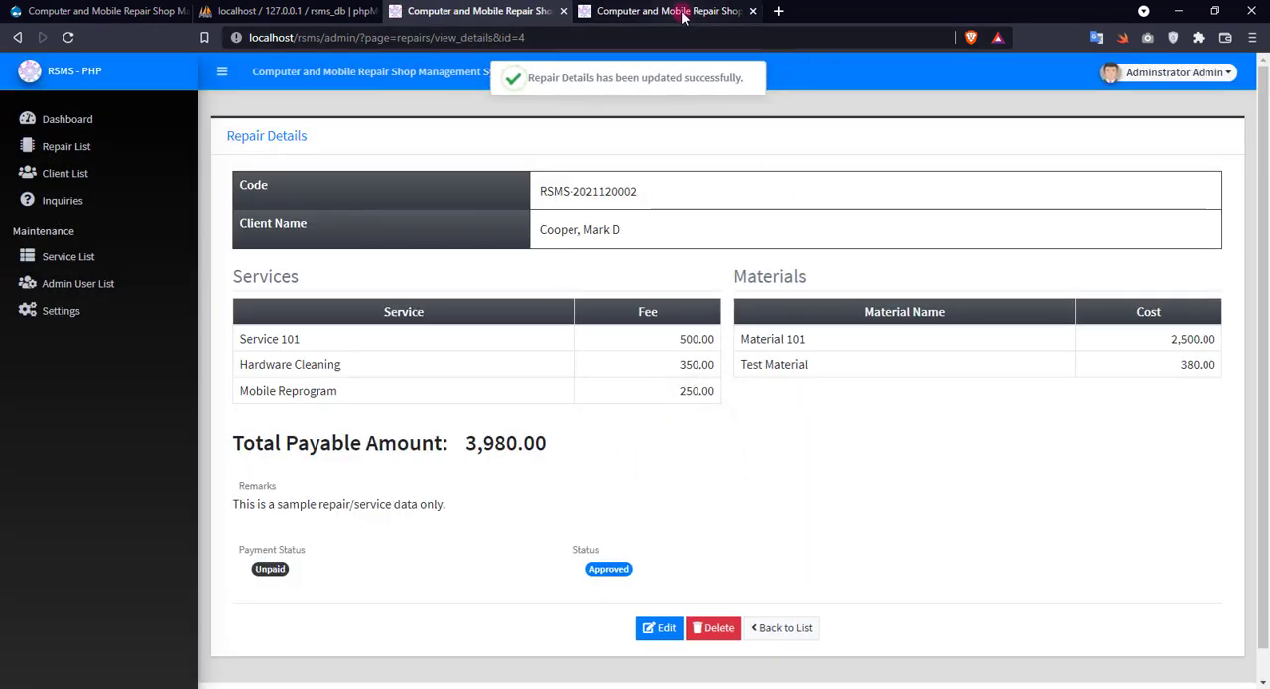
Reload the repair's public details page to check the status after its approval.
click(683, 15)
right_click(648, 508)
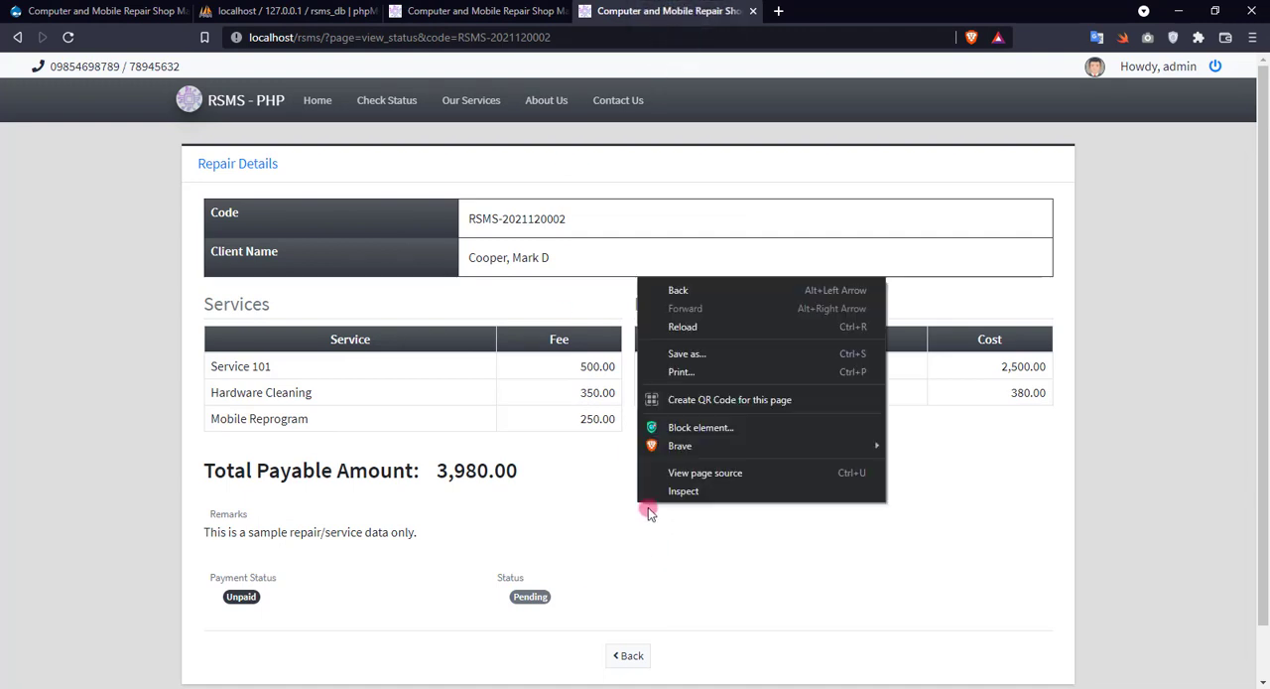
click(653, 328)
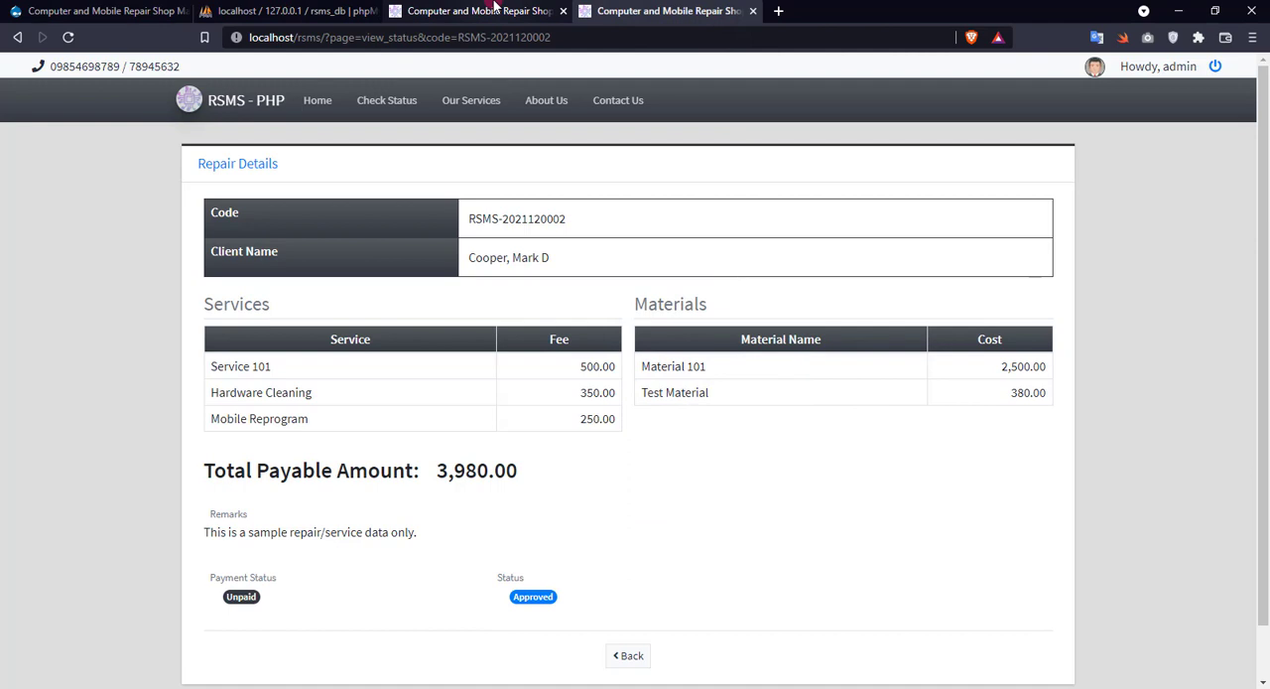
Edit the repair in the admin site, set payment status to Paid and status to In-progress, and save it.
click(493, 11)
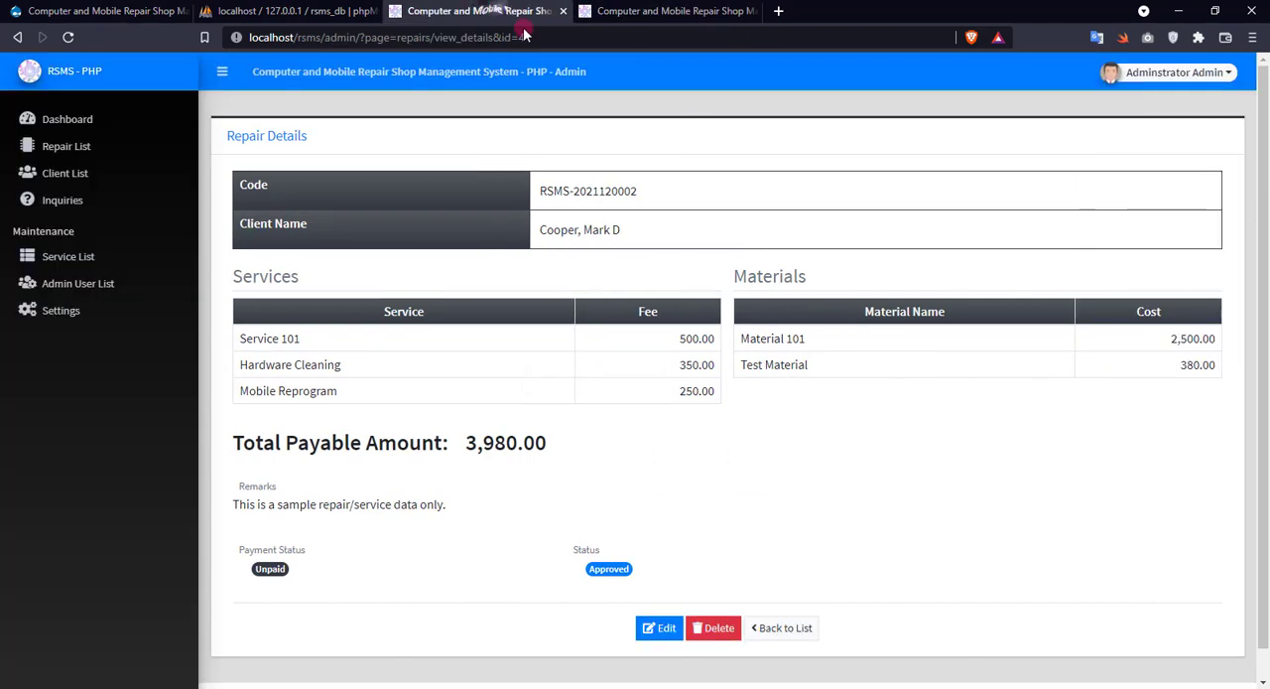
click(663, 627)
scroll(372, 590, down, 1)
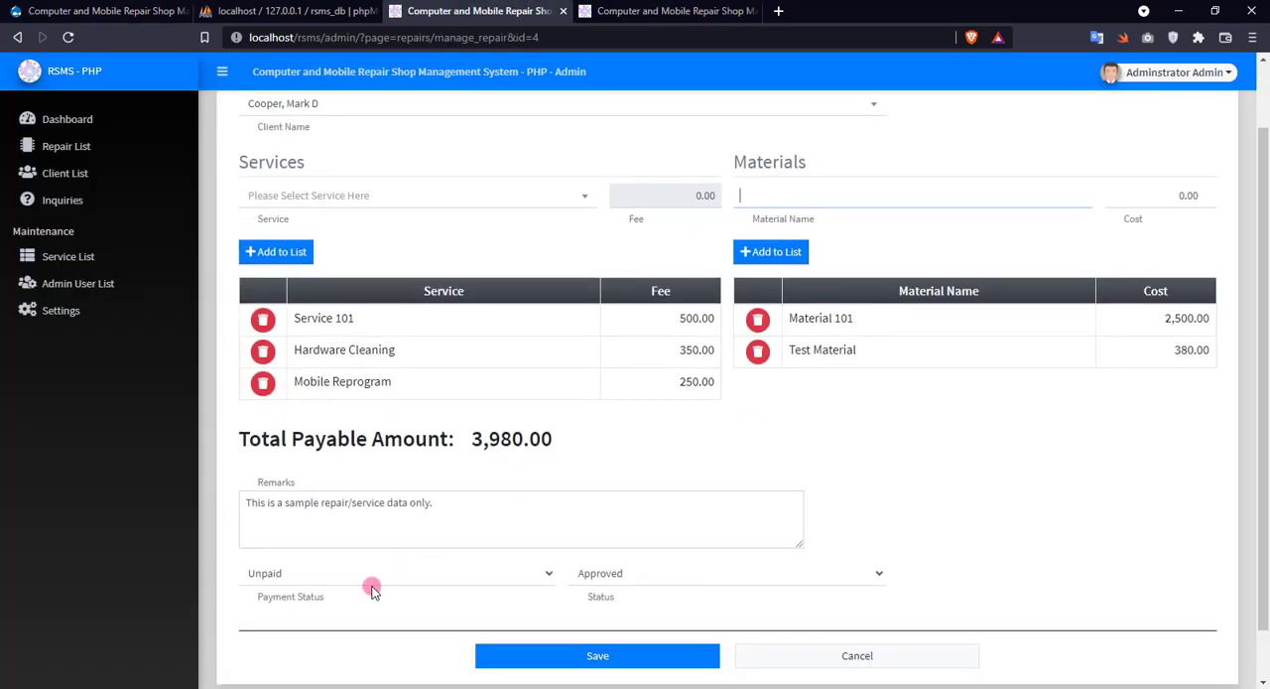
click(372, 587)
click(288, 605)
click(600, 571)
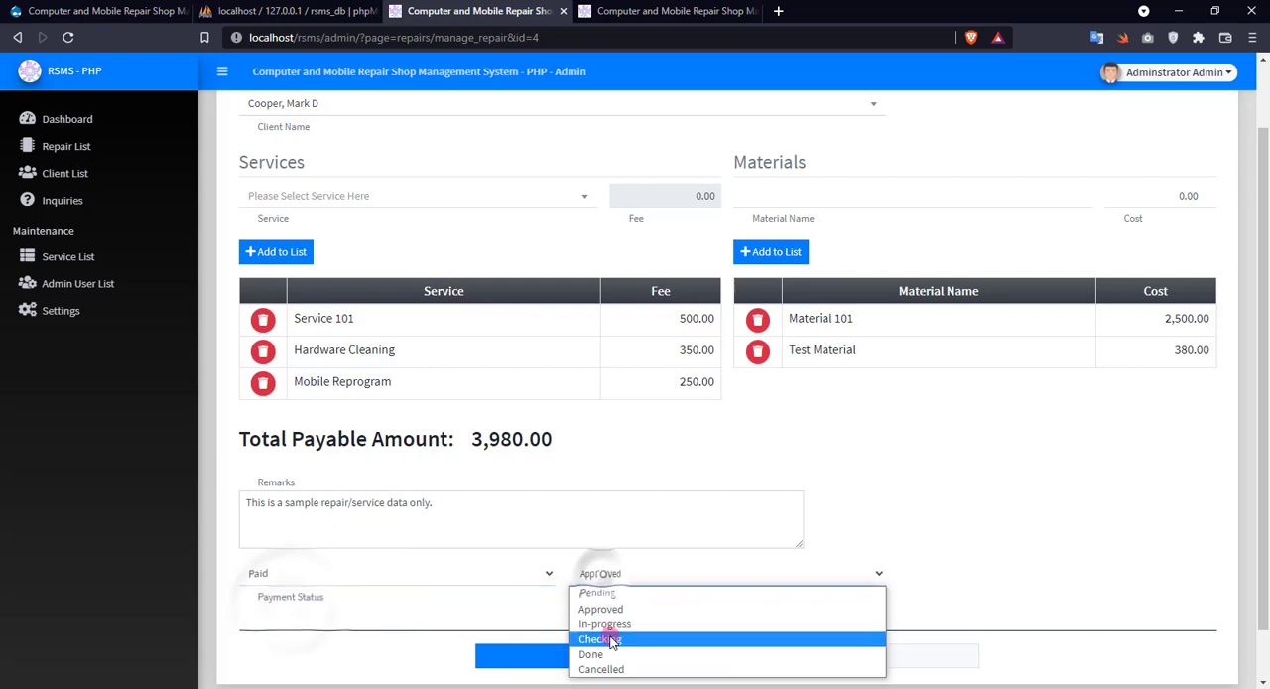
click(604, 624)
click(575, 654)
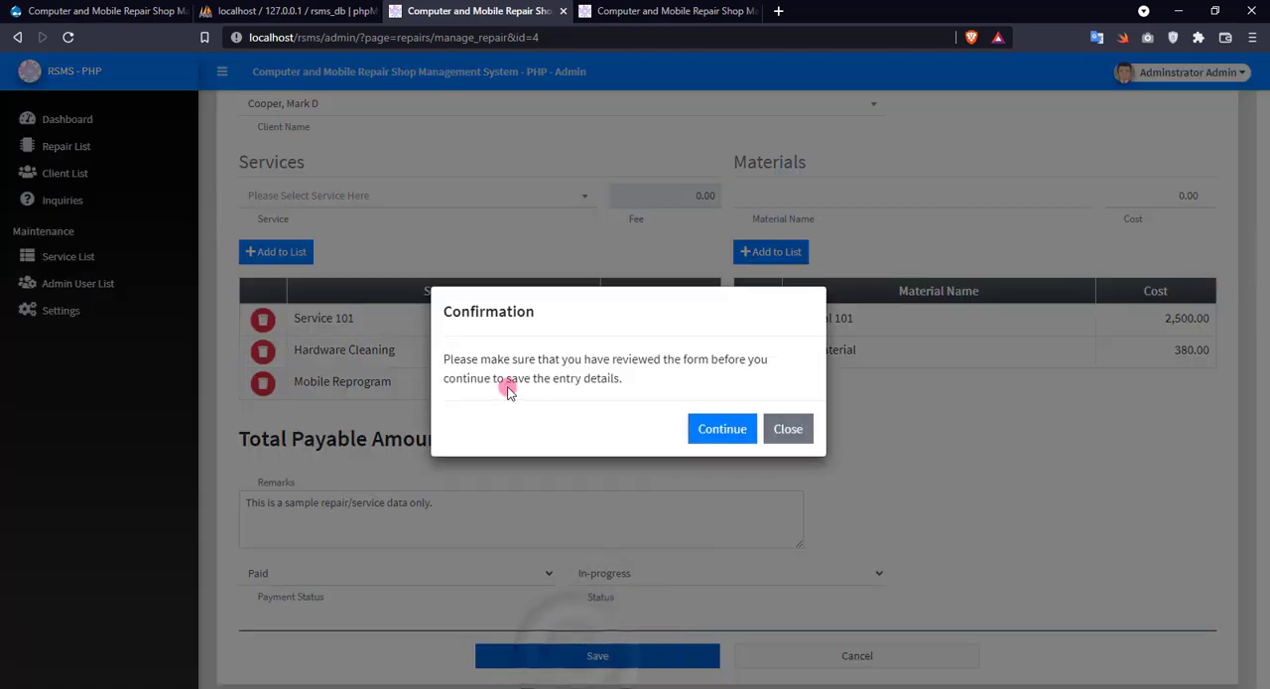
click(716, 429)
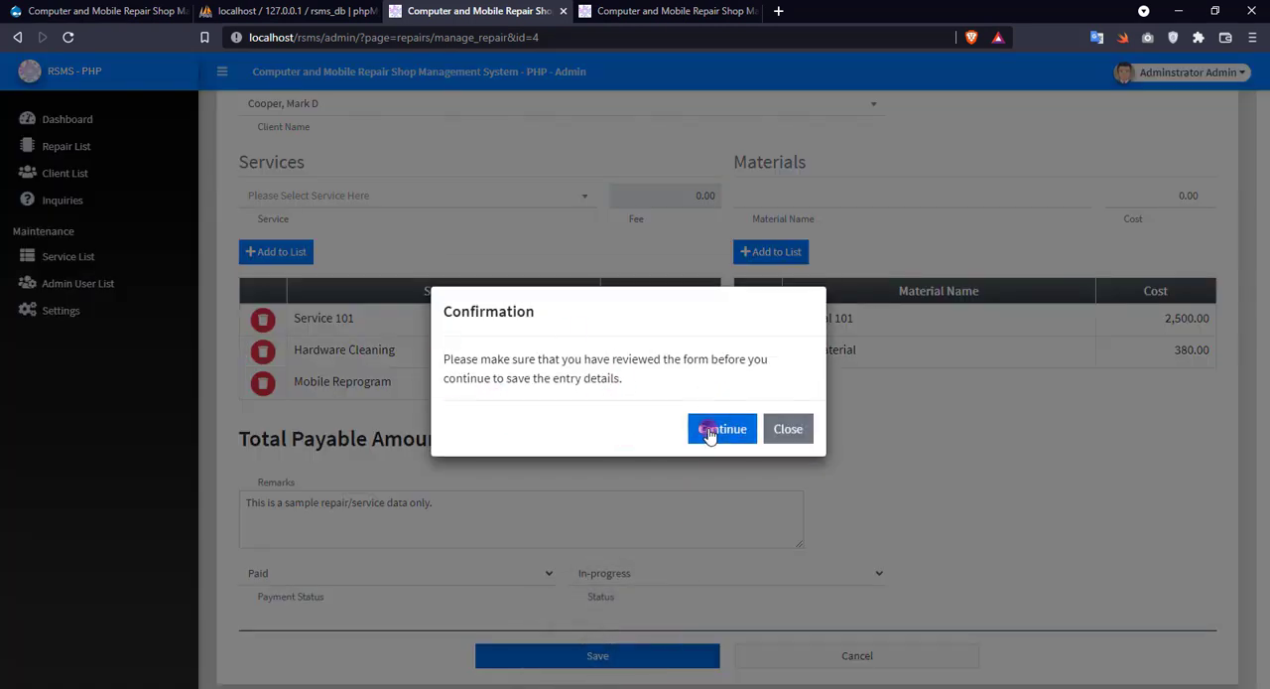
Refresh the public repair details and review both the payment status and the repair status.
click(685, 11)
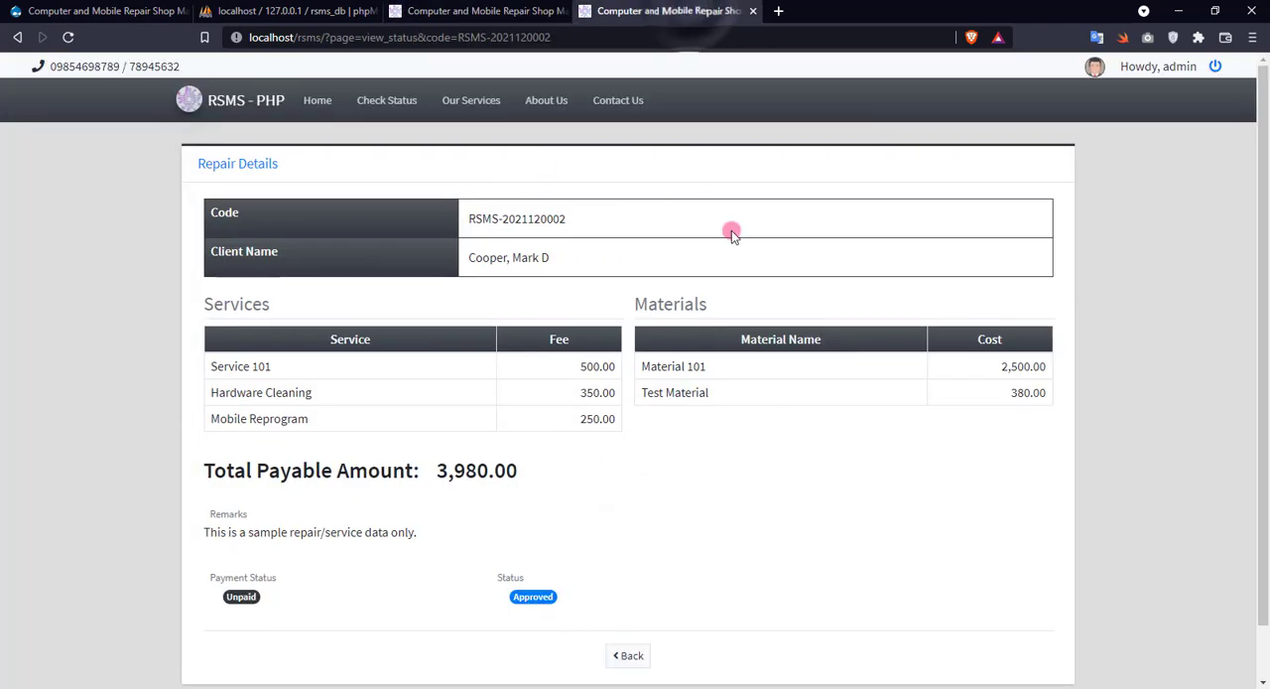
right_click(677, 163)
click(708, 209)
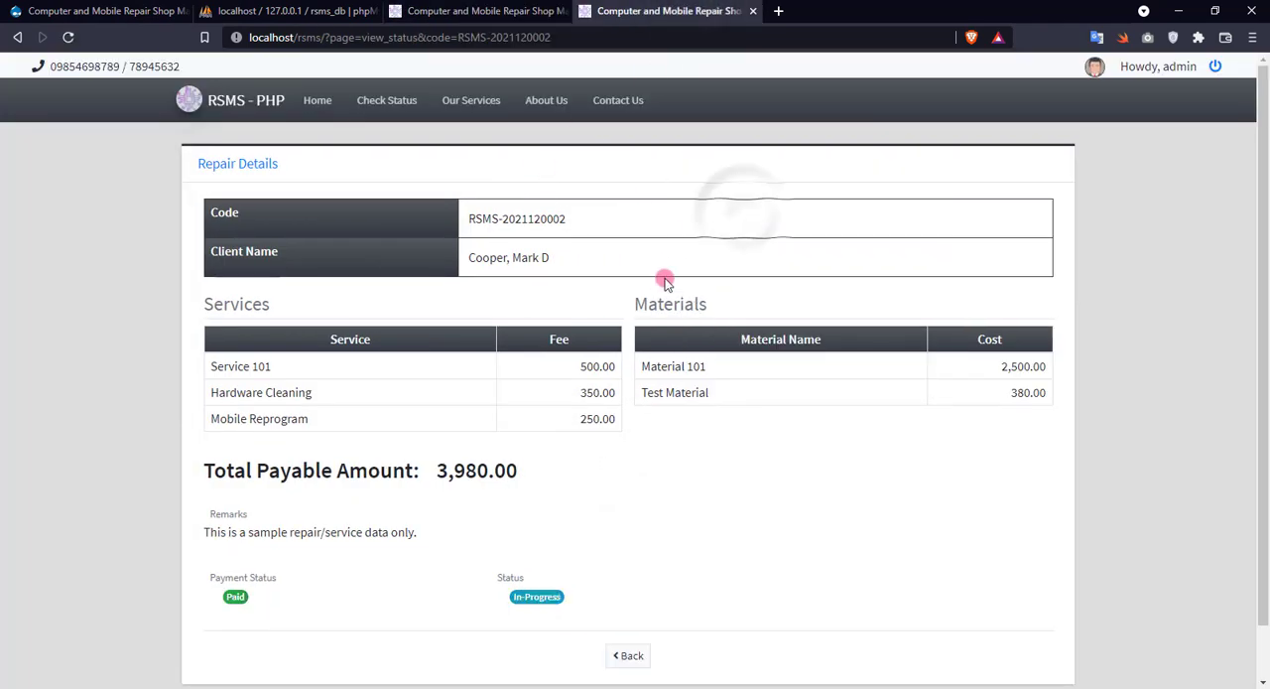
scroll(396, 515, down, 1)
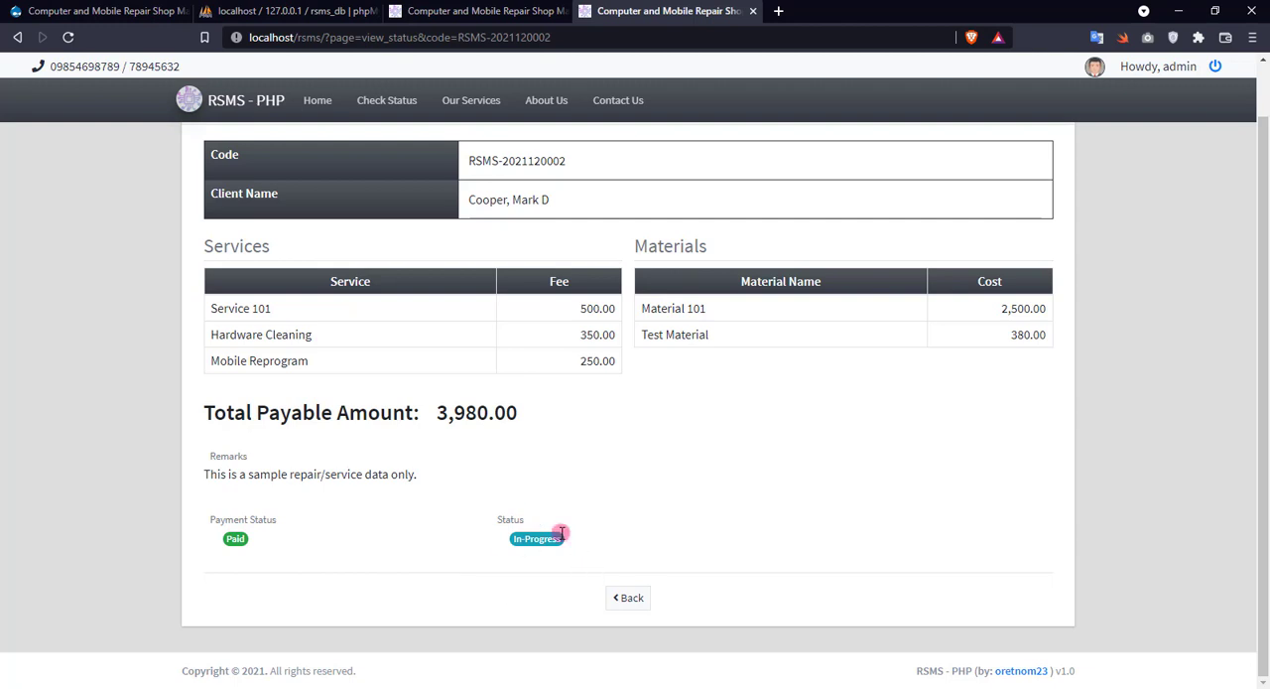
Set the repair's status to Done in the admin site and save the updated details.
click(466, 11)
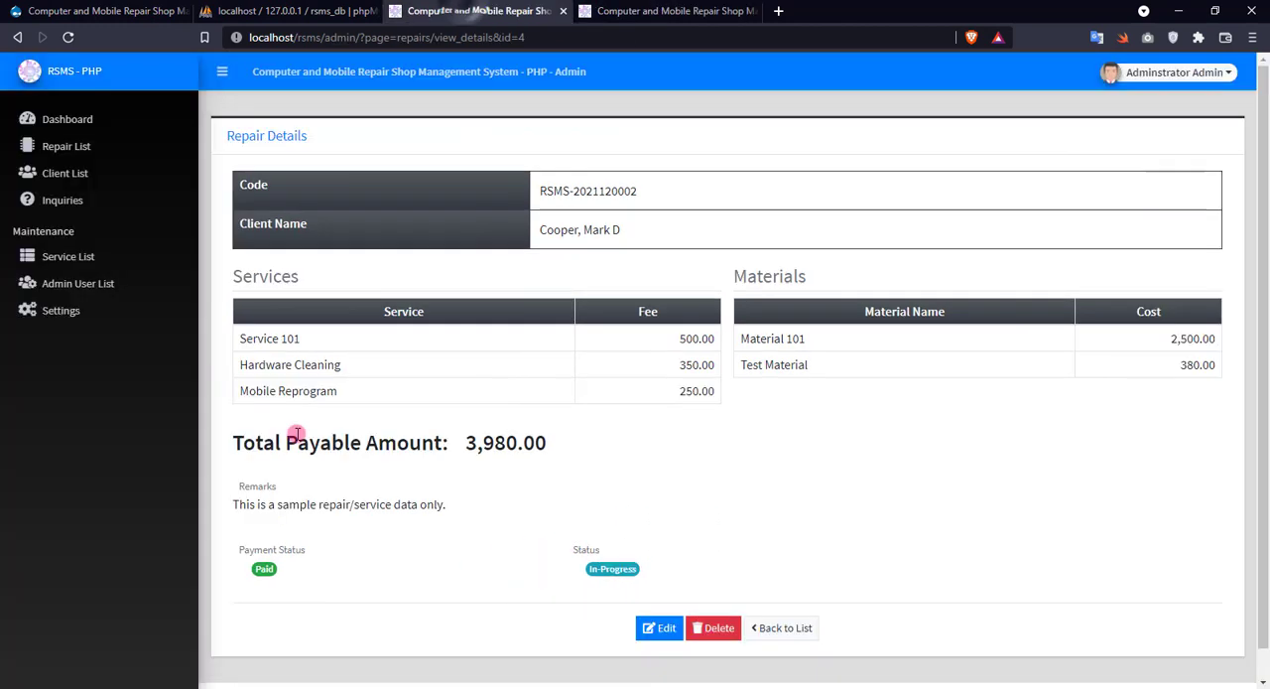
scroll(540, 566, down, 1)
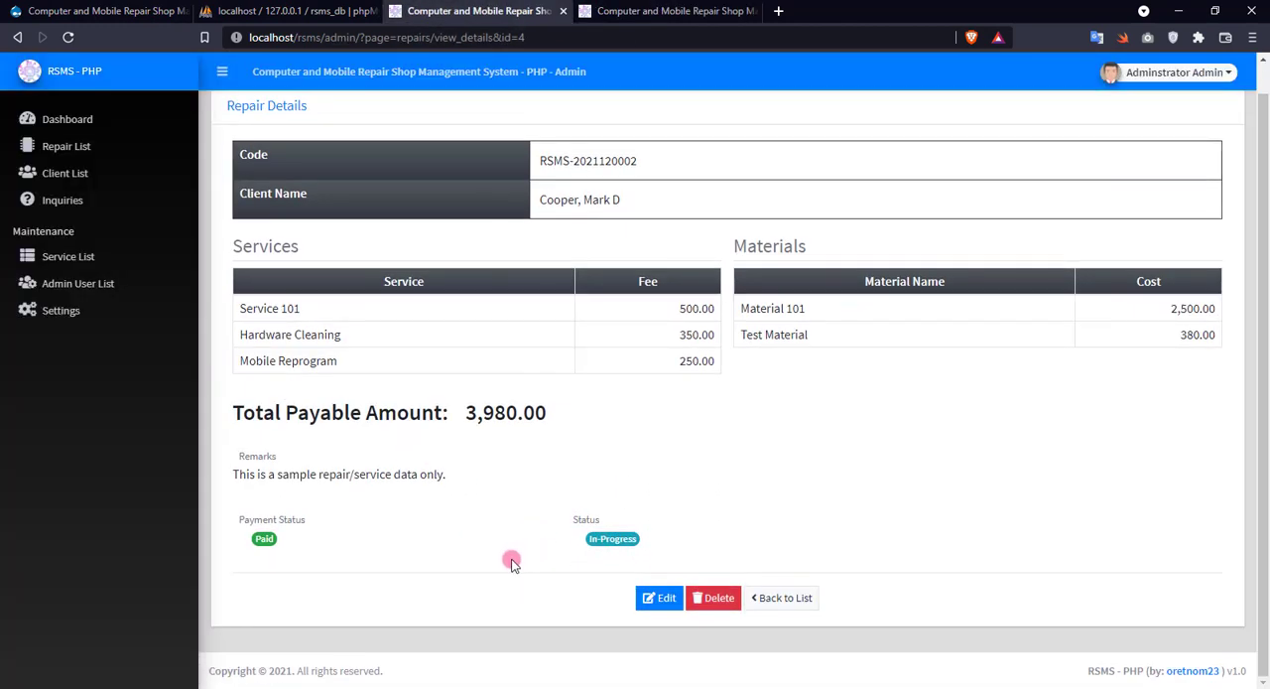
click(653, 599)
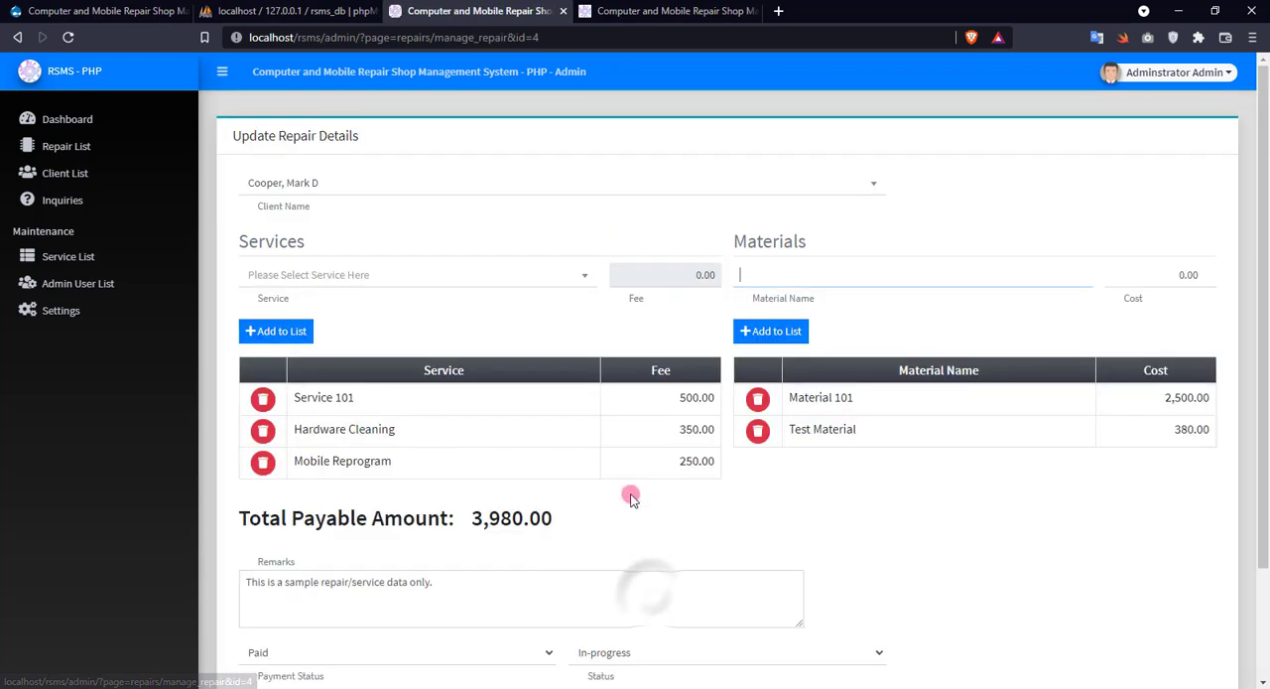
scroll(665, 491, down, 3)
click(640, 515)
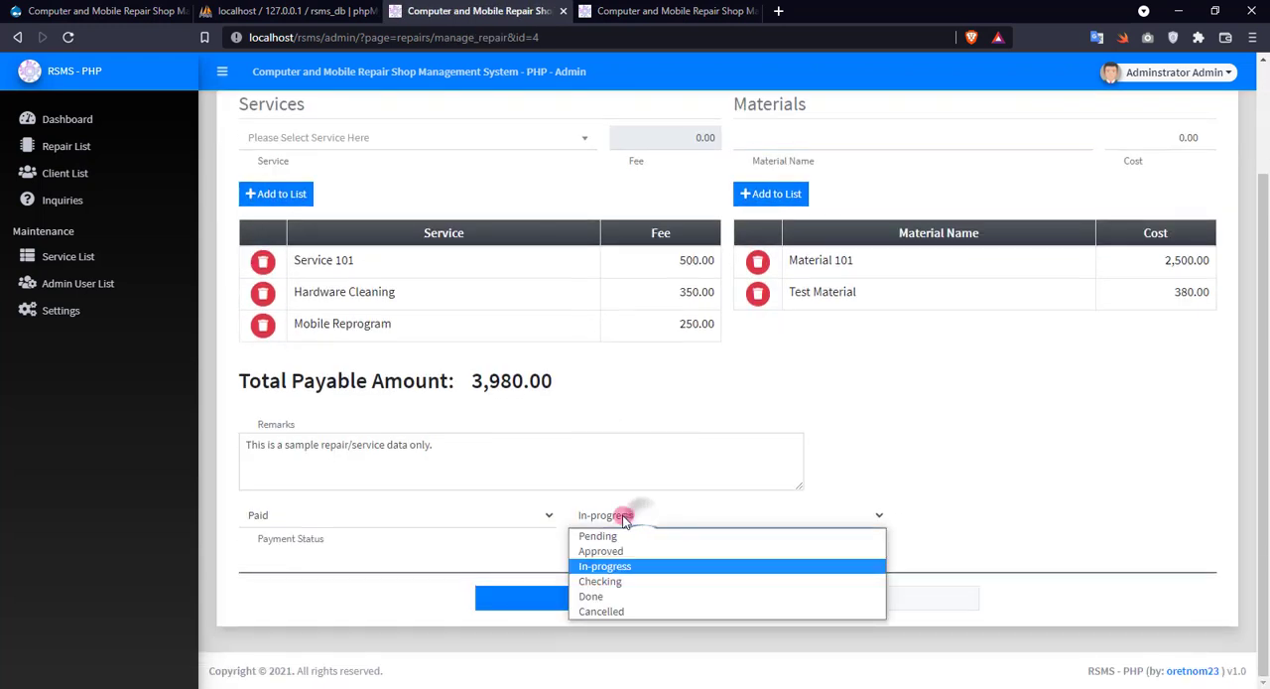
click(590, 595)
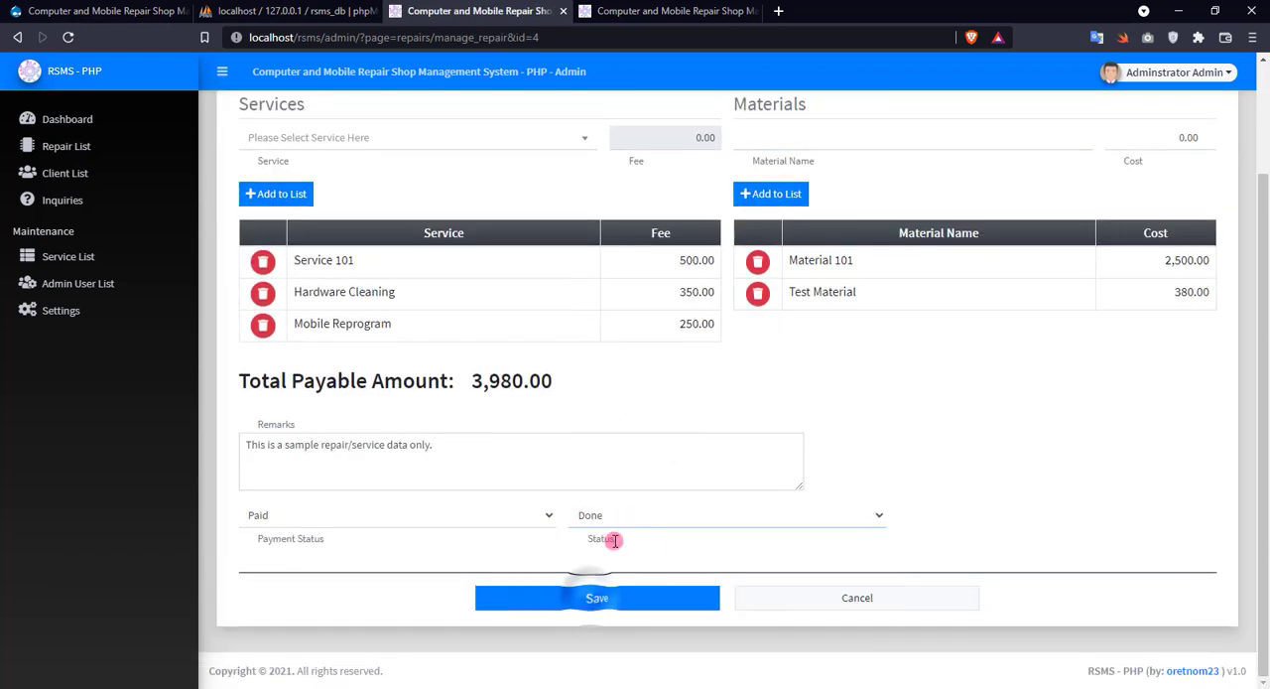
click(557, 597)
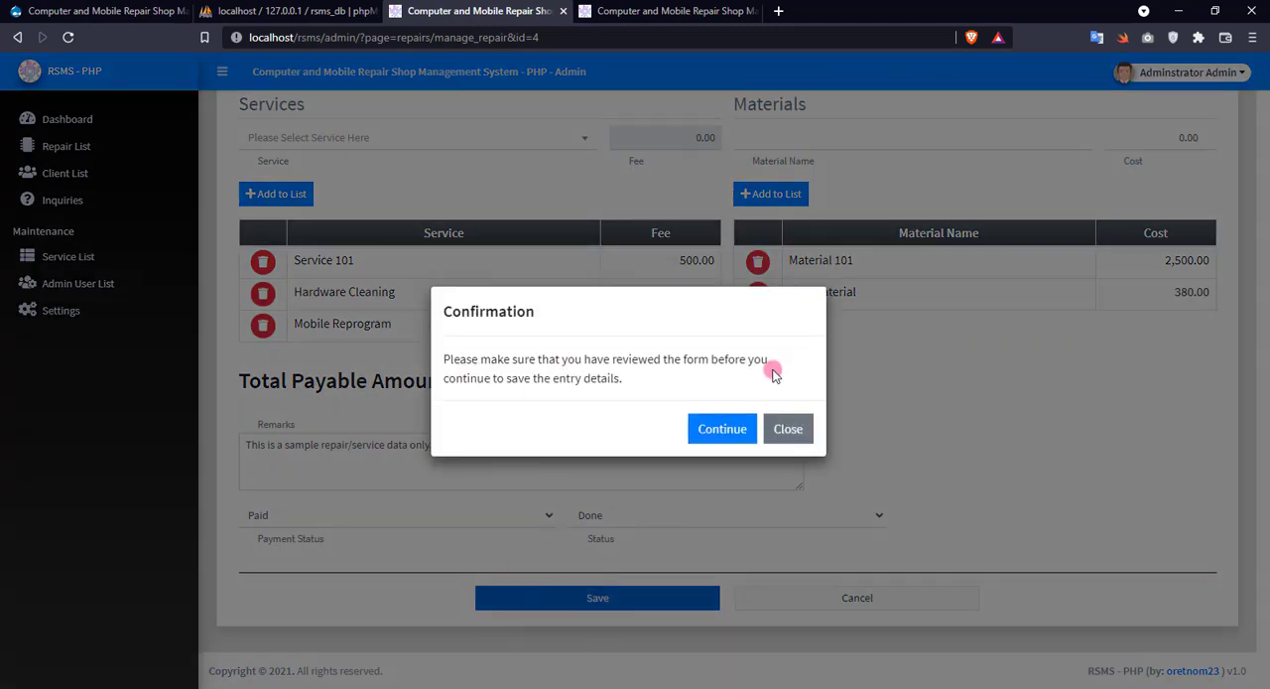
click(698, 436)
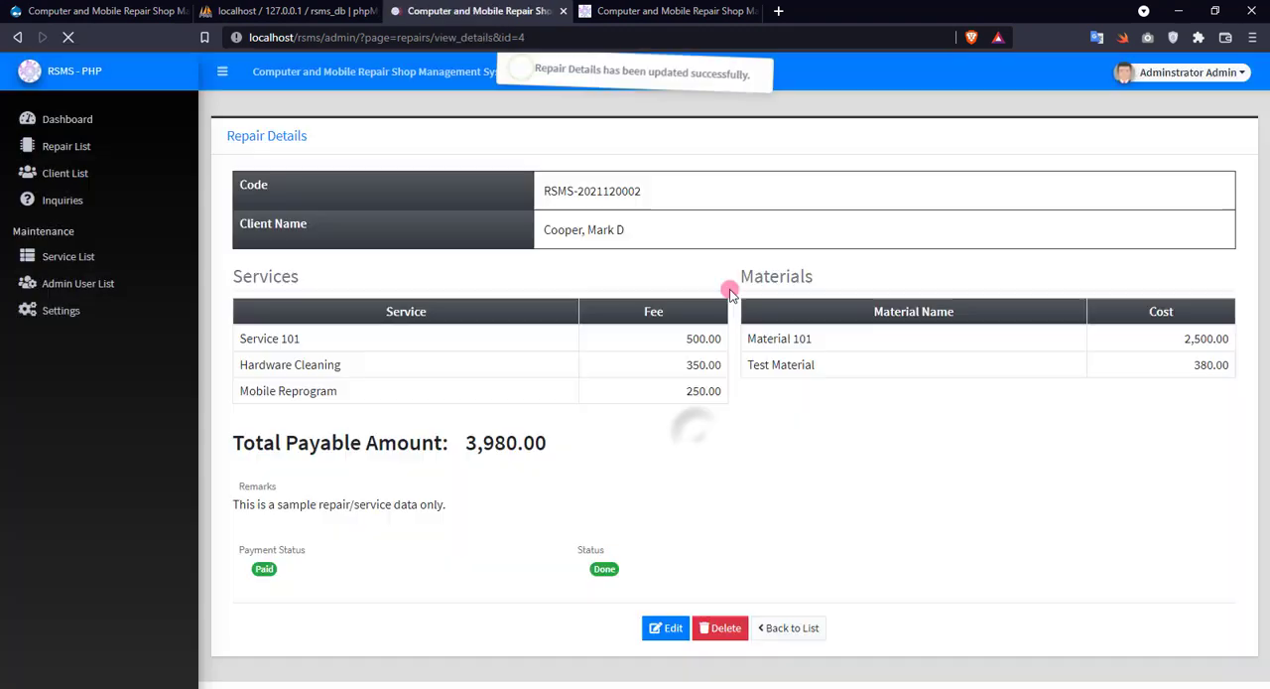
Reload the public repair details to check the status of the completed repair.
click(705, 10)
right_click(792, 377)
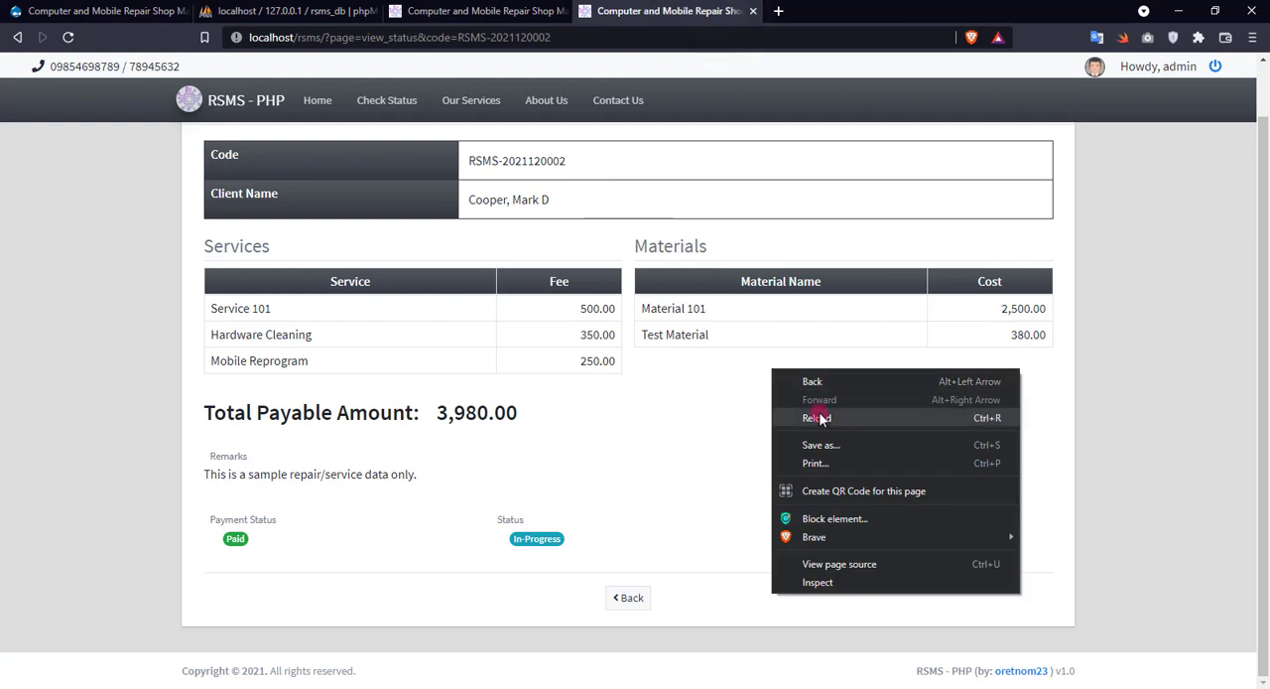
click(803, 414)
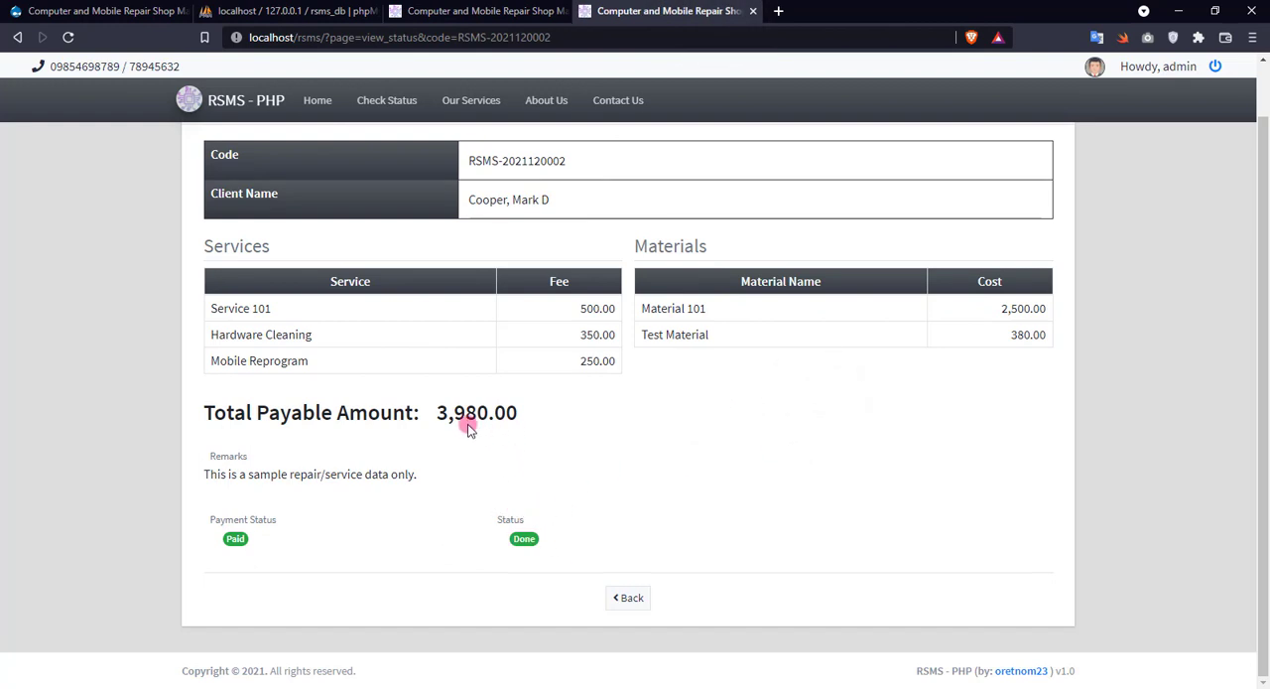
Return to the admin repair list and start a new repair entry for the same client as the completed repair.
click(507, 10)
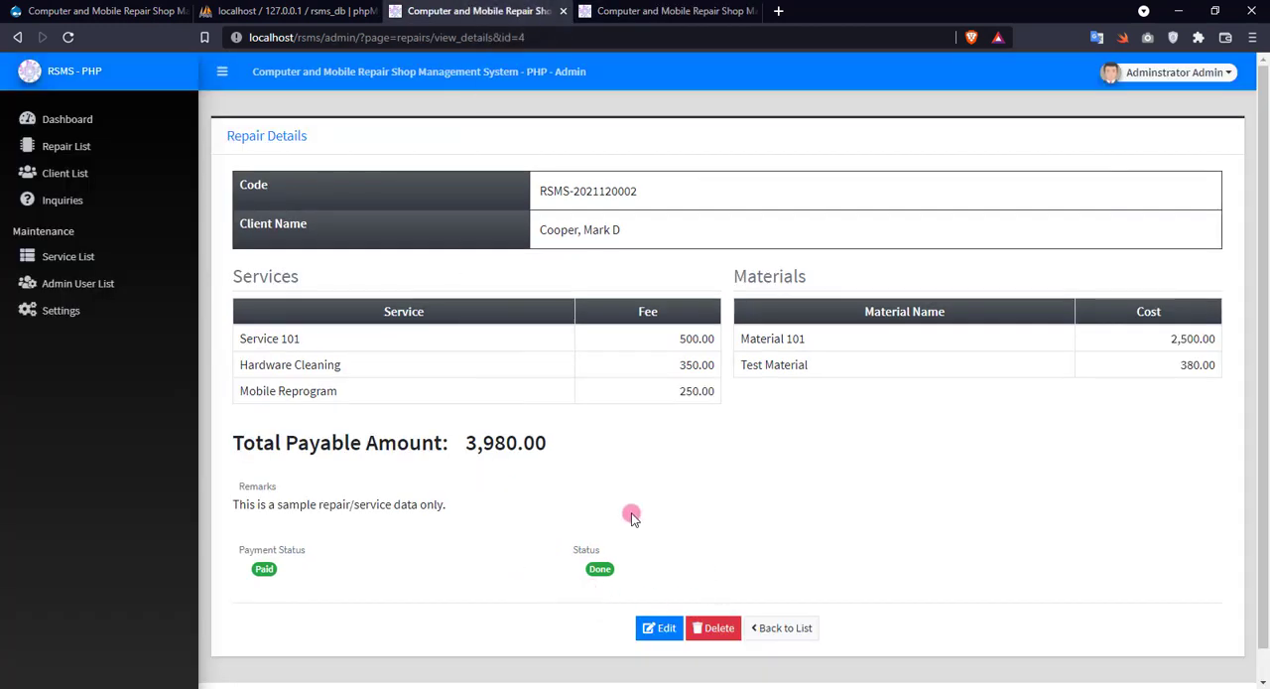
click(809, 629)
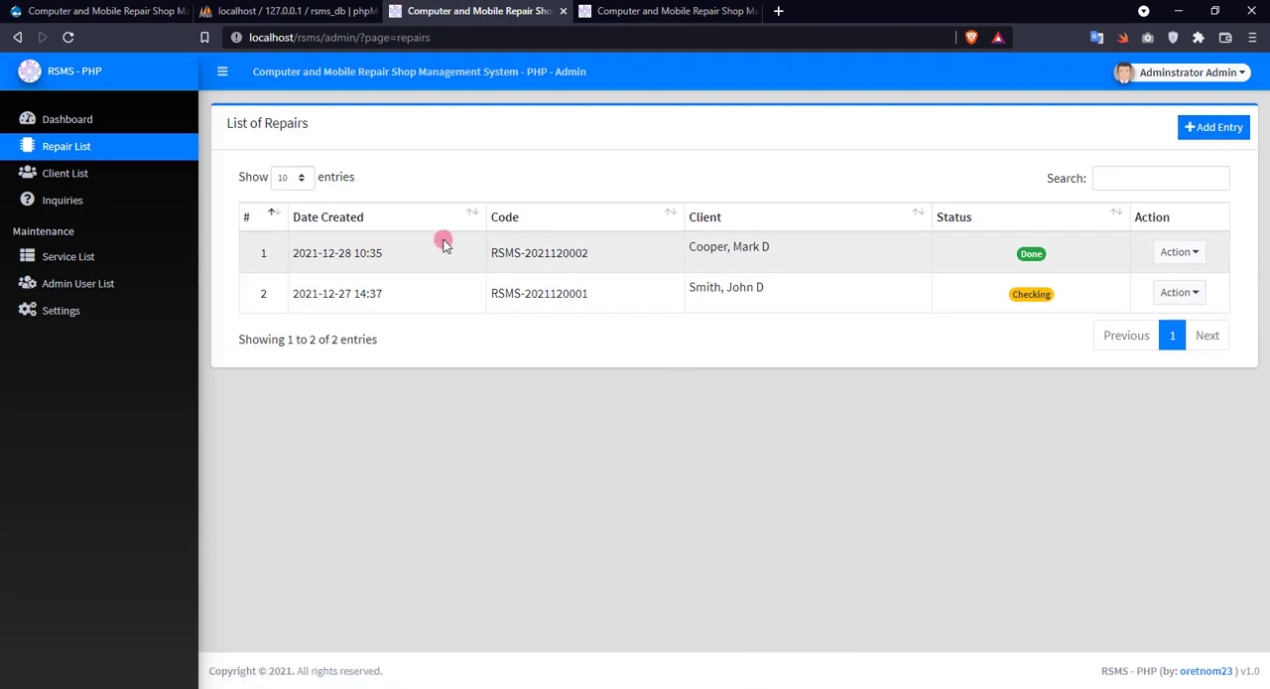
click(1205, 132)
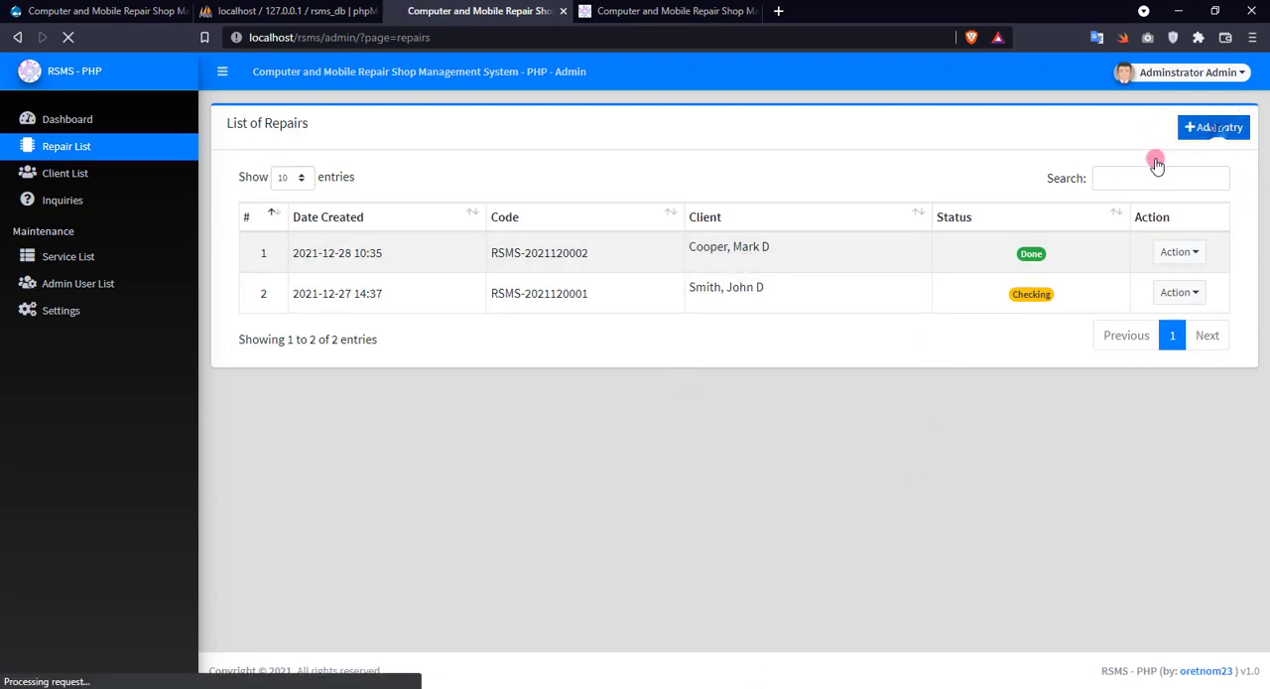
click(342, 187)
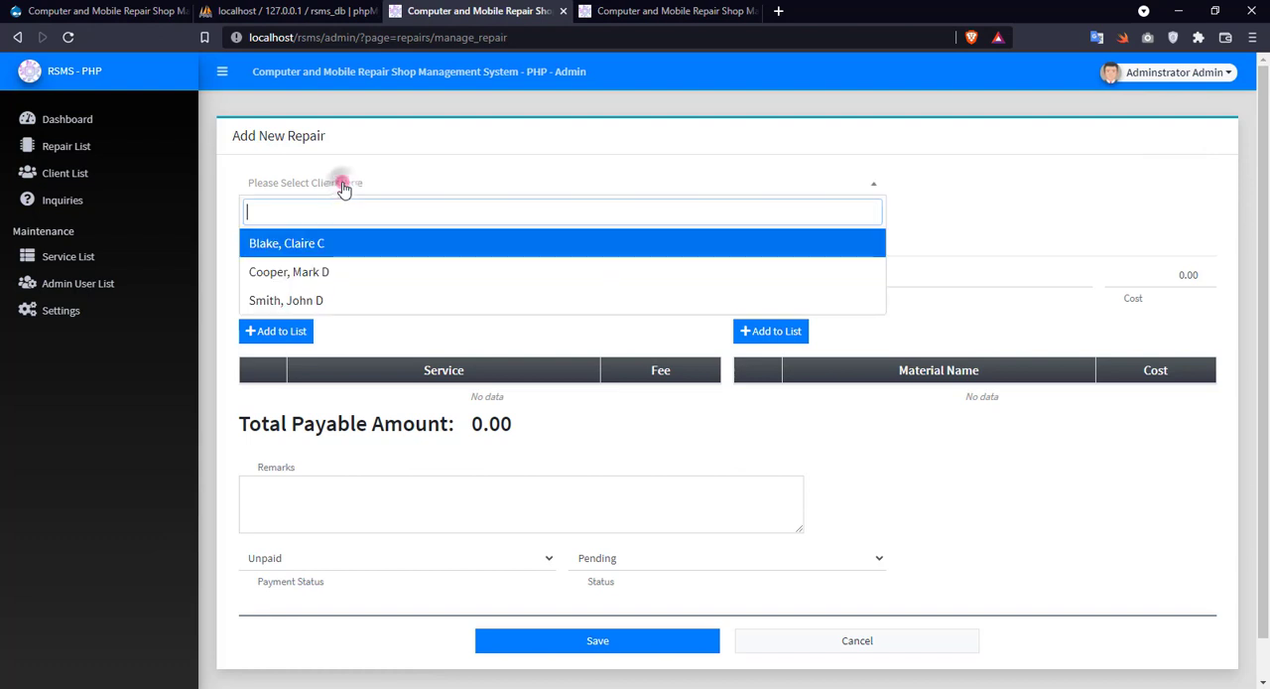
click(312, 271)
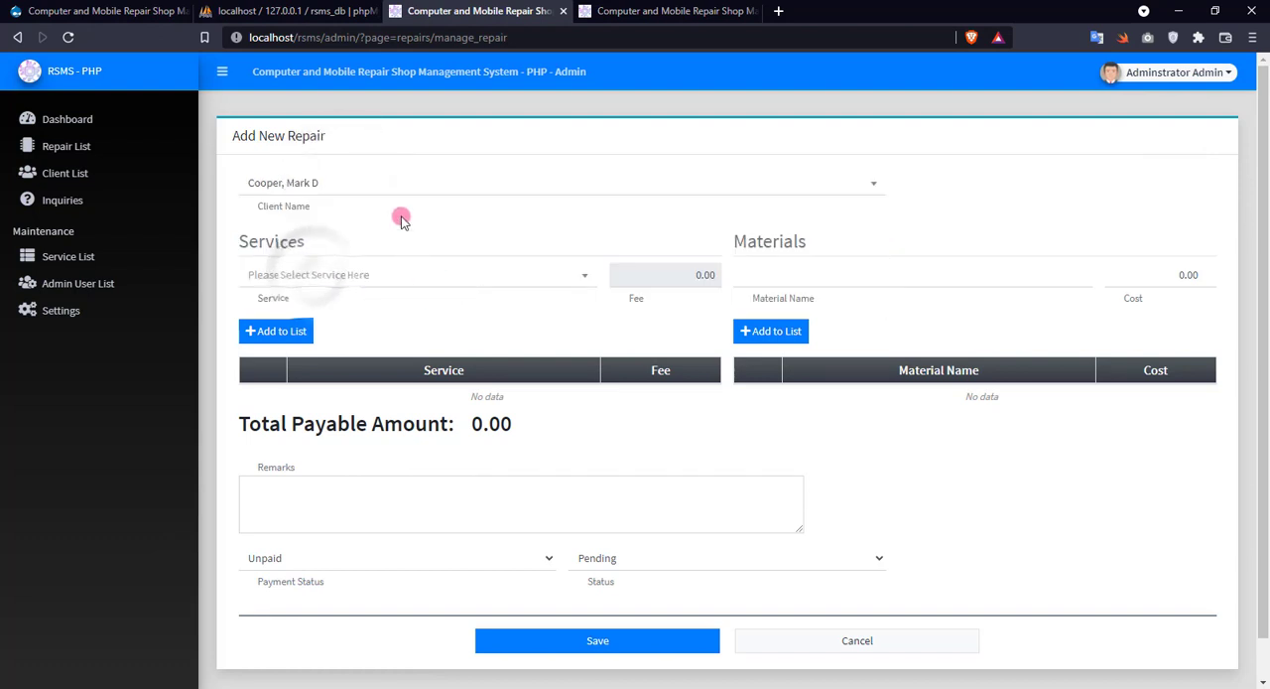
Add the services Mobile Reformatting and Service 101 to the new repair entry.
click(338, 288)
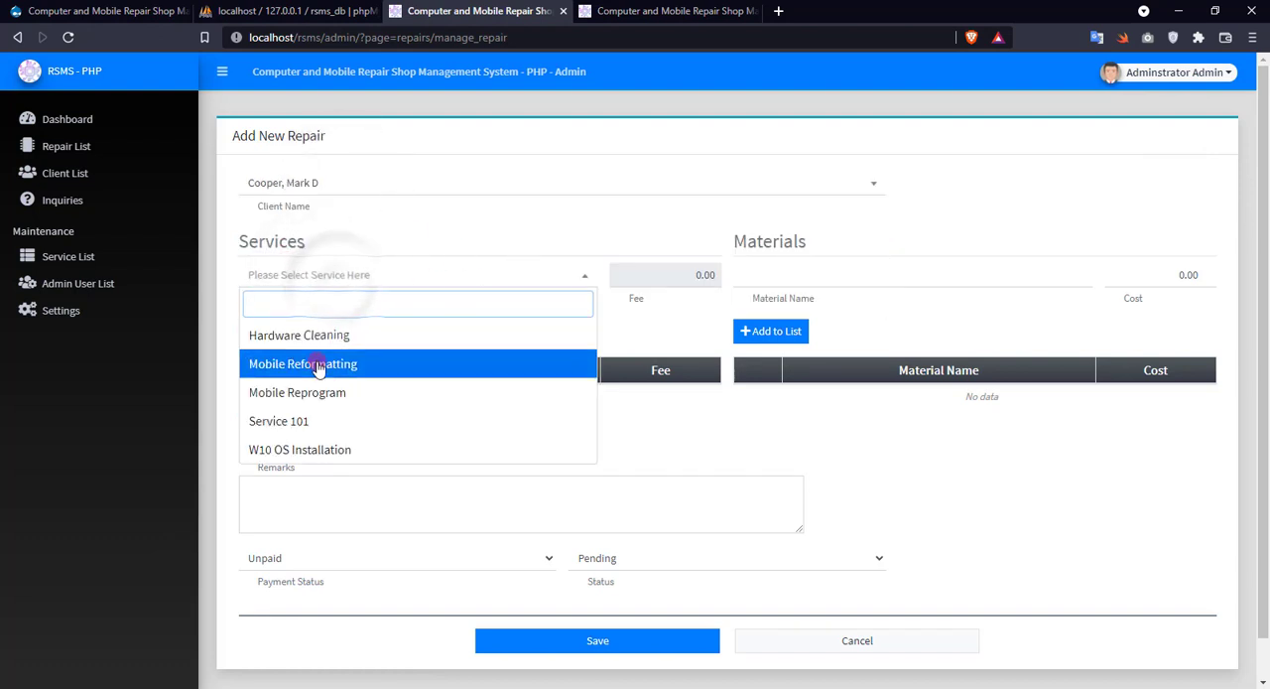
click(321, 363)
click(281, 333)
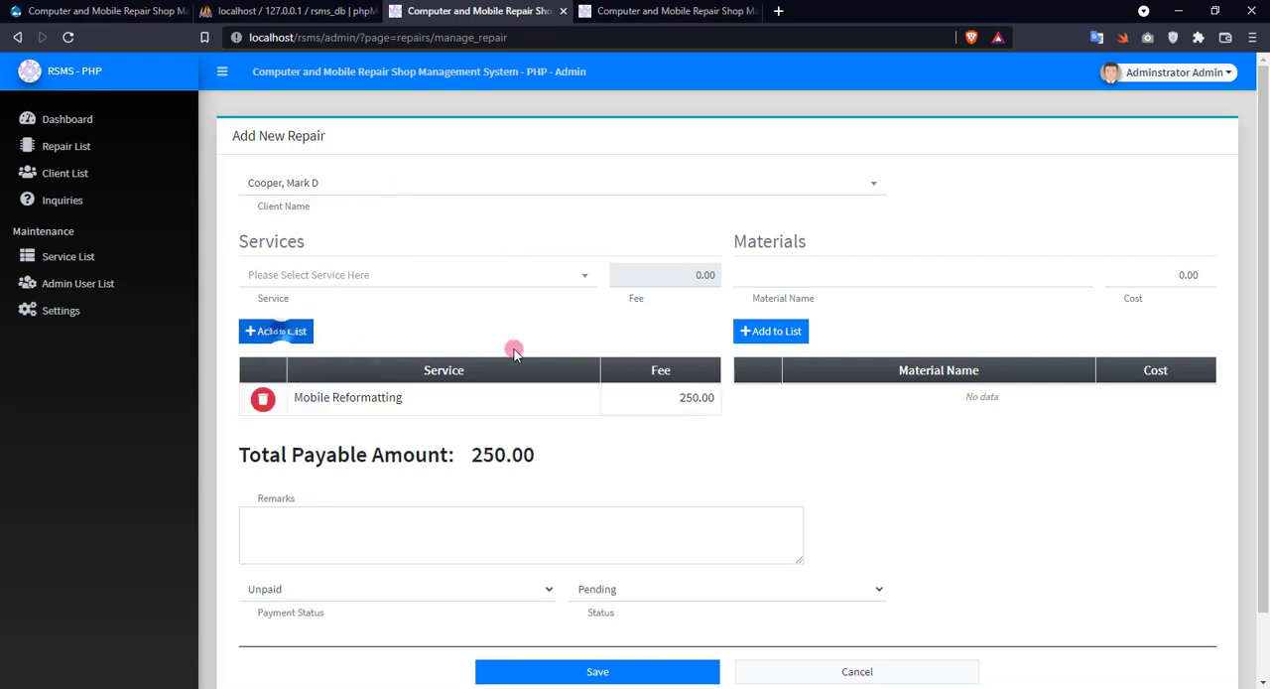
click(477, 277)
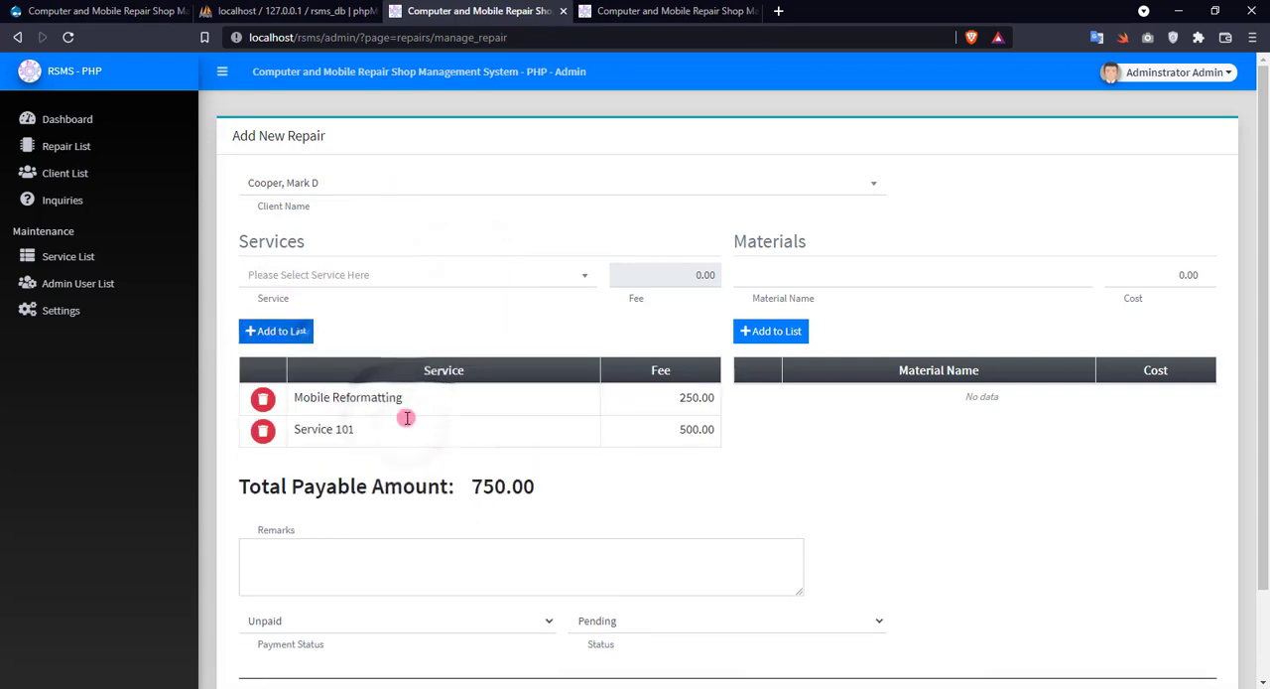
Enter the remark "test" and save the new repair as Unpaid and Pending, confirming the form review.
scroll(407, 490, down, 2)
click(396, 493)
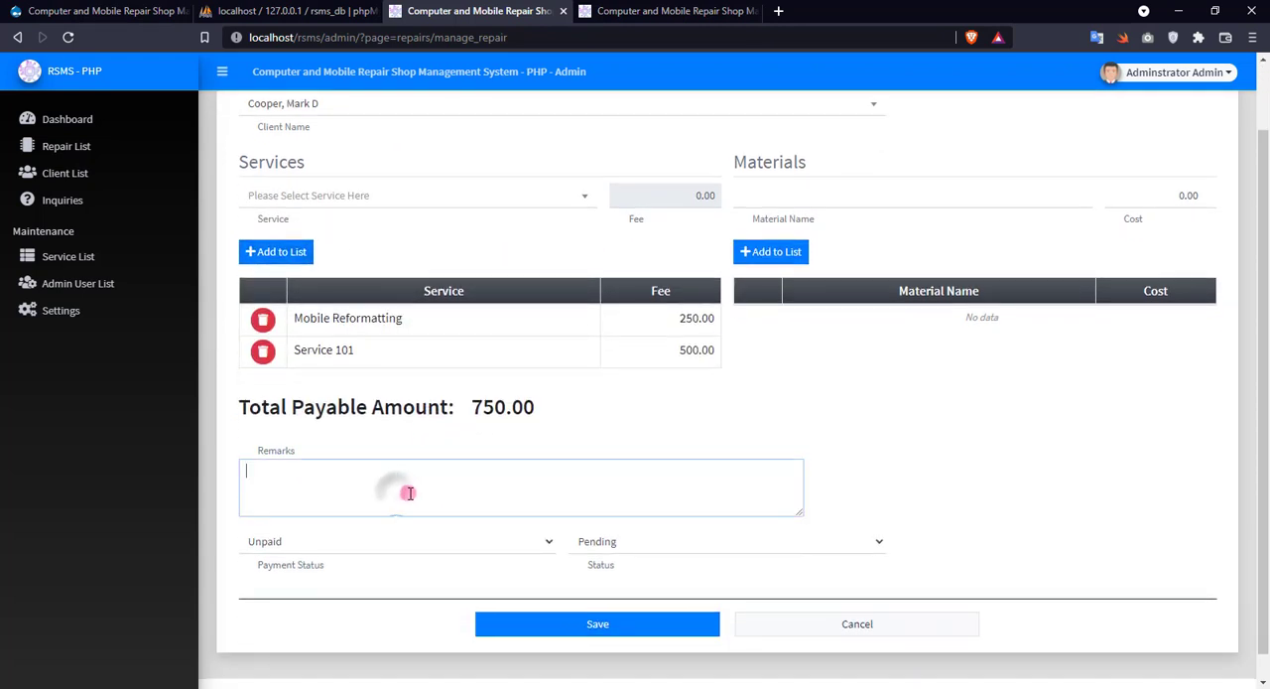
text(test)
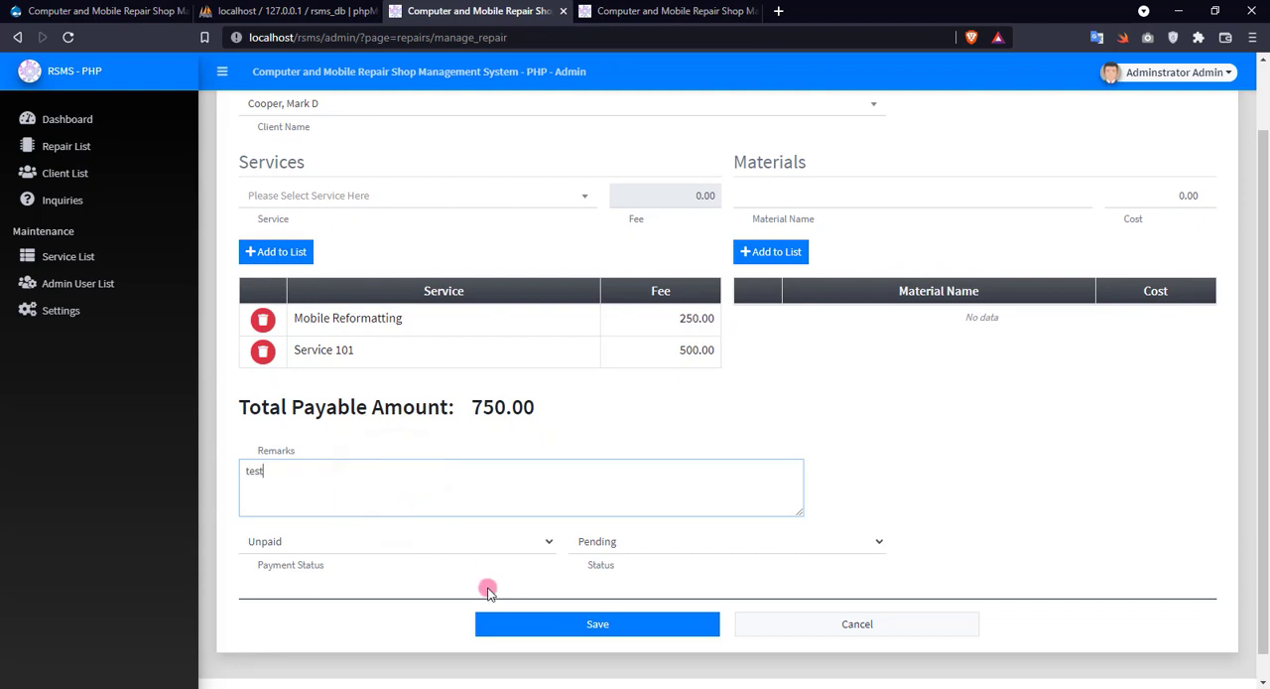
click(580, 623)
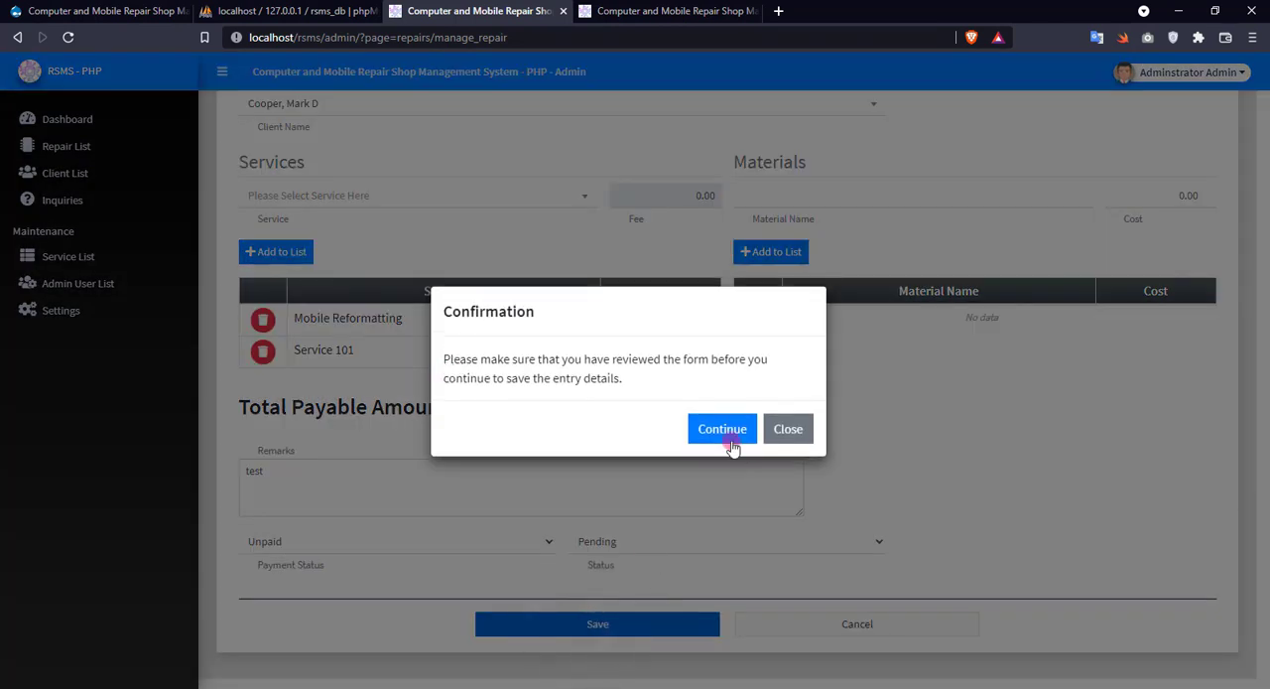
click(729, 444)
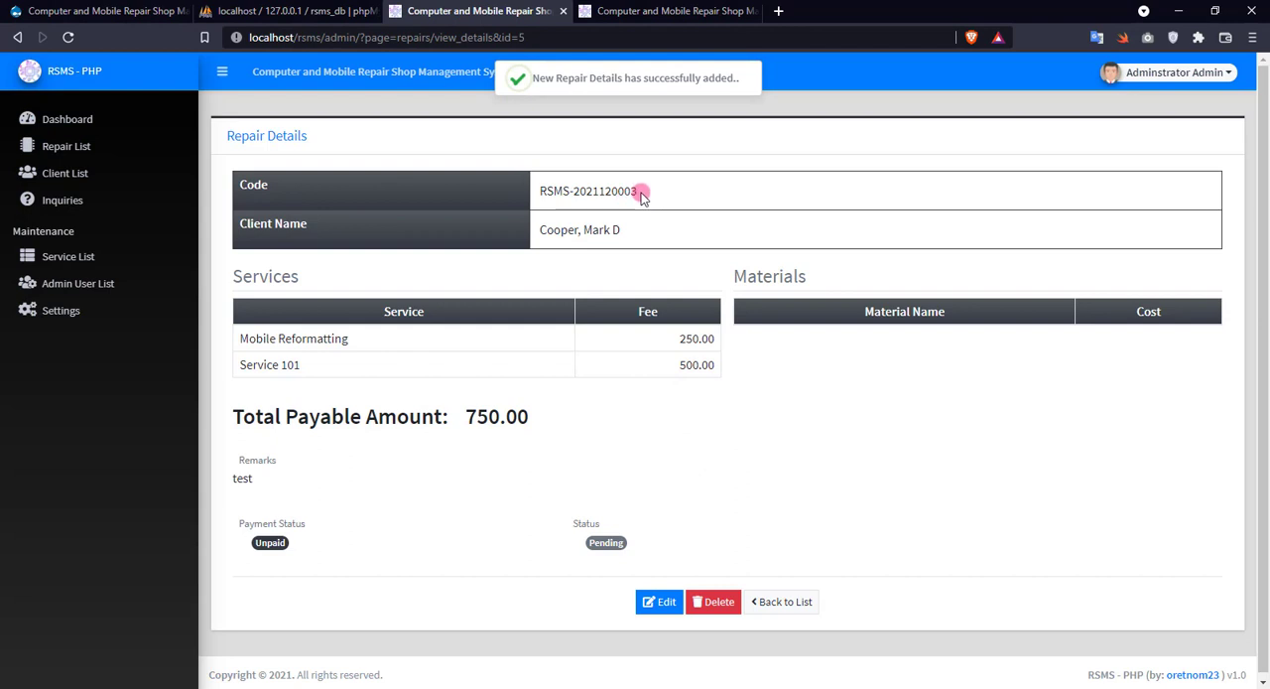
Copy the new repair's code and look up its details through Check Status on the public site.
drag(638, 195, 538, 191)
key(ctrl+c)
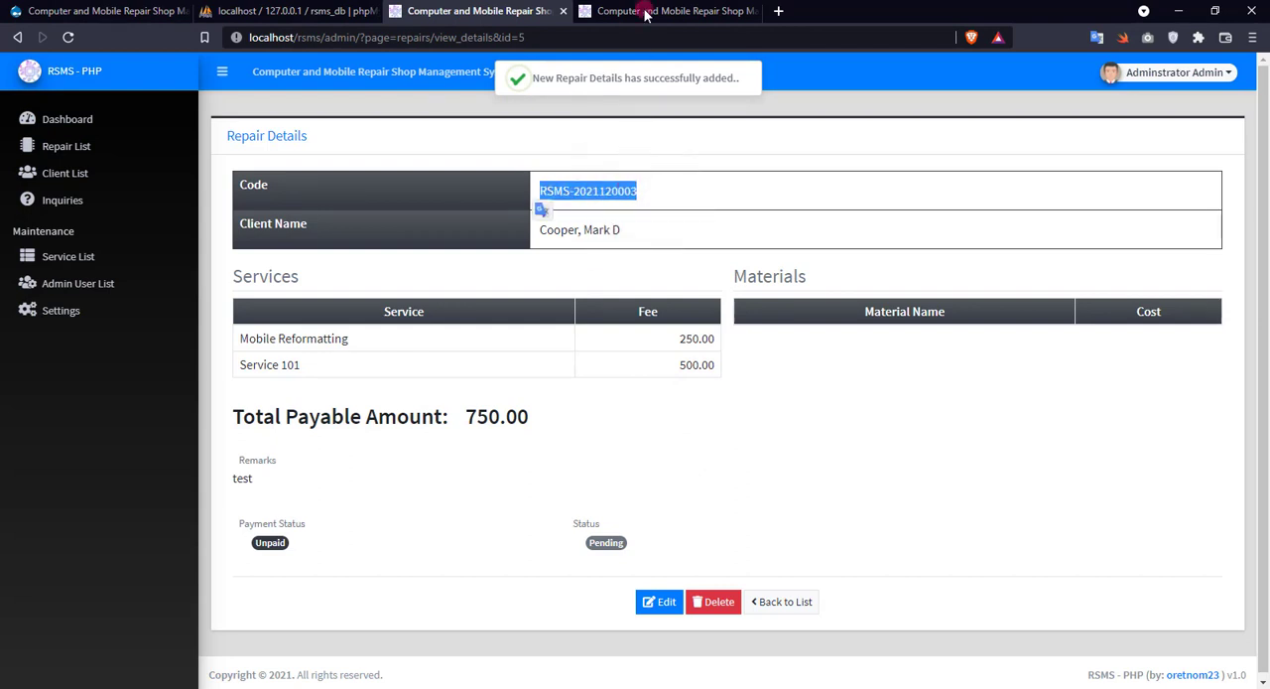
click(650, 11)
click(400, 100)
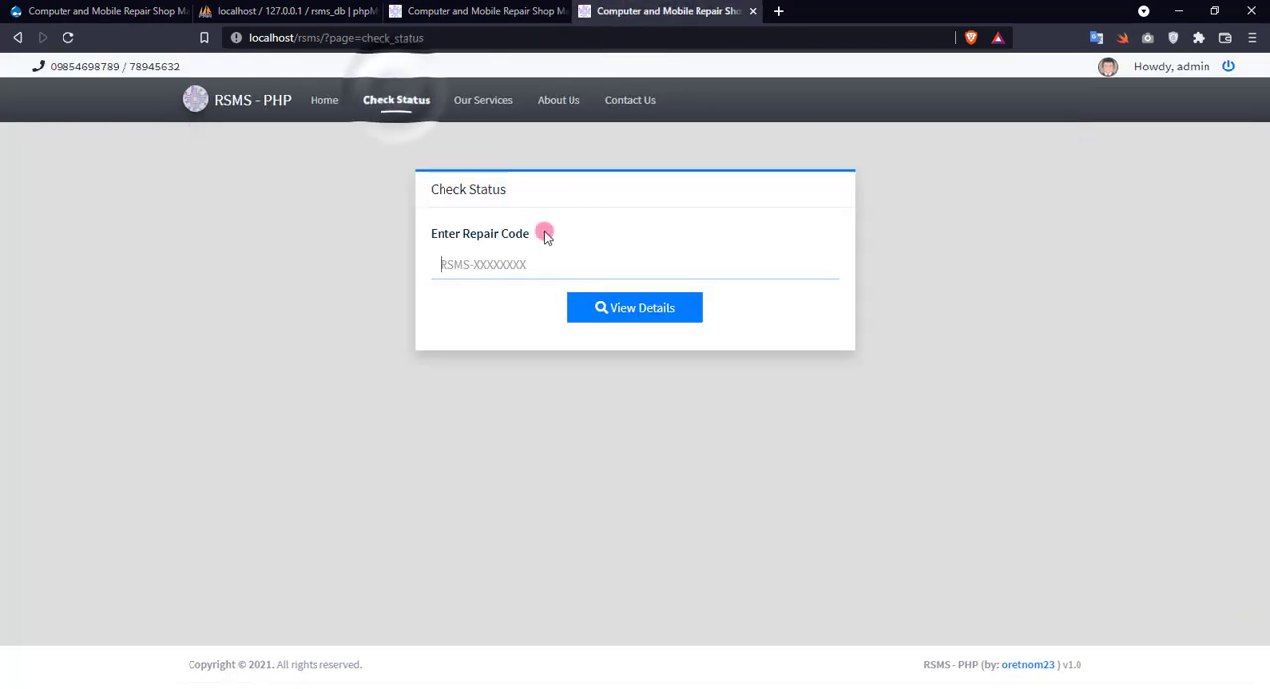
key(ctrl+v)
click(609, 310)
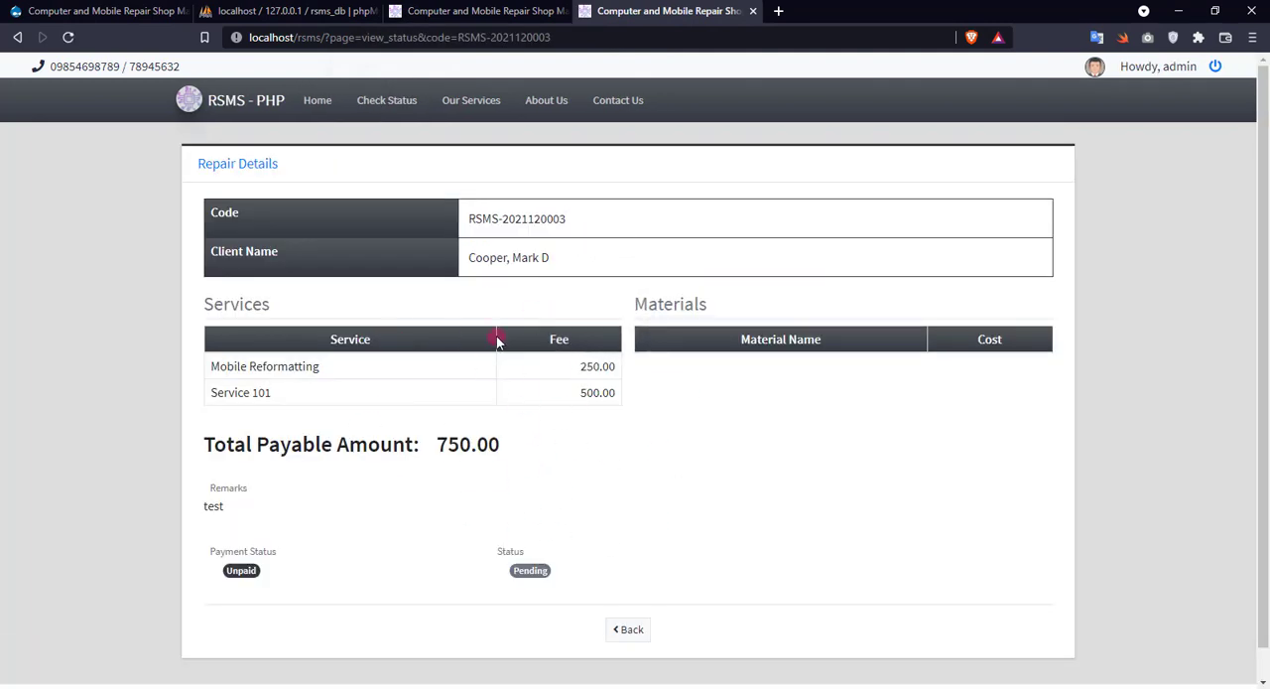
Return to the admin details of the new repair and delete that entry permanently, confirming the deletion.
key(ctrl+shift+Tab)
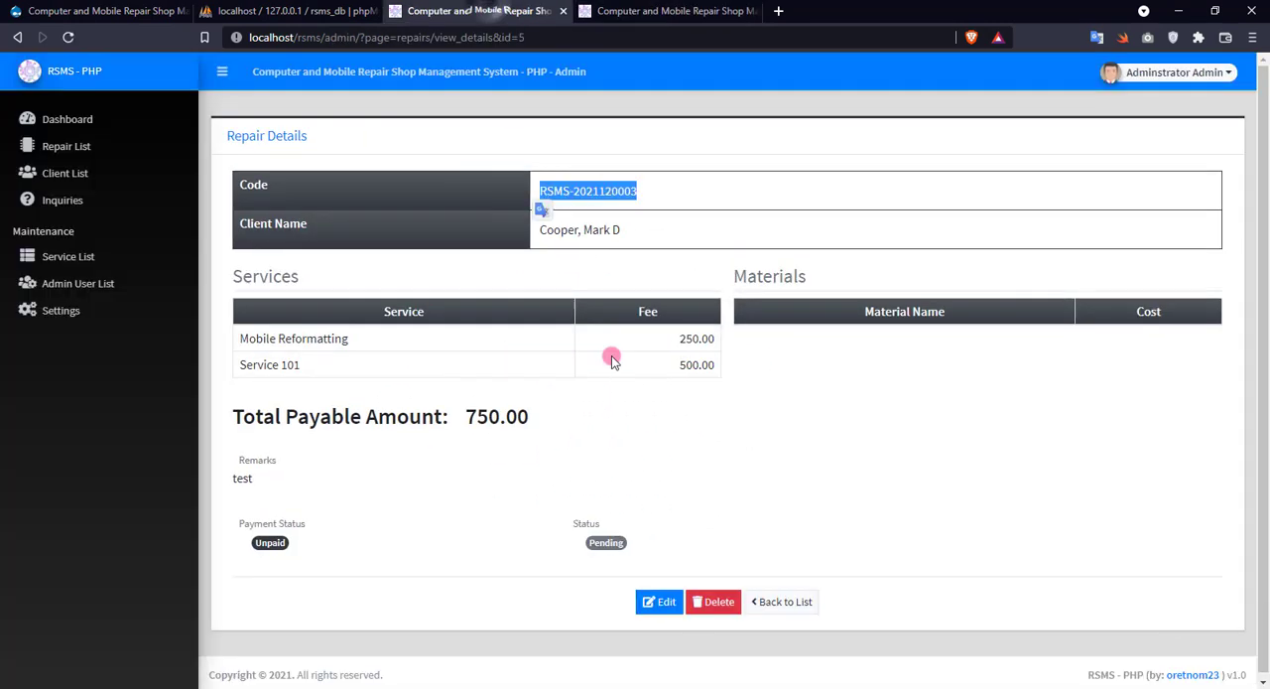
click(717, 602)
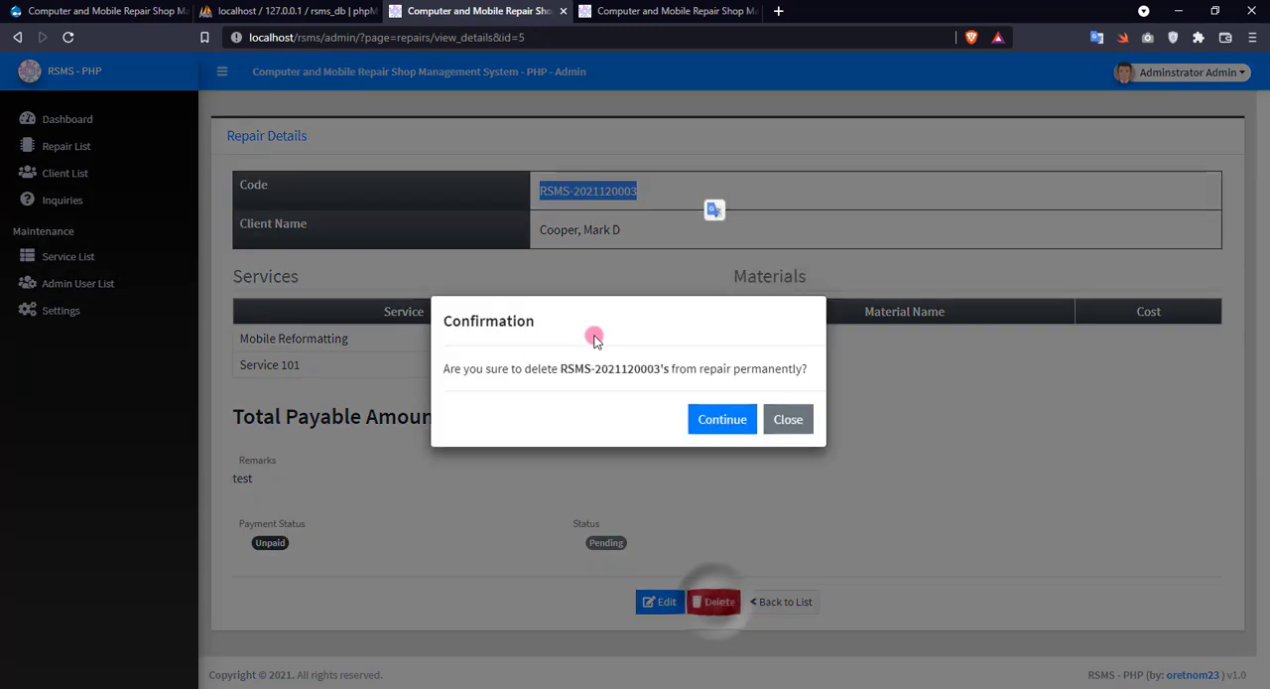
click(720, 420)
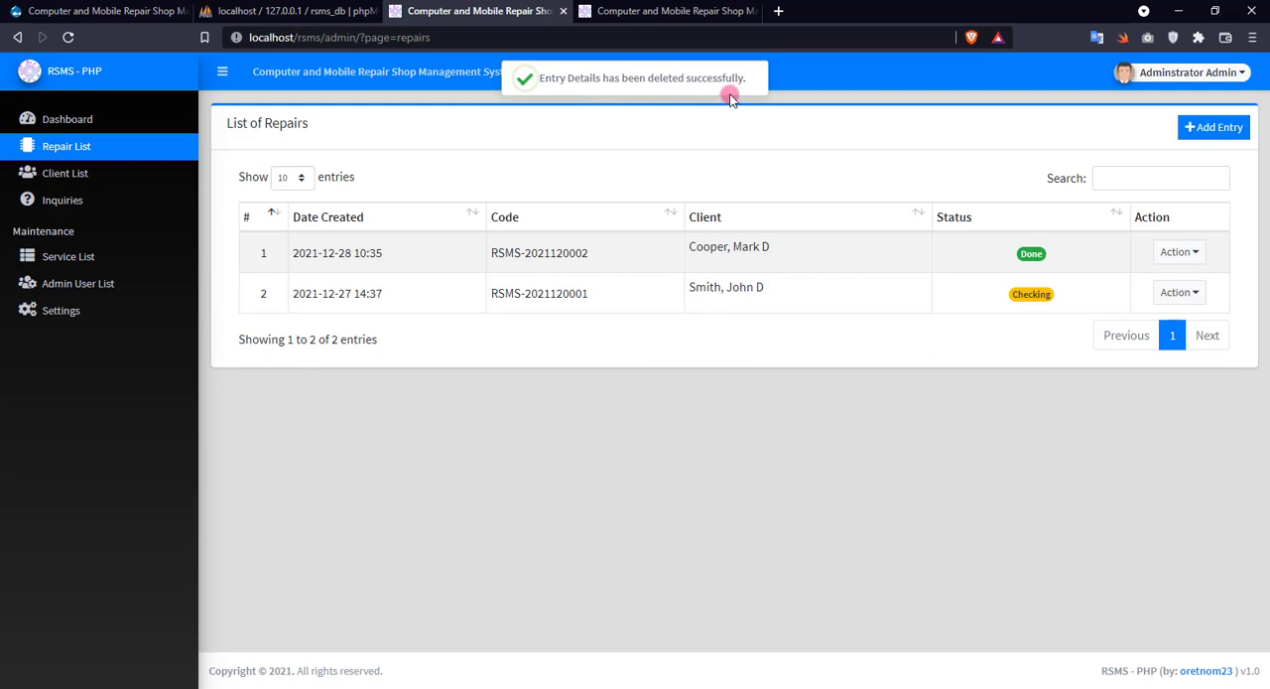
Reload the deleted repair's public status page and dismiss the alert.
click(672, 11)
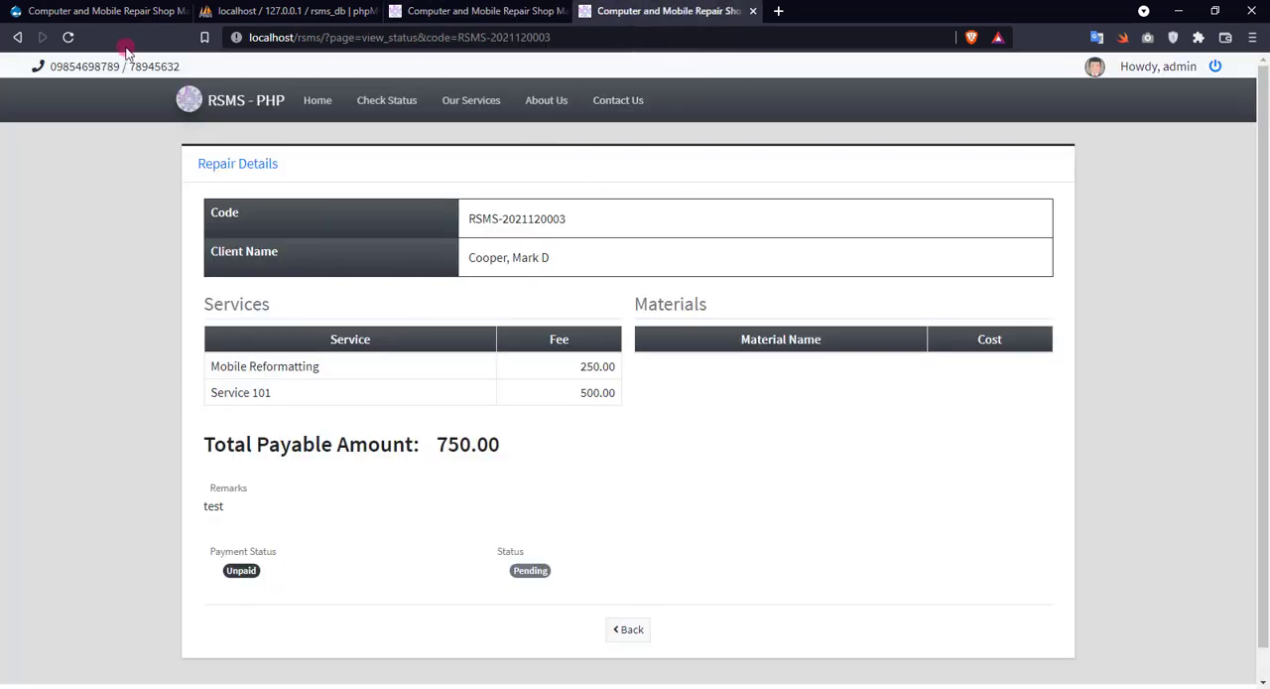
click(424, 39)
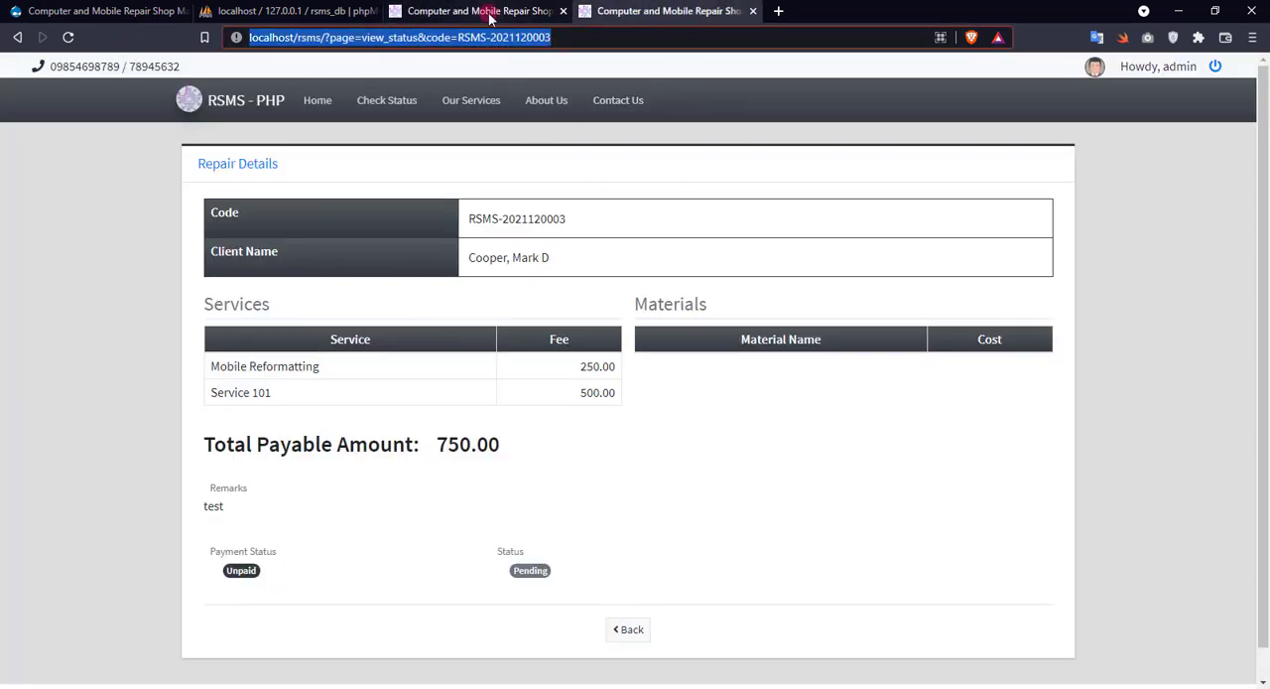
key(Return)
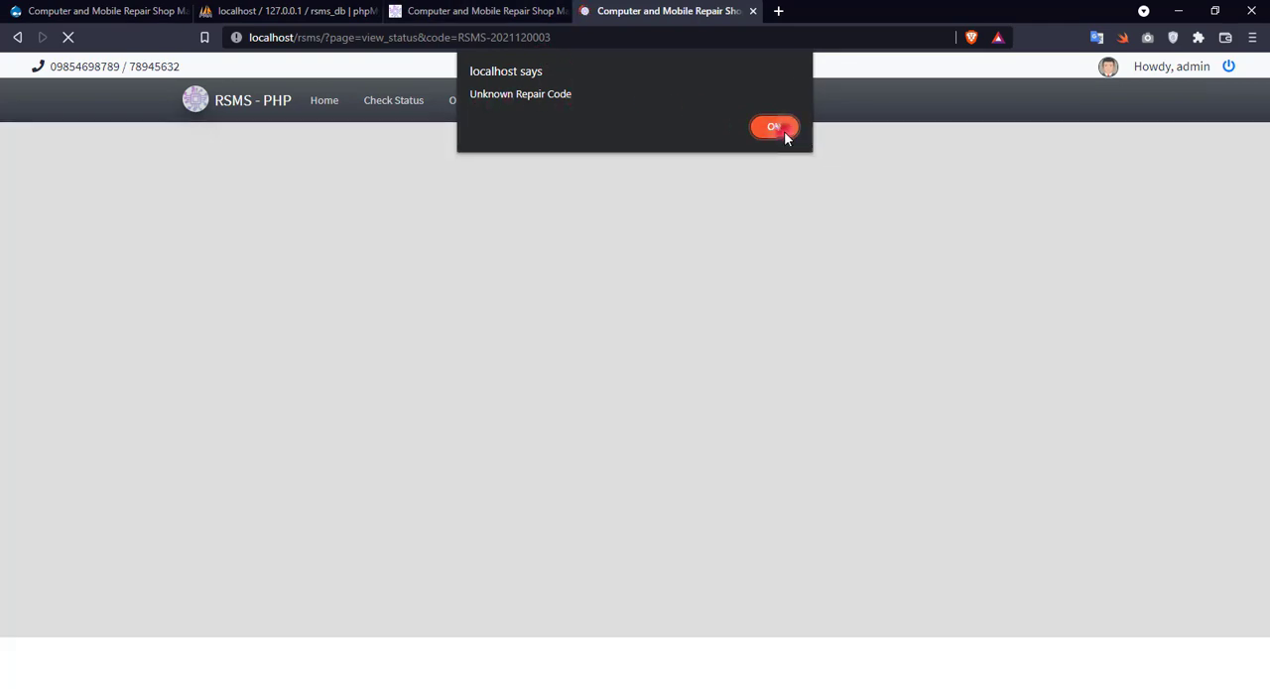
click(784, 131)
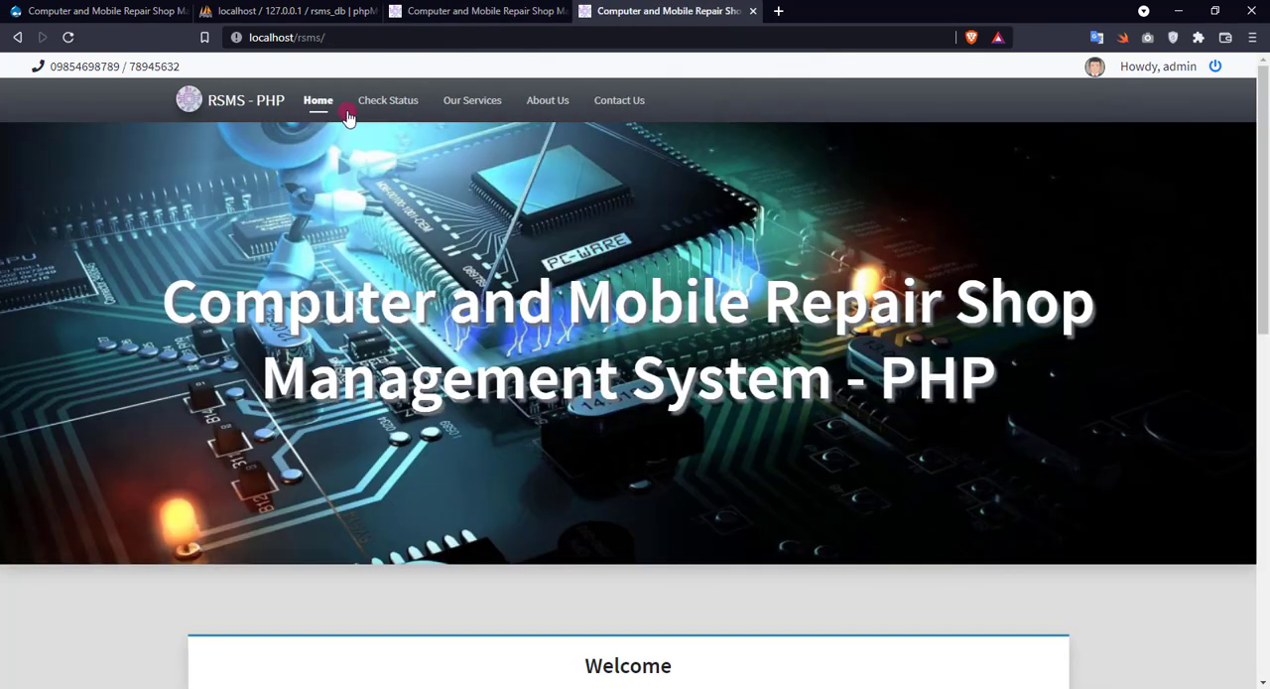
Look through the public site's Home, Contact Us and About Us pages.
scroll(368, 222, down, 8)
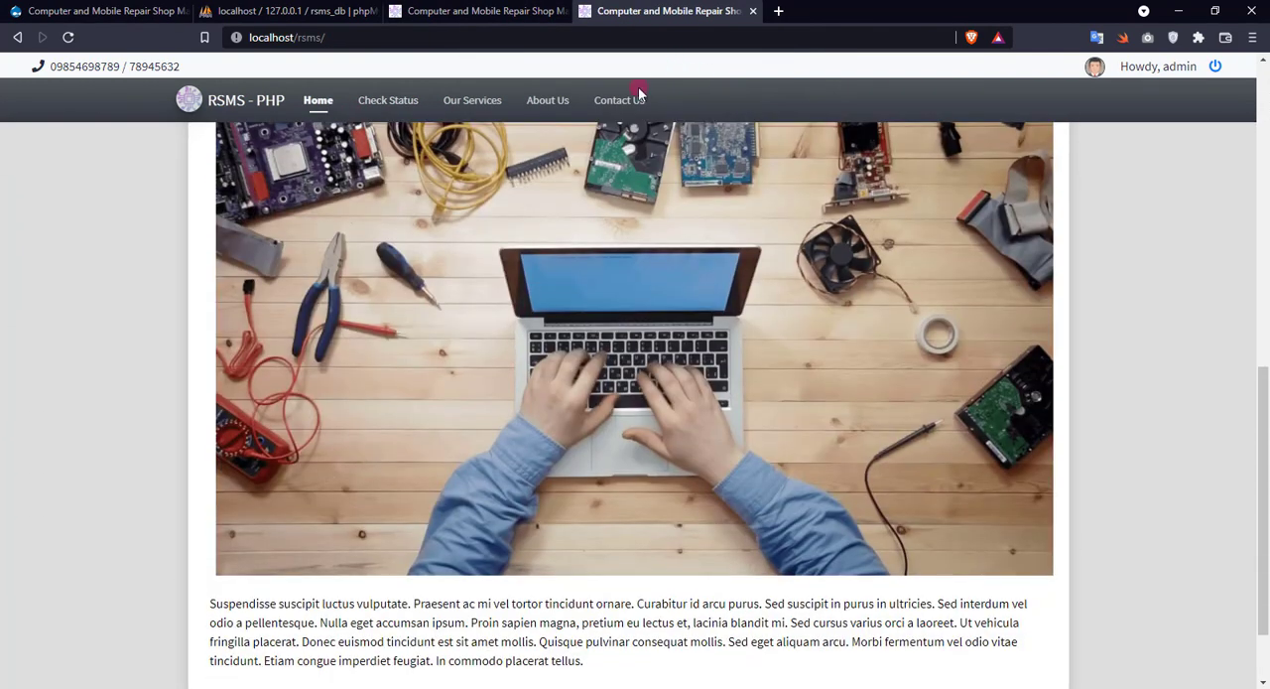
click(623, 99)
click(553, 100)
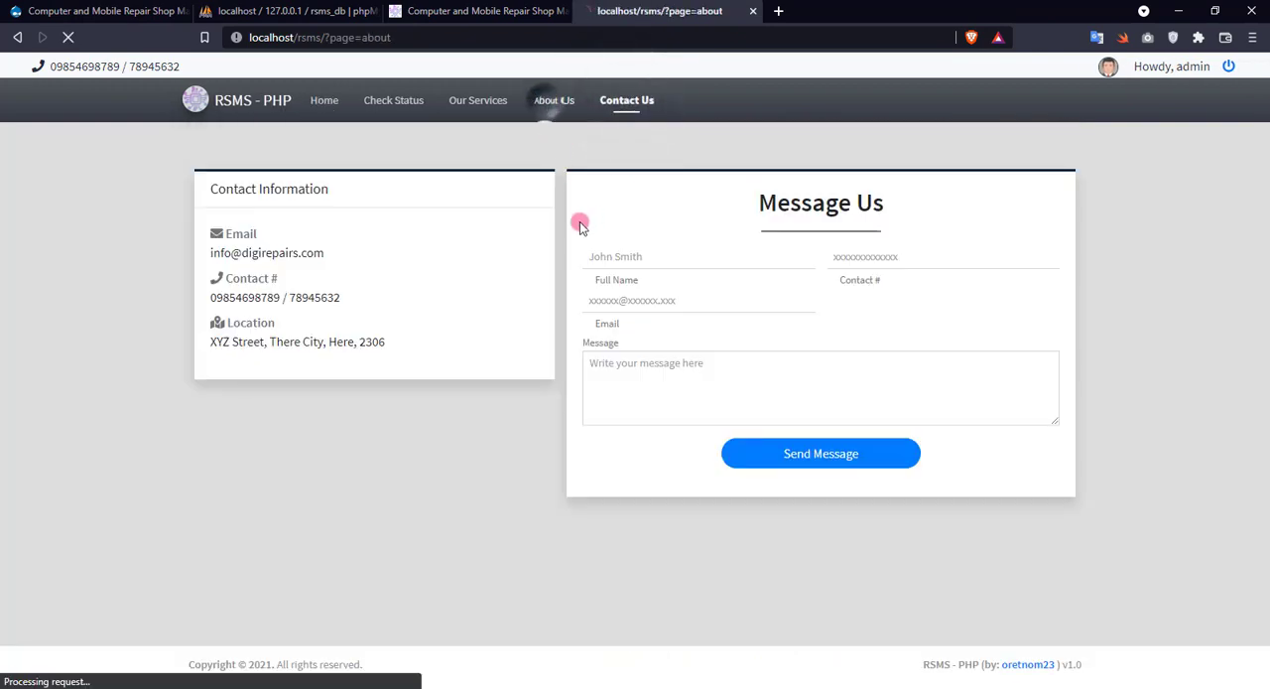
scroll(558, 224, down, 1)
Send a Contact Us message with the sender's full name, contact number, e-mail and the text "This is a sample inquiry only".
click(627, 100)
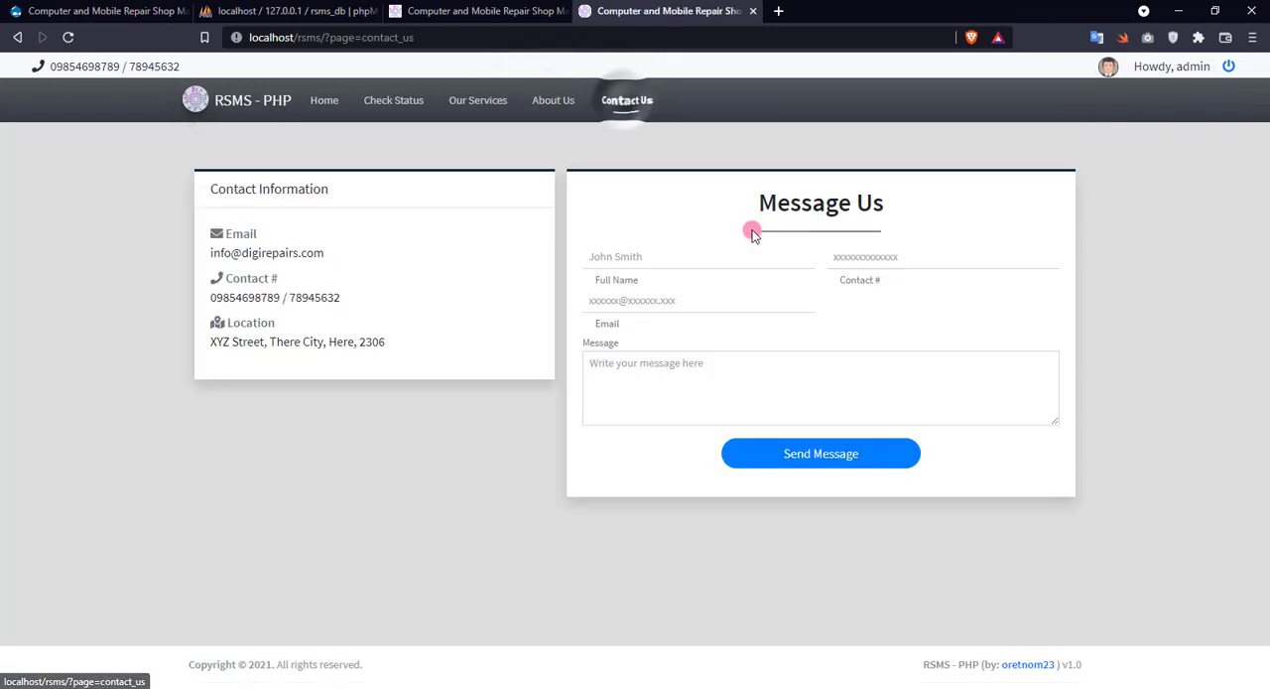
click(640, 258)
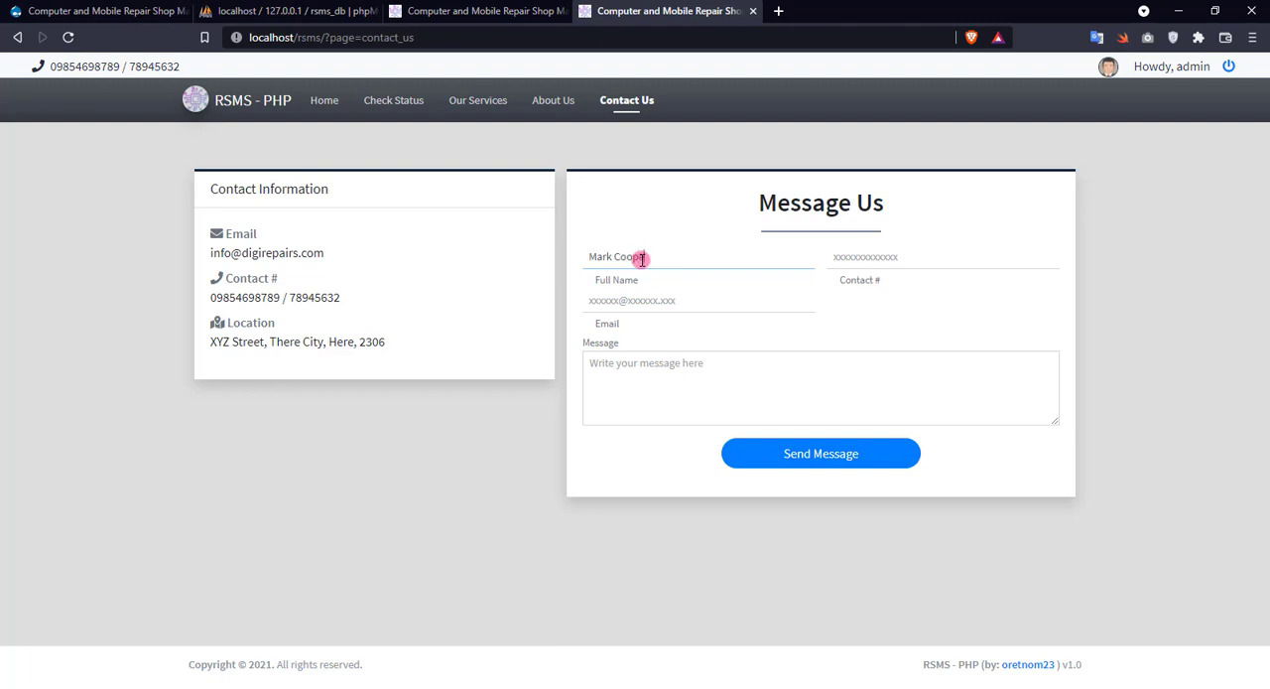
key(Tab)
text(09456)
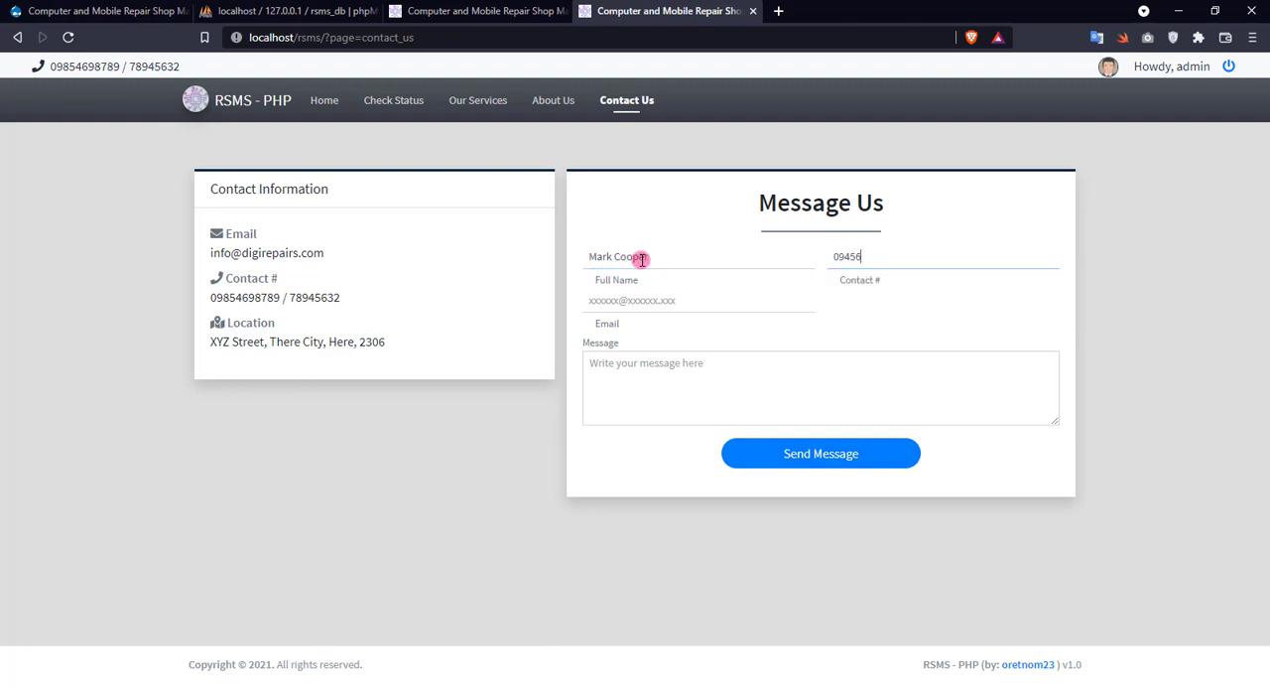
key(Tab)
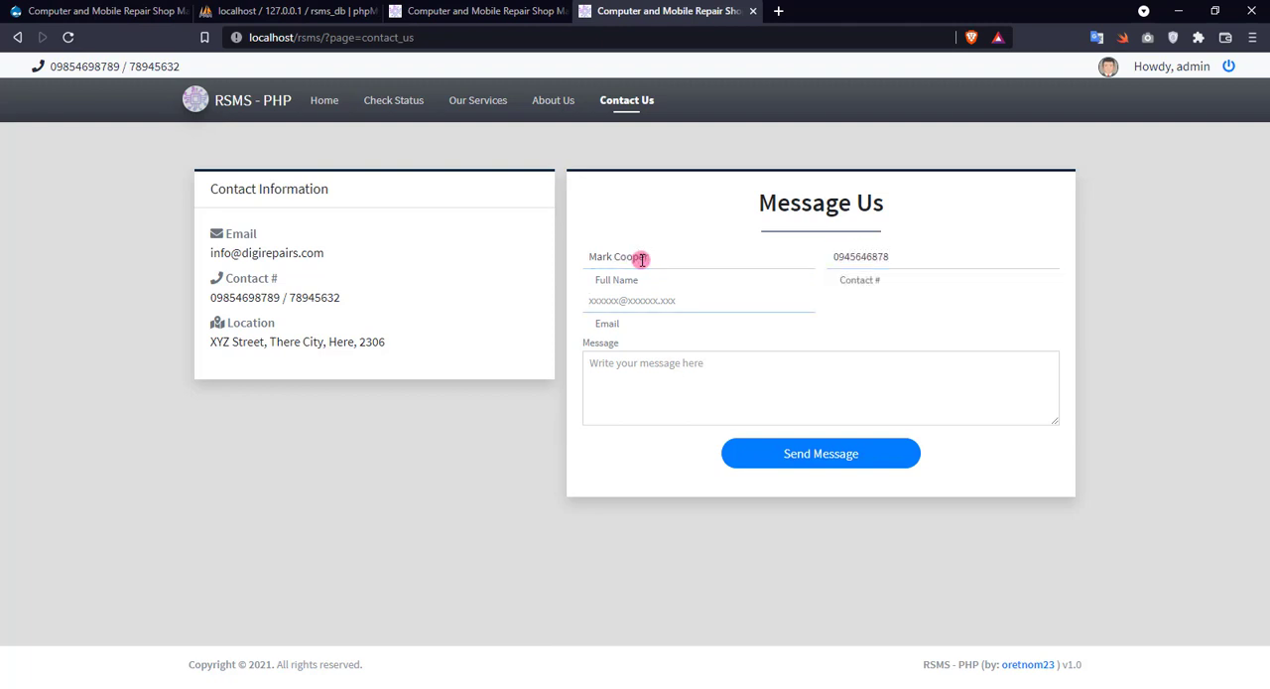
text(mcooper)
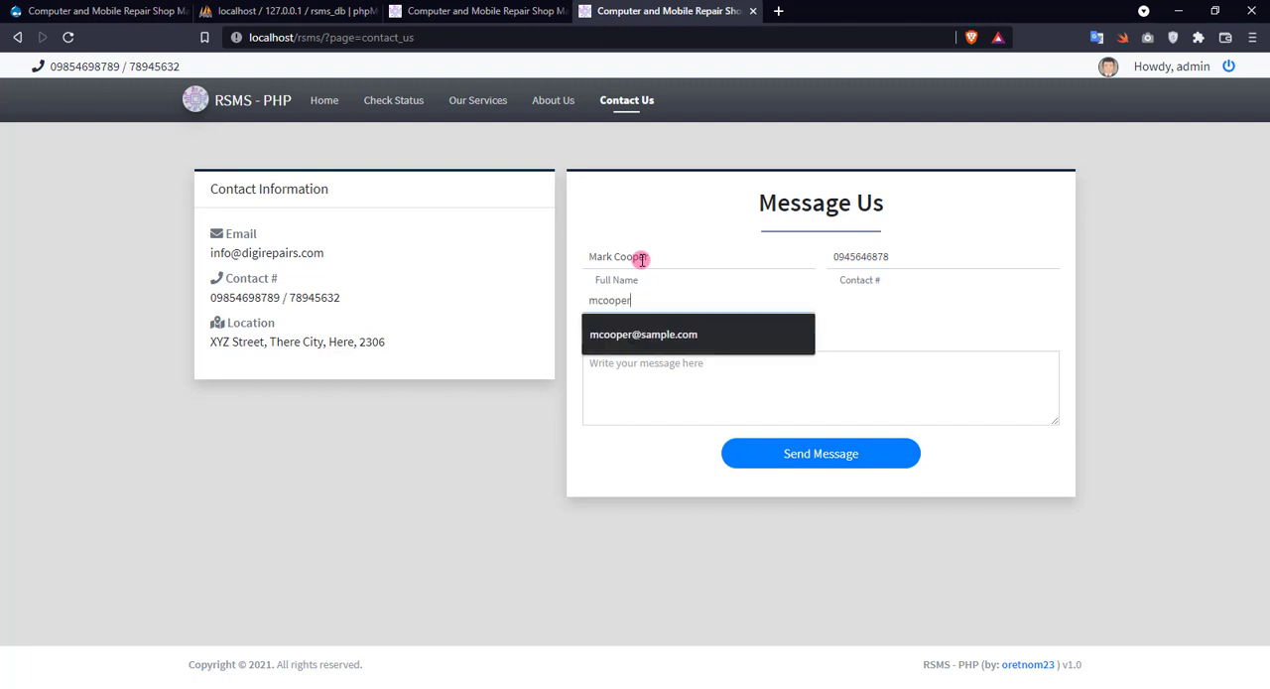
text(@sample.com)
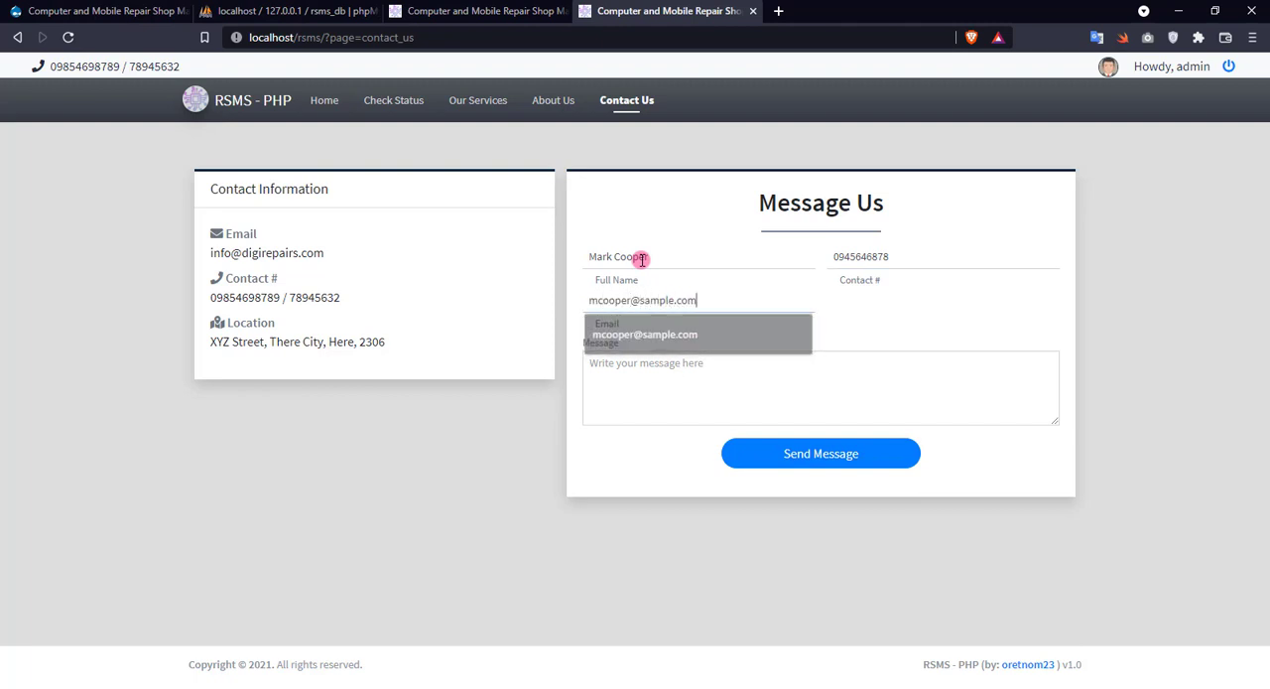
key(Tab)
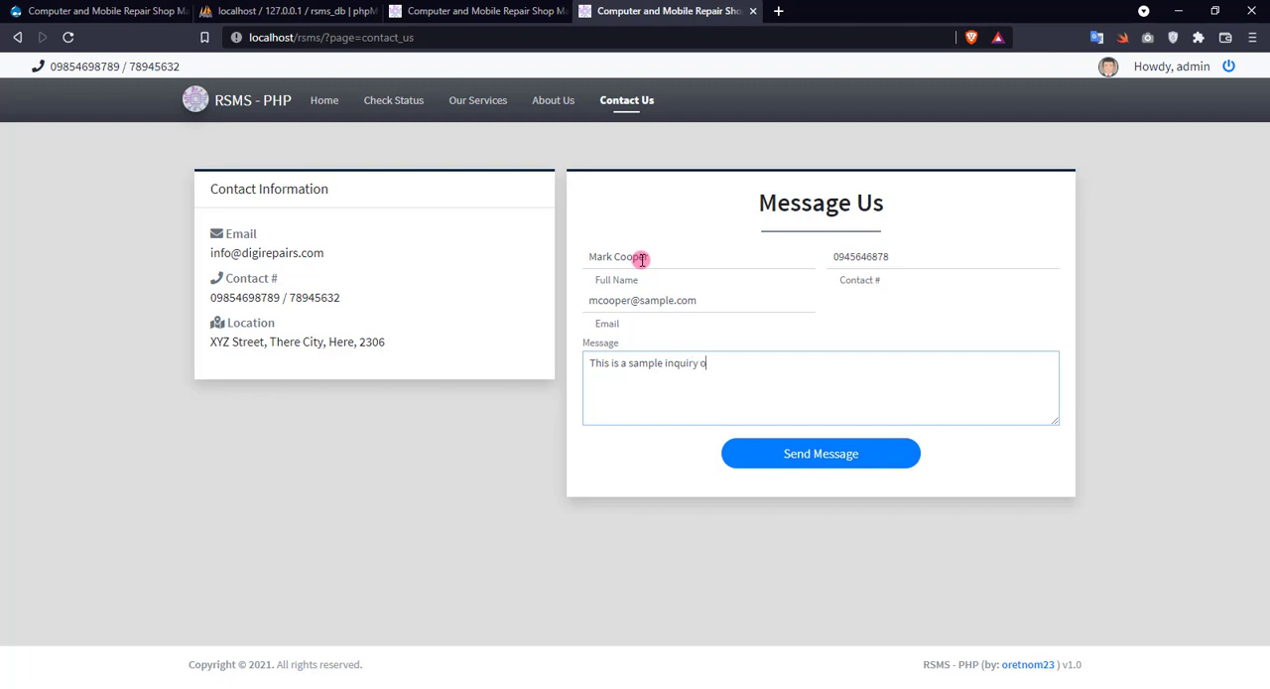
click(838, 462)
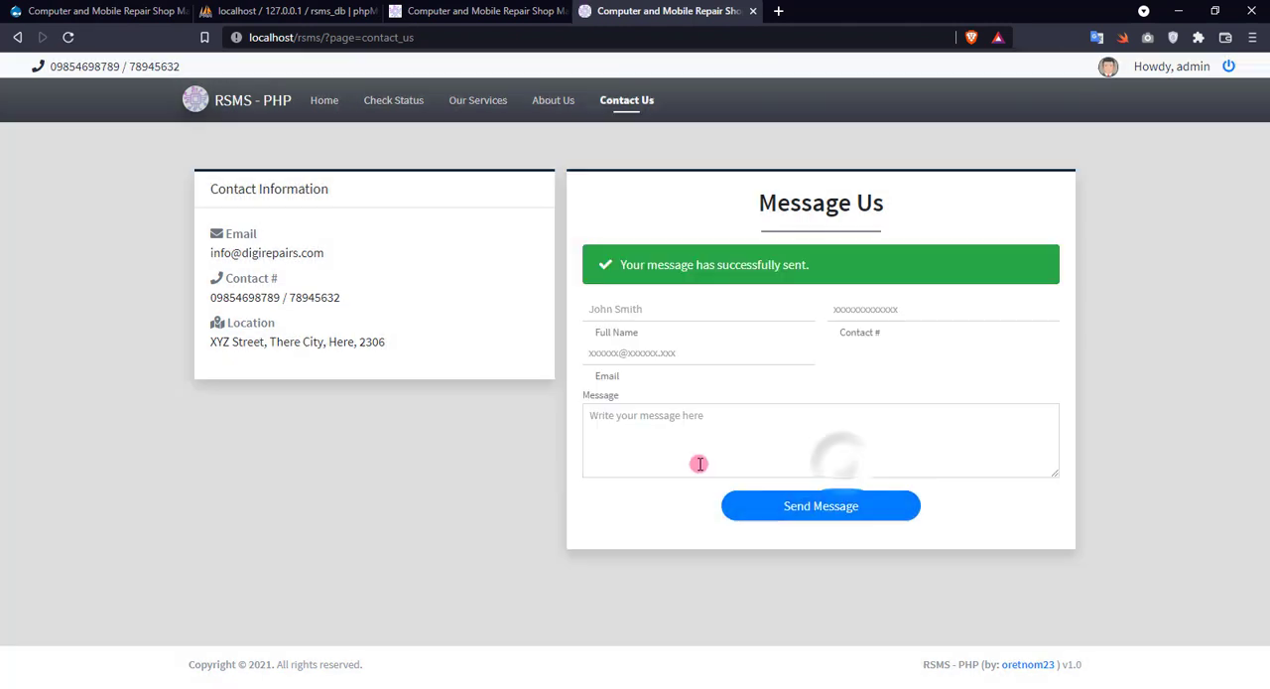
View the details of the unread inquiry in the admin inquiry list and close them.
click(476, 11)
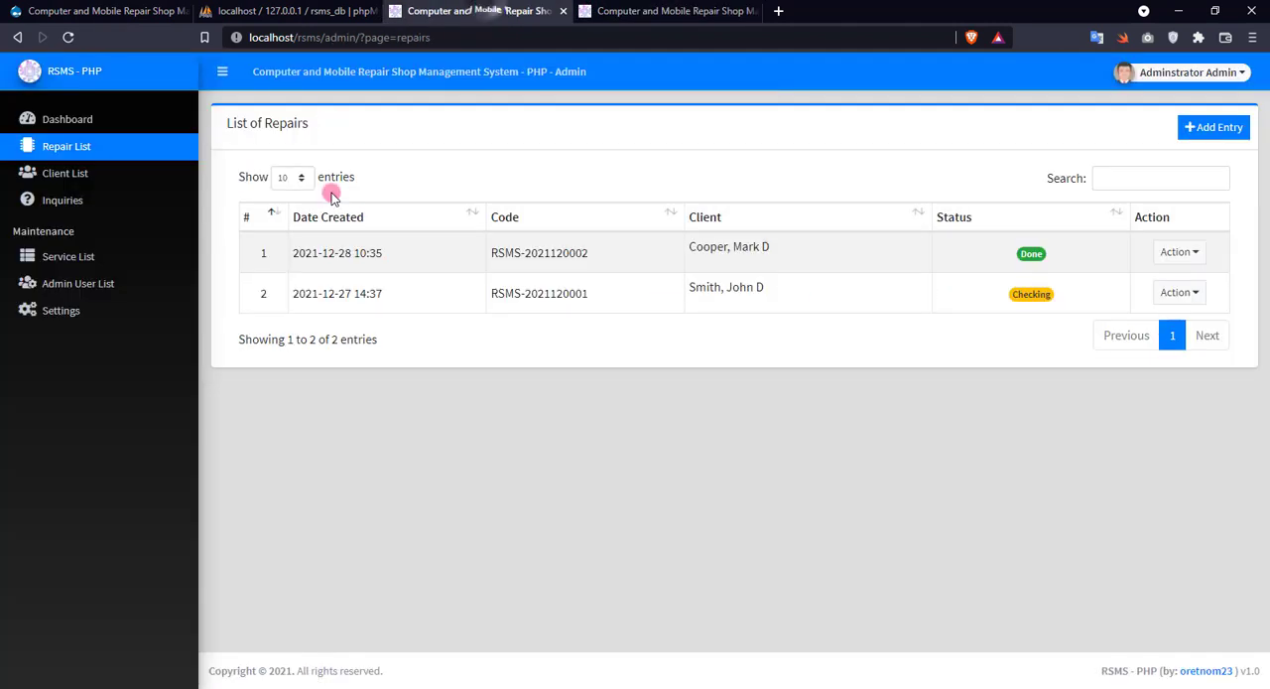
click(85, 202)
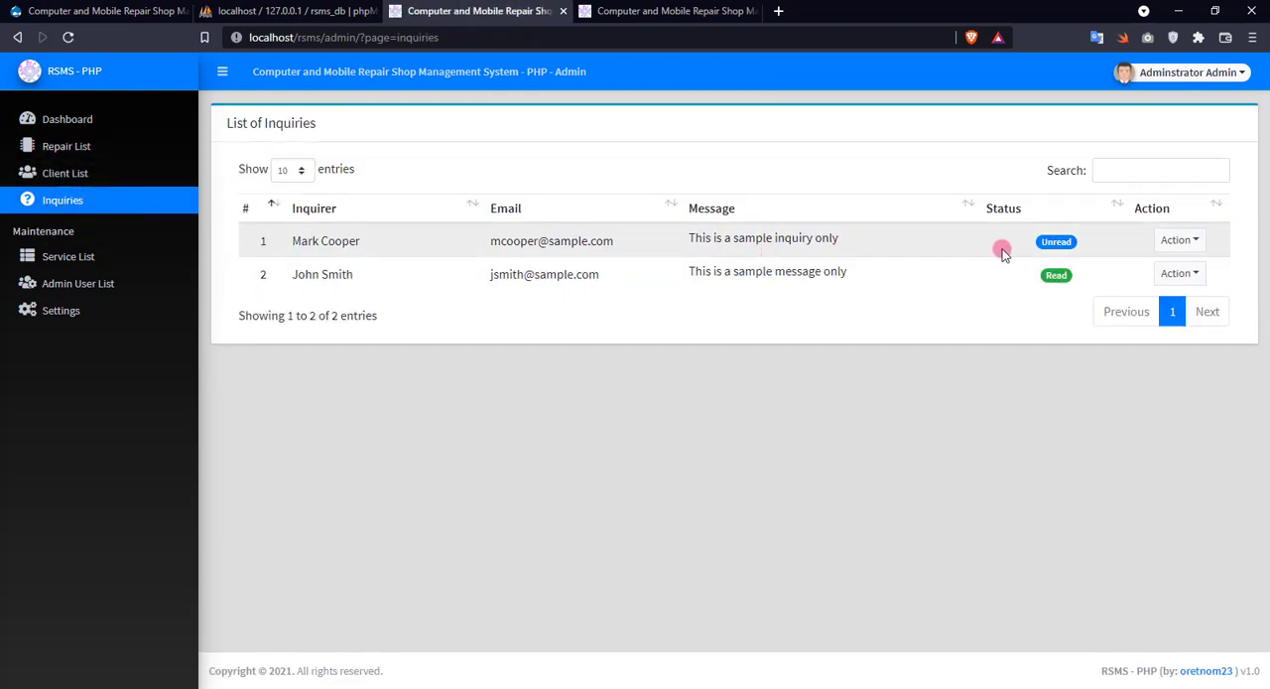
click(1179, 240)
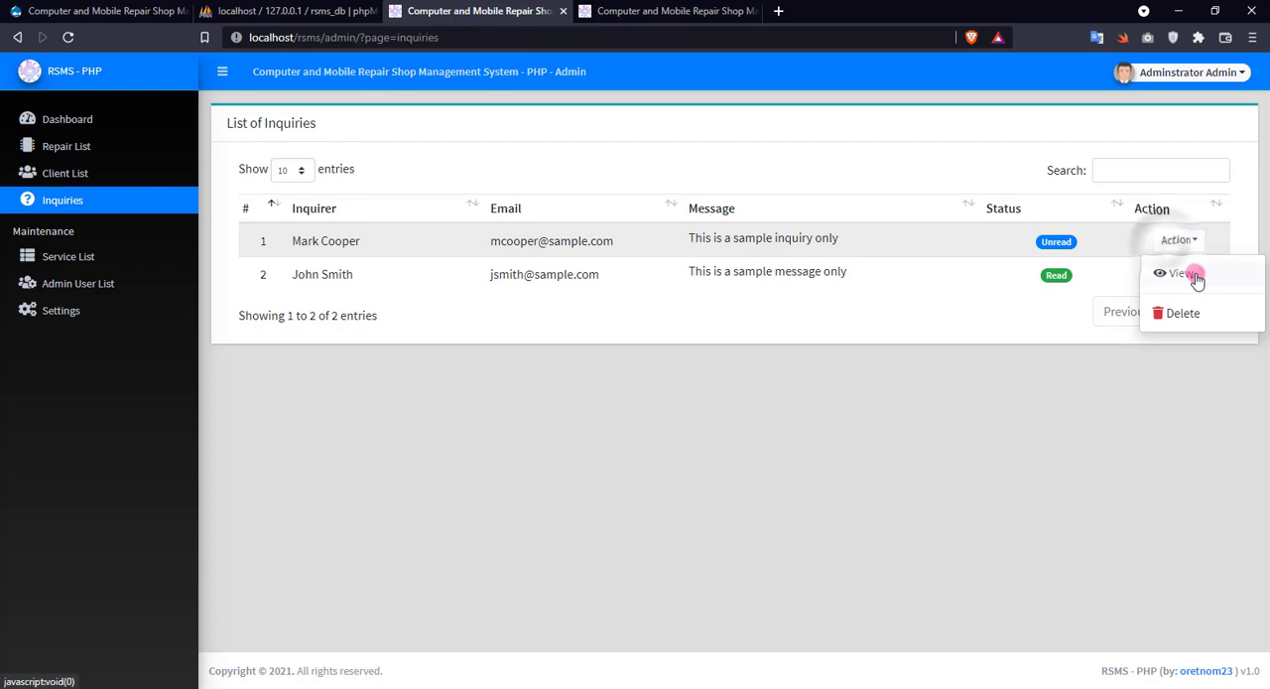
click(1180, 273)
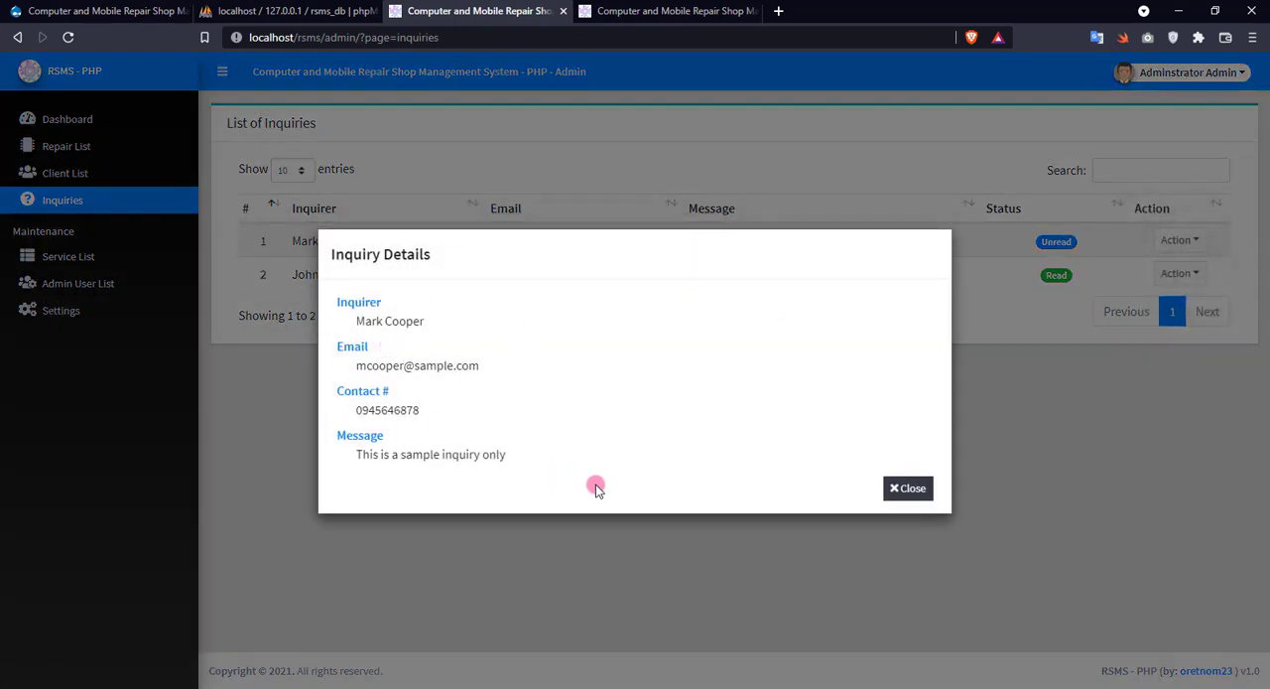
click(913, 490)
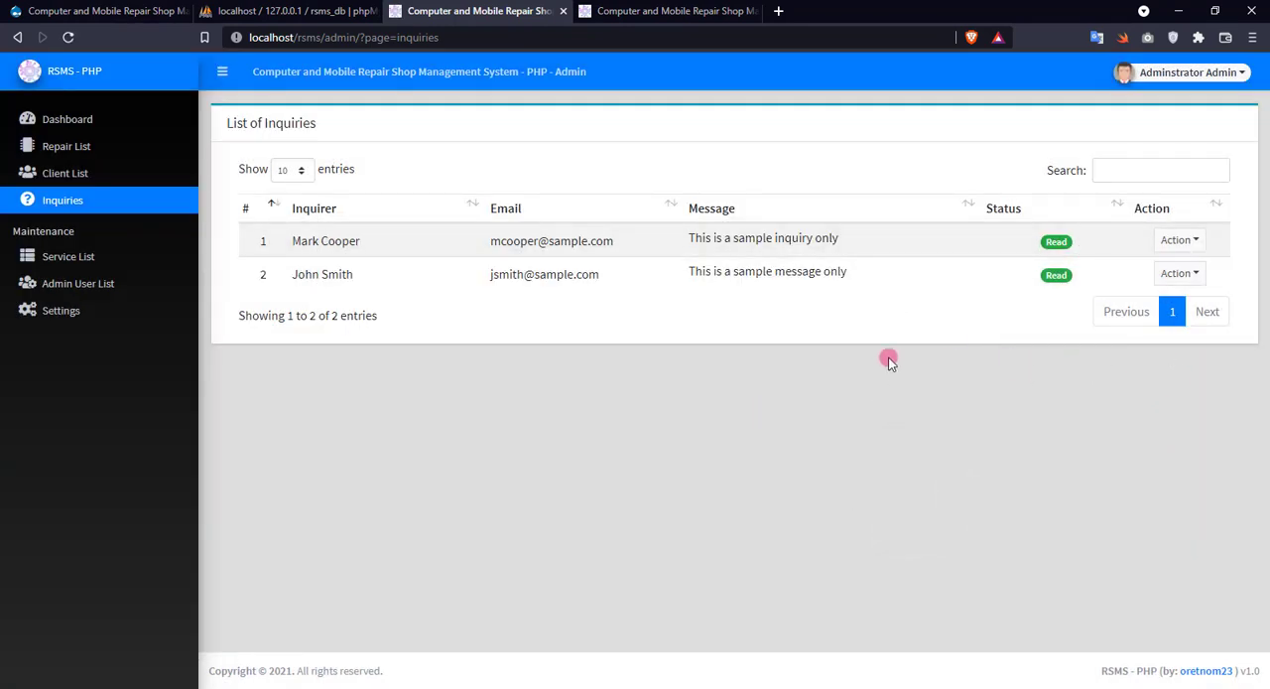
Delete the existing Staff account from the list of system users, confirming the deletion.
click(121, 283)
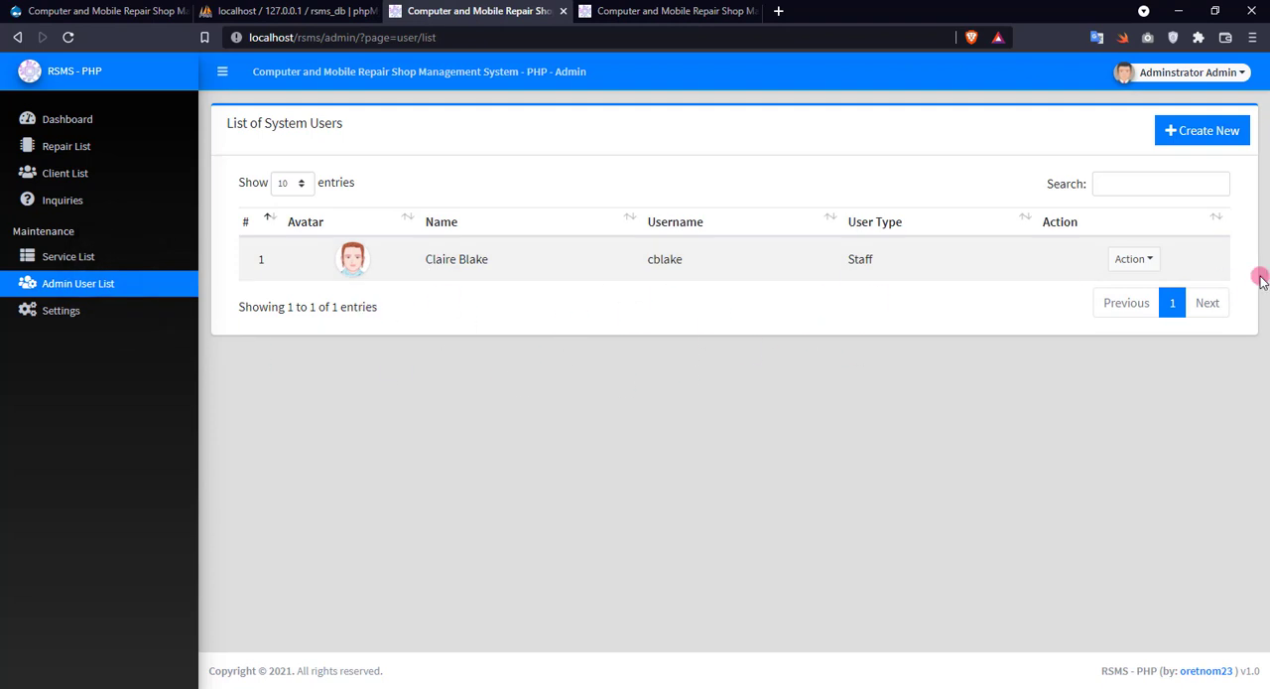
click(1133, 258)
click(1149, 335)
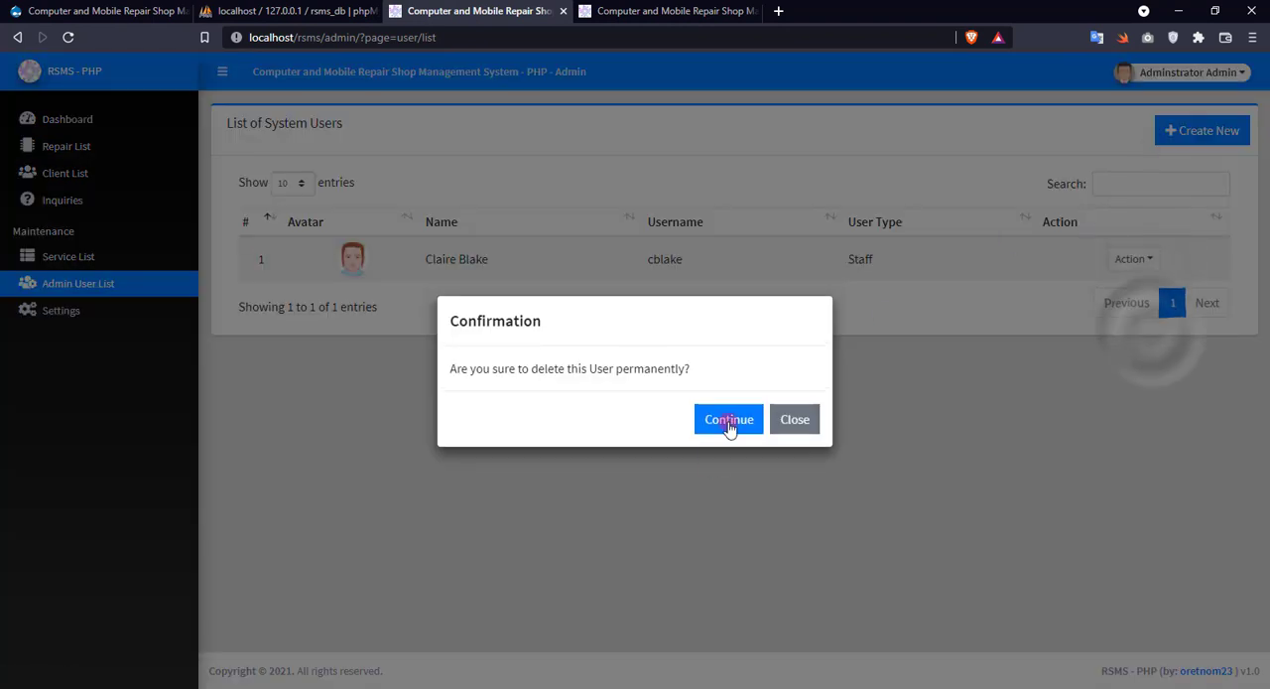
click(729, 415)
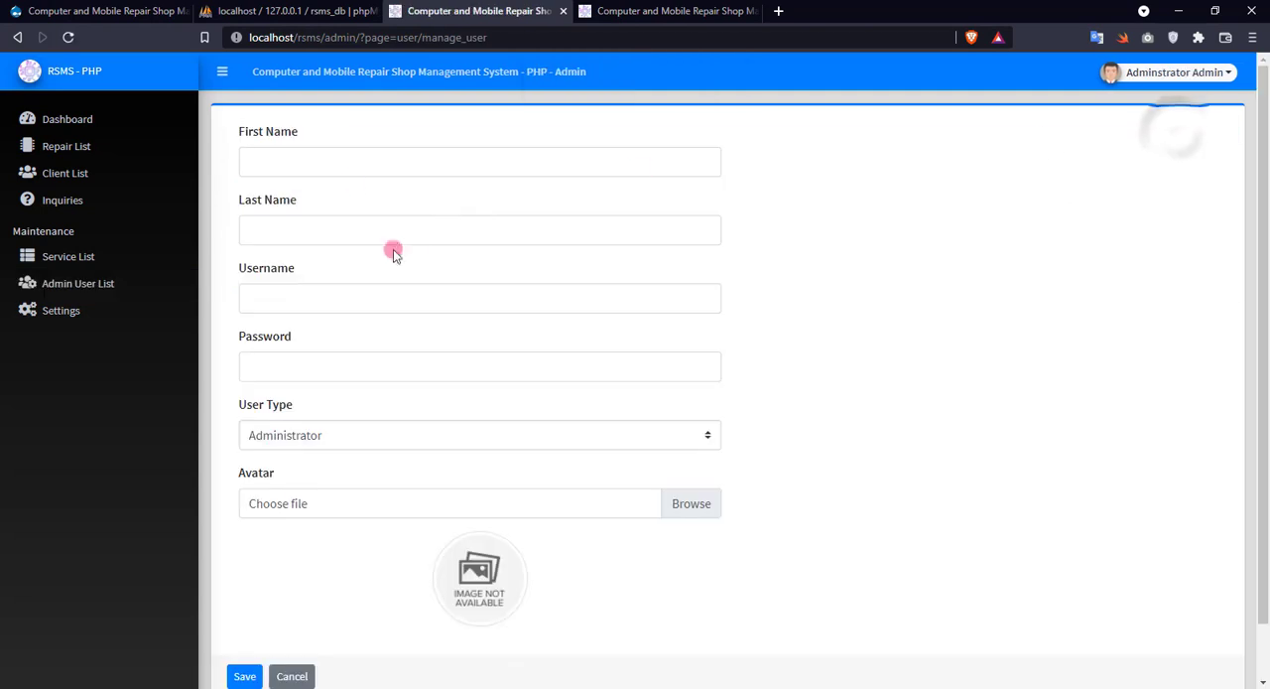
Create a new system user, filling in the first name, last name, username and account password.
click(348, 161)
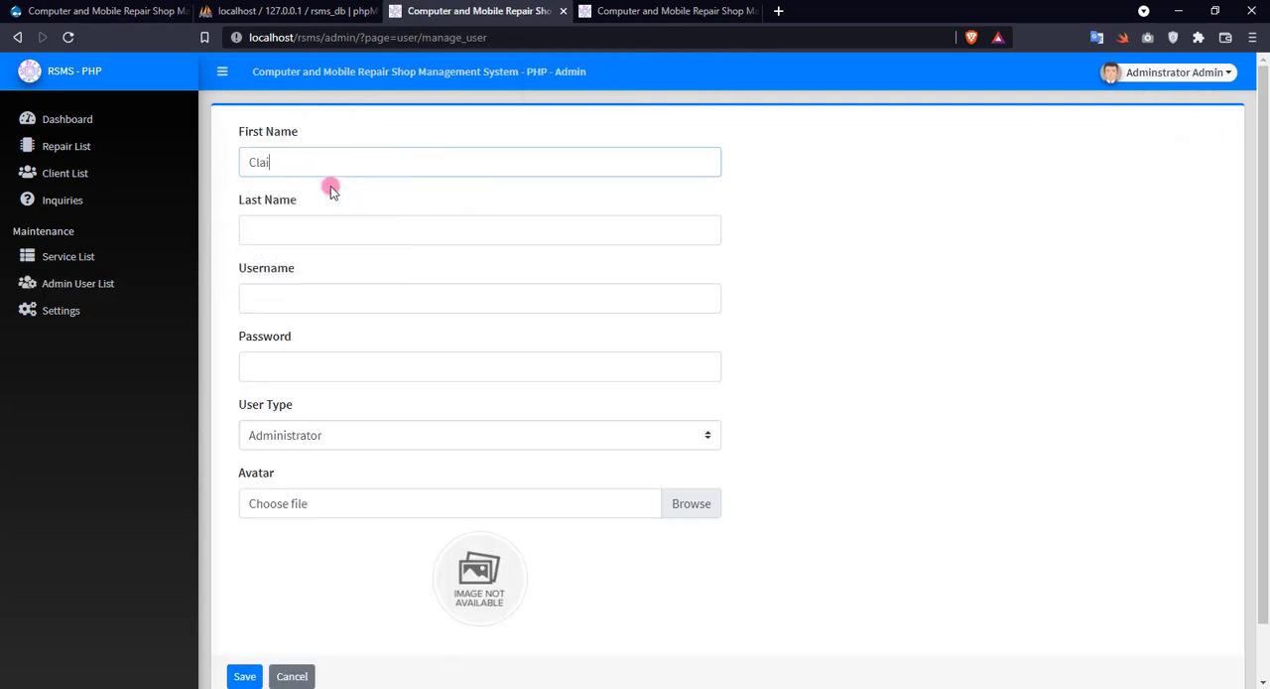
key(Tab)
key(Tab)
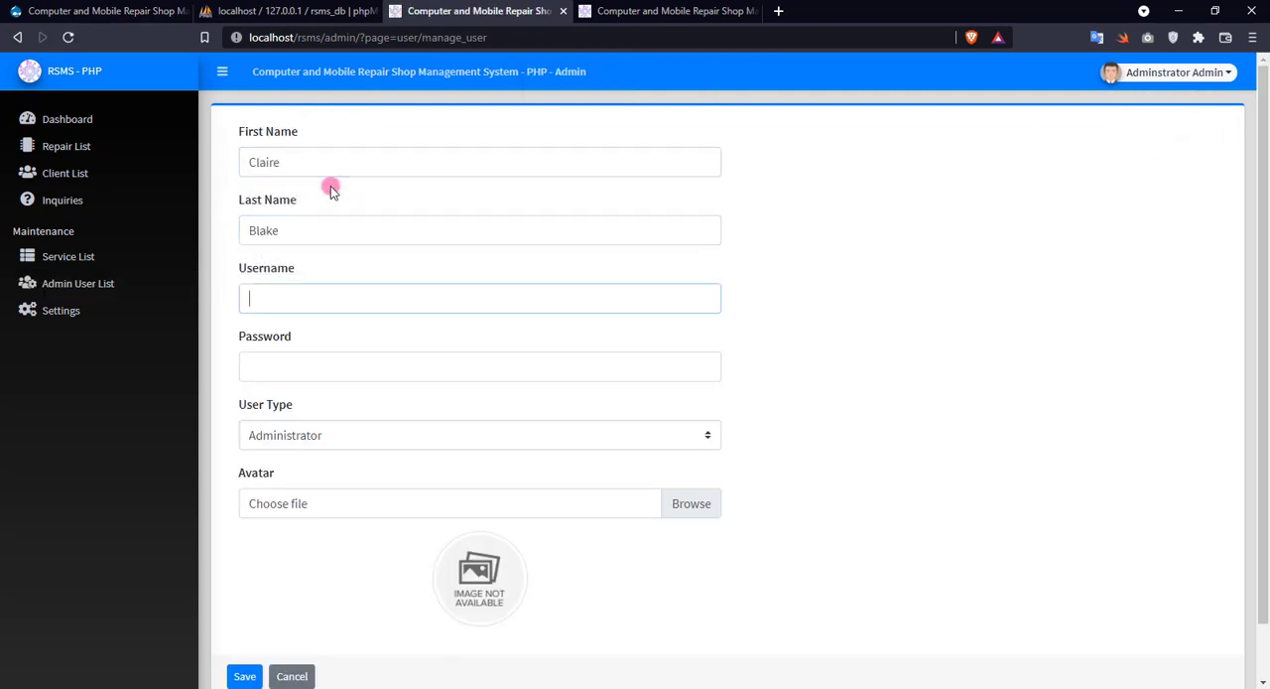
key(Tab)
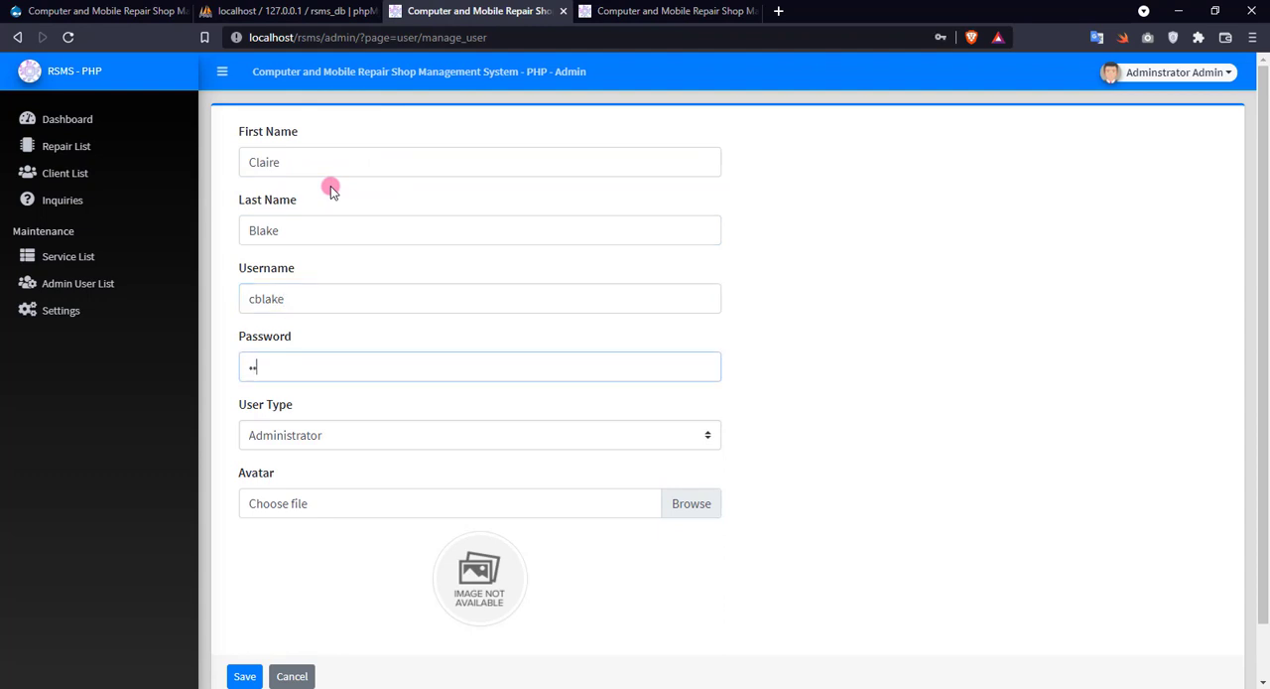
key(Tab)
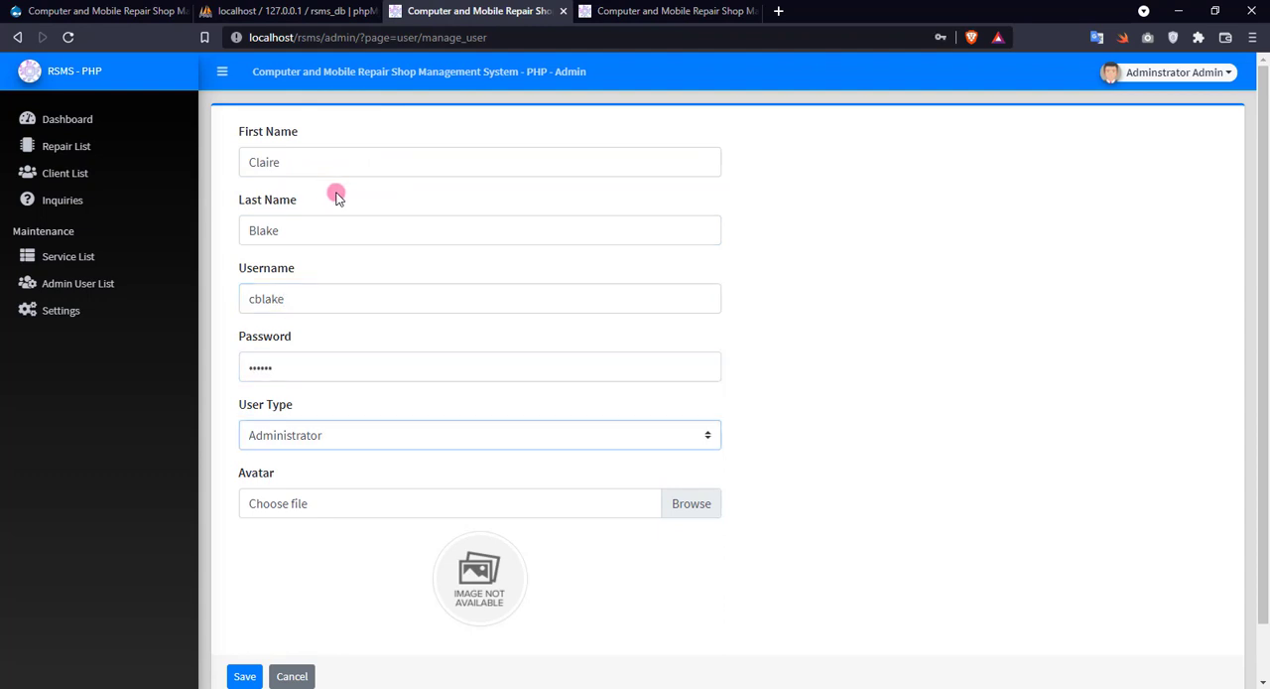
Set the new user's type to Staff and choose the avatar3 image from the sample images folder as the avatar.
click(337, 436)
click(342, 472)
click(326, 507)
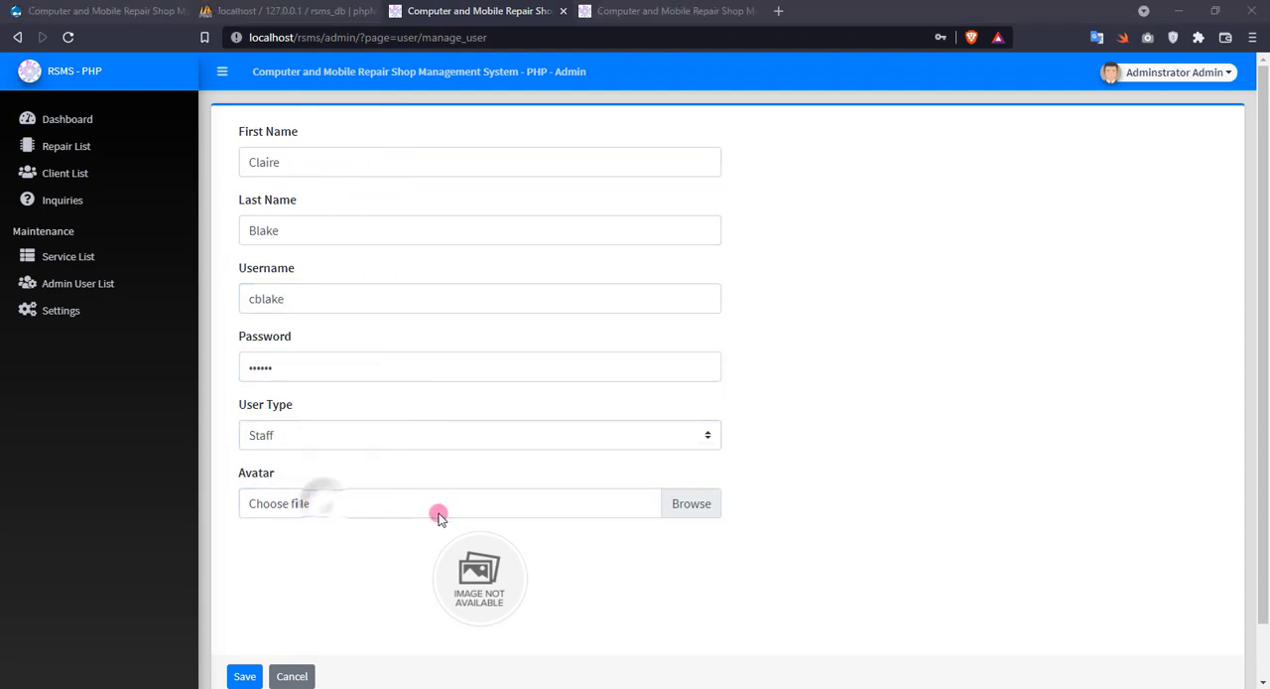
scroll(72, 111, up, 2)
scroll(73, 112, up, 3)
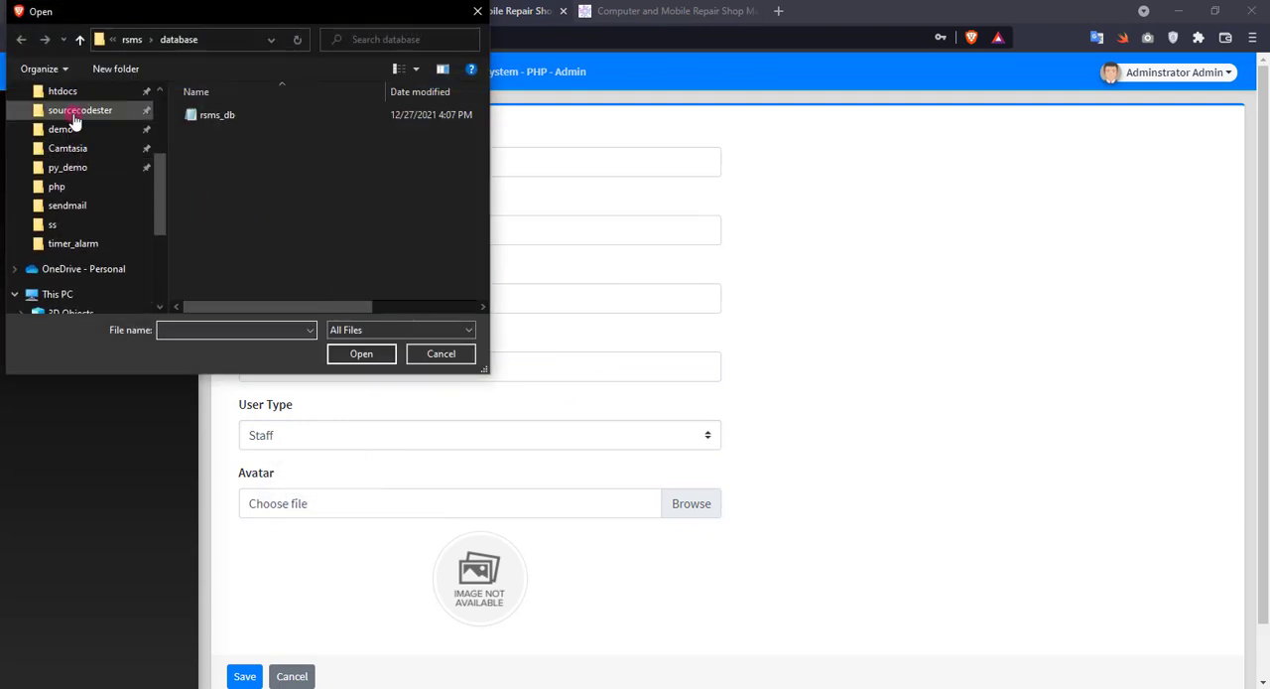
click(78, 129)
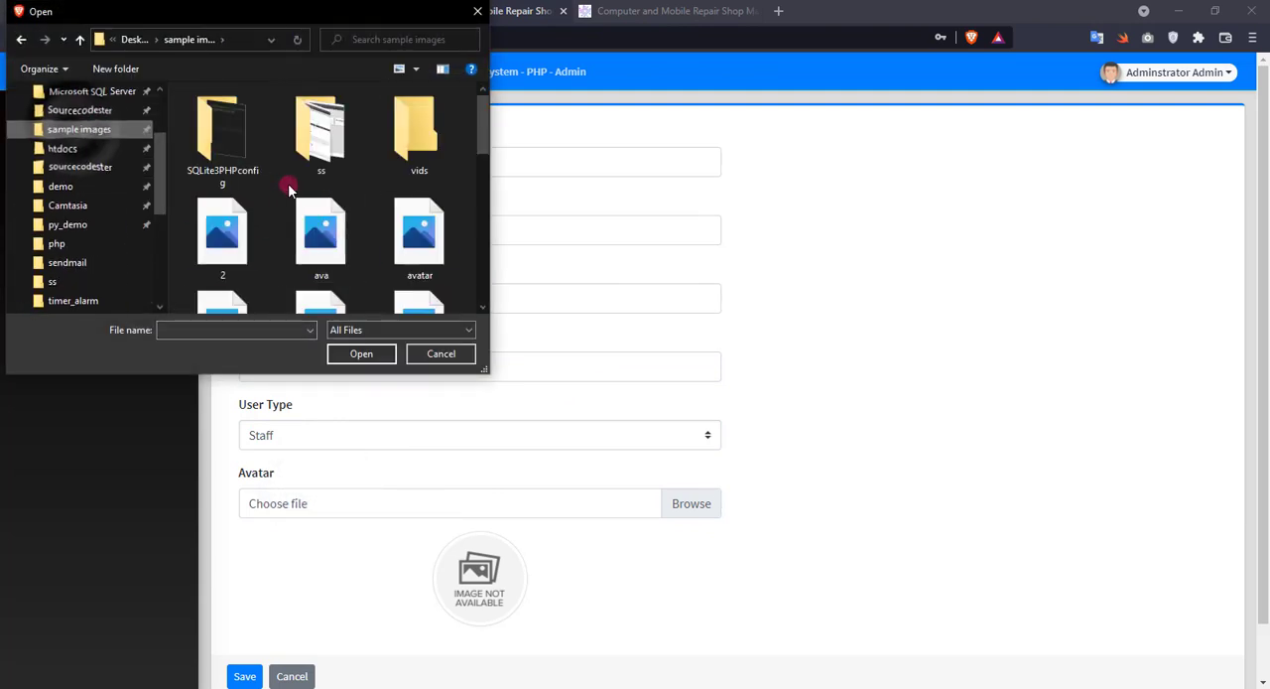
scroll(297, 238, down, 2)
double_click(319, 258)
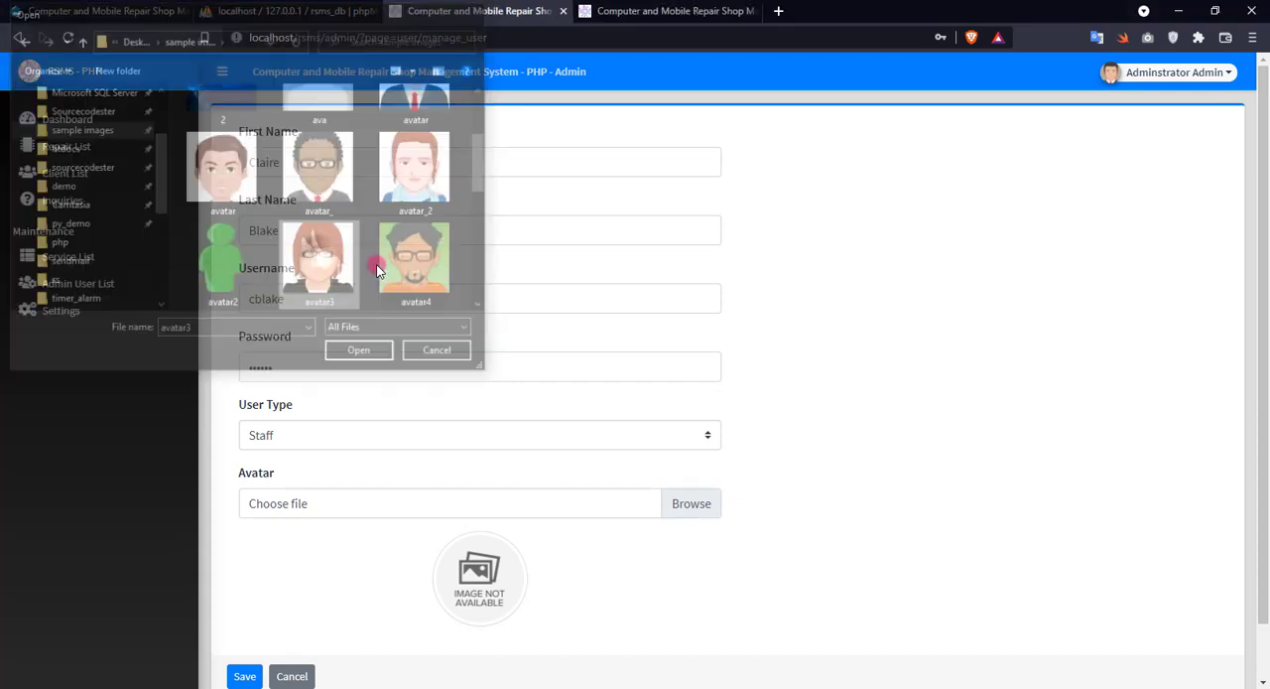
Save the new system user and dismiss the browser's offer to save the password.
scroll(423, 368, down, 1)
click(245, 619)
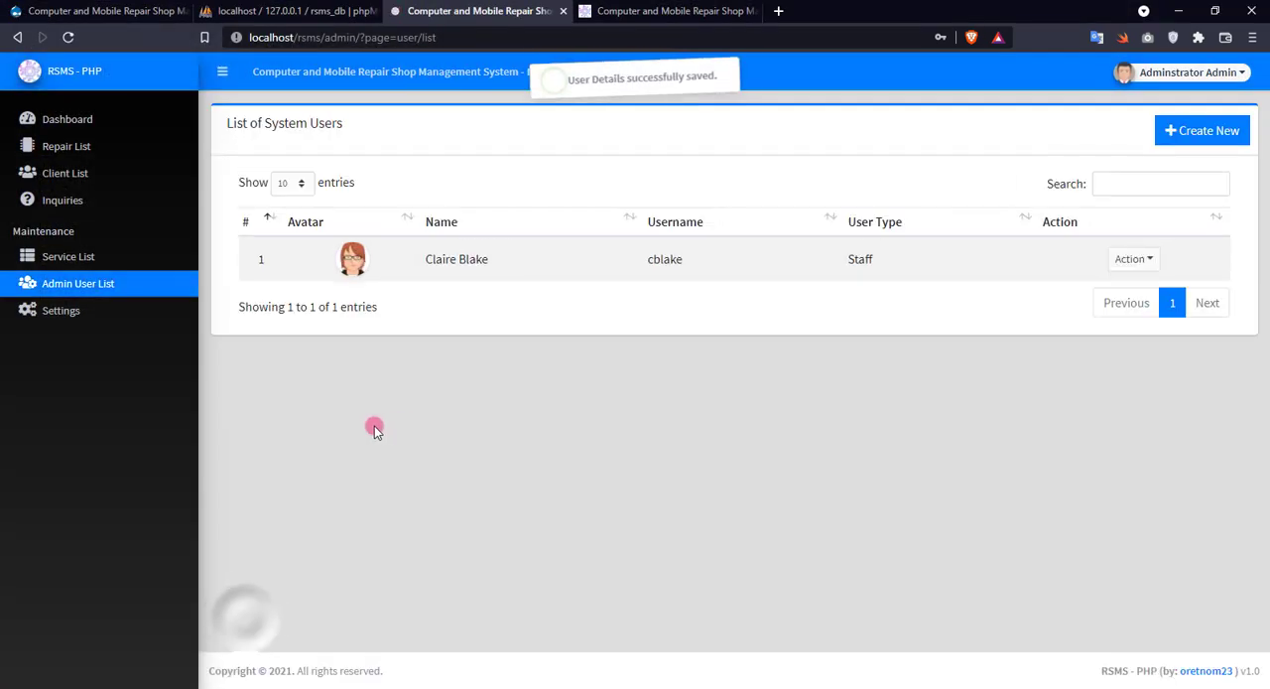
click(1000, 65)
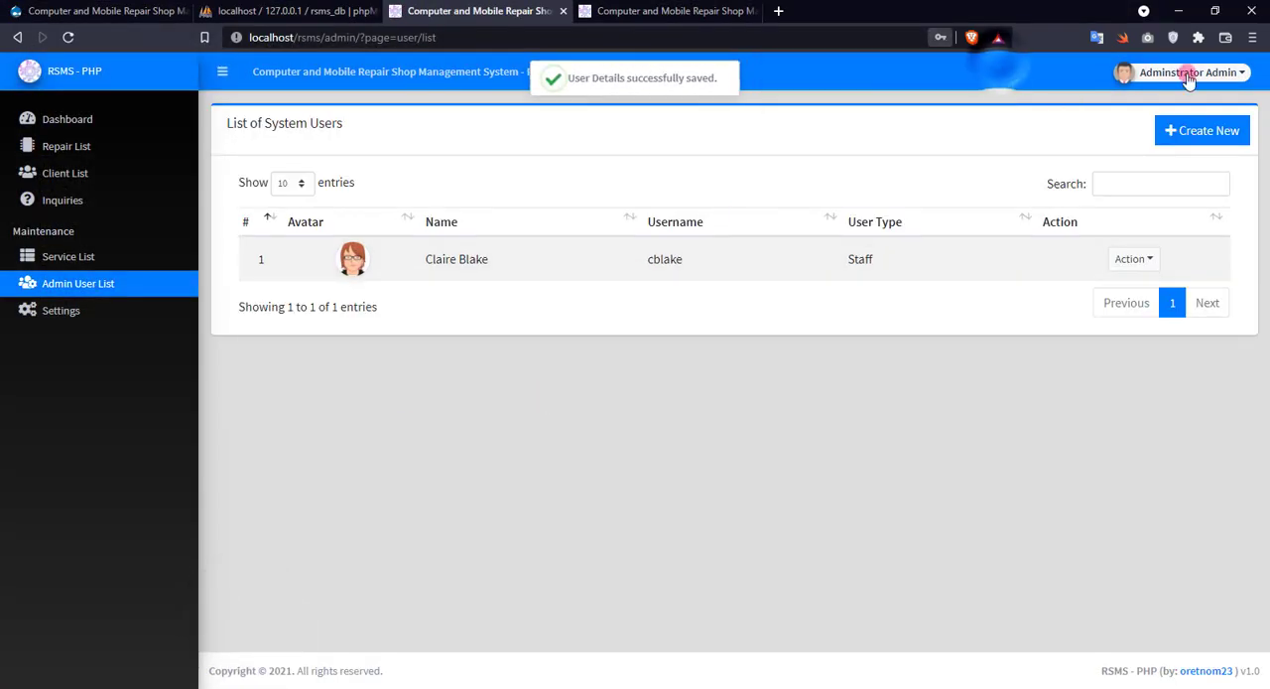
Log out of the administrator account and sign in with the new staff user's username and password, dismissing the offer to save the password.
click(1187, 72)
click(1159, 139)
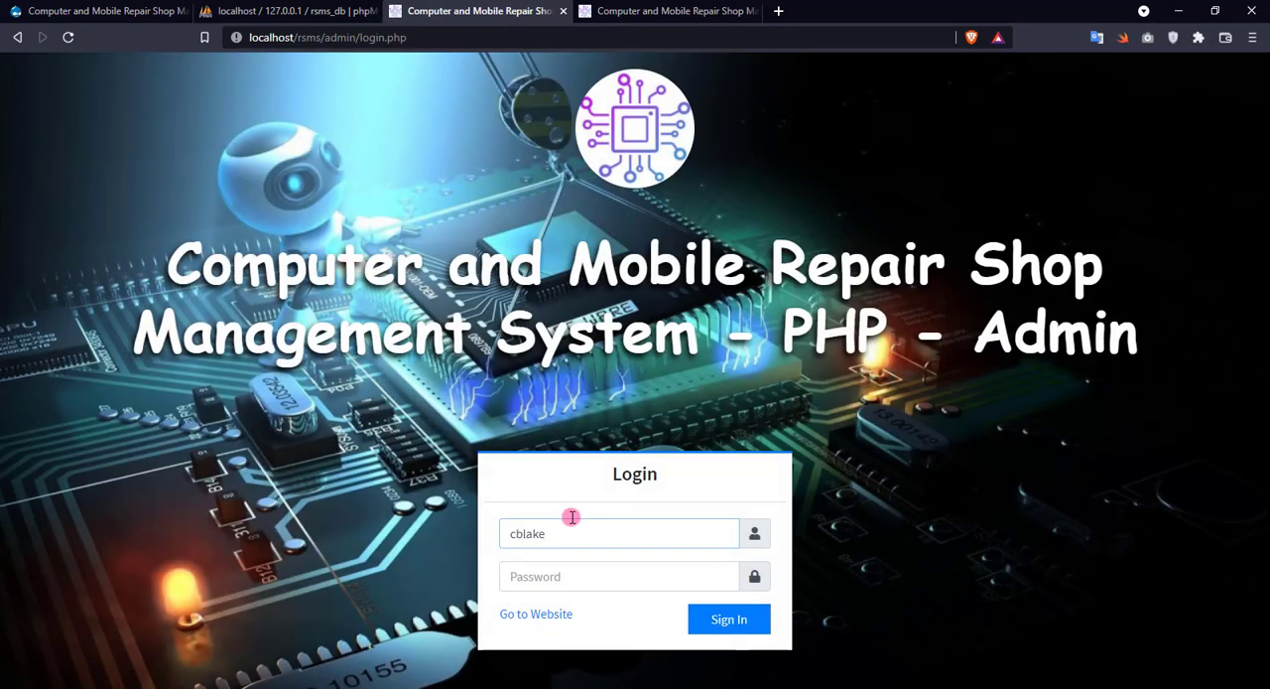
click(561, 575)
click(727, 619)
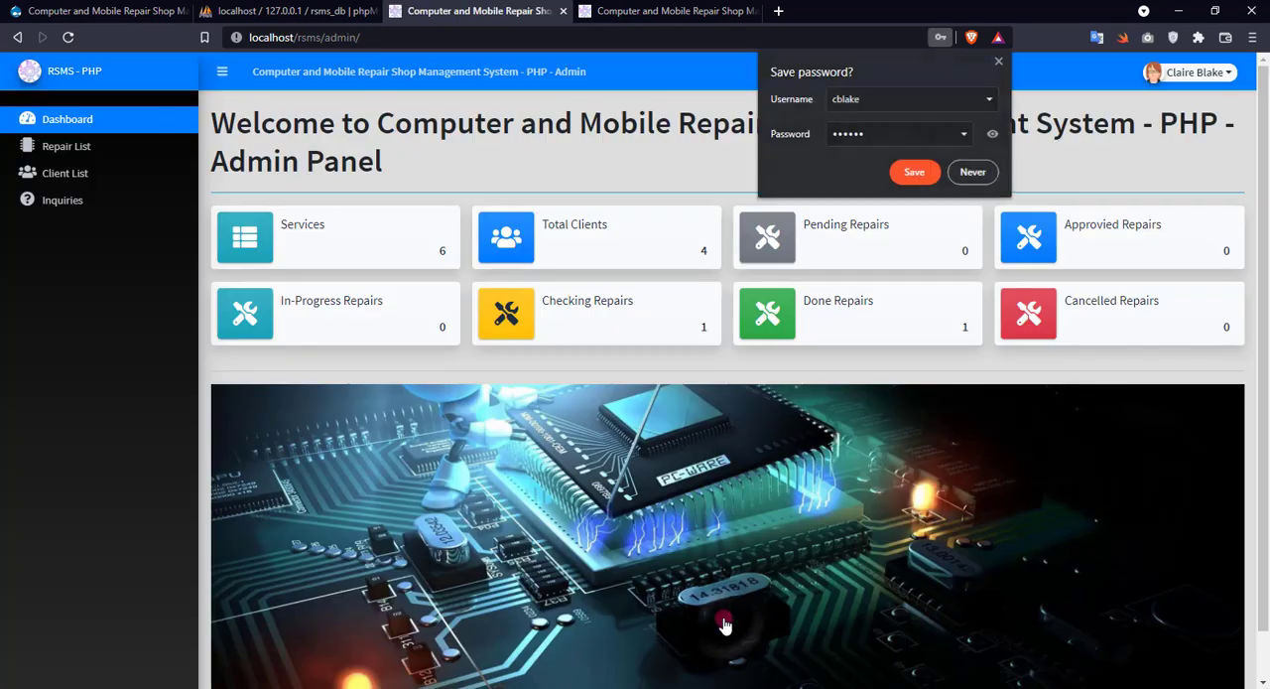
click(999, 62)
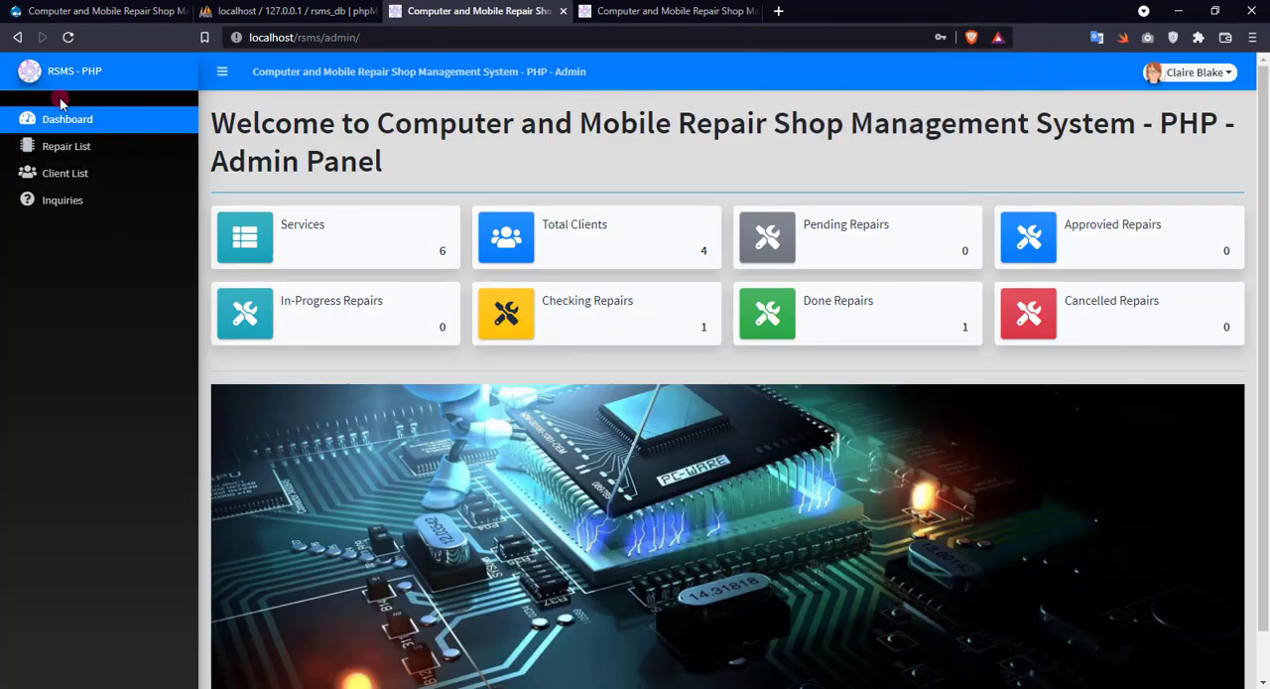
Look over the dashboard available to the staff account and open the list of repairs.
scroll(367, 355, down, 2)
scroll(365, 353, up, 2)
click(95, 146)
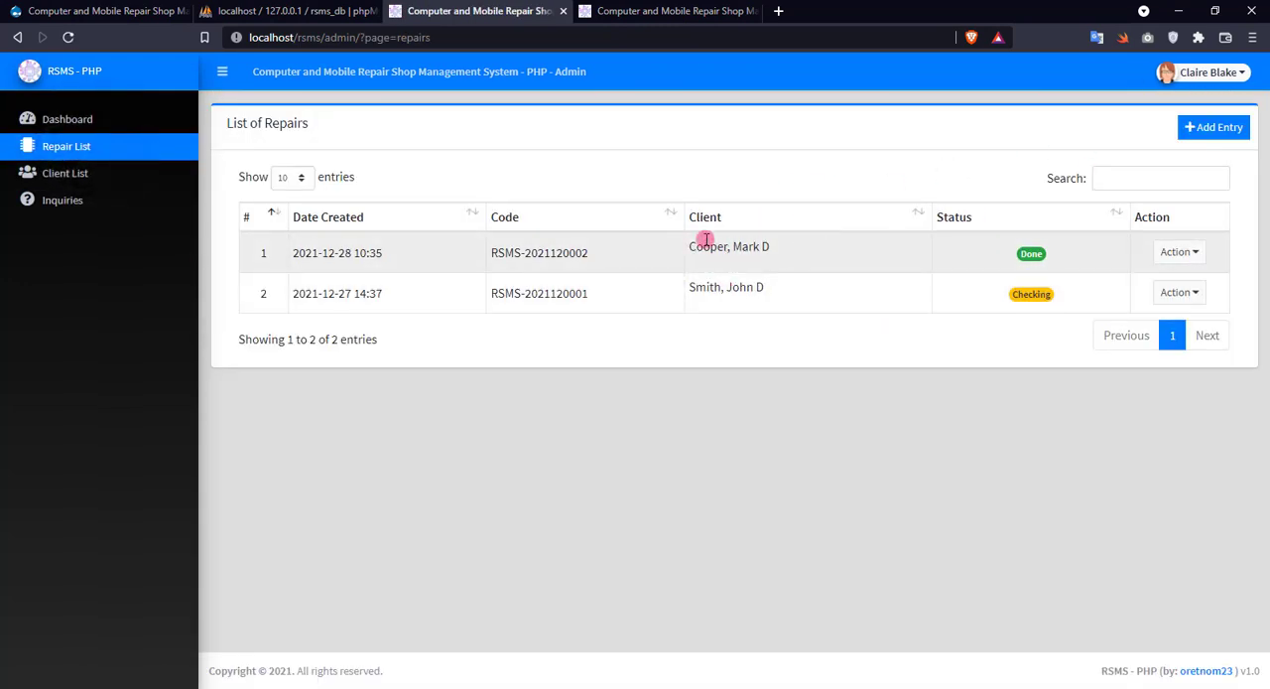
Look up the completed repair's details by its repair code on the public website's Check Status page.
click(675, 11)
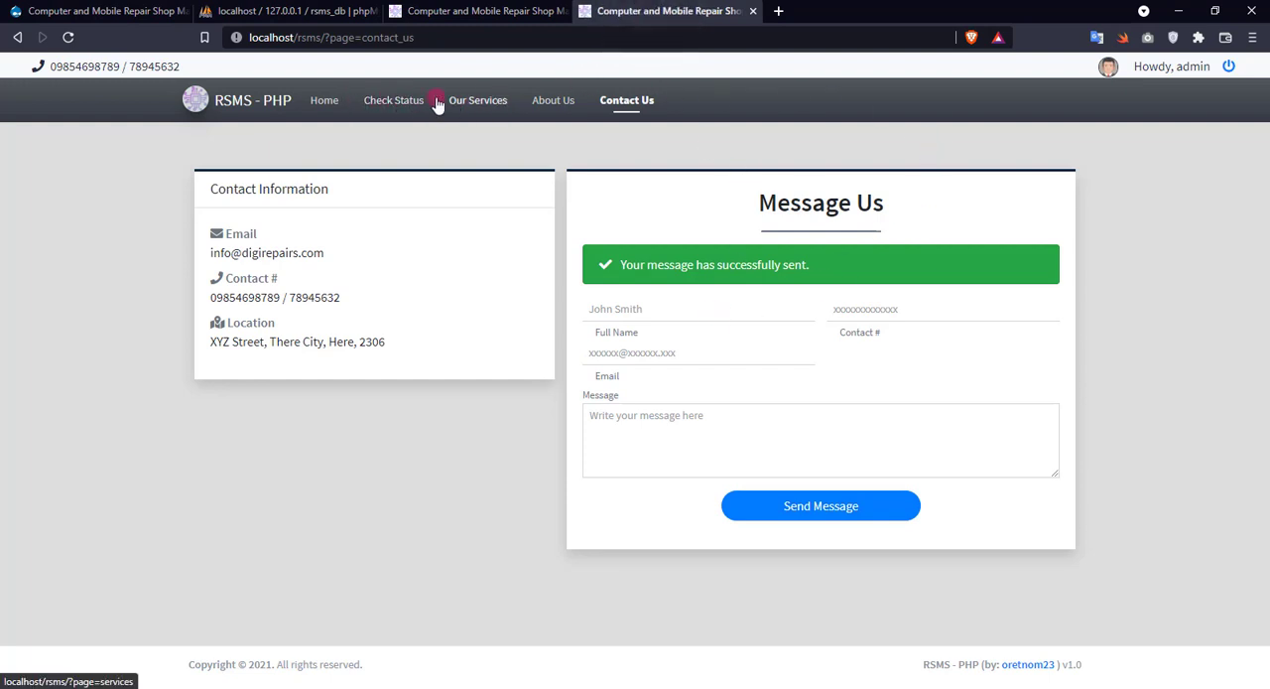
click(408, 107)
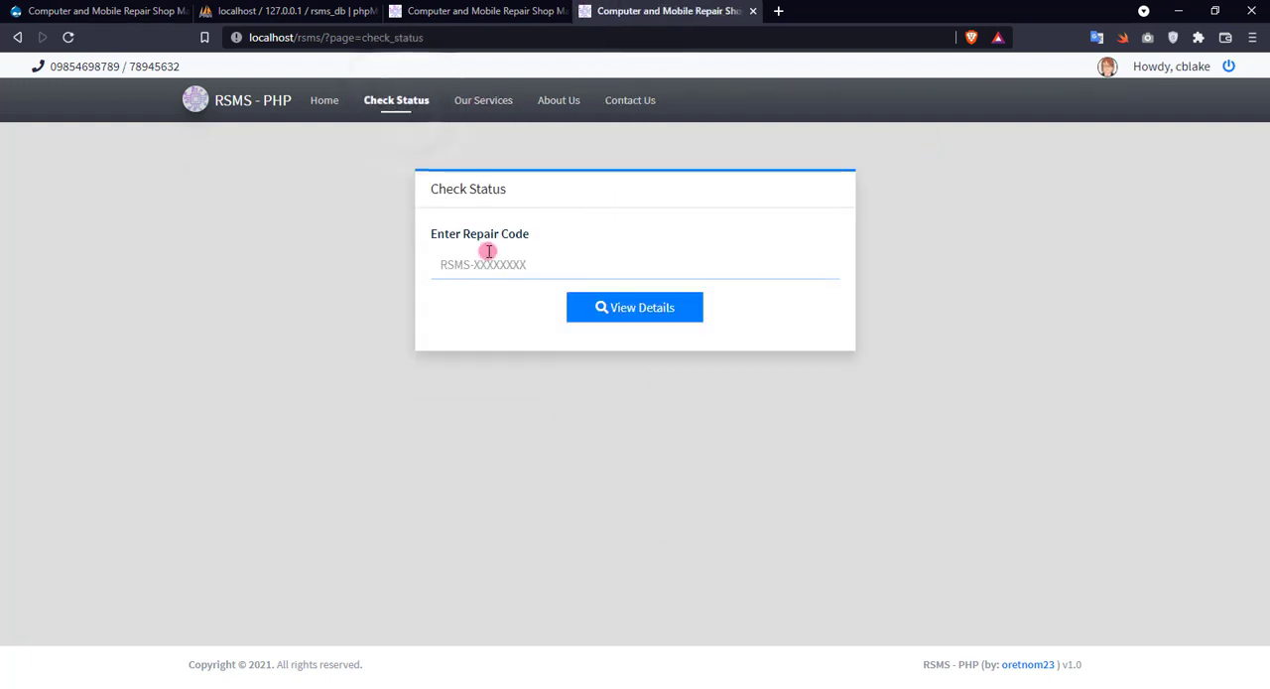
key(Down)
click(521, 302)
click(640, 310)
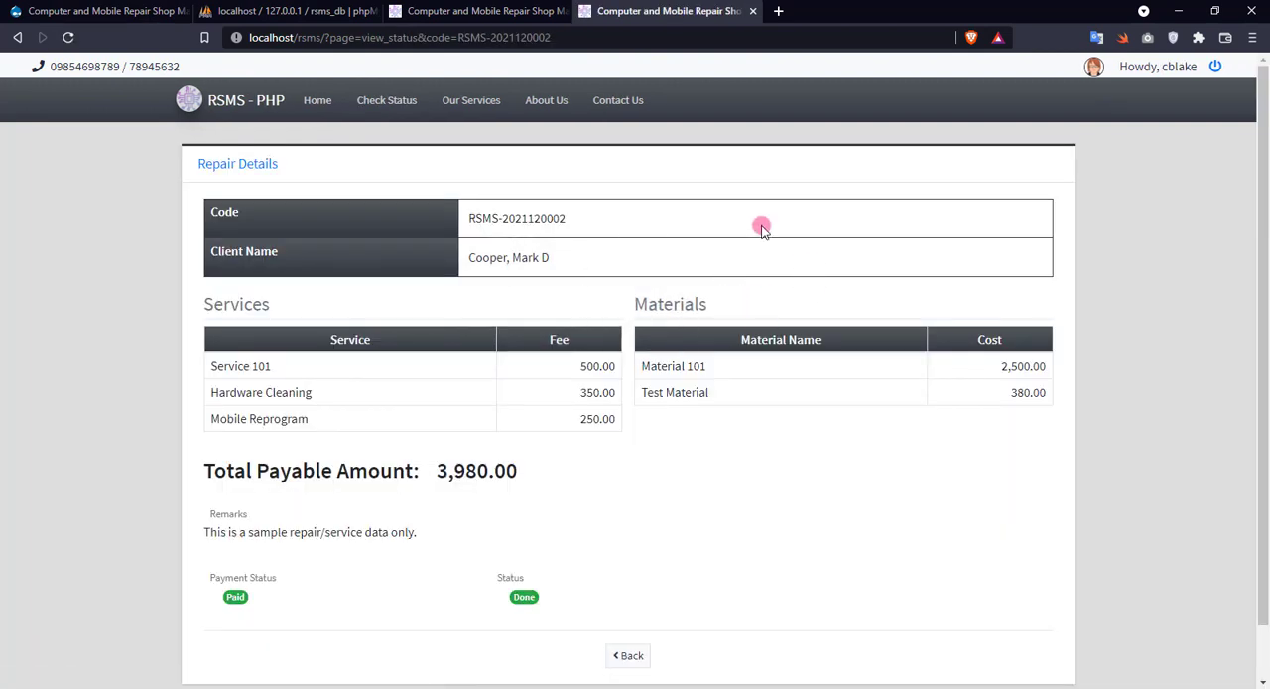
Return to the admin panel and display its dashboard.
click(476, 12)
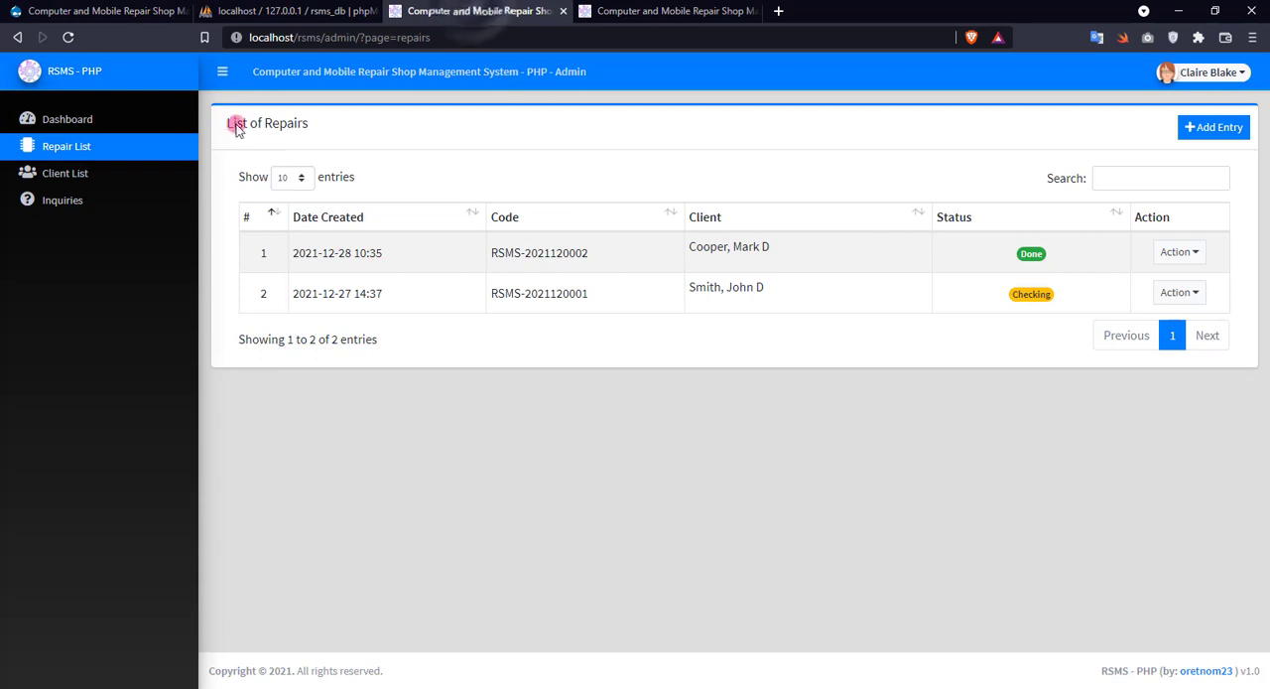
click(131, 119)
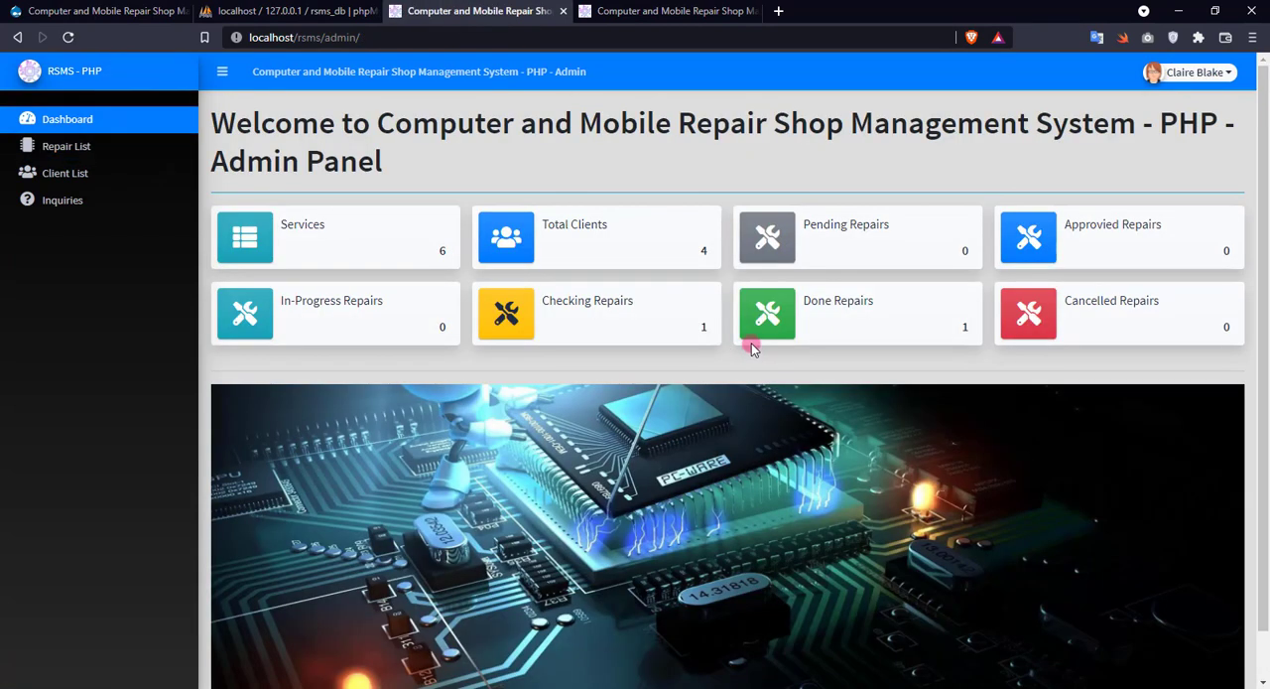